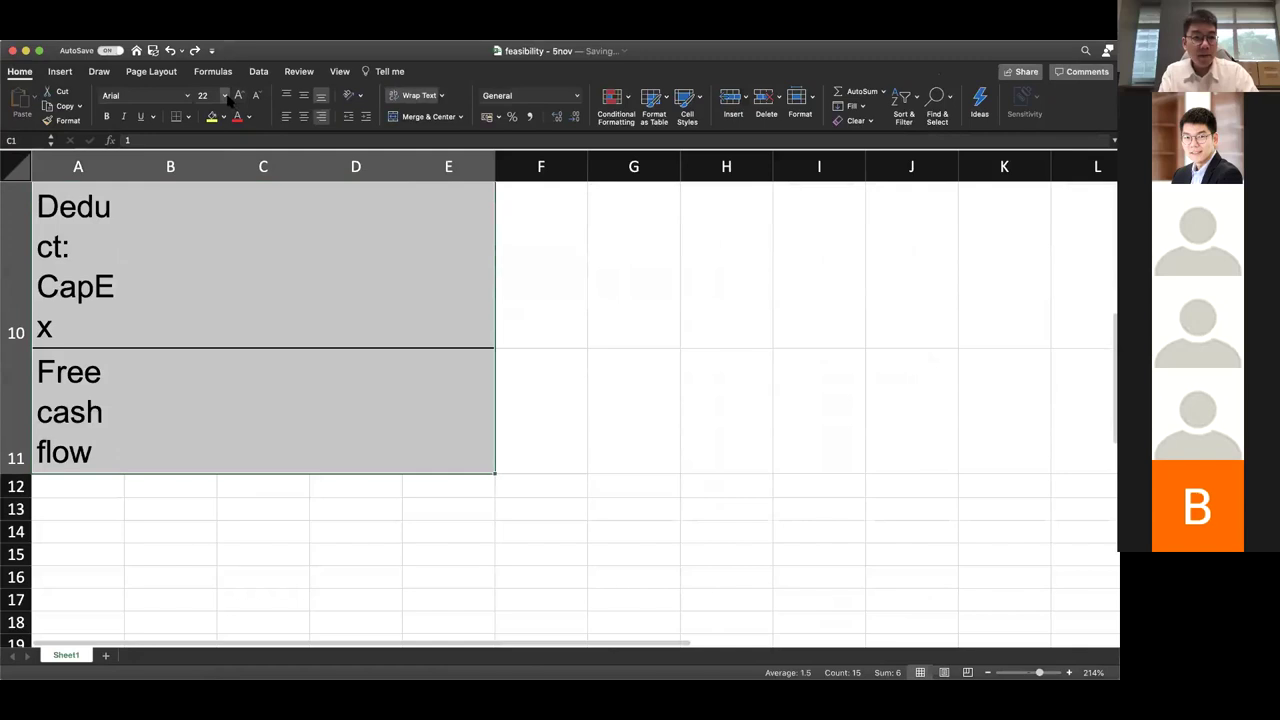
Undo the font enlargement so the cash flow table text is back at size 12
click(225, 96)
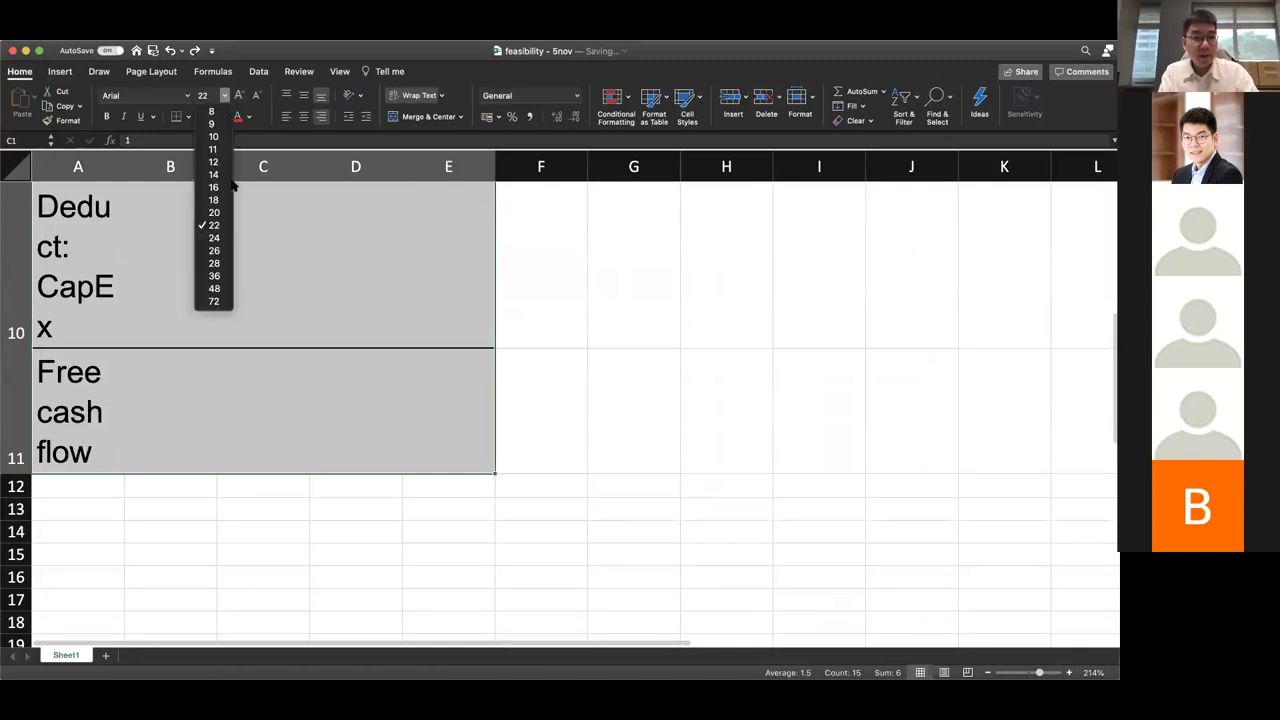
click(232, 287)
key(super+z)
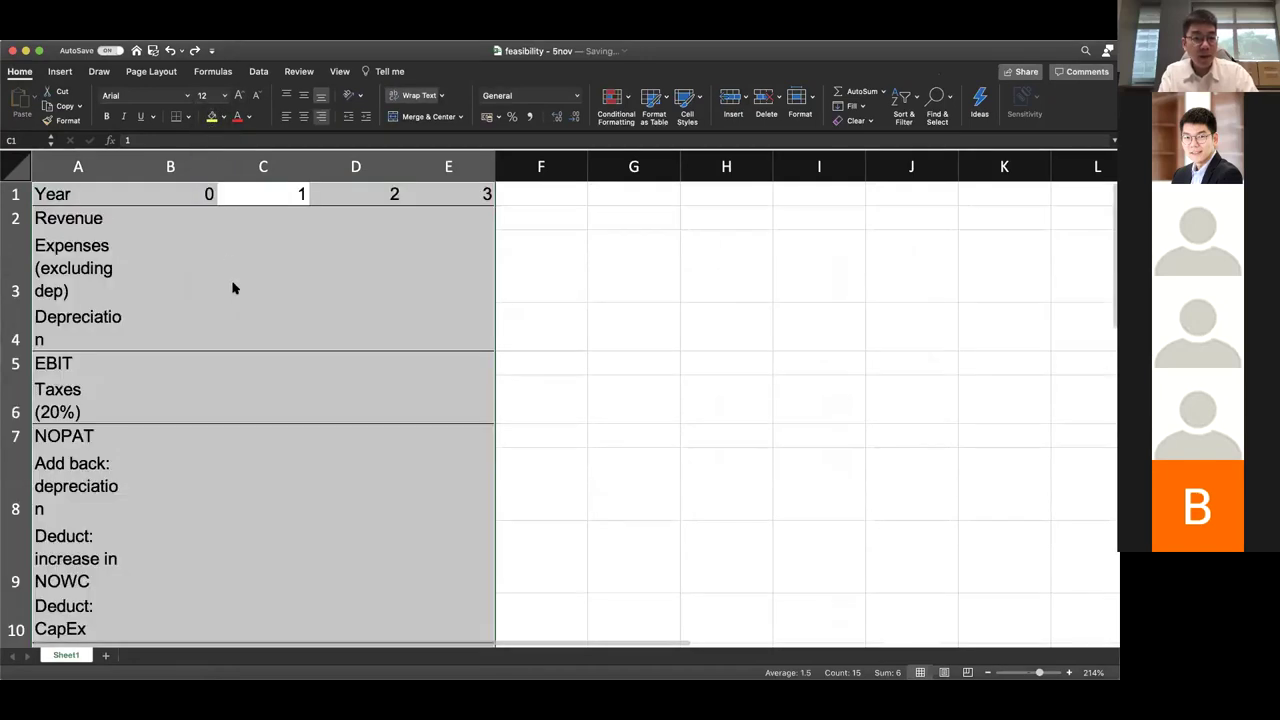
click(176, 260)
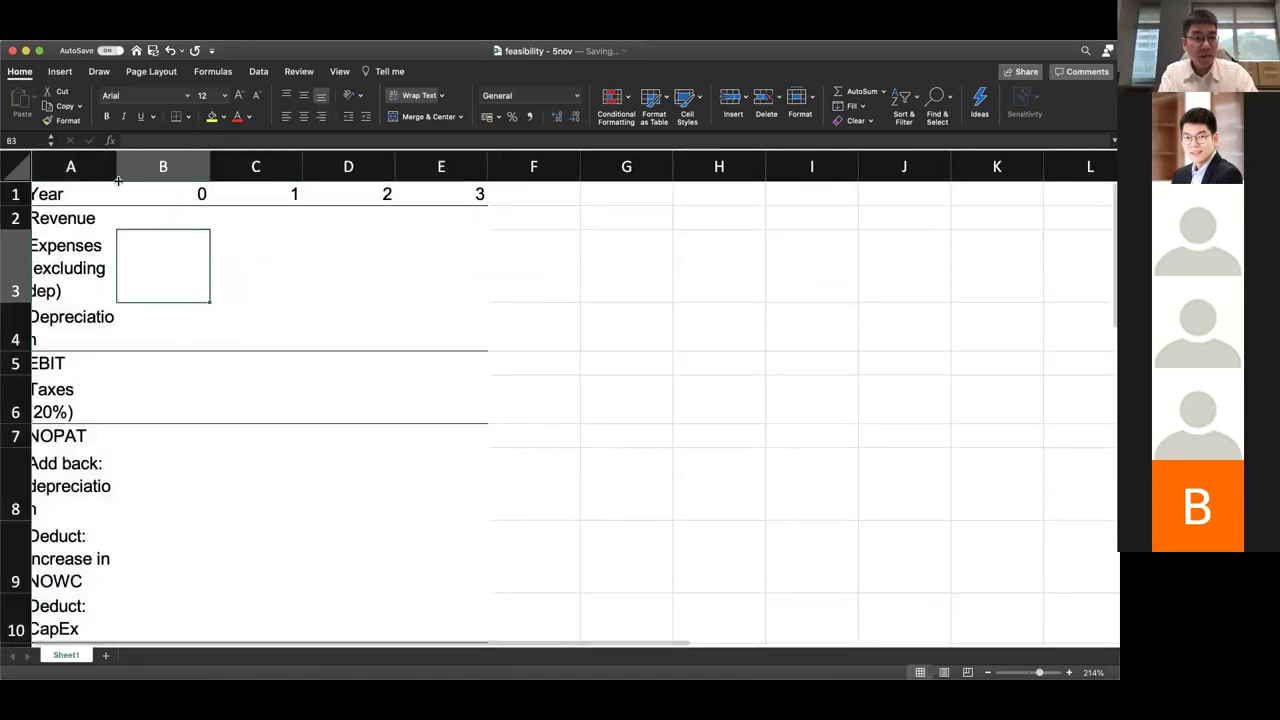
Widen column A to give the row labels more room, and select the whole table
click(112, 166)
drag(121, 166, 200, 166)
drag(110, 194, 520, 640)
drag(22, 255, 22, 231)
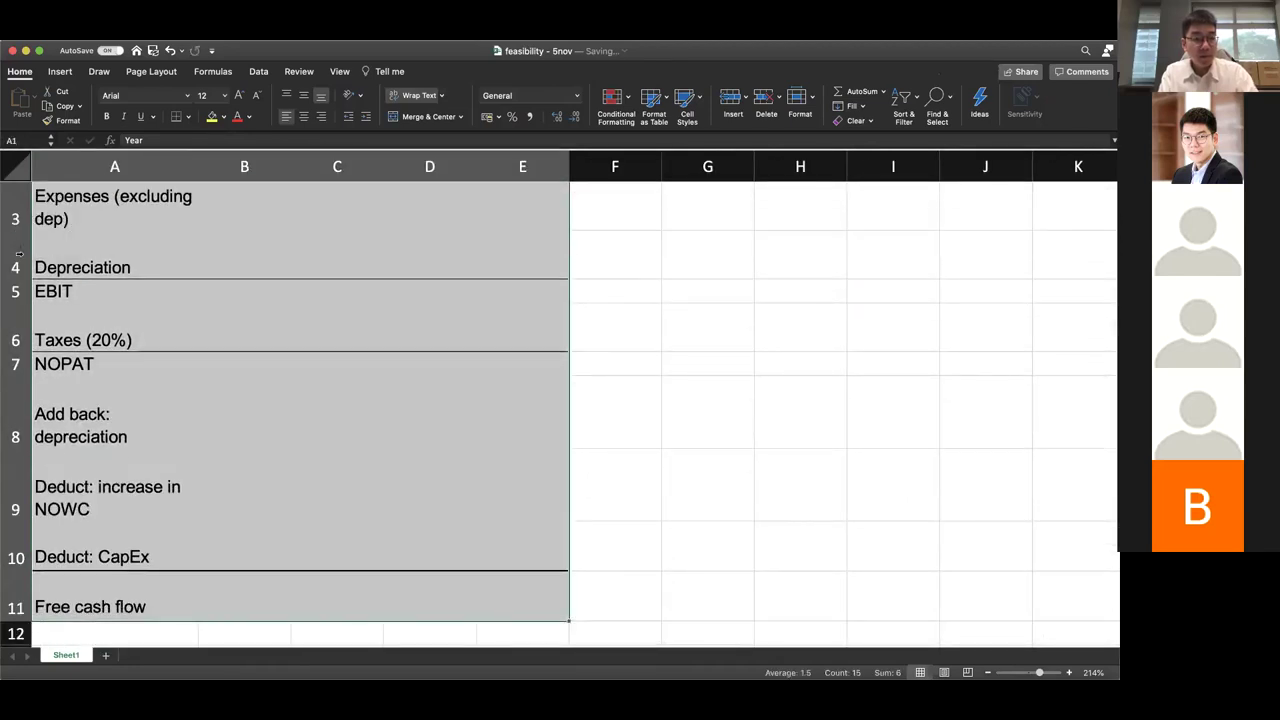
scroll(50, 263, down, 5)
scroll(158, 191, up, 8)
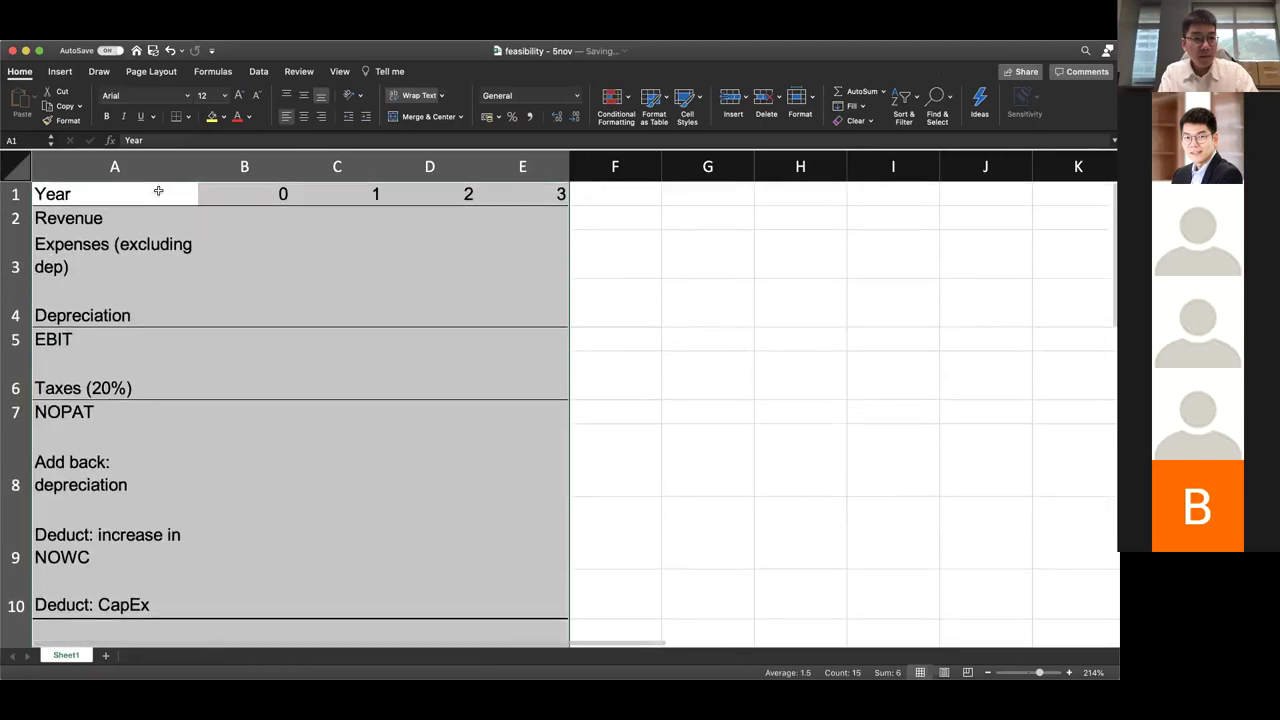
Widen column A further so the longest row labels fit on a single line
click(158, 191)
right_click(196, 170)
click(150, 174)
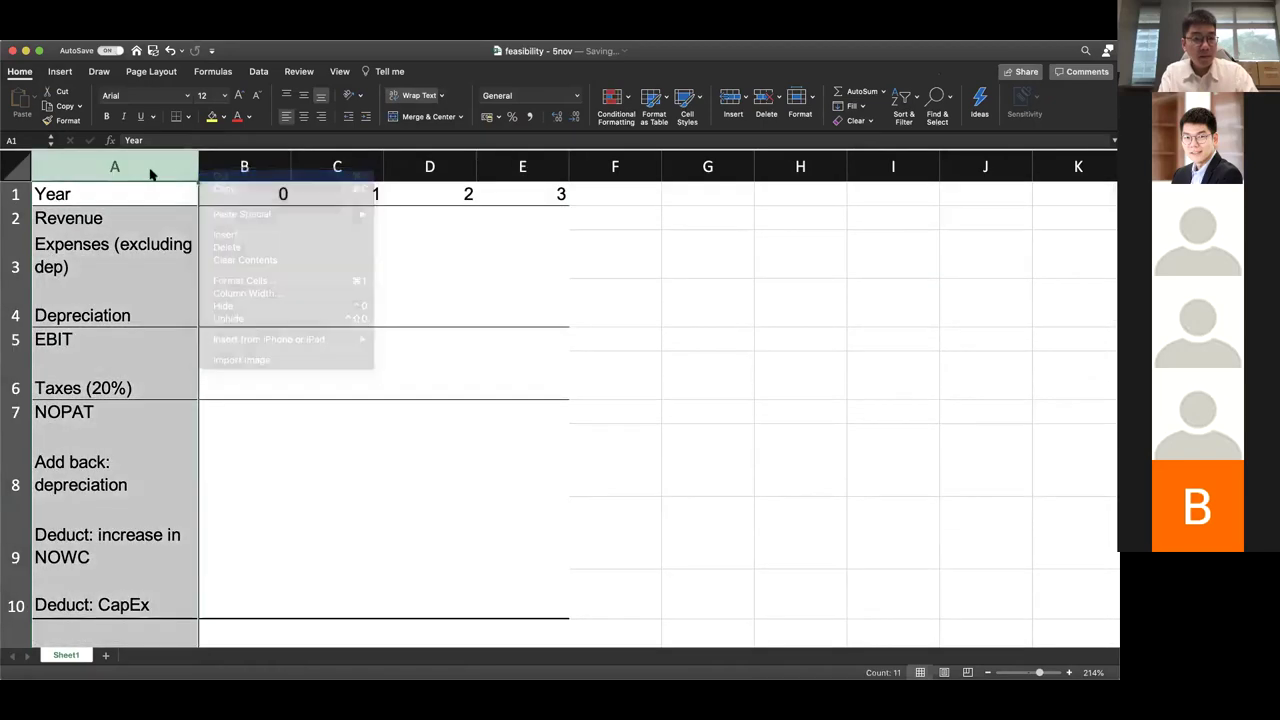
right_click(196, 167)
click(191, 163)
right_click(198, 164)
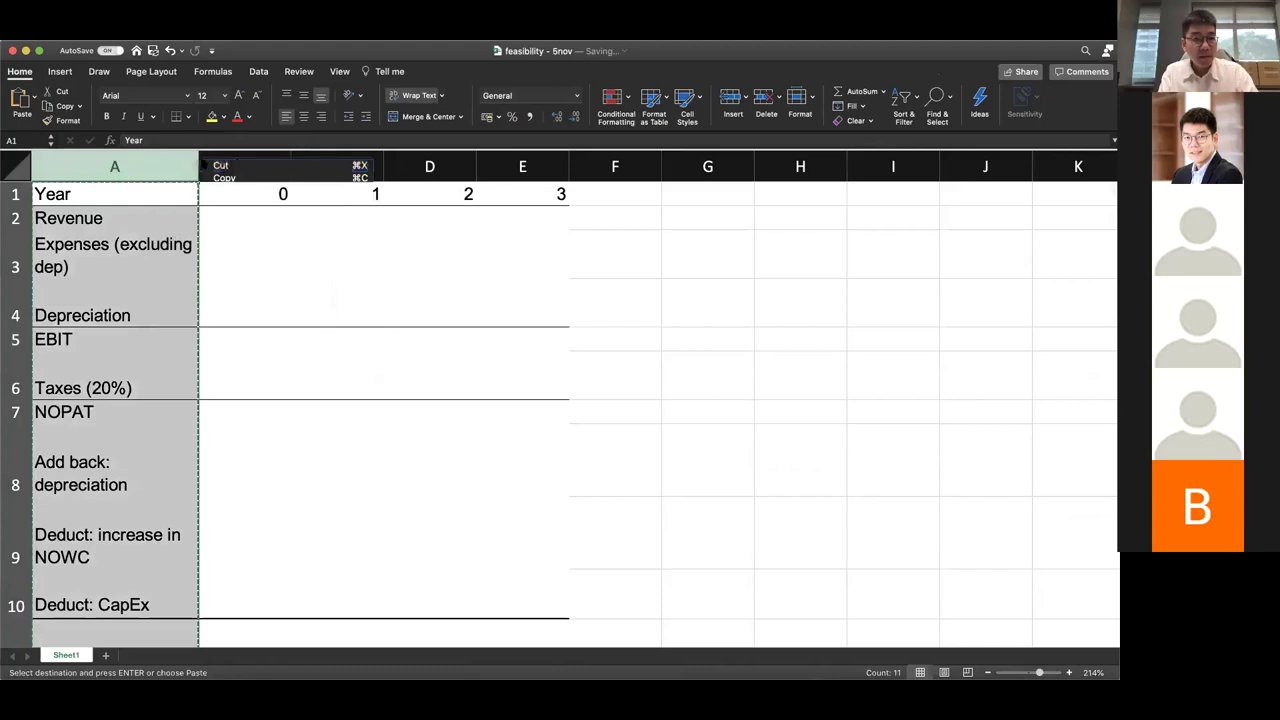
click(200, 165)
drag(200, 165, 283, 163)
Reduce the row heights of the whole table to a single text line each
key(super+a)
drag(22, 230, 22, 230)
click(115, 243)
scroll(115, 243, down, 3)
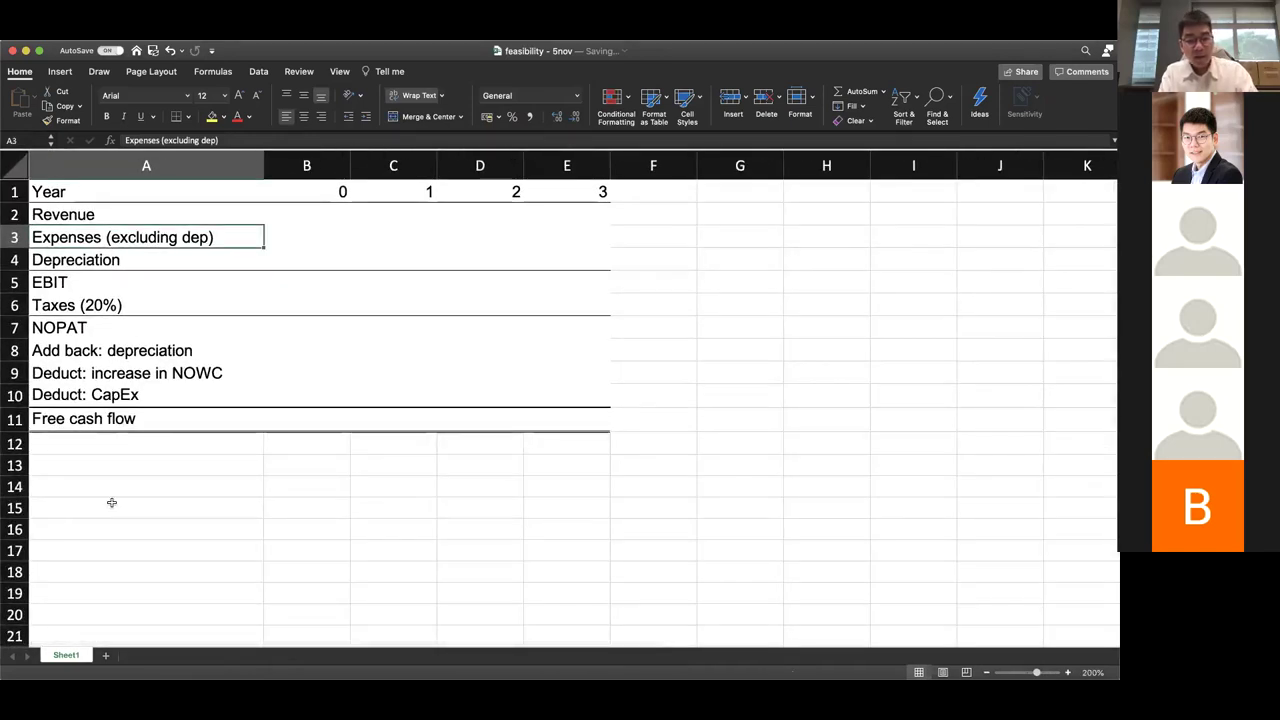
Copy the whole cash flow table into a new sheet, starting at cell A1
key(super+a)
key(super+c)
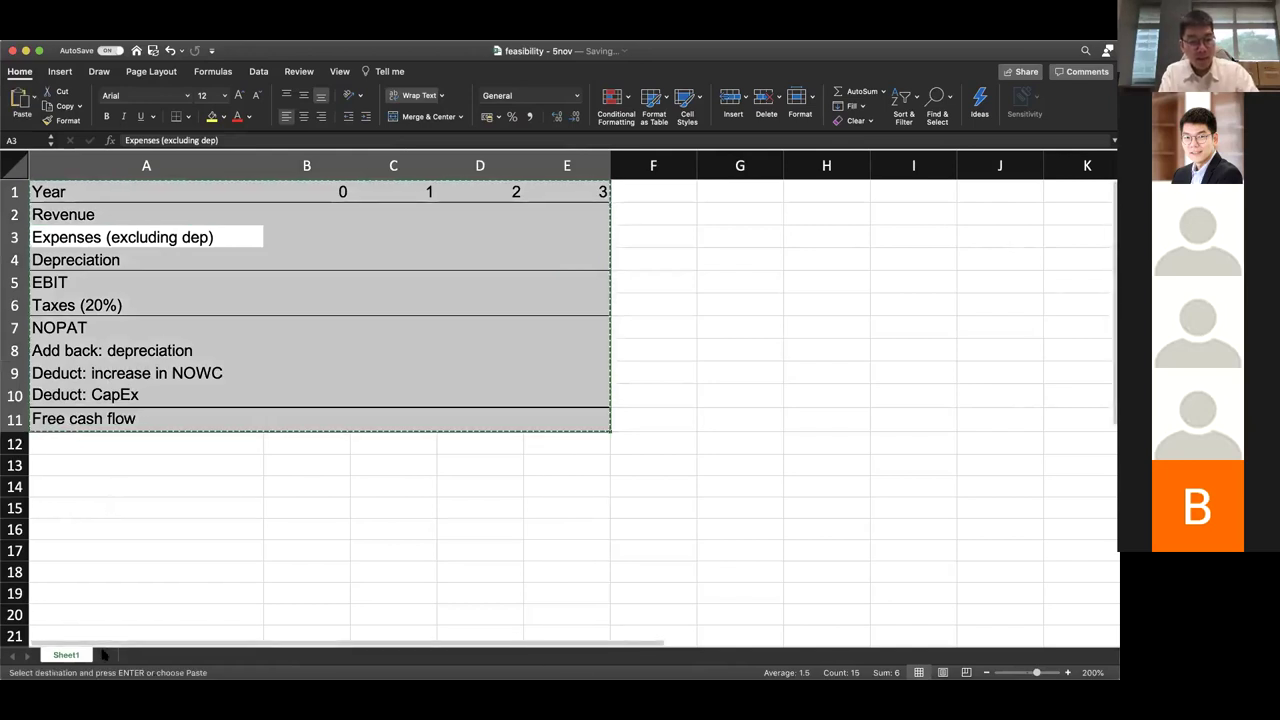
click(104, 655)
key(super+v)
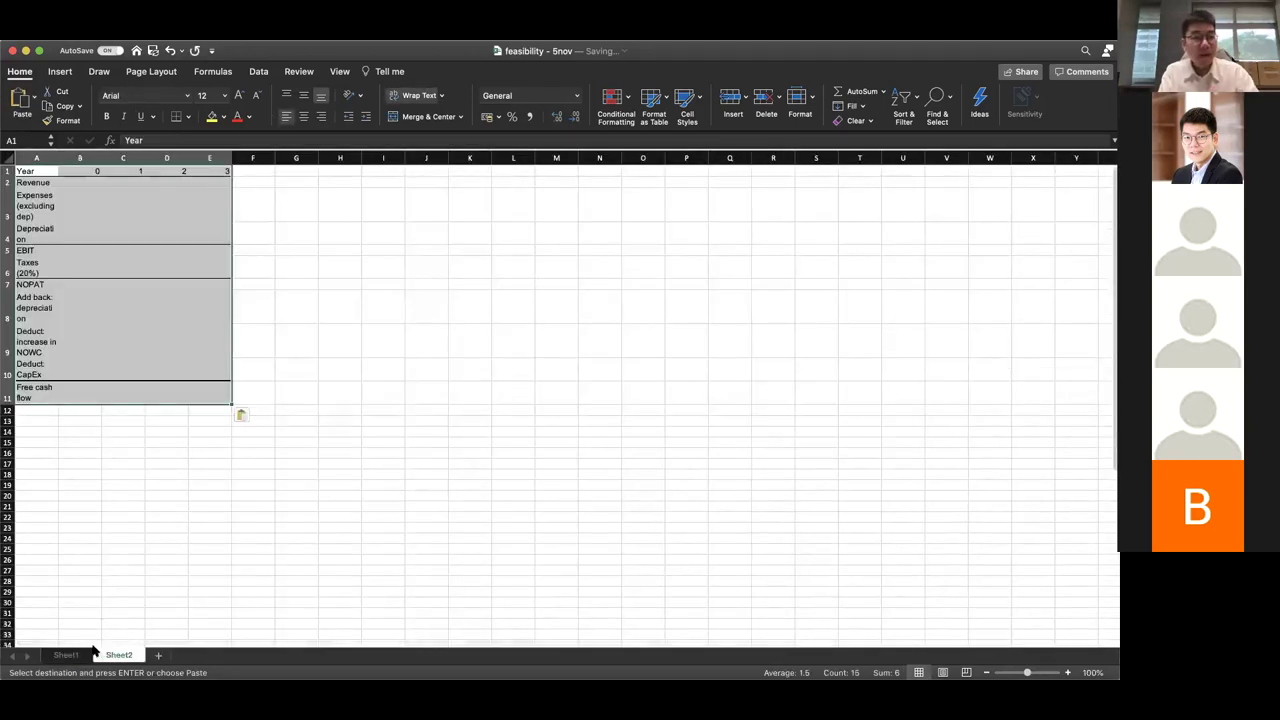
Widen column A on Sheet2 to fit the labels and shrink the table rows to single-line height
drag(61, 157, 148, 157)
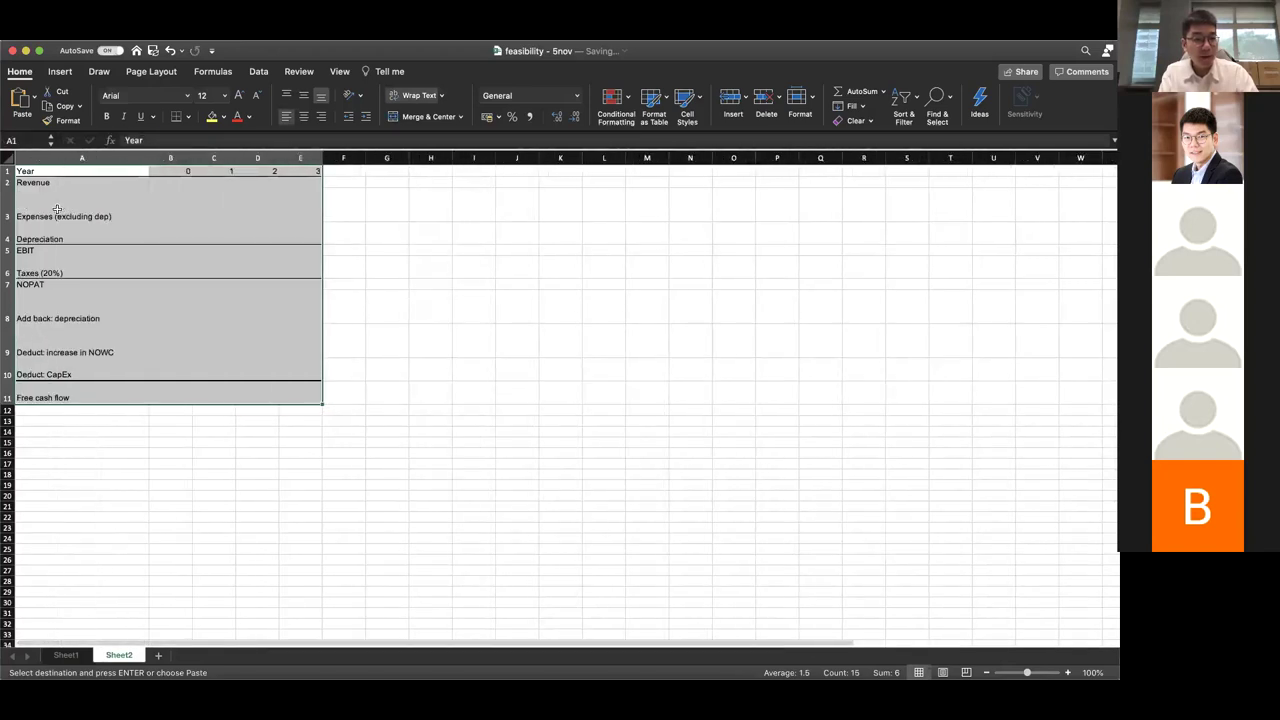
right_click(10, 241)
click(77, 208)
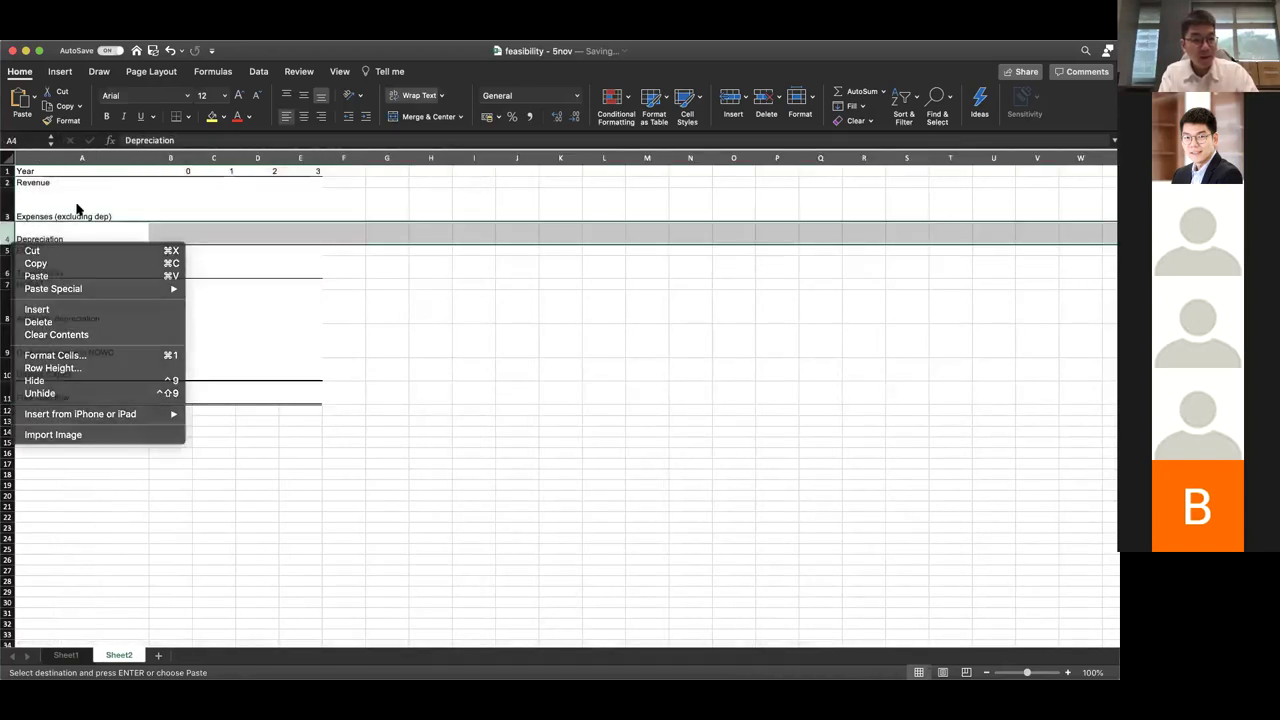
key(super+a)
drag(16, 227, 14, 205)
click(165, 254)
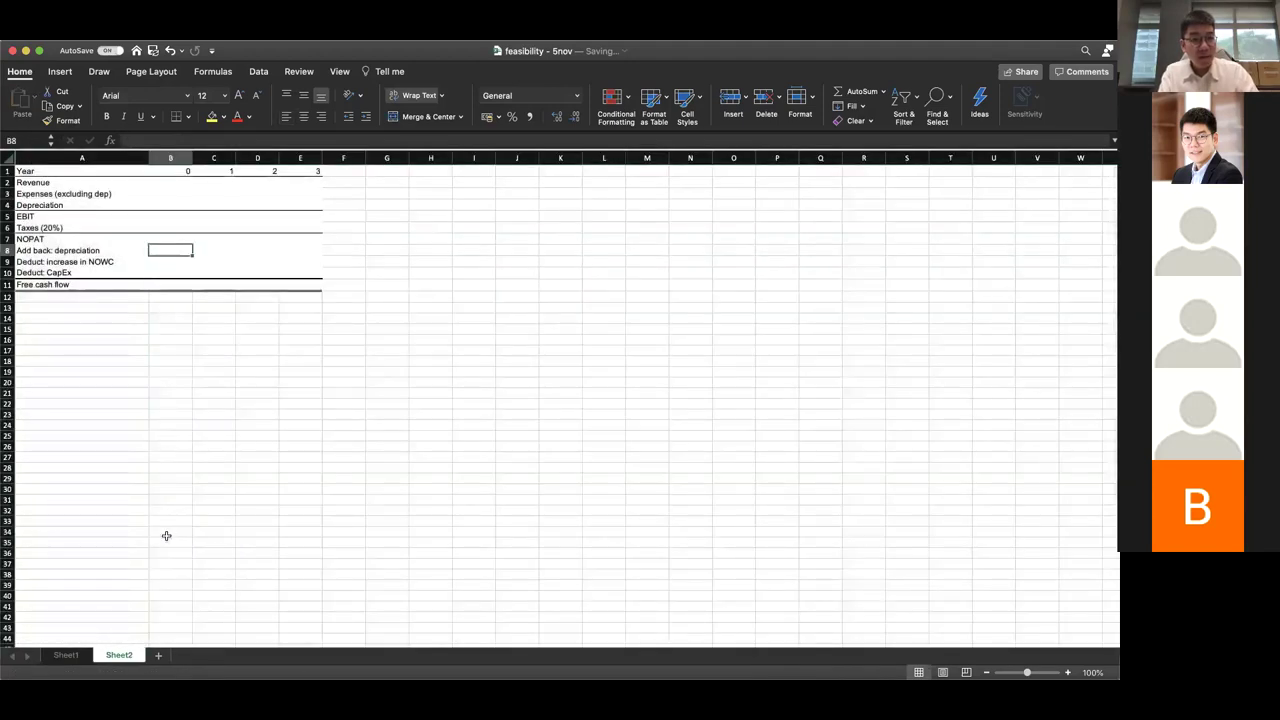
Turn off text wrapping for the whole table on Sheet1
click(66, 655)
click(219, 395)
key(super+a)
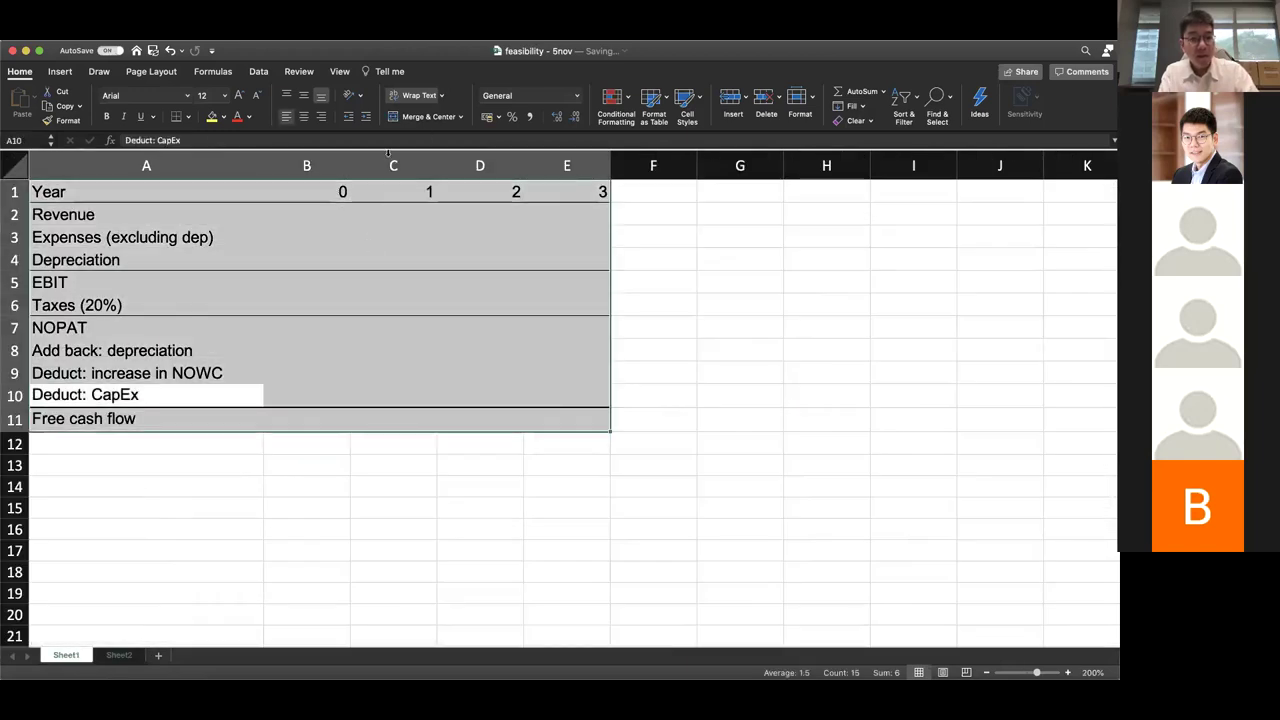
click(406, 101)
click(380, 214)
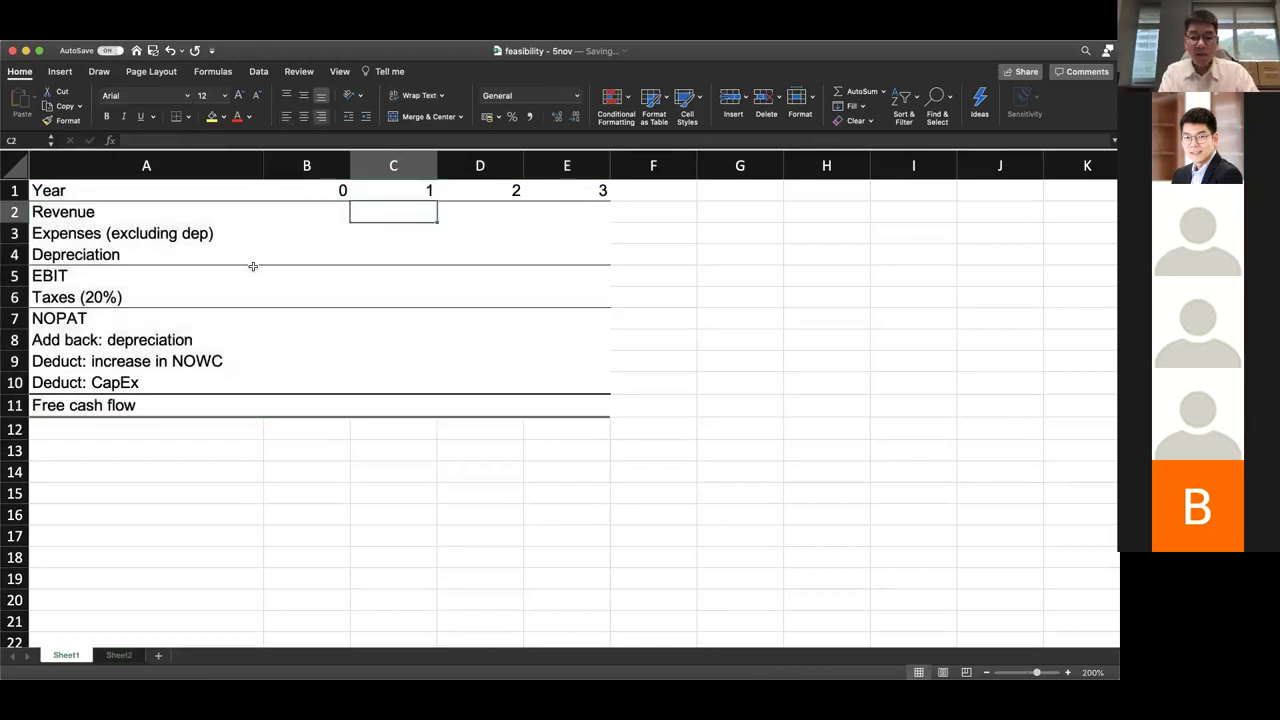
Enter -120000 as the year 0 CapEx deduction in cell B10
scroll(253, 266, up, 3)
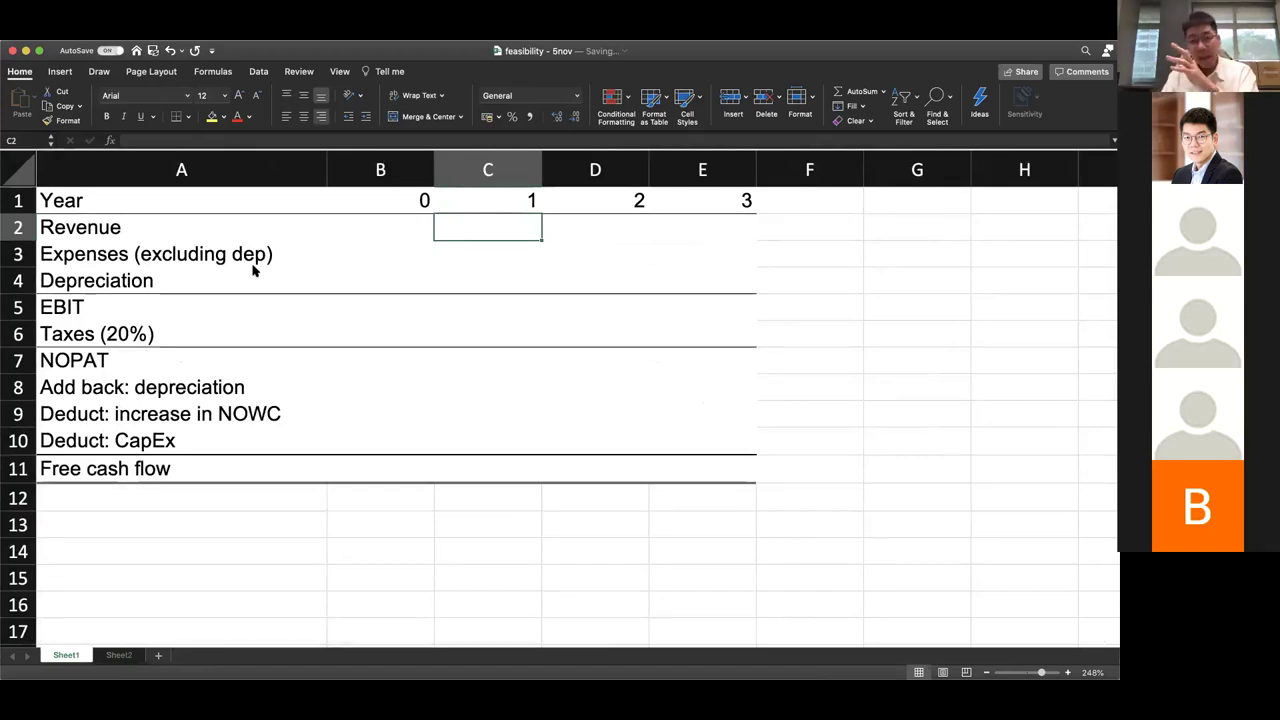
key(Down)
key(Down)
key(Down)
key(Down)
key(Down)
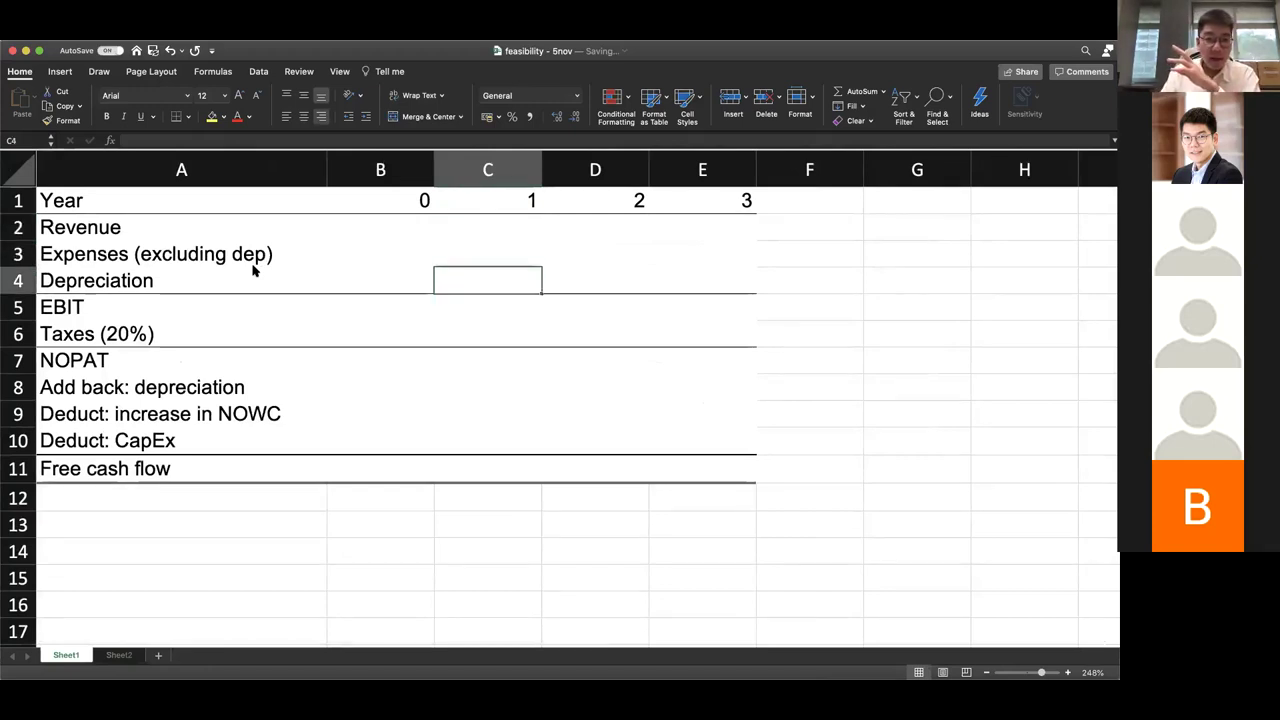
key(Left)
key(Down)
key(Down)
key(Down)
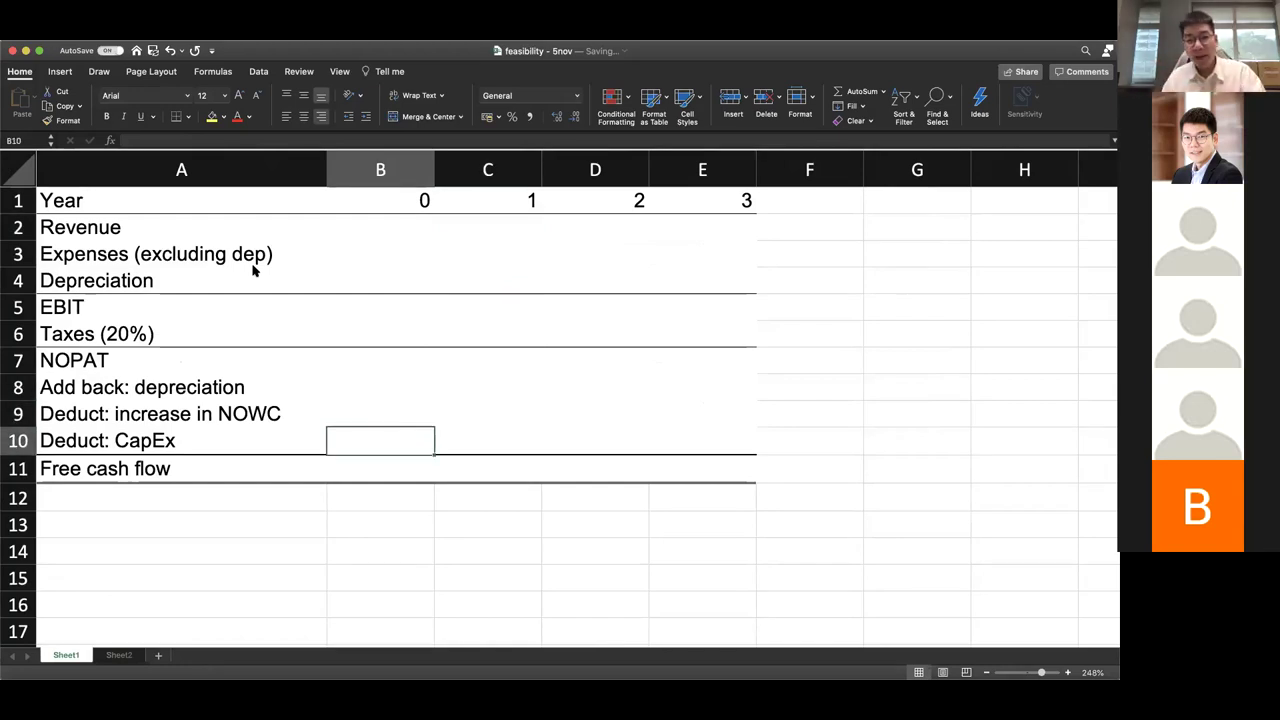
scroll(253, 269, up, 5)
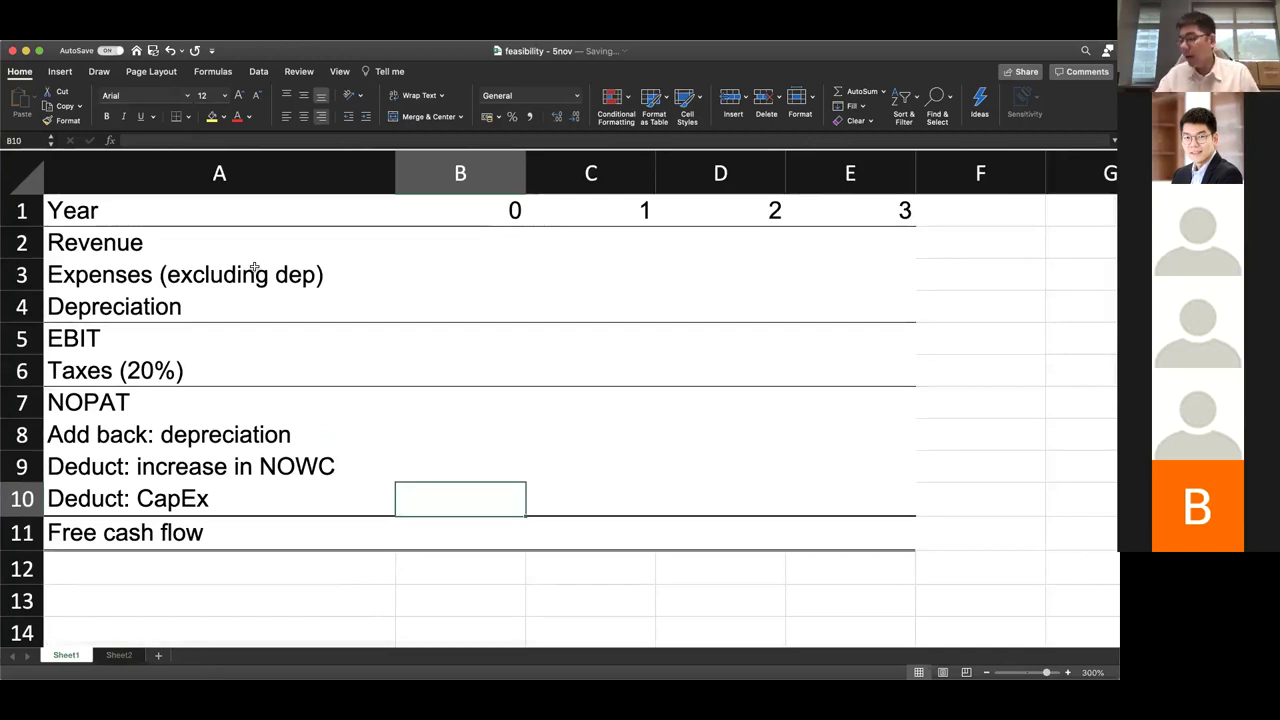
text(-)
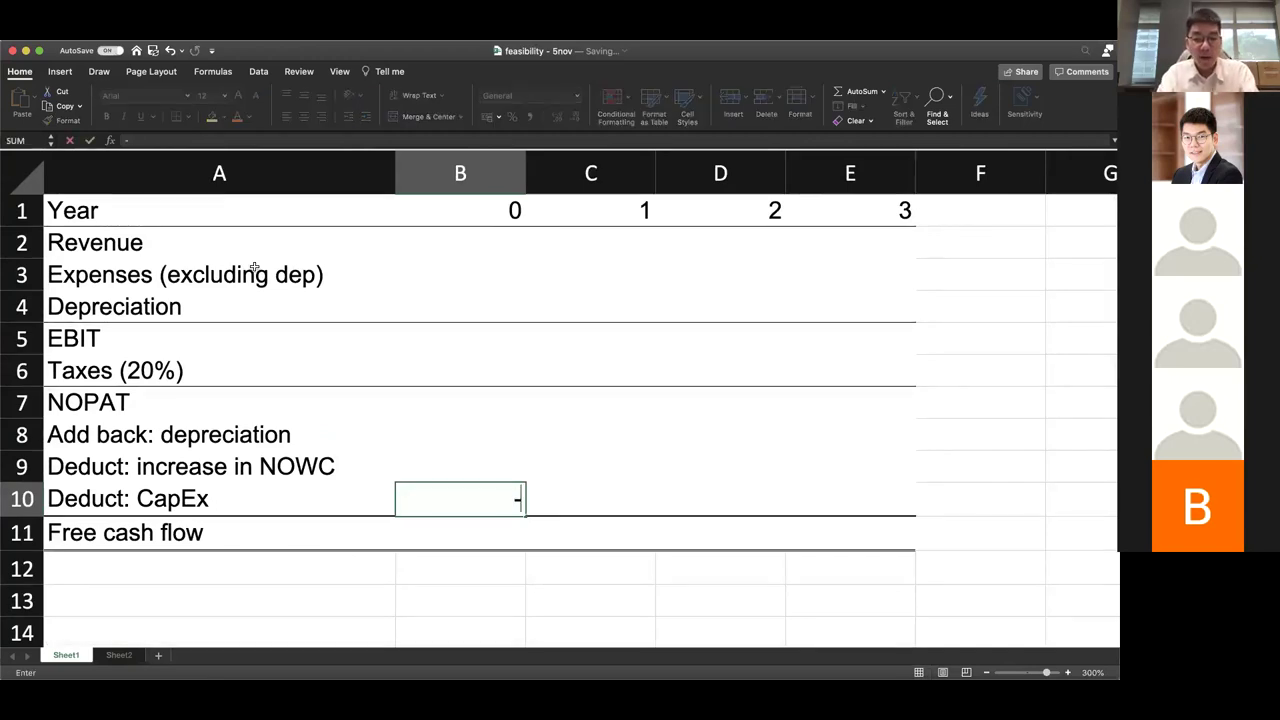
text(120000)
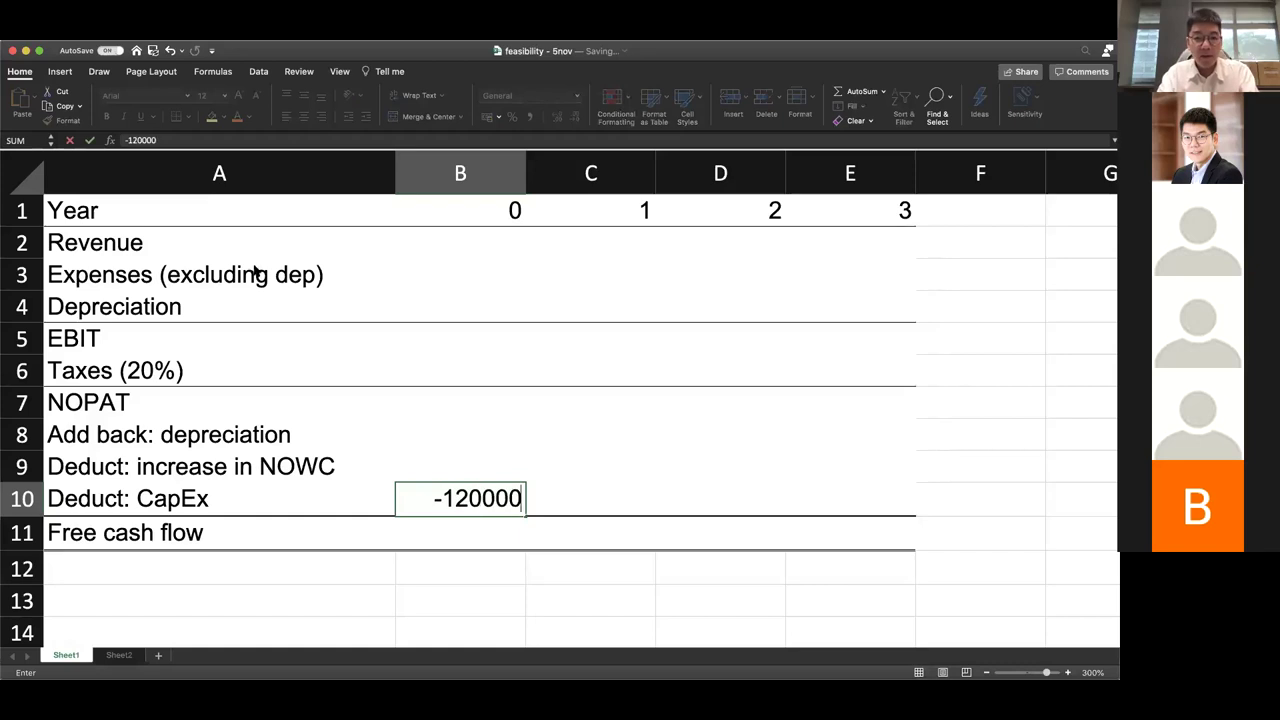
key(Return)
Calculate year 1 depreciation in cell C4 with the formula =-B10/3
key(Up)
key(Up)
key(Up)
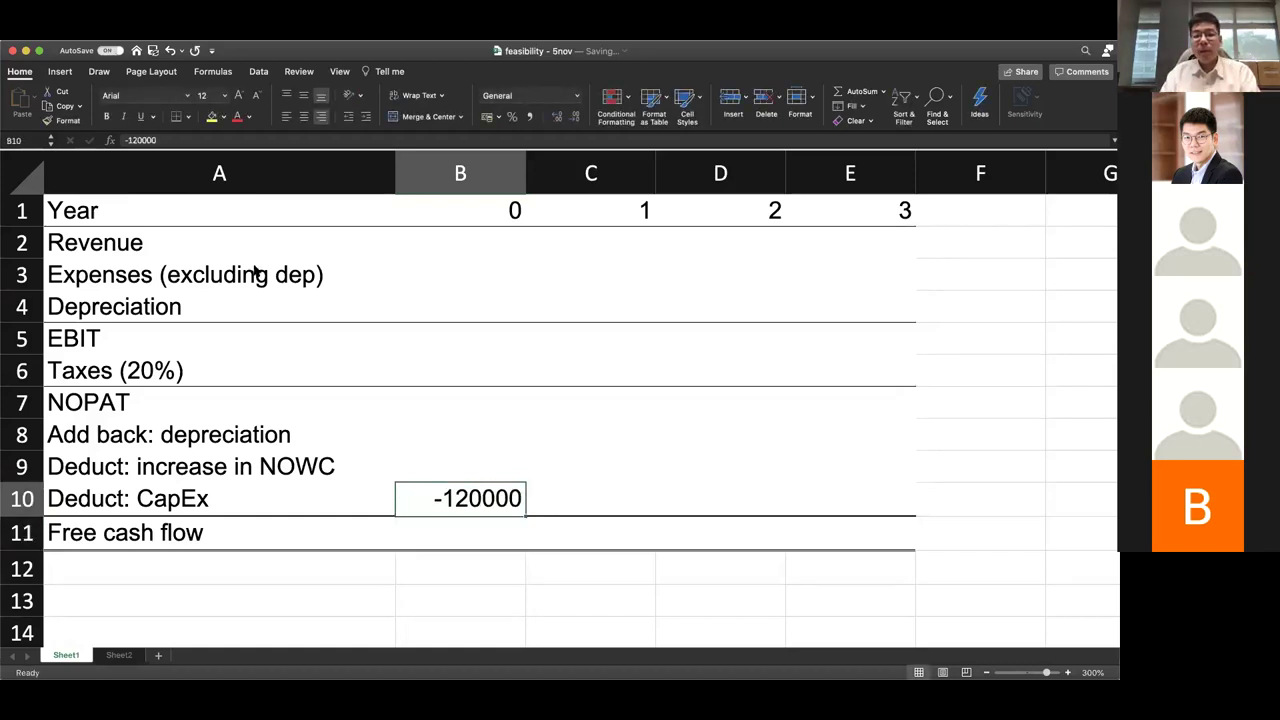
key(Right)
key(Up)
key(Up)
key(Up)
key(Up)
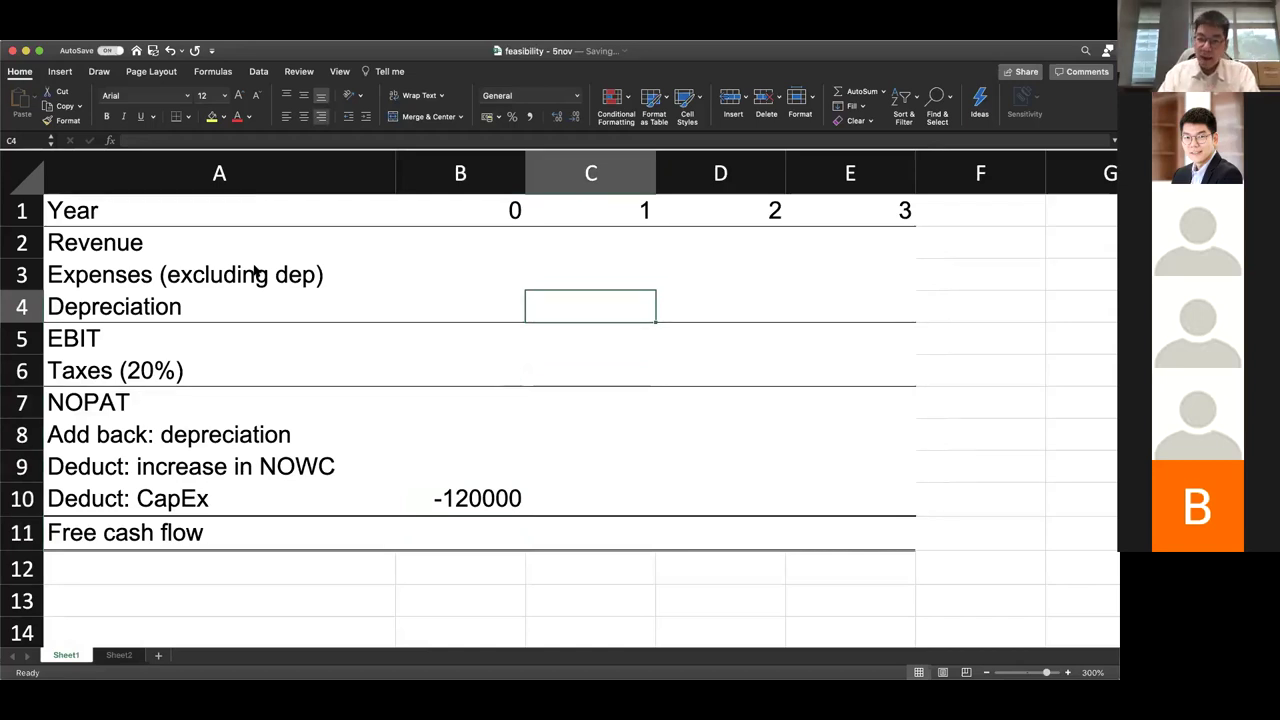
text(=-)
key(Down)
key(Down)
key(Down)
key(Down)
key(Down)
key(Down)
key(Down)
key(Left)
key(Up)
text(/)
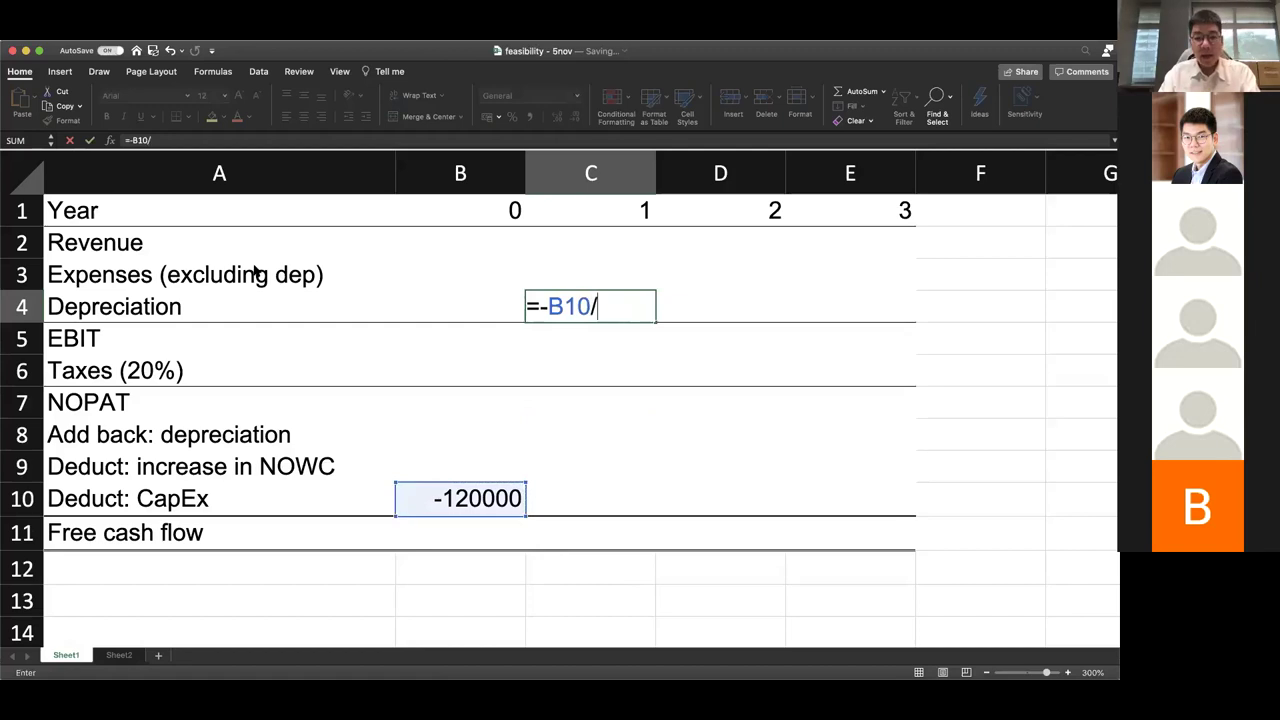
text(3)
key(Return)
Link year 2 depreciation in D4 to the year 1 amount and fill the formula across to year 3
key(Right)
key(Up)
text(=)
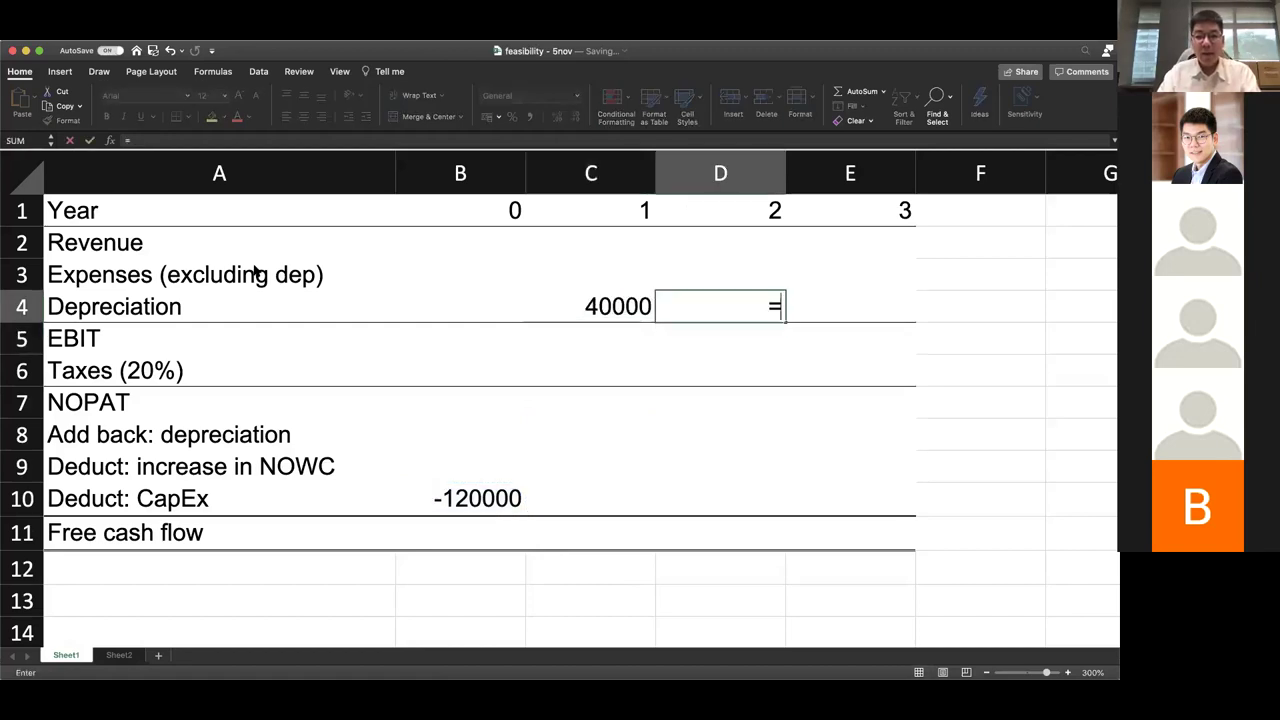
key(Left)
key(Return)
key(Up)
key(shift+Right)
key(super+r)
key(Down)
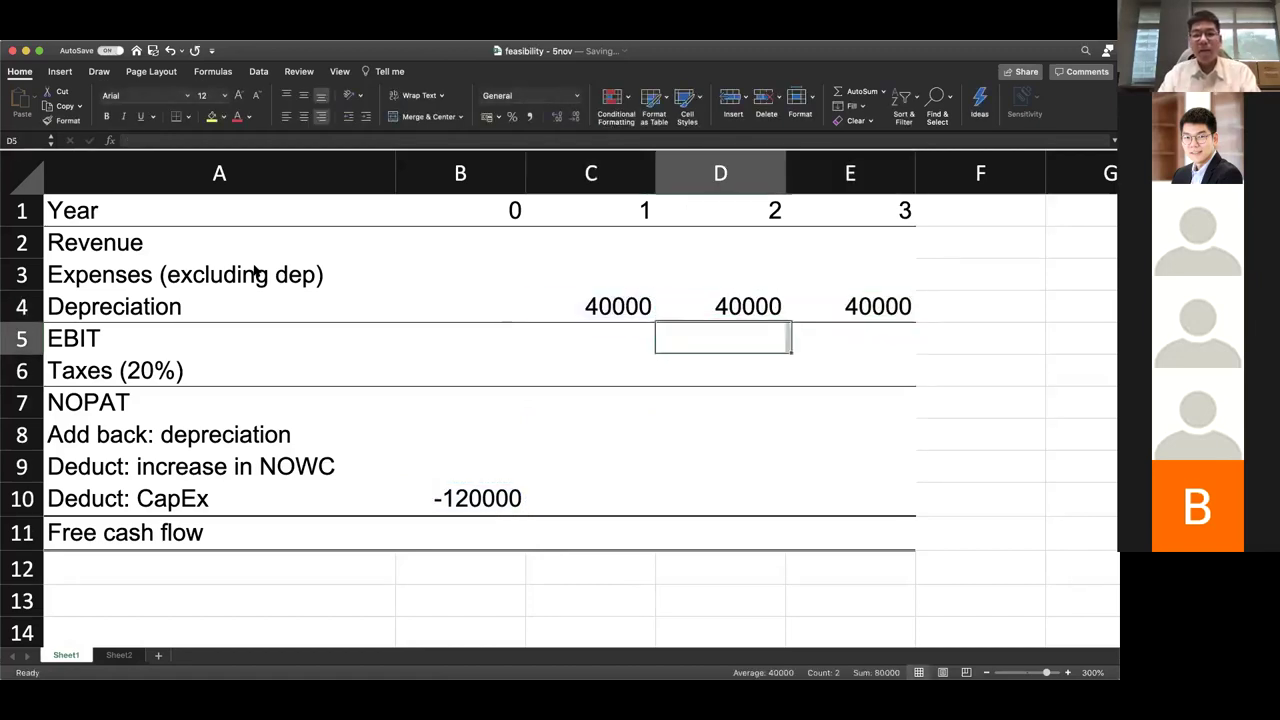
Enter 200000 as year 1 revenue in C2 and fill it across to years 2 and 3
key(Left)
key(Up)
key(Up)
key(Up)
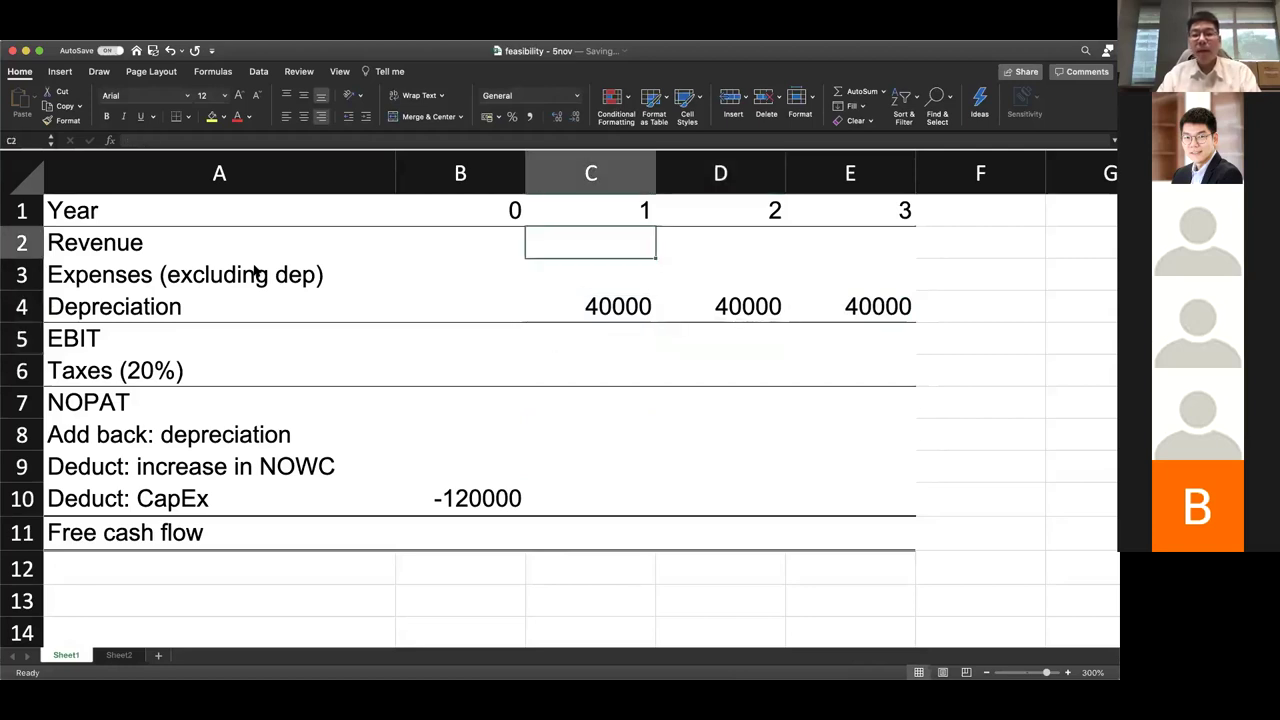
text(200000)
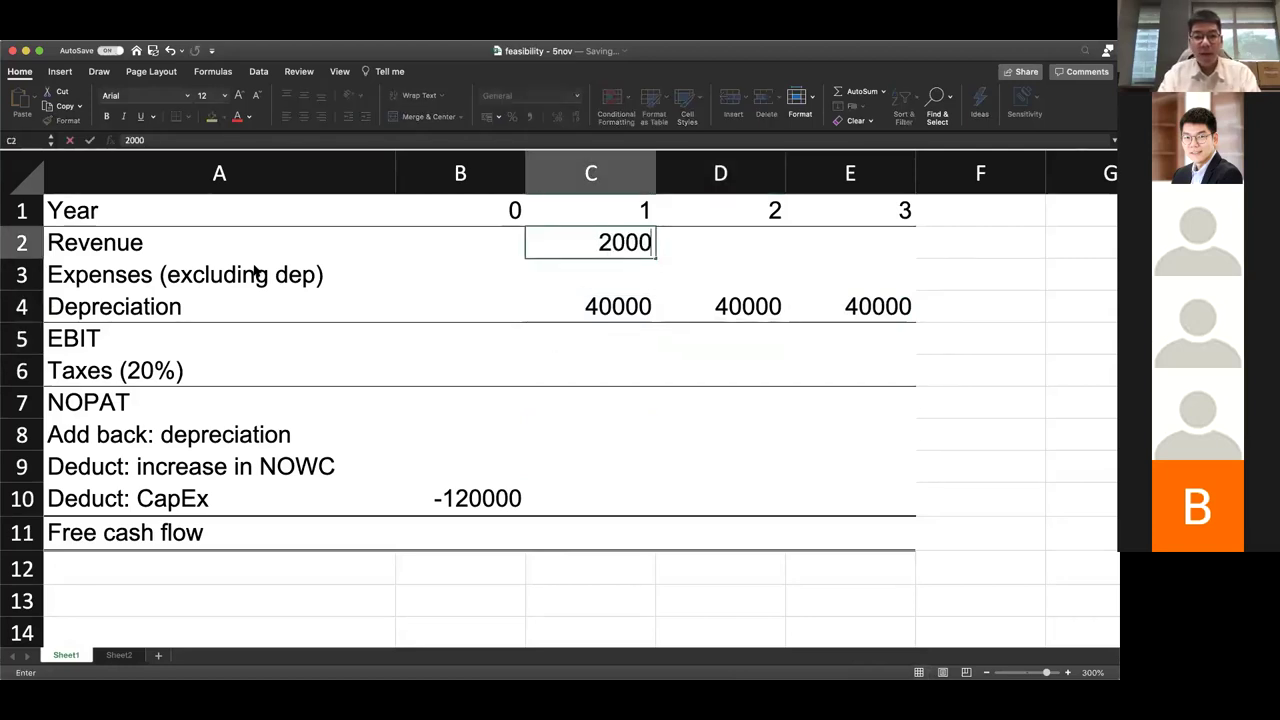
key(Return)
key(Up)
key(shift+Right)
key(shift+Right)
key(super+r)
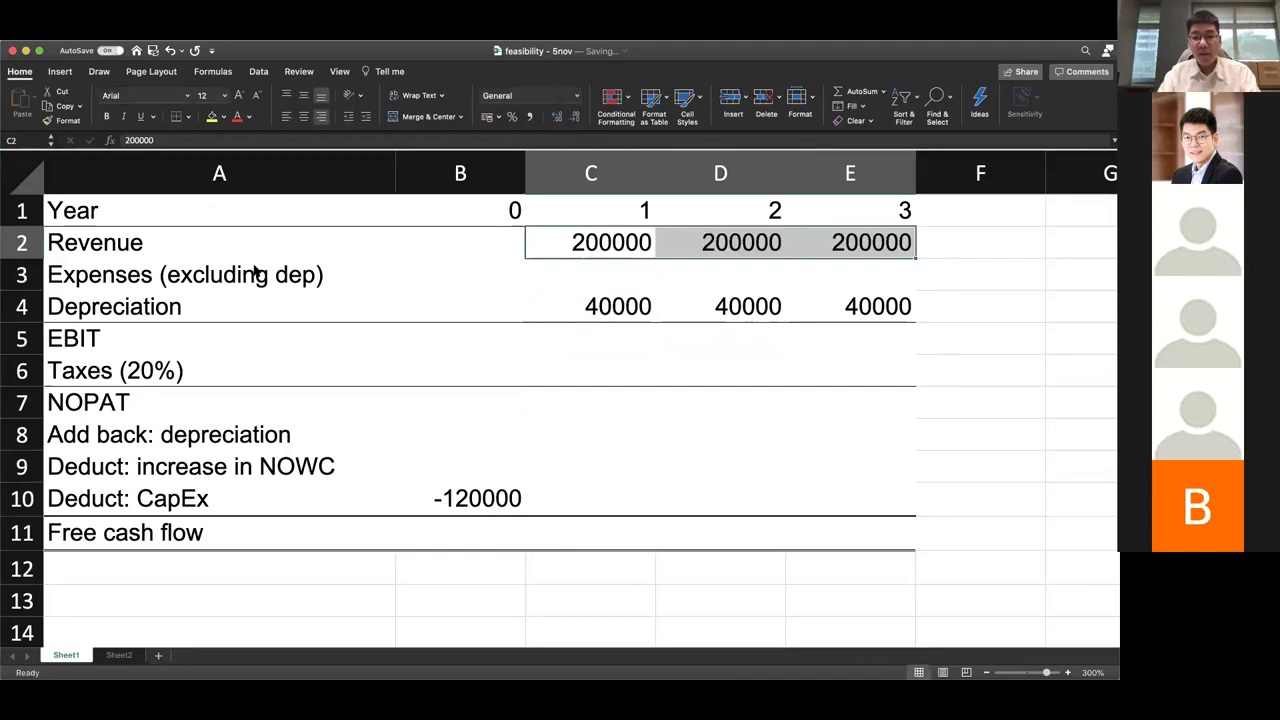
Format the figures in B2:E11 with comma thousands separators and no decimal places
key(Left)
key(shift+Right)
key(shift+Right)
key(shift+Right)
key(shift+Left)
key(shift+Right)
key(shift+Down)
key(shift+Down)
key(shift+Down)
key(shift+Down)
key(shift+Down)
key(shift+Down)
key(shift+Down)
key(shift+Down)
key(shift+Down)
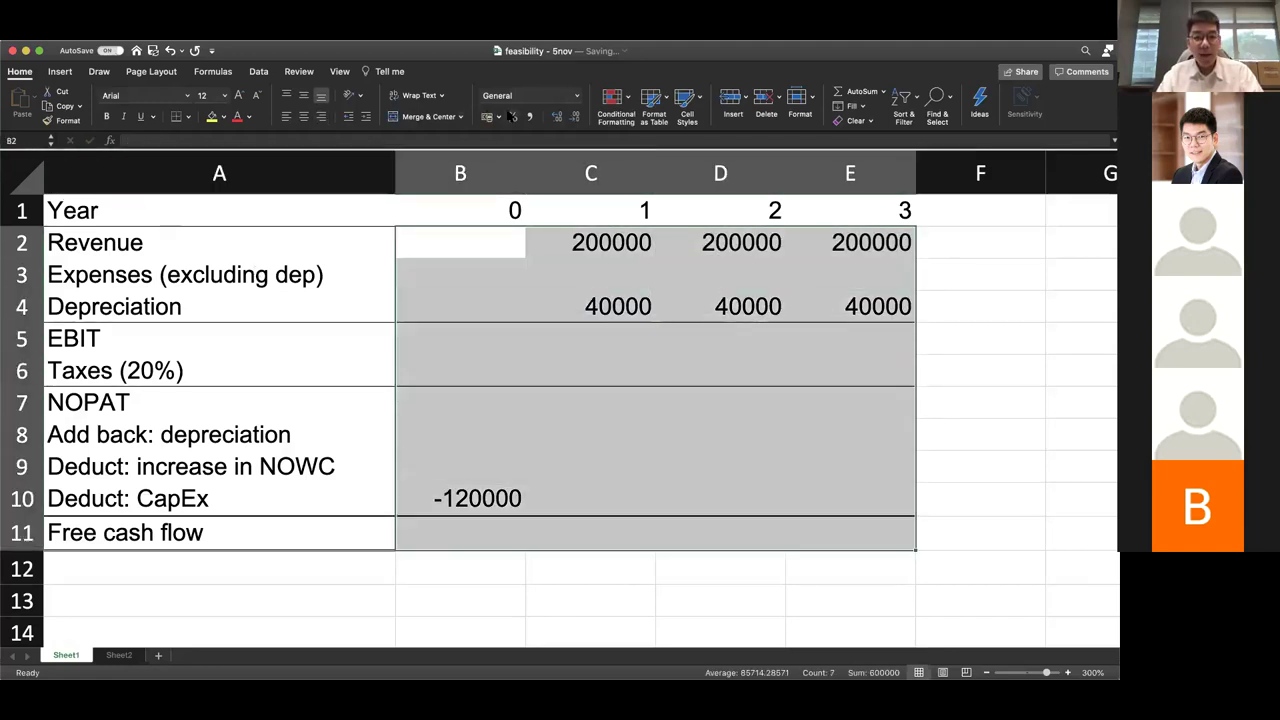
click(530, 117)
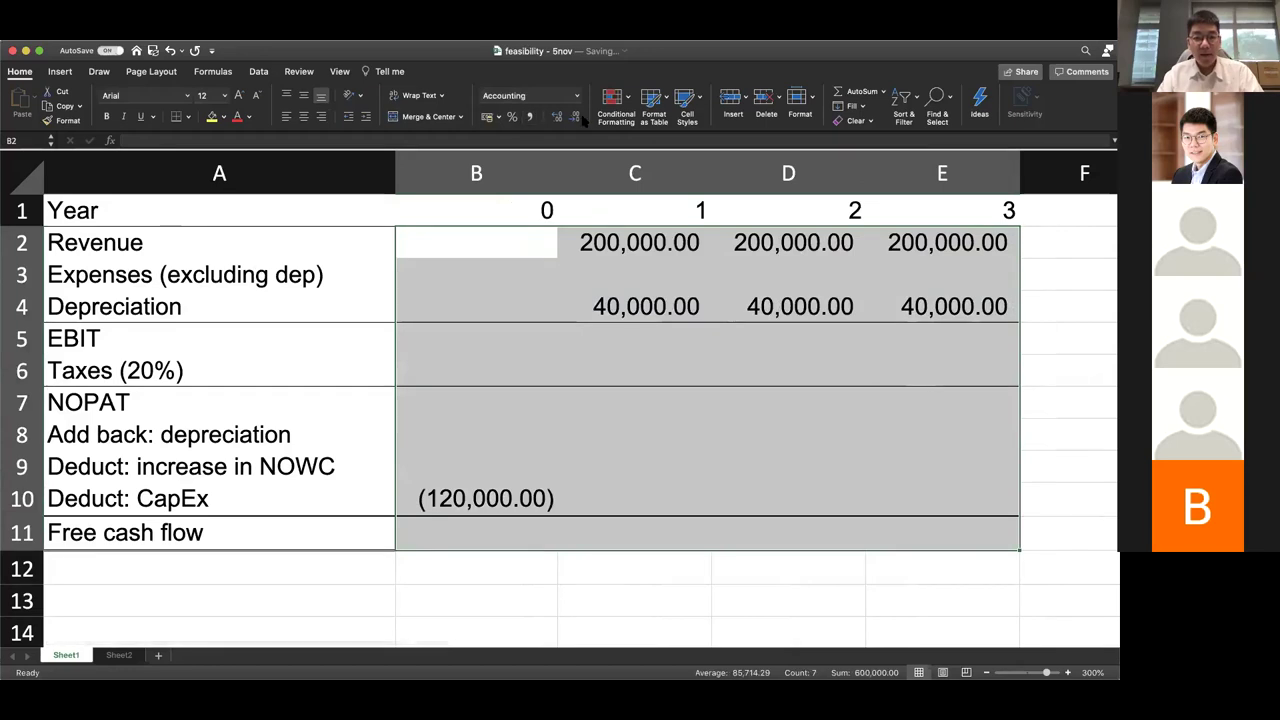
click(575, 117)
click(576, 117)
scroll(594, 211, down, 1)
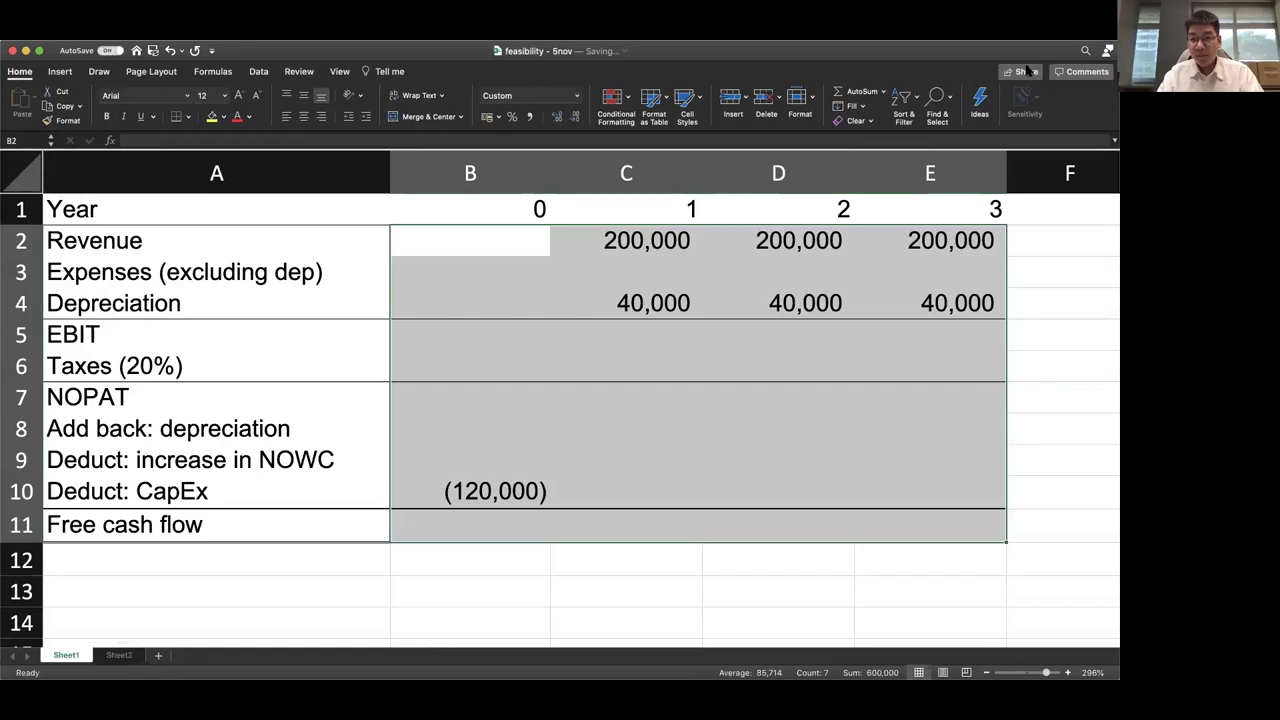
Enter the formula =-50% for year 1 expenses in cell C3
click(810, 235)
click(679, 278)
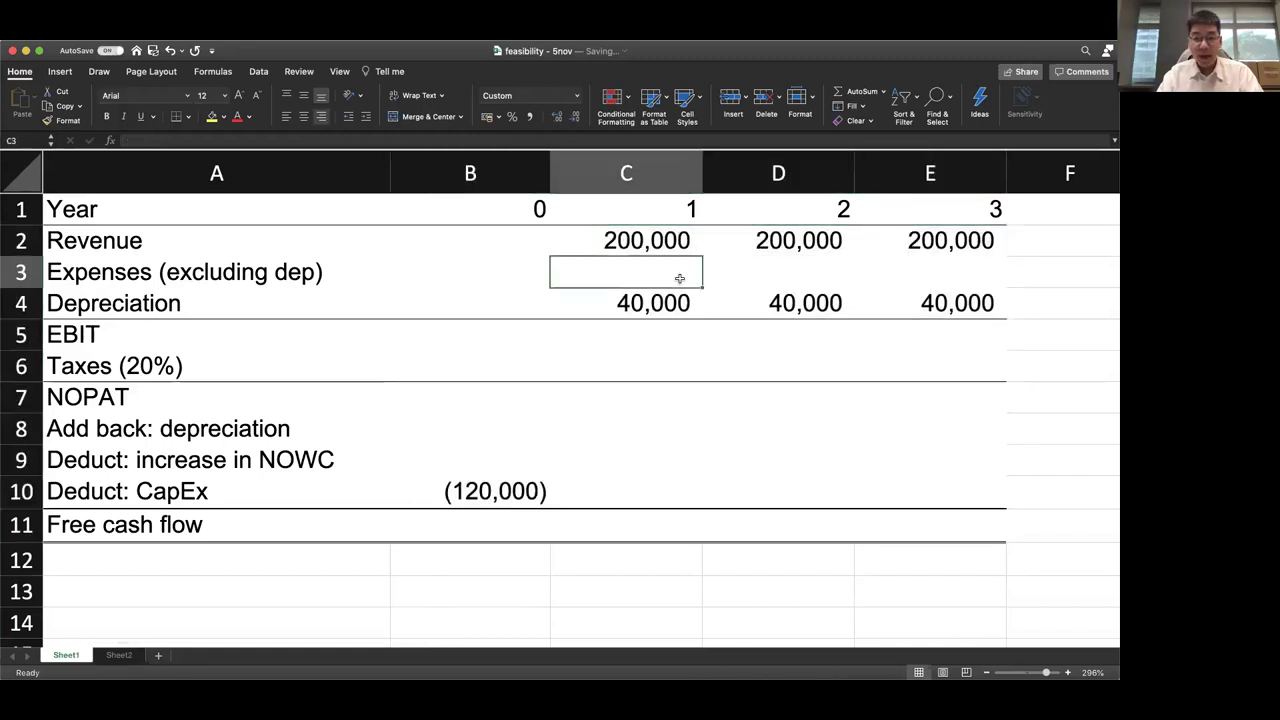
text(=-50)
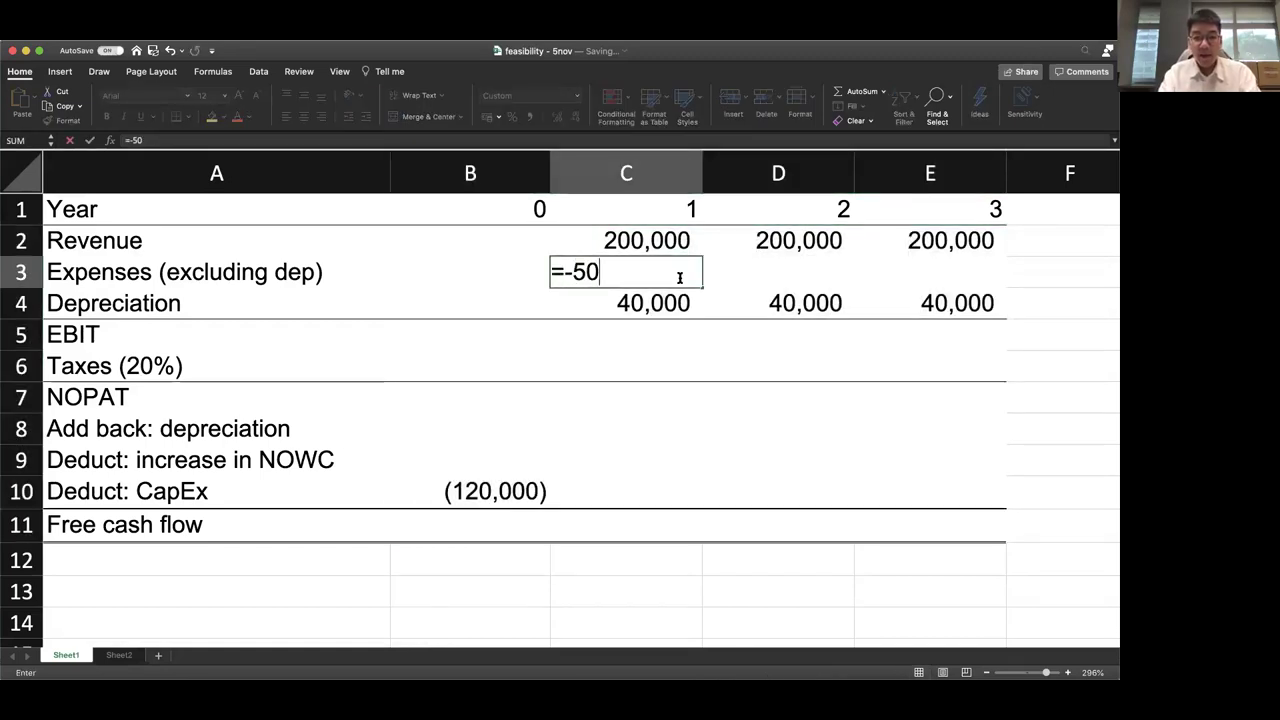
text(%)
key(Return)
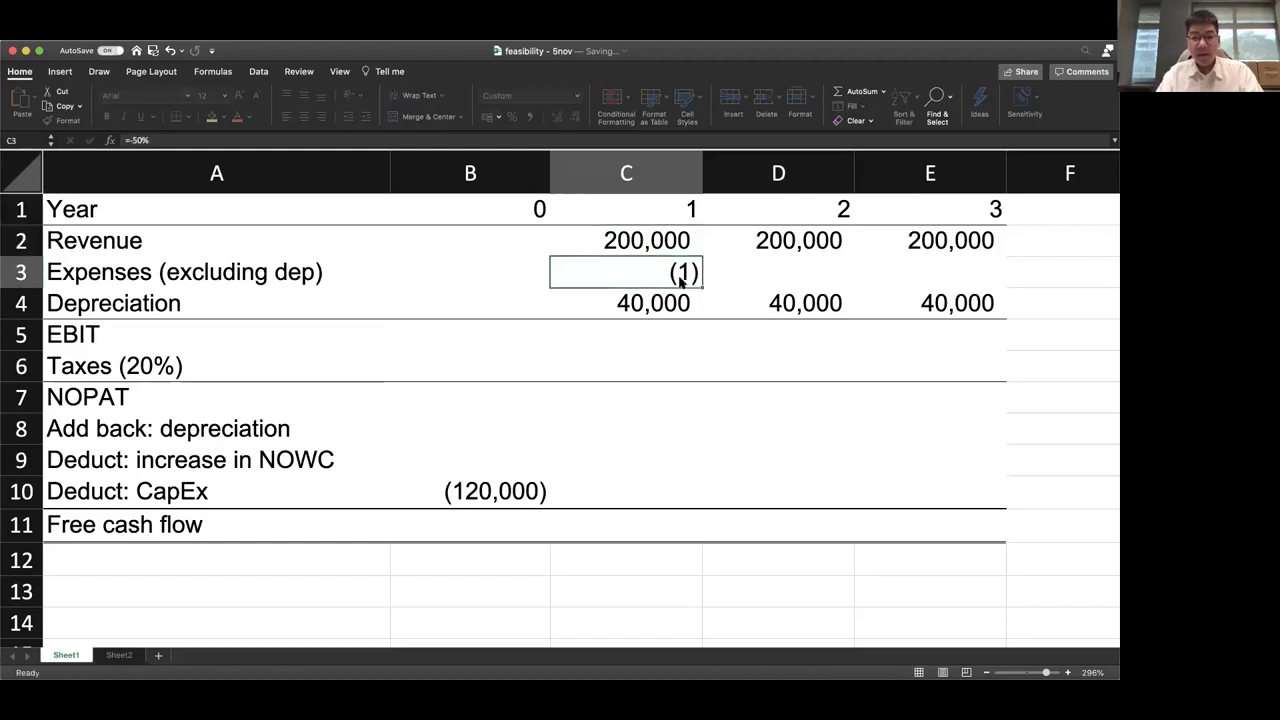
Calculate year 1 expenses in C3 with =-50%*C2 and fill the formula across to years 2 and 3
text(=-50%)
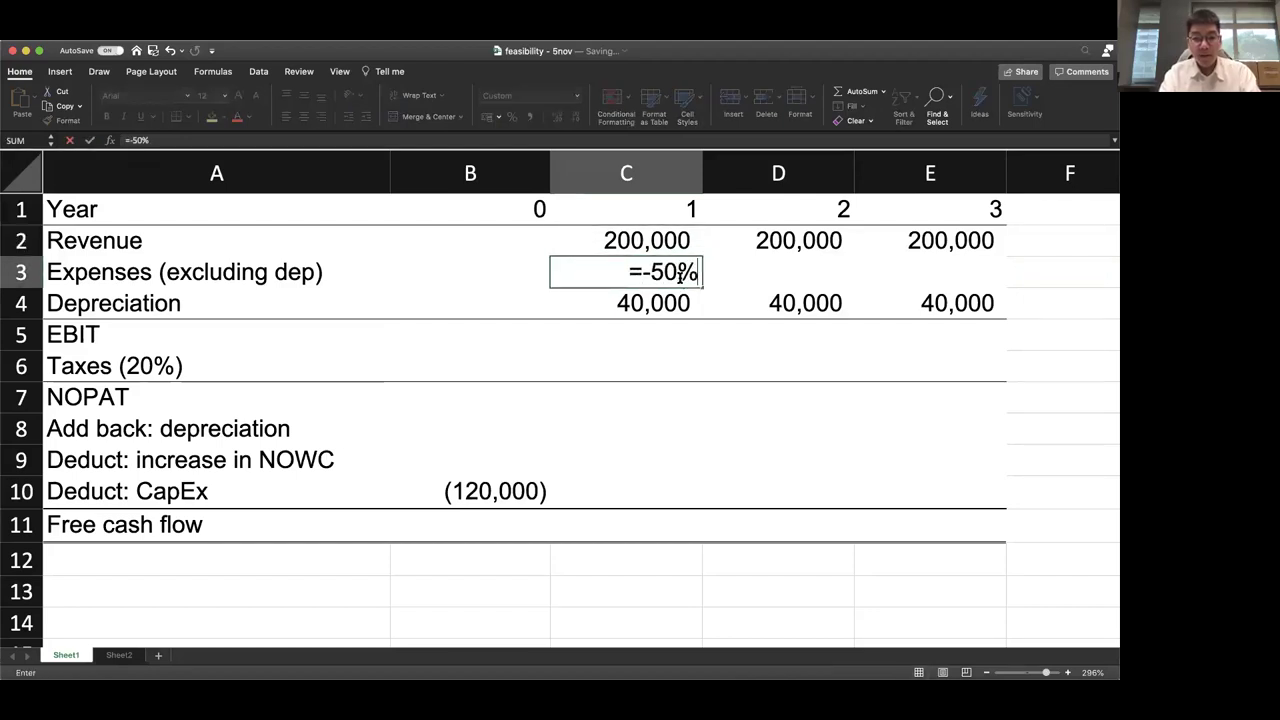
text(*)
key(Up)
key(Return)
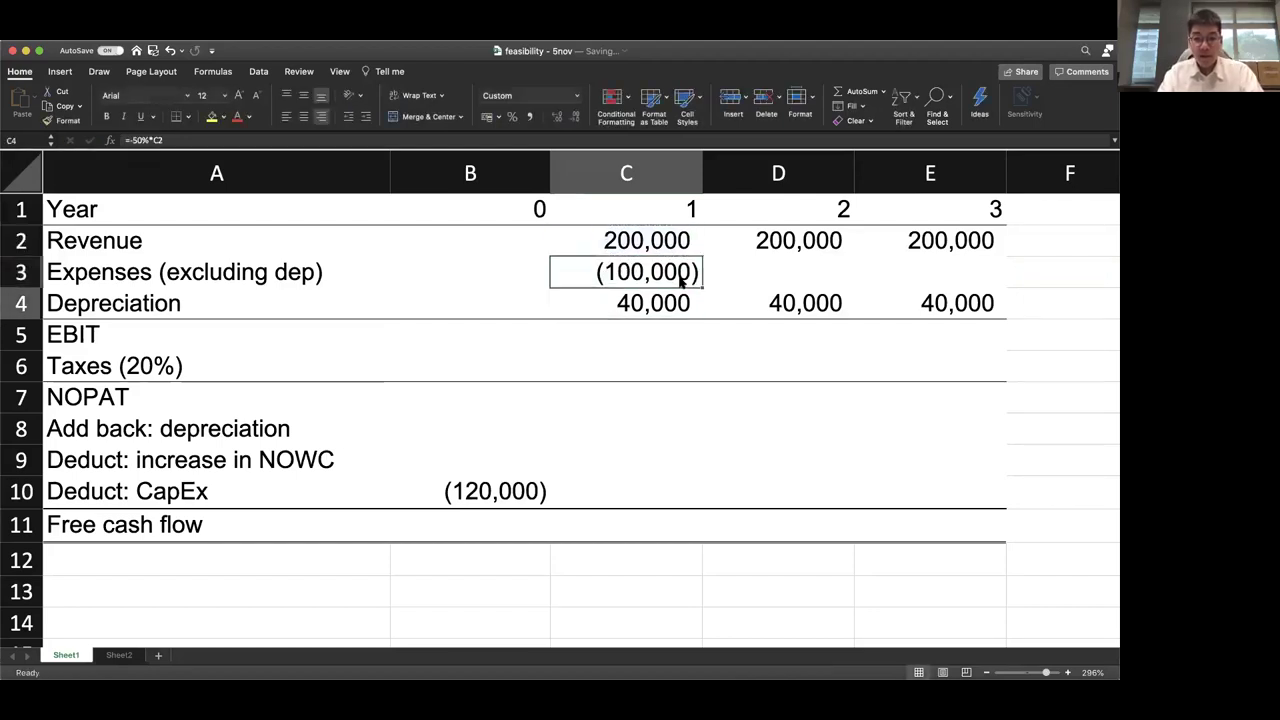
key(shift+Right)
key(shift+Right)
key(ctrl+r)
Change the expenses row label in A3 to "OpEx (excluding dep)"
key(Left)
key(Left)
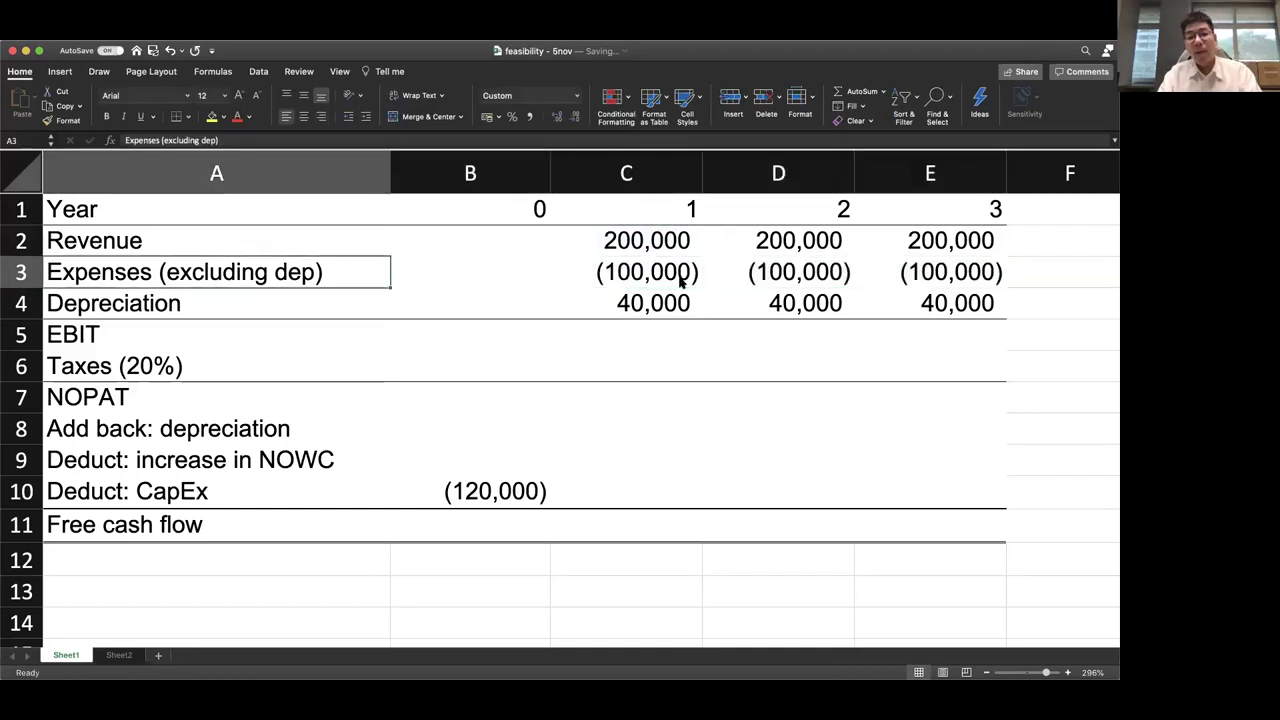
double_click(151, 140)
text(OpEx)
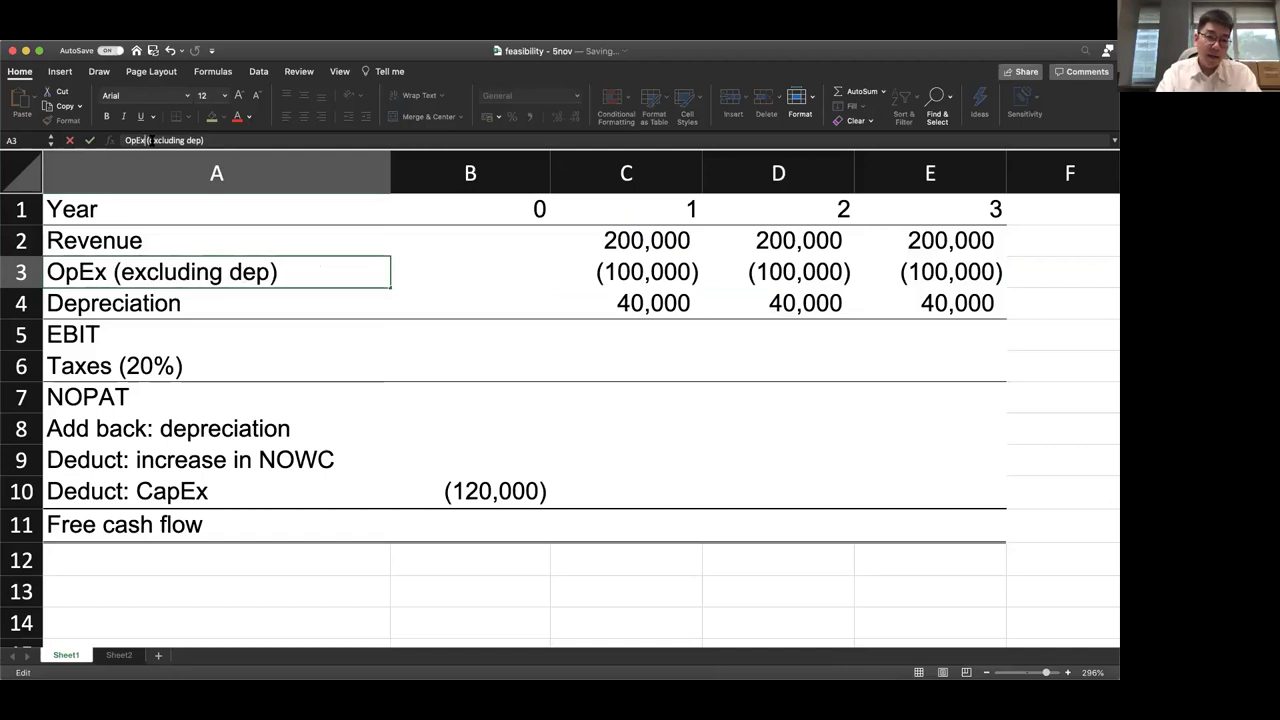
key(Return)
key(Up)
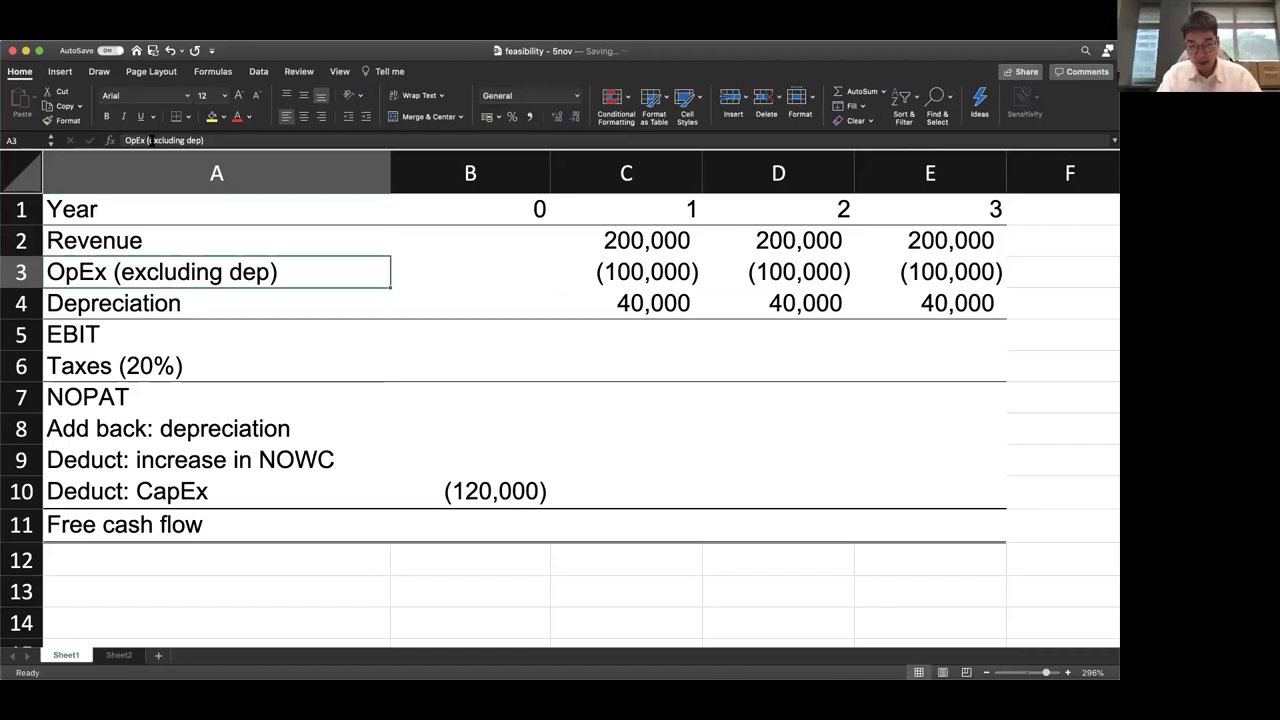
Compare the CapEx row with the OpEx row in the table
key(Down)
key(Down)
key(Down)
key(Down)
key(Down)
key(Down)
key(Down)
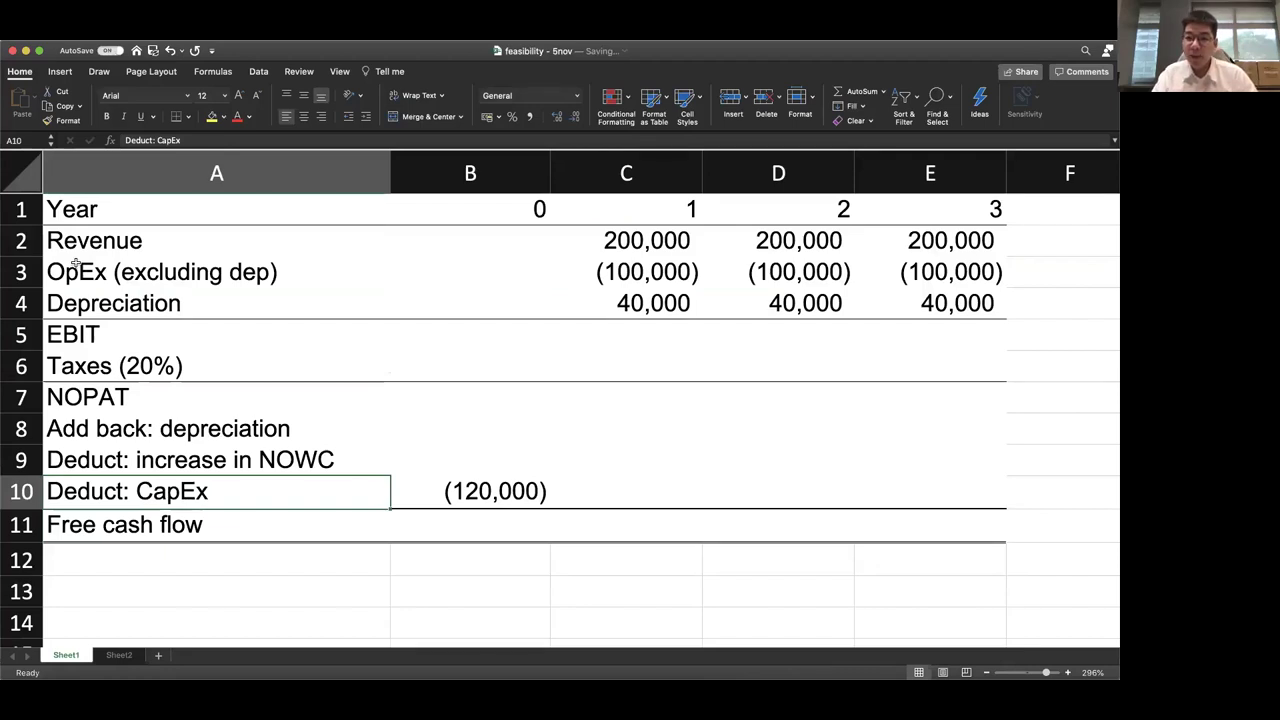
click(44, 457)
click(33, 486)
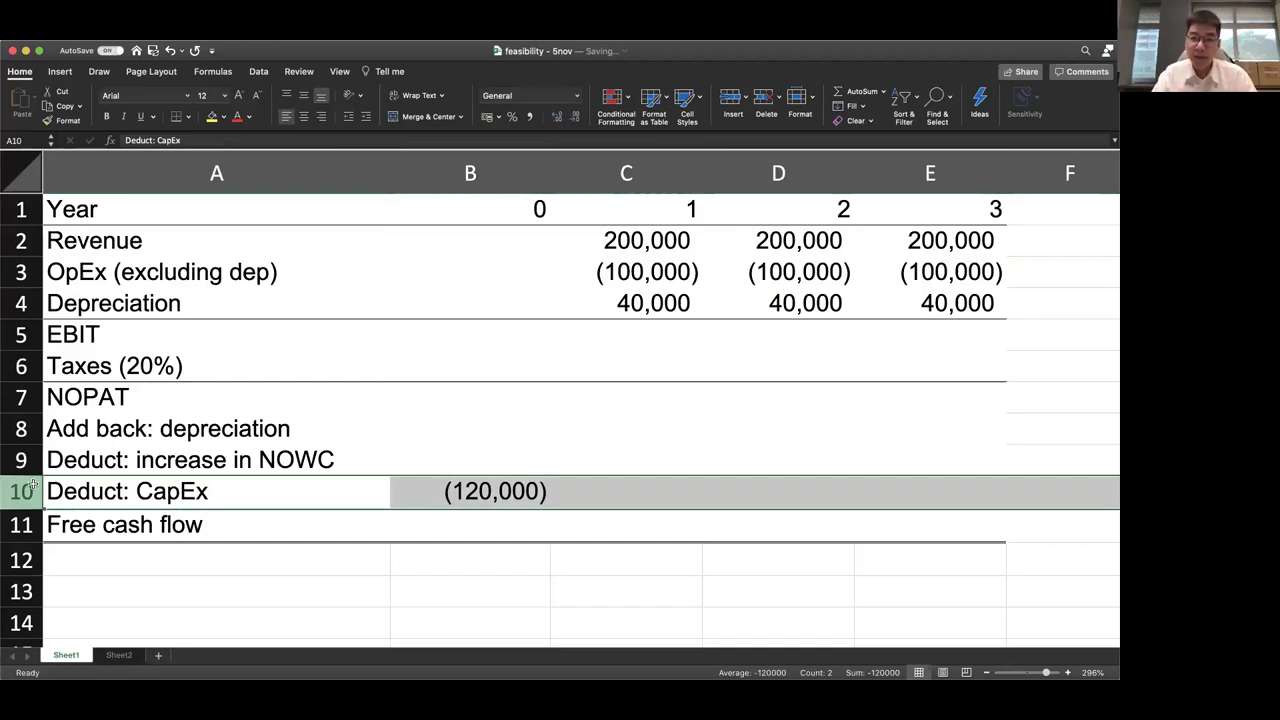
click(33, 275)
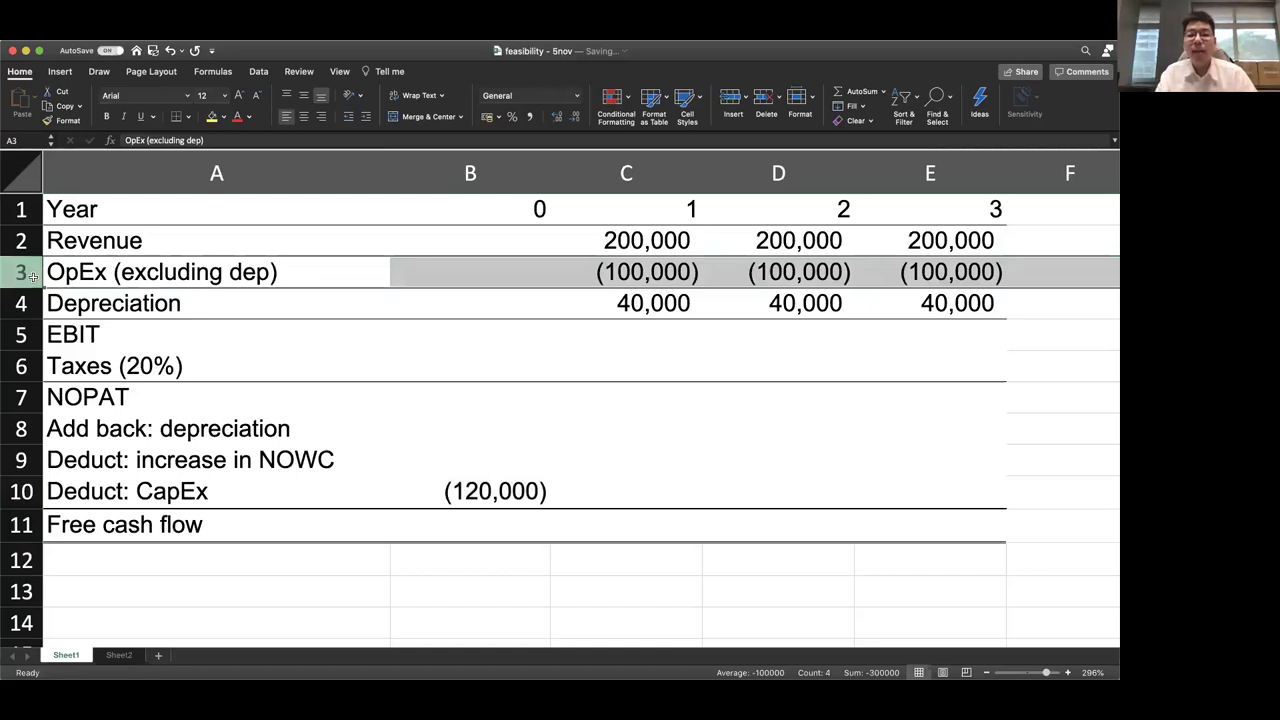
Calculate year 1 EBIT in C5 with =SUM(C2:C4) and fill the formula across to years 2 and 3
click(589, 340)
text(=sum()
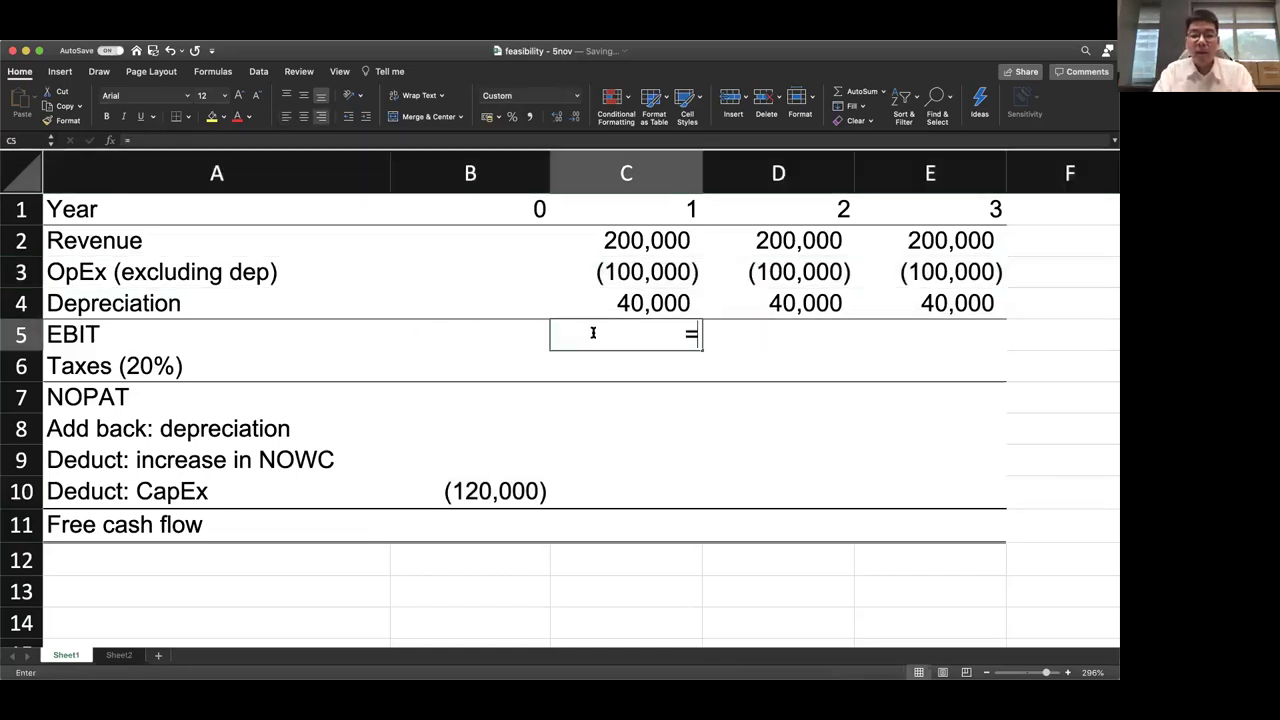
key(Up)
key(shift+Up)
key(shift+Up)
key(Return)
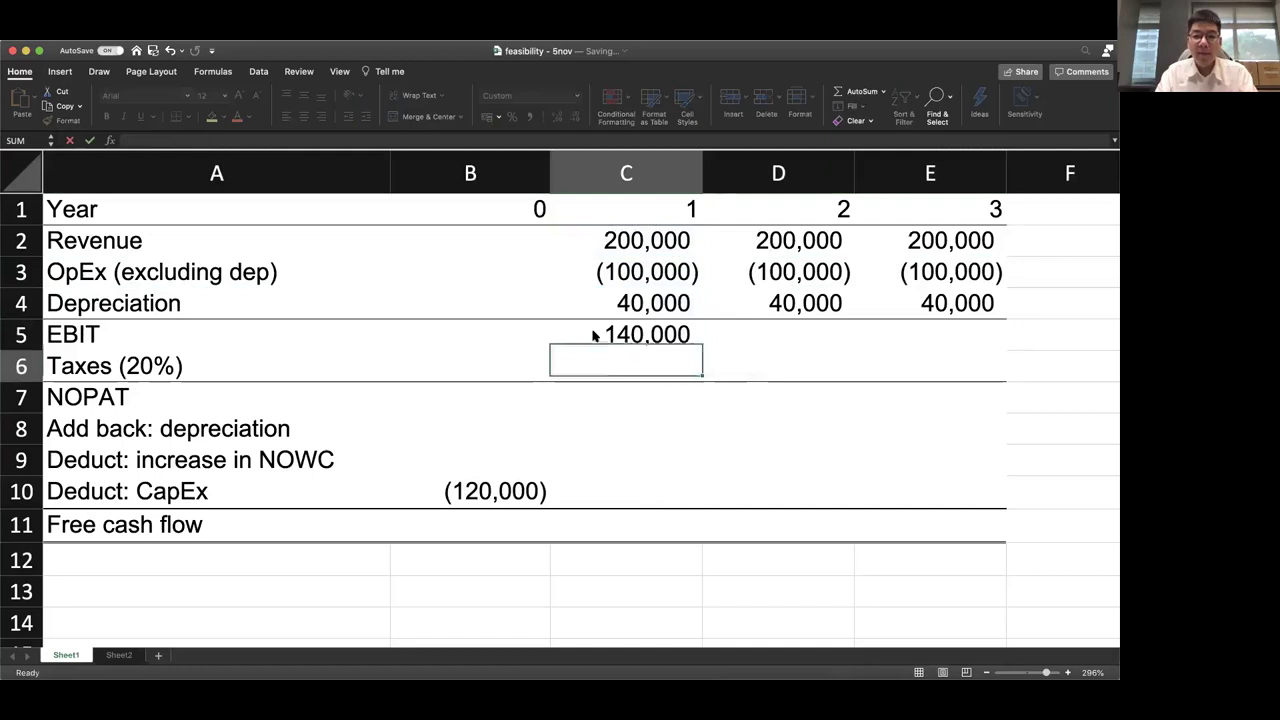
key(Up)
key(shift+Right)
key(shift+Right)
key(ctrl+r)
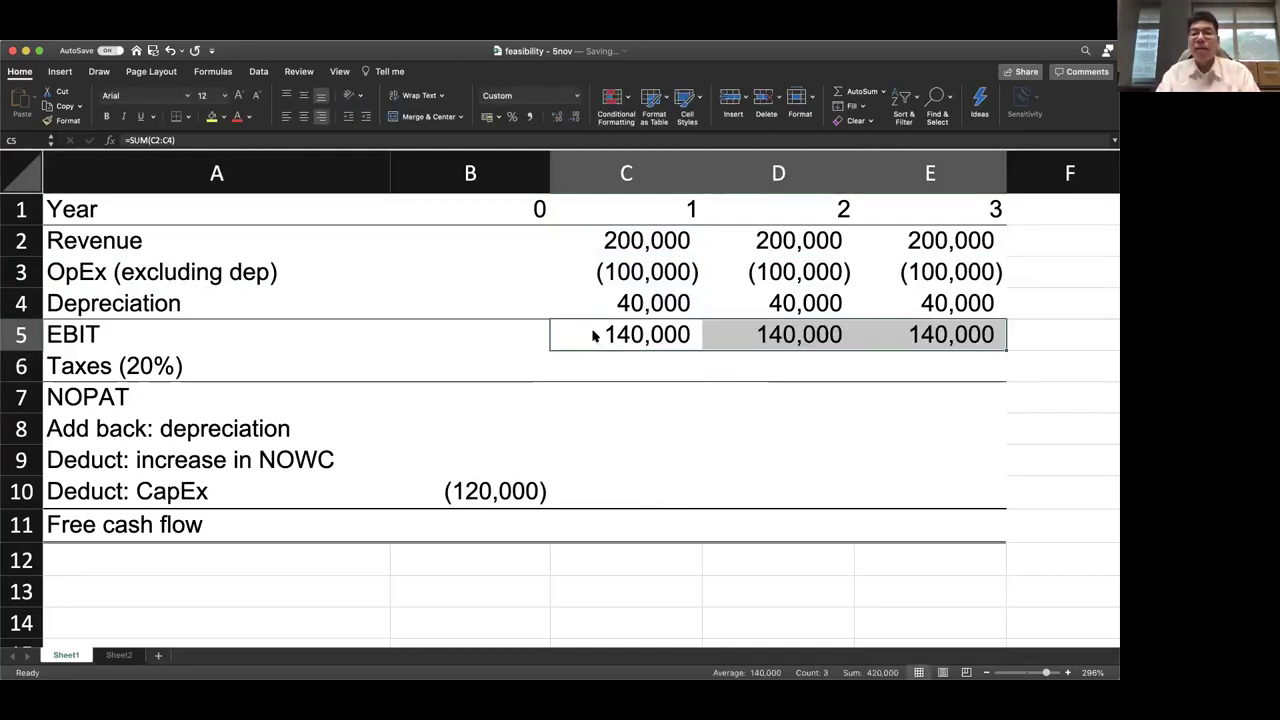
Calculate year 1 taxes in C6 with =-20%*C5 and fill the formula across to years 2 and 3
key(Down)
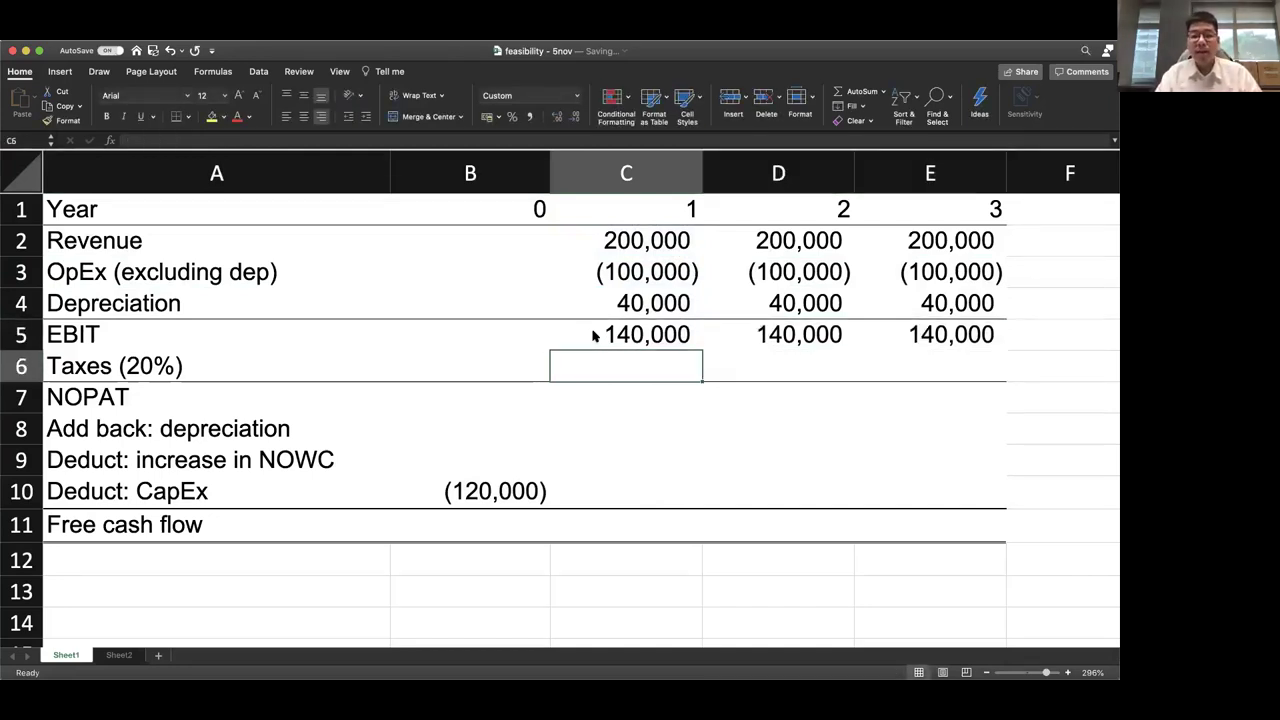
text(=-20%*)
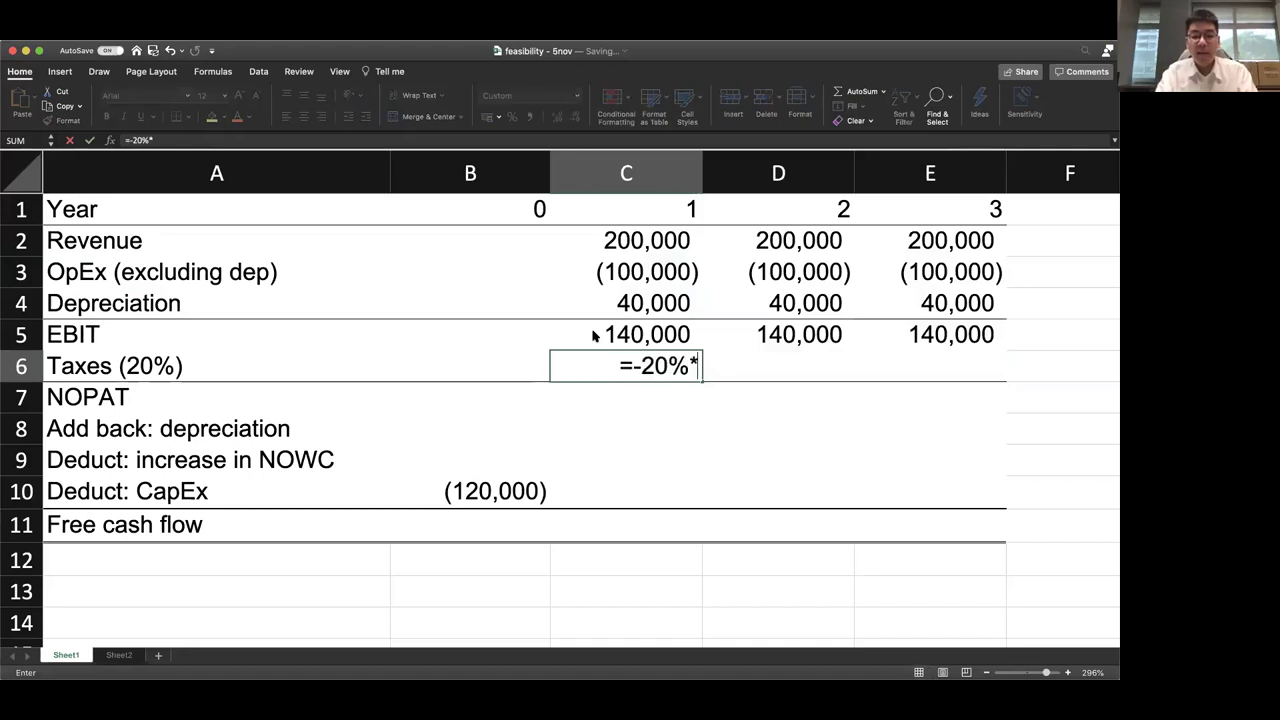
key(Down)
key(Up)
key(Up)
key(Return)
key(Up)
key(shift+Right)
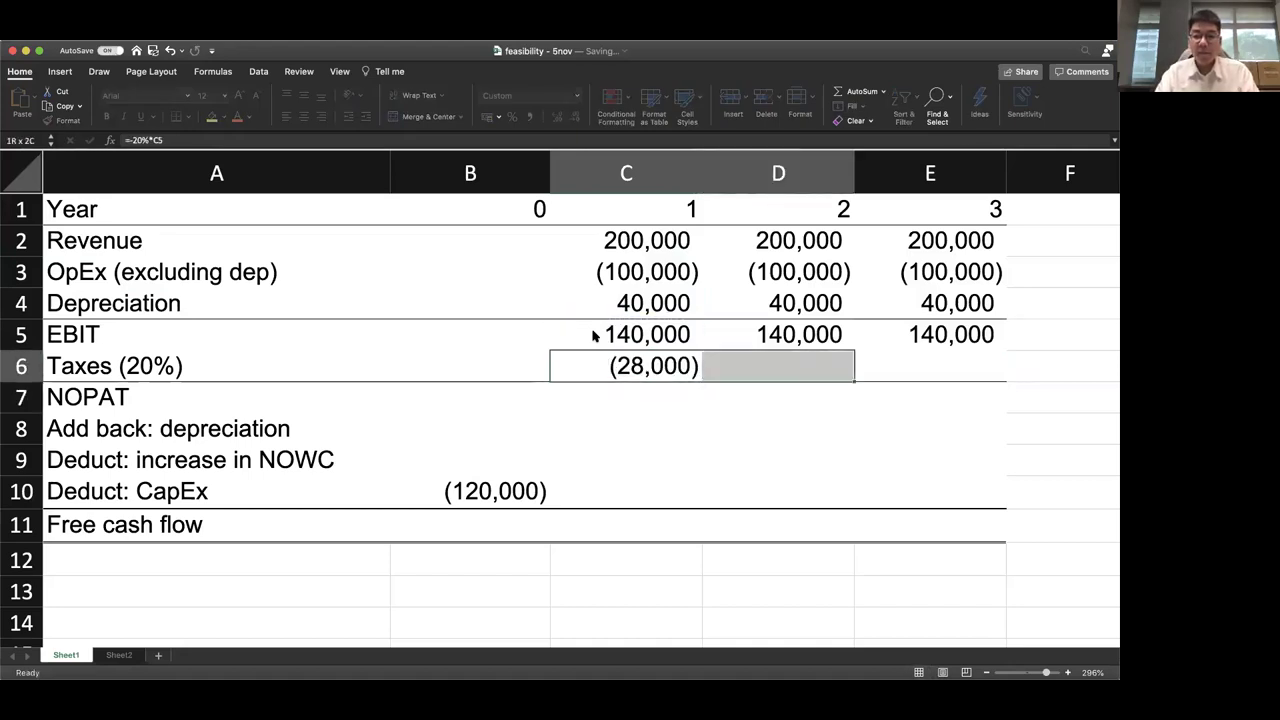
key(shift+Right)
key(ctrl+r)
Calculate year 1 NOPAT in C7 with =C5+C6 and fill the formula across to years 2 and 3
key(Down)
text(=)
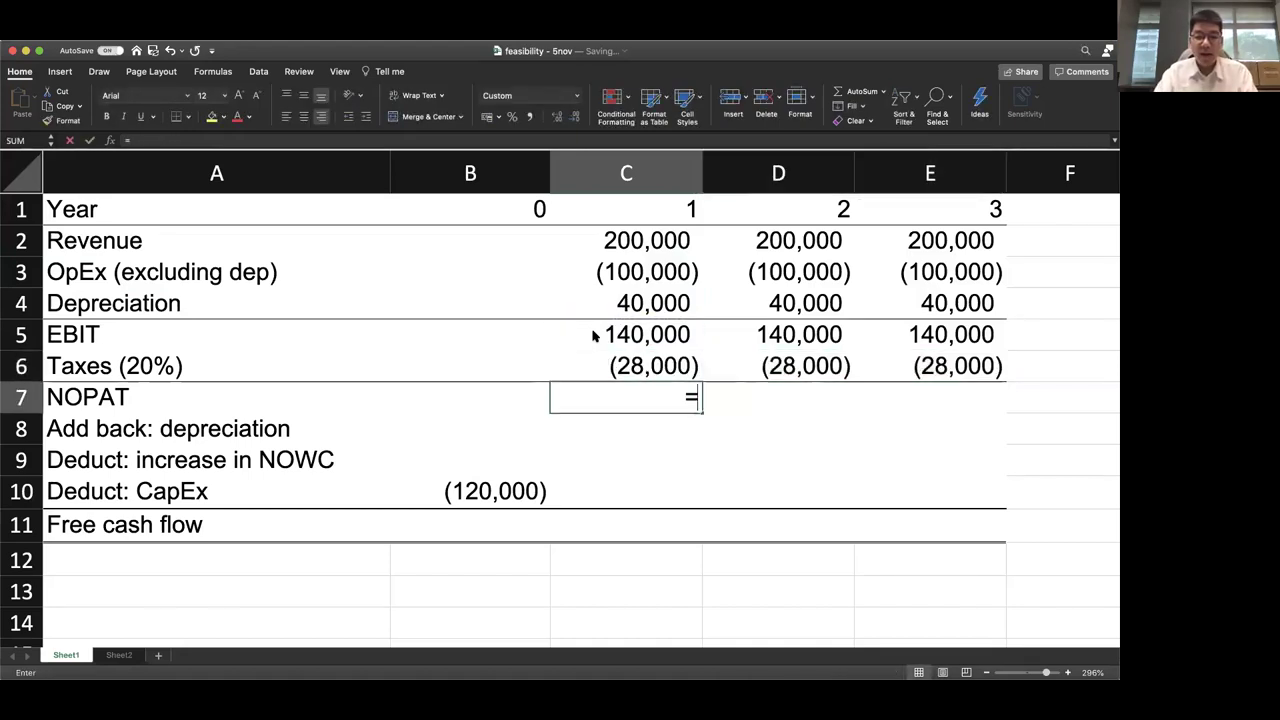
key(Up)
key(Up)
text(+)
key(Up)
key(Return)
key(Up)
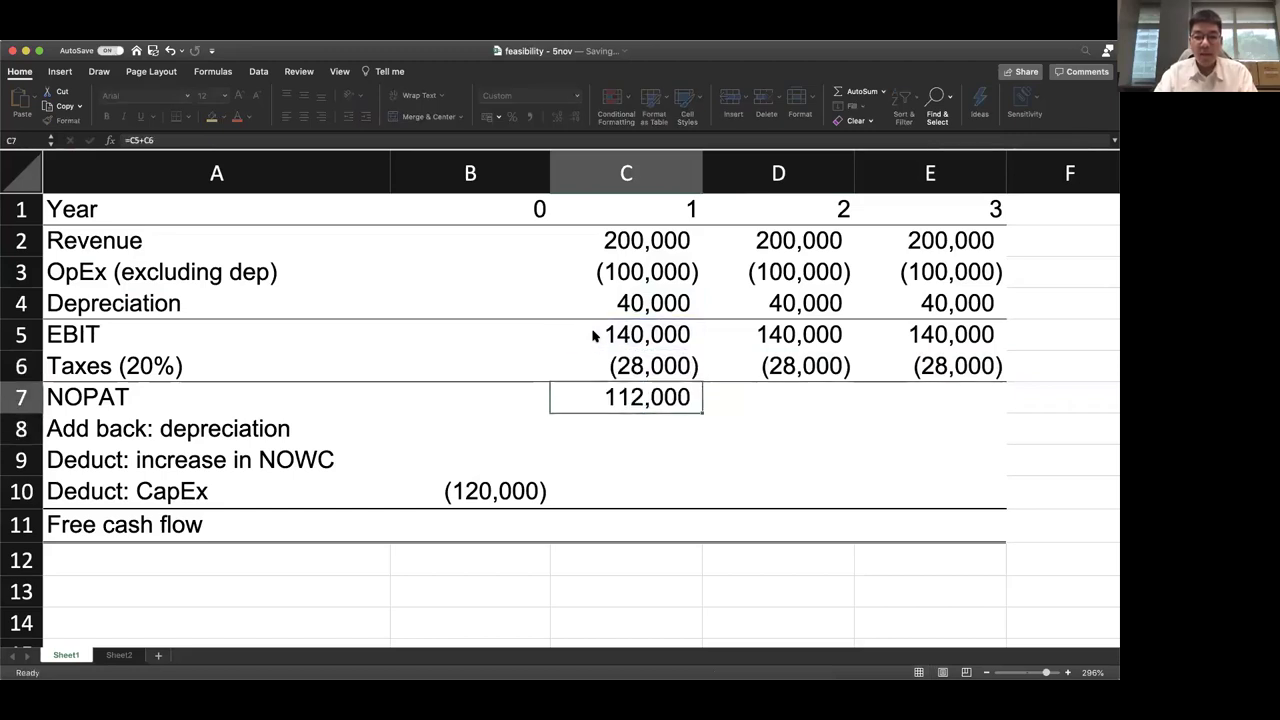
key(shift+Right)
key(shift+Right)
key(shift+Right)
key(shift+Left)
key(ctrl+r)
key(Home)
key(Down)
key(Right)
key(Right)
text(=-)
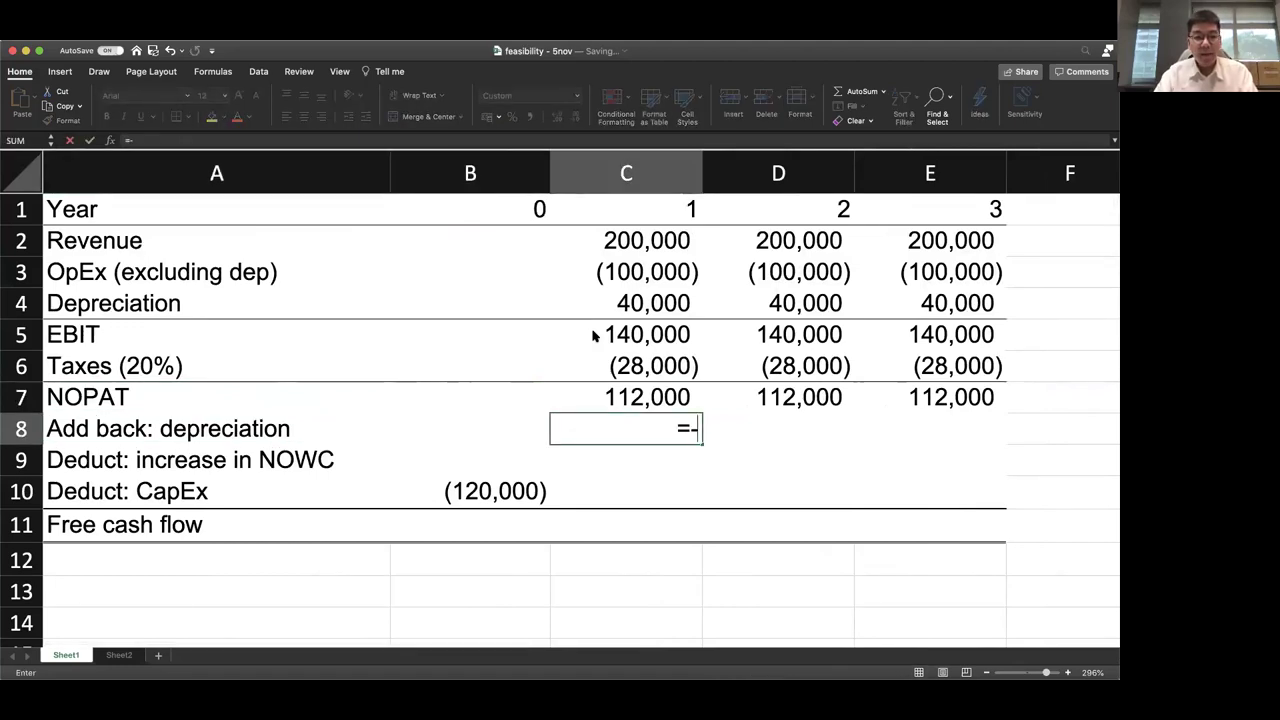
key(Escape)
Remove the minus sign from the year 1 depreciation formula in C4 so it reads =B10/3
key(Up)
key(Up)
key(Up)
key(Up)
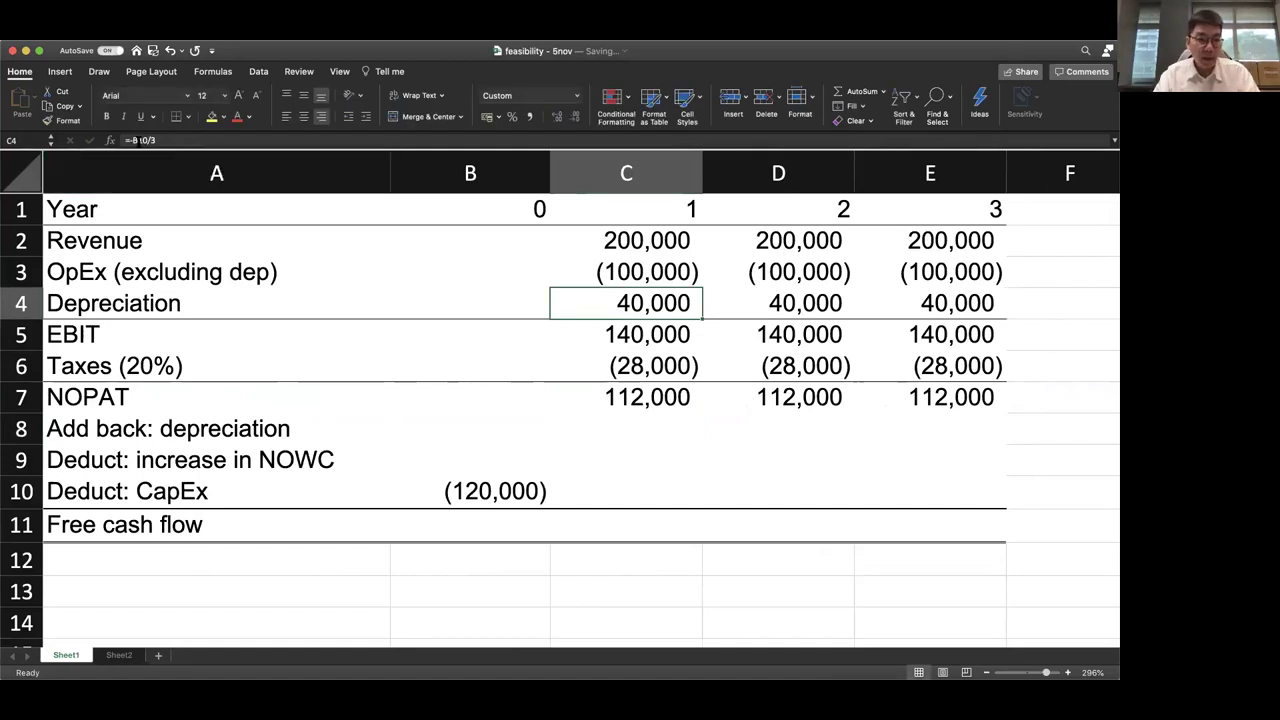
click(130, 140)
text(-)
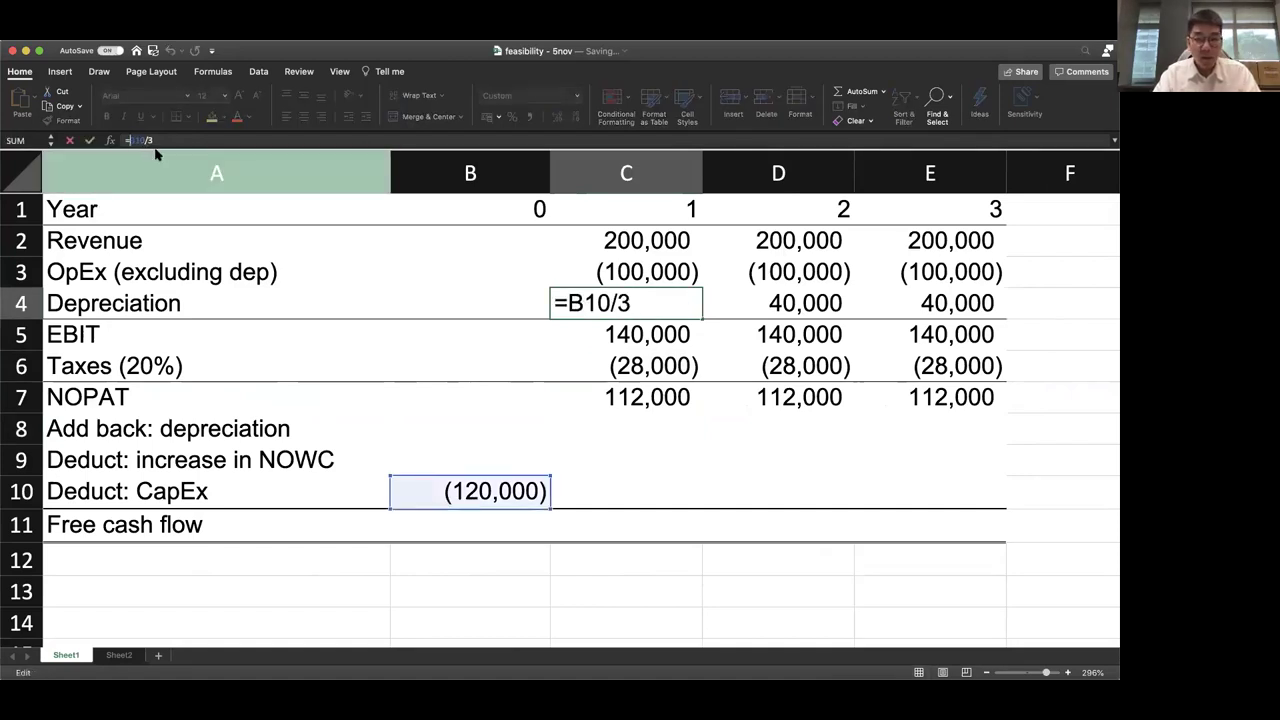
key(Return)
Try to fill the year 1 depreciation formula across D4:E4
key(shift+Right)
key(shift+Right)
key(super+r)
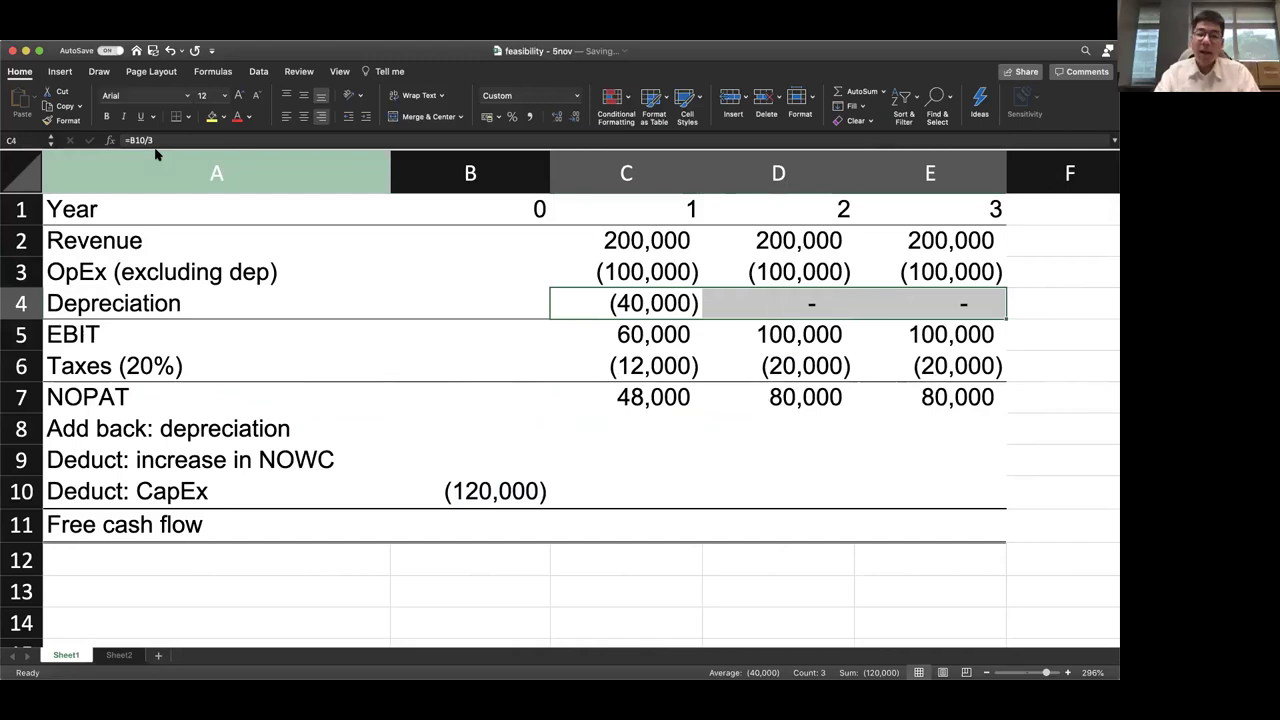
Link year 2 depreciation in D4 with =C4 and fill that link into year 3
key(Right)
text(=C4)
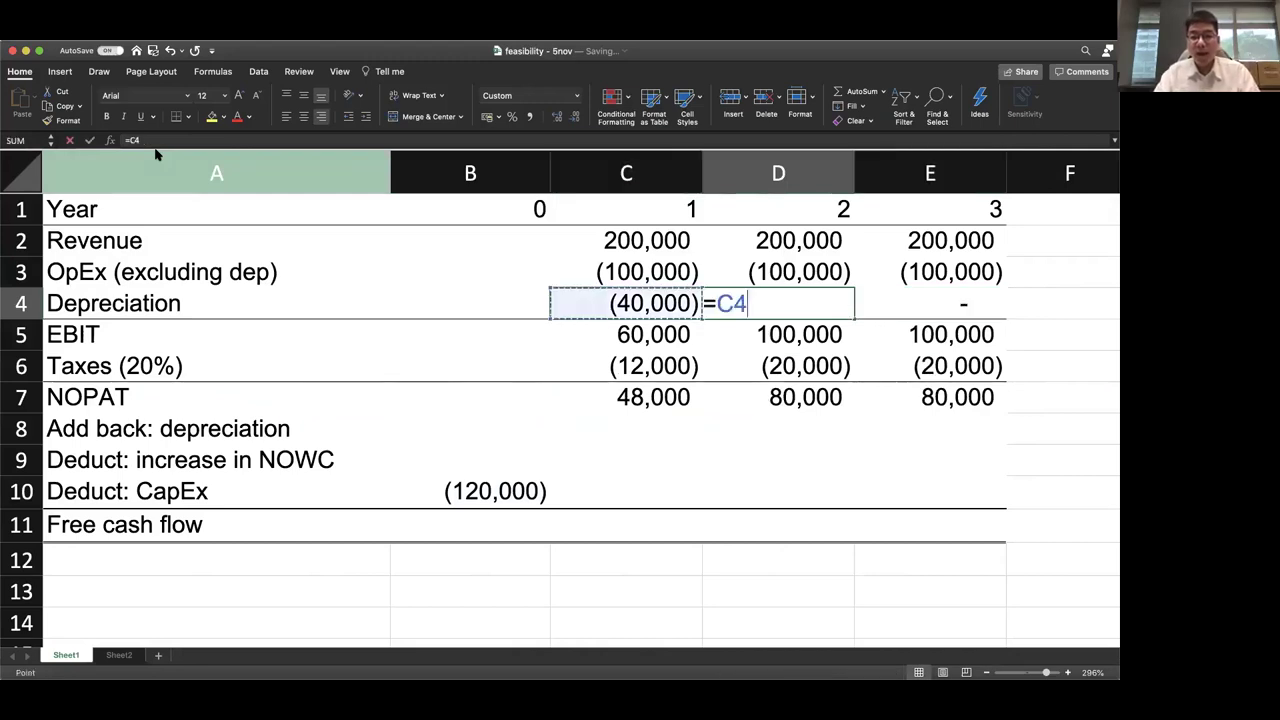
key(Return)
key(Up)
key(shift+Right)
key(super+r)
Review the year 1 entries and formulas in column C from revenue down to NOPAT
key(Down)
key(Down)
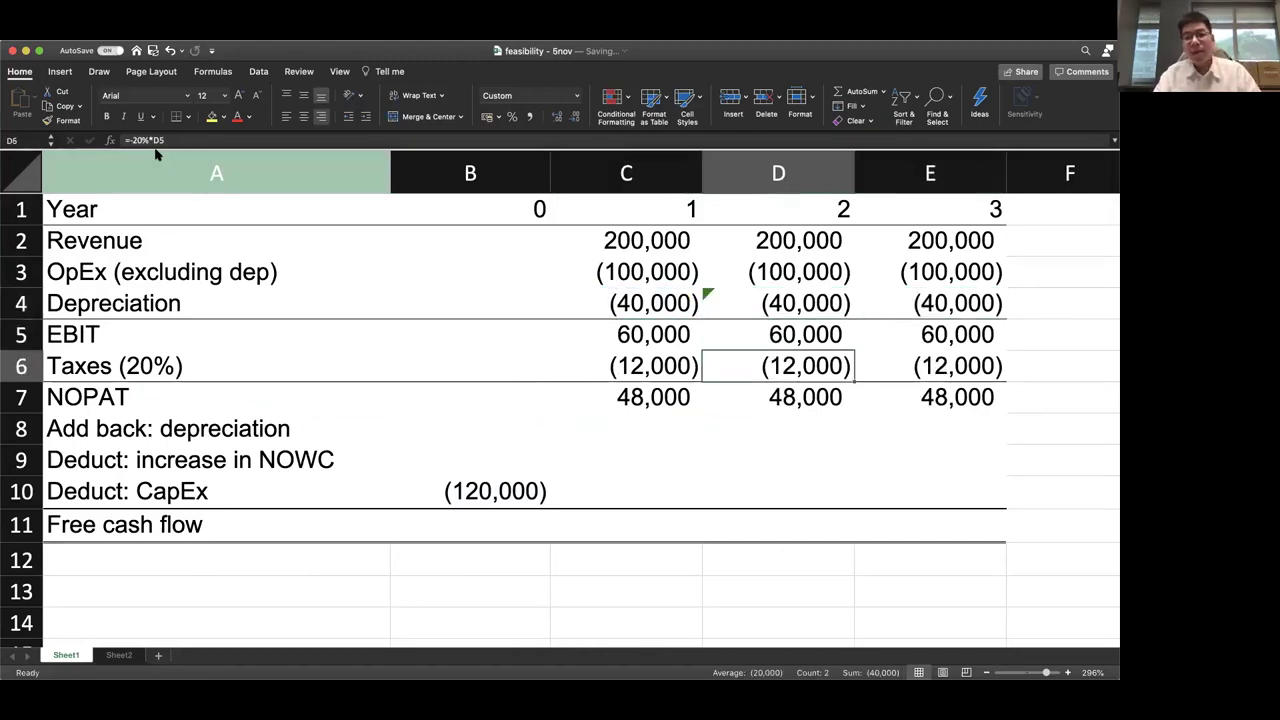
key(Left)
key(Up)
key(Up)
key(Up)
key(Up)
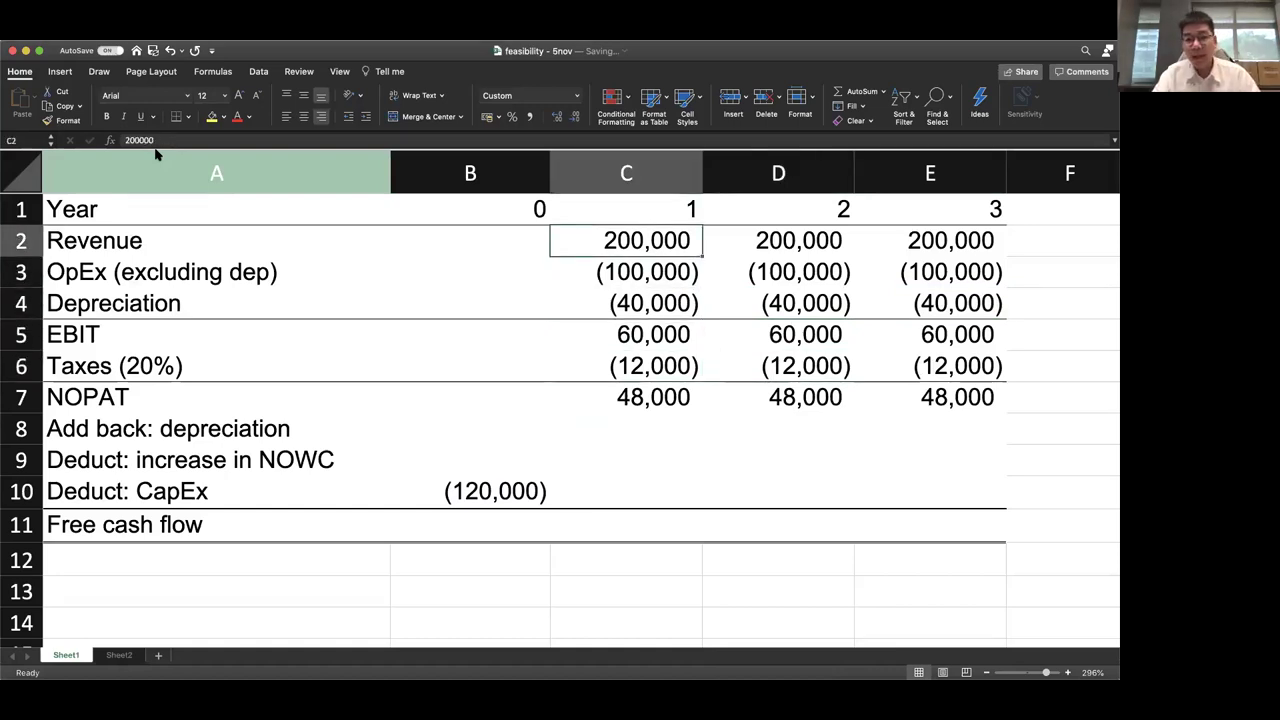
key(Down)
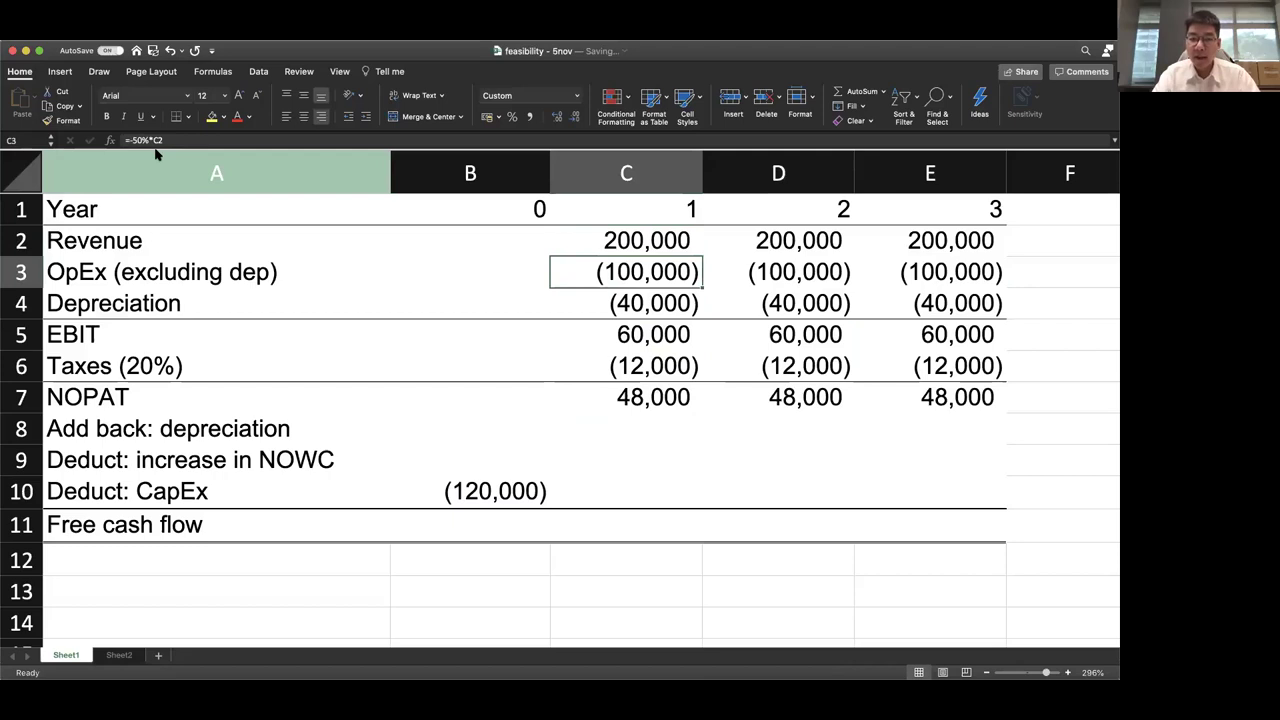
key(Down)
key(Down)
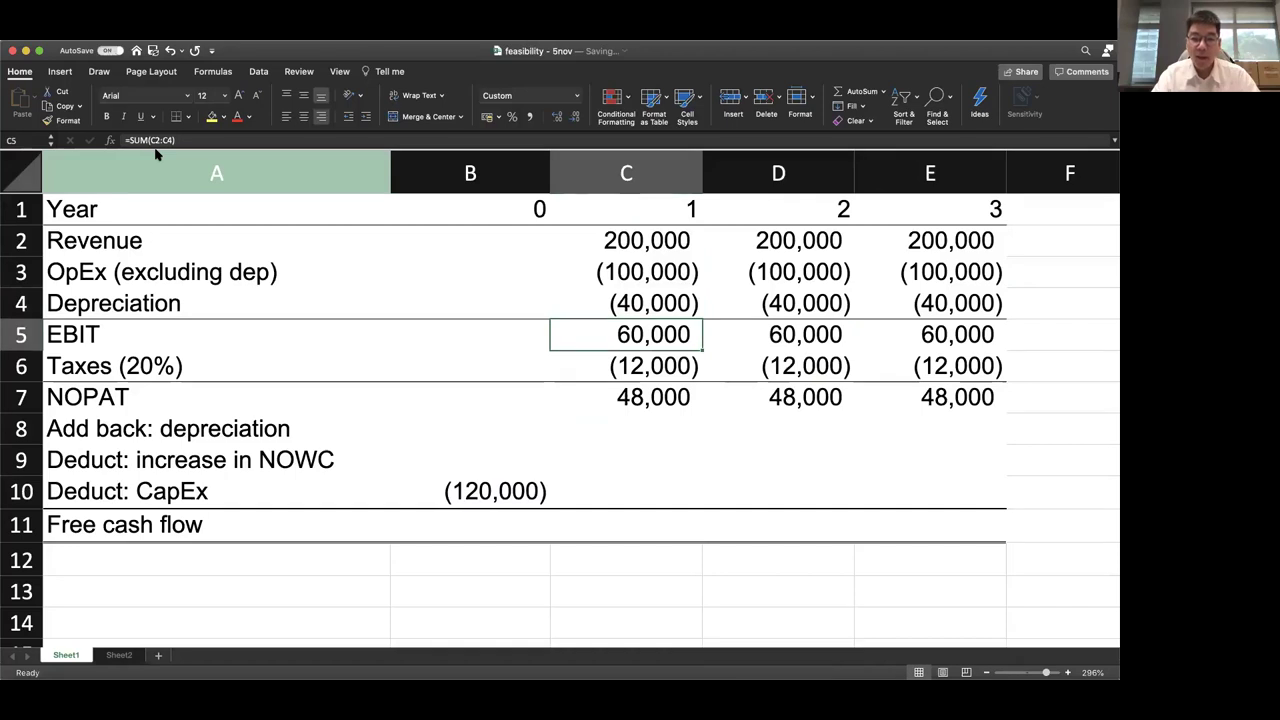
key(Down)
key(Down)
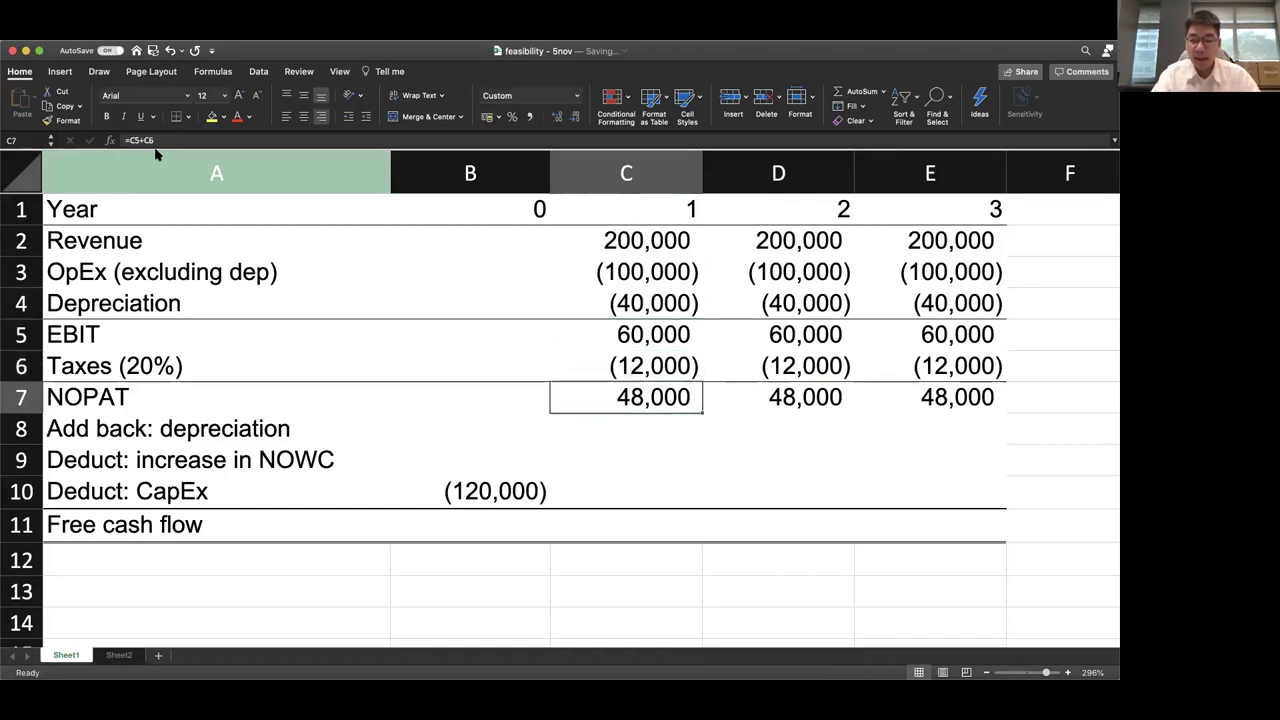
Add back year 1 depreciation in C8 with =-C4 and fill the formula across to years 2 and 3
key(Down)
text(=)
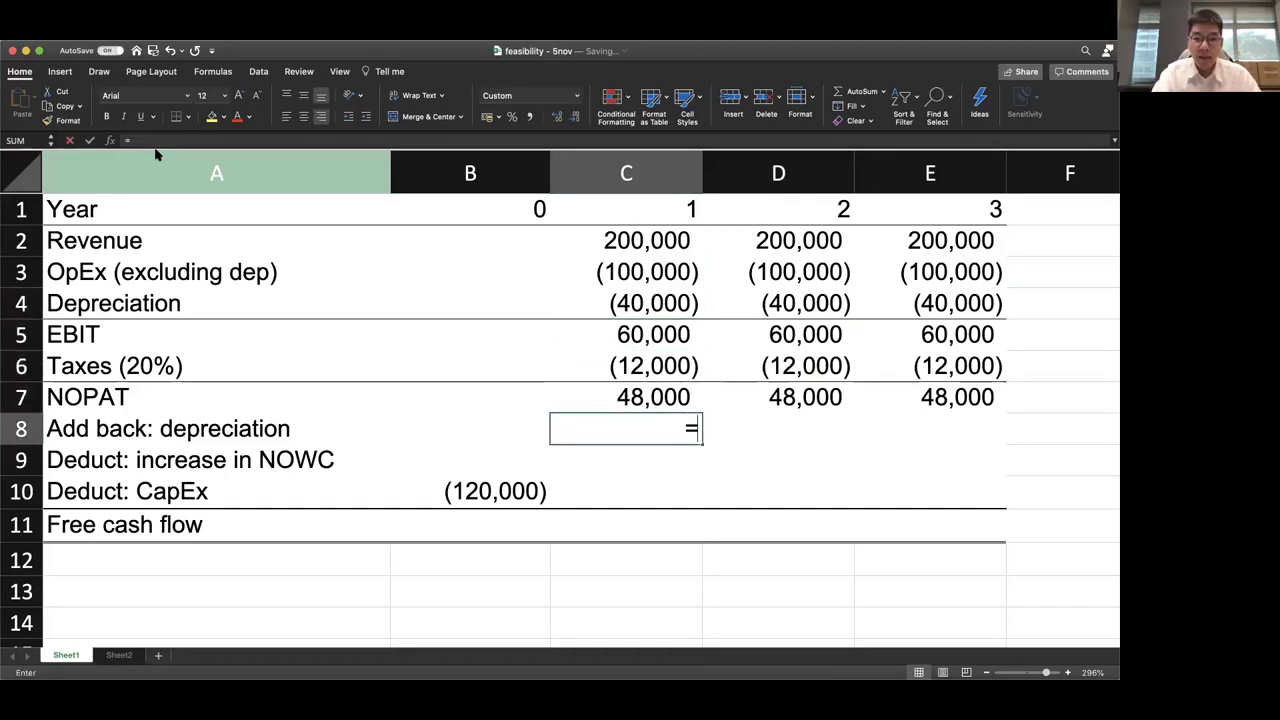
text(-)
key(Up)
key(Up)
key(Up)
key(Up)
key(Return)
key(Up)
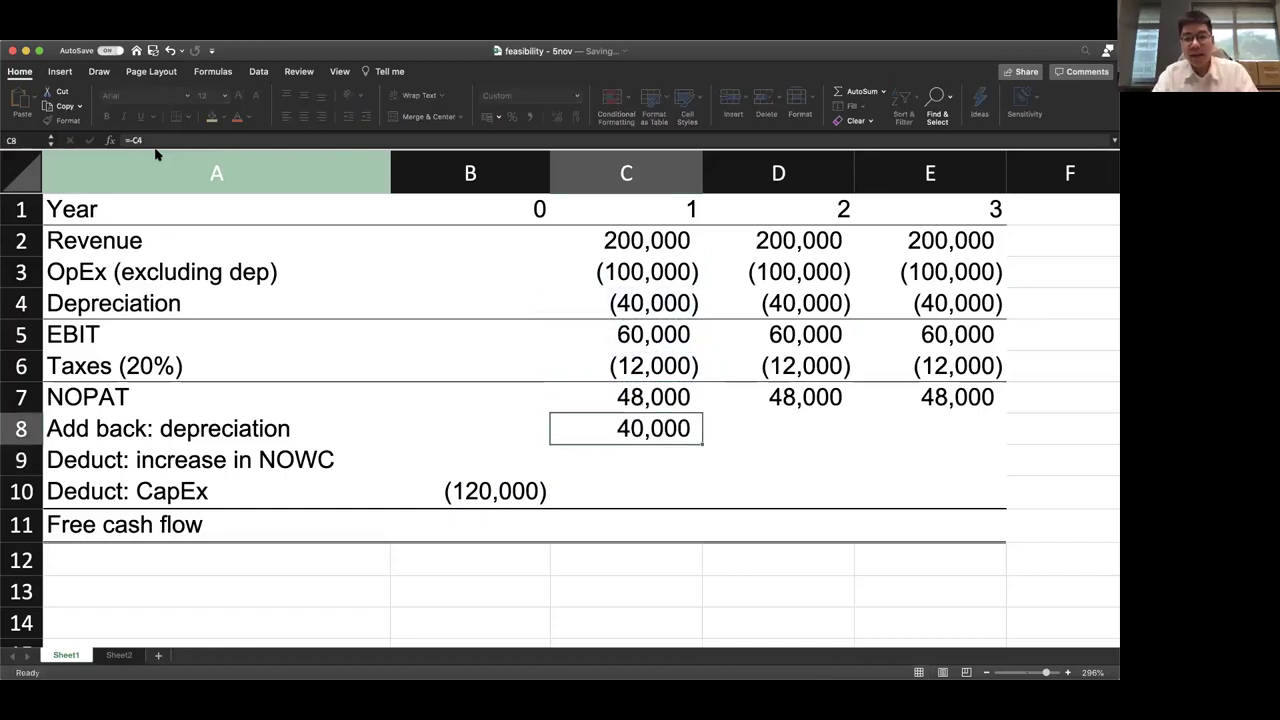
key(shift+Right)
key(shift+Right)
key(ctrl+r)
key(Down)
key(Down)
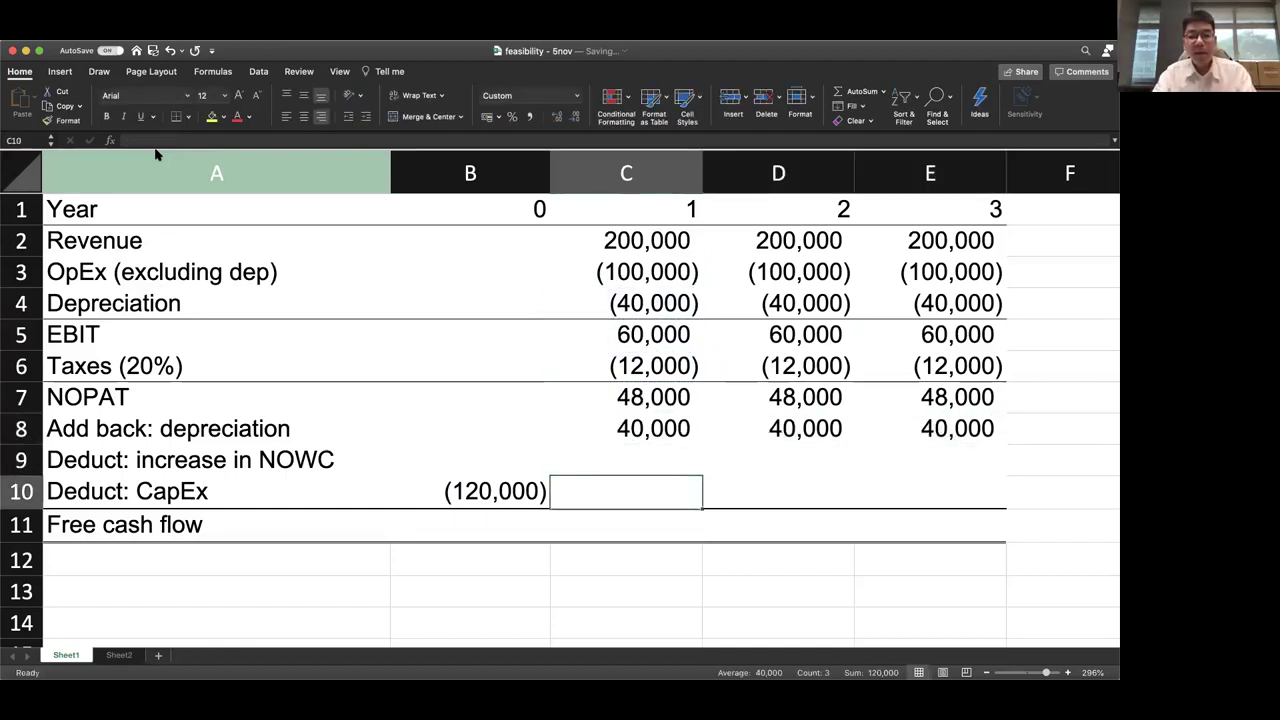
key(Left)
key(Up)
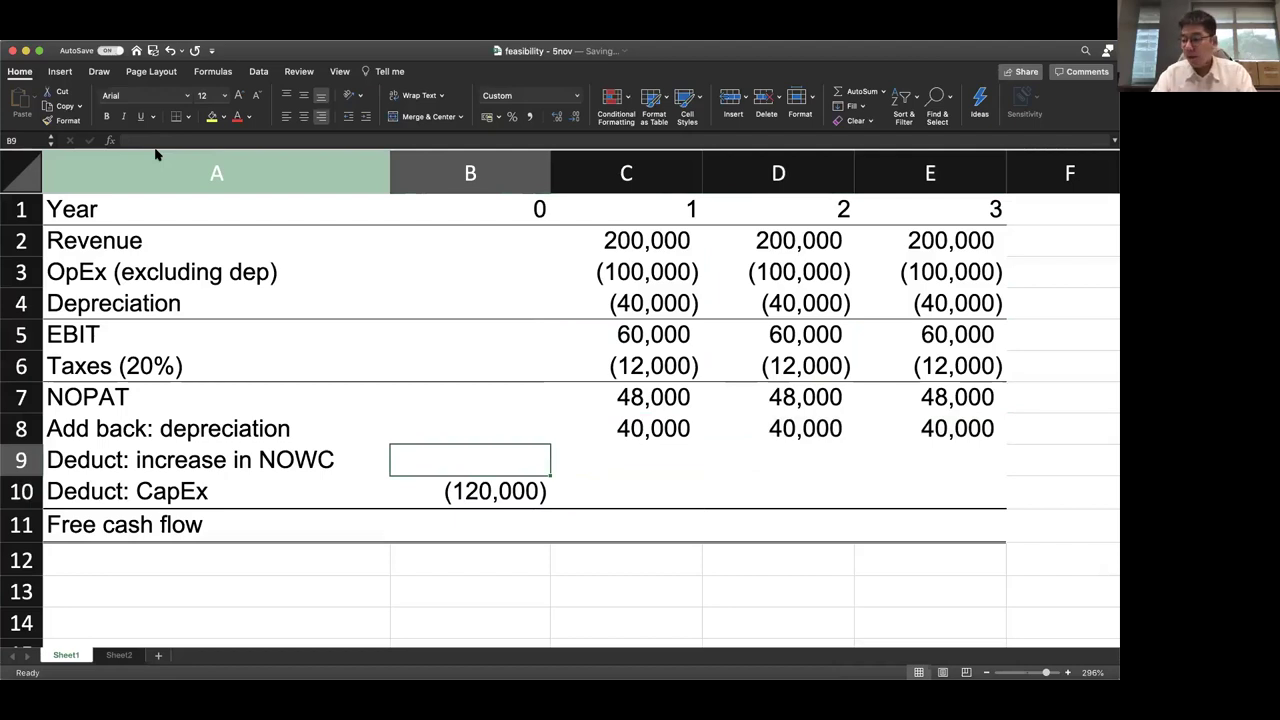
text(=)
key(BackSpace)
Enter the label "Net operating working capital" in A13 below the free cash flow table
key(Down)
key(Down)
key(Down)
key(Down)
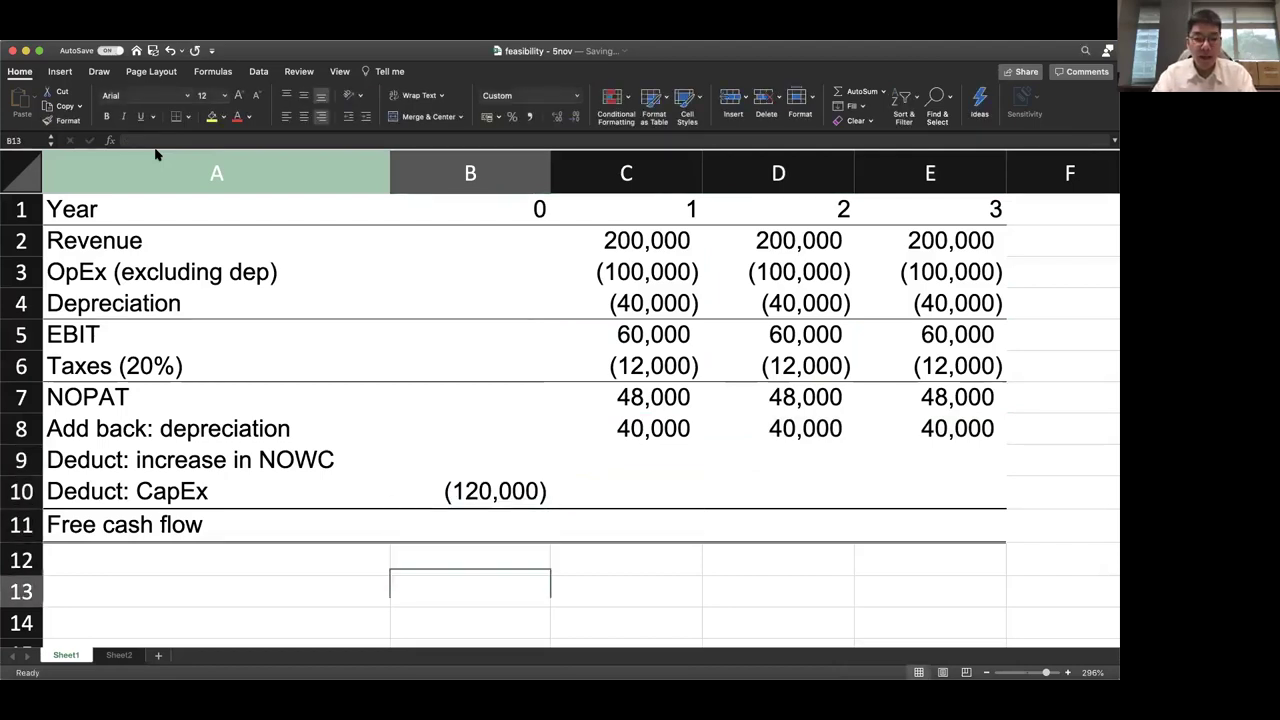
key(Left)
text(Net op)
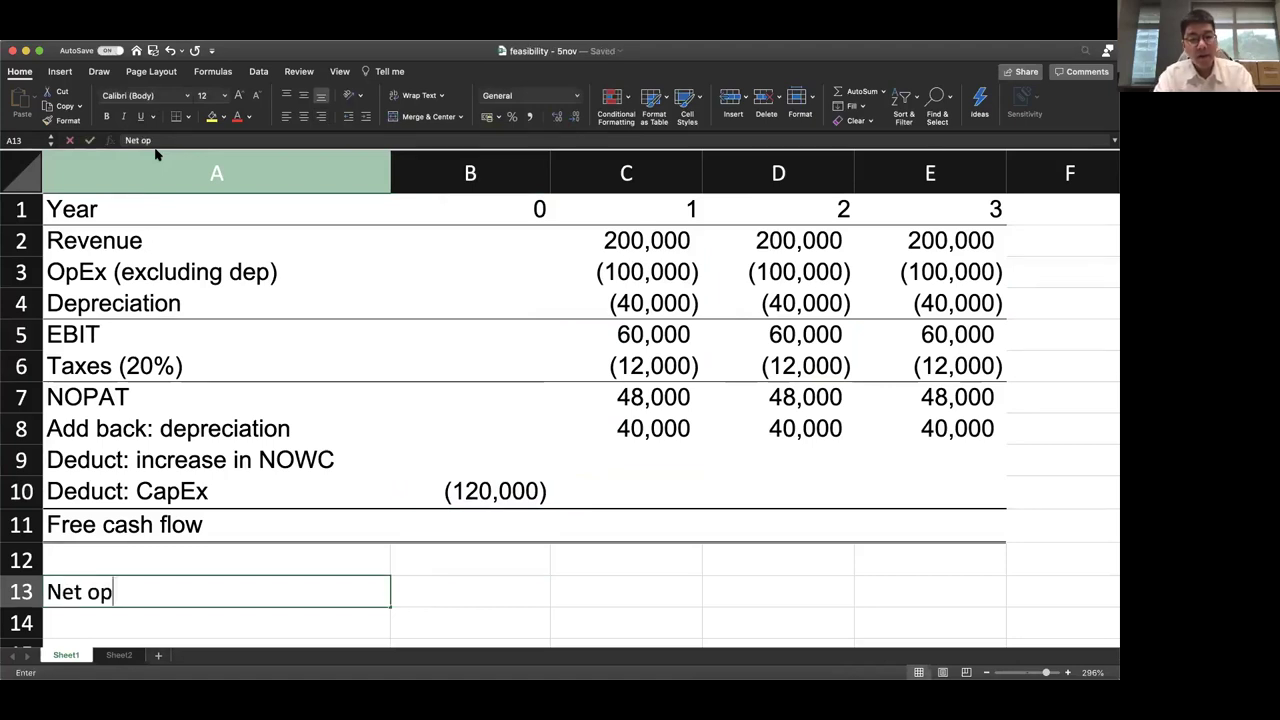
text(erating working capt)
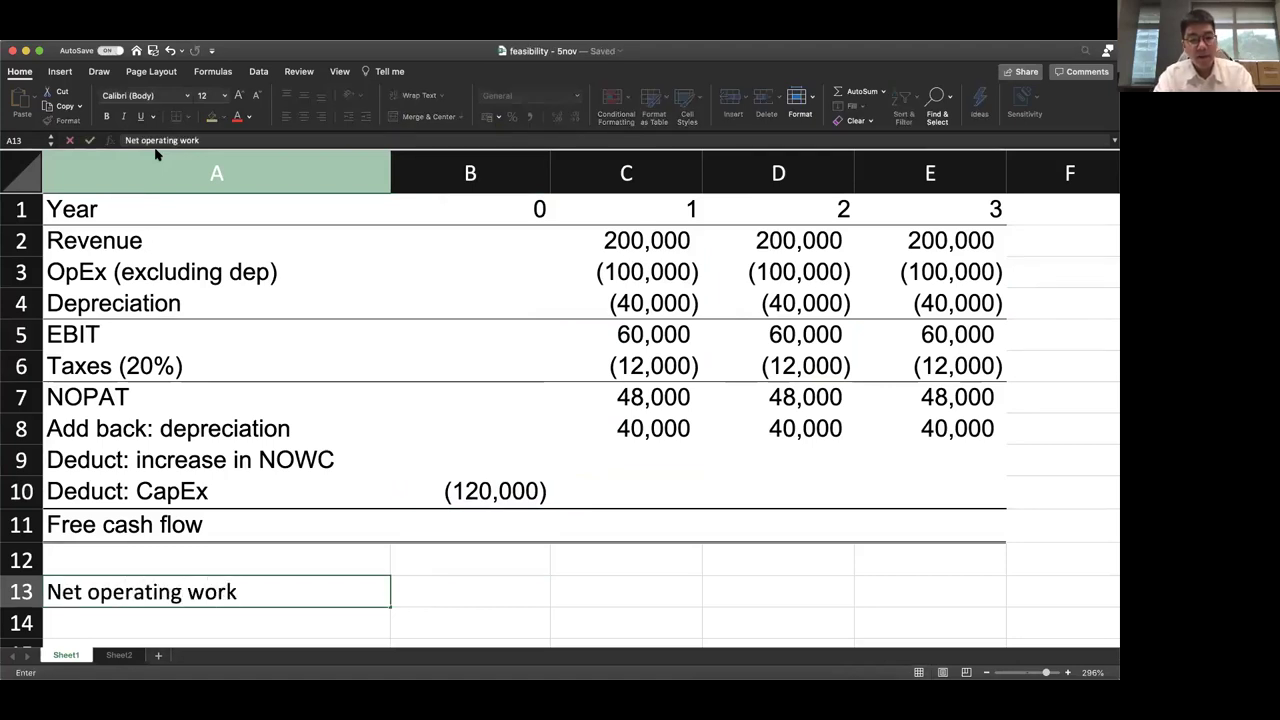
key(BackSpace)
text(ital)
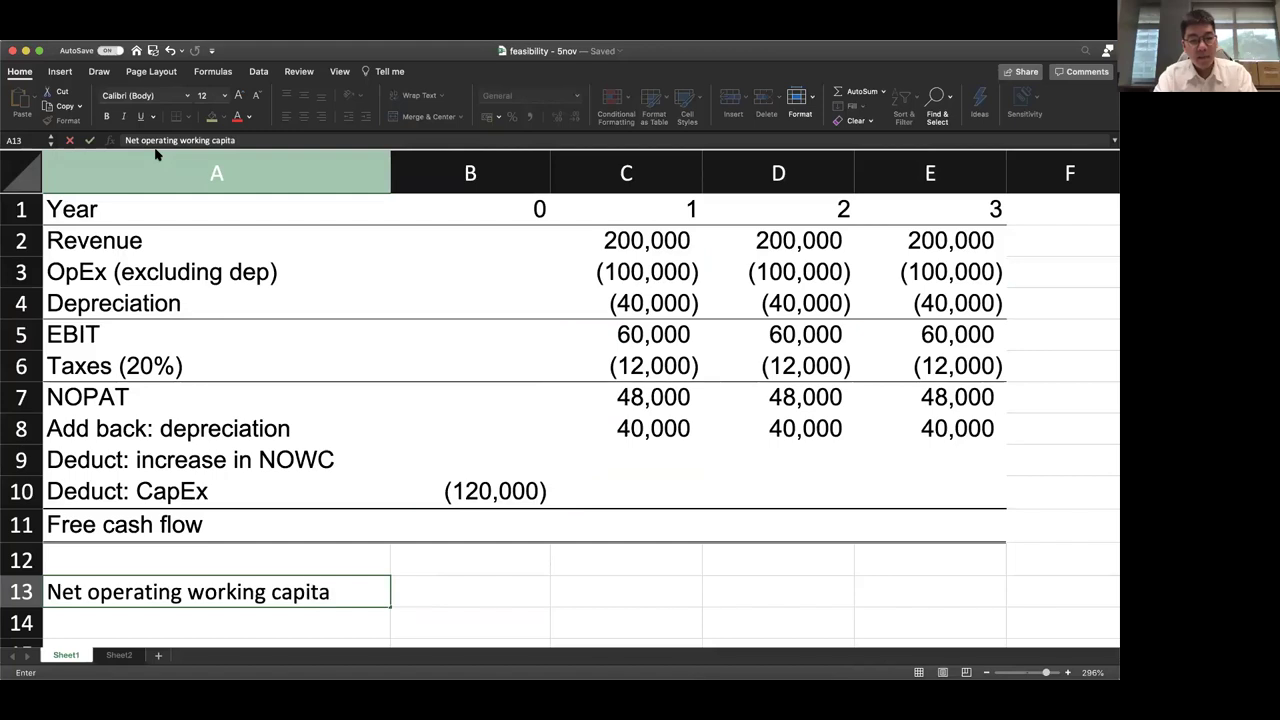
key(Return)
Enter the labels "Operating cash" in A14 and "Accounts receivable" in A15
scroll(155, 153, down, 1)
text(Operating cash)
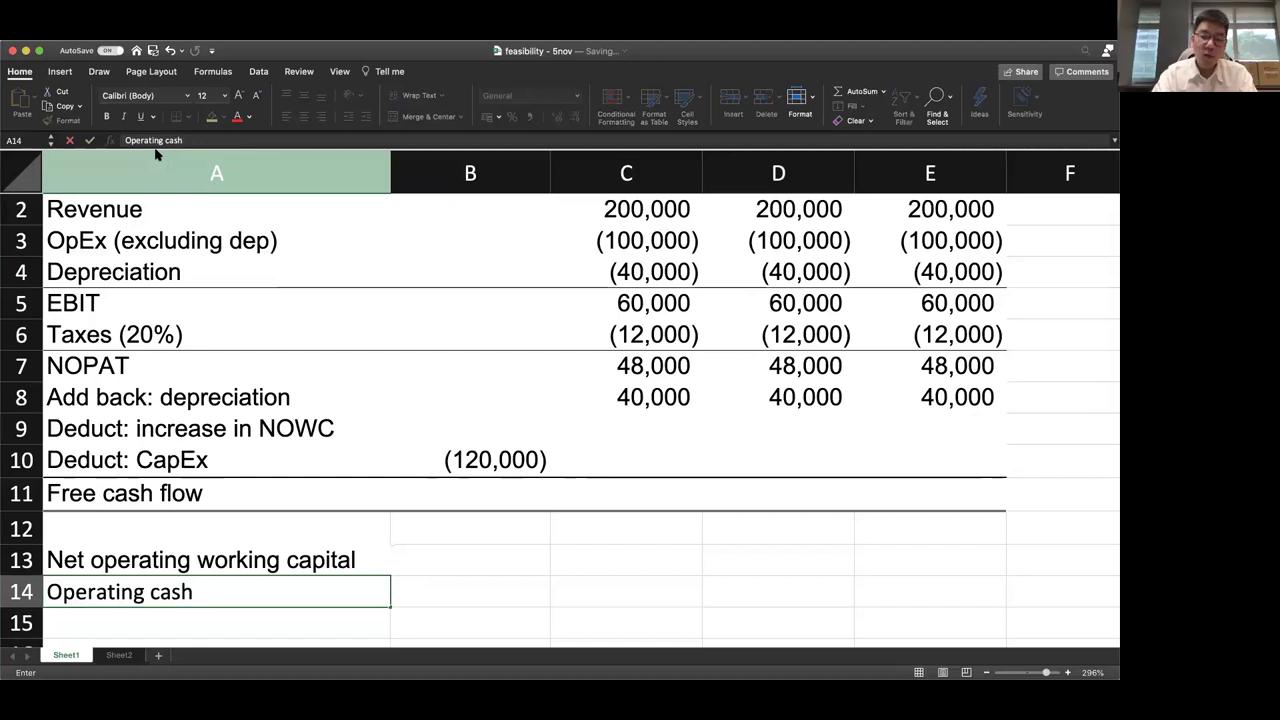
key(Return)
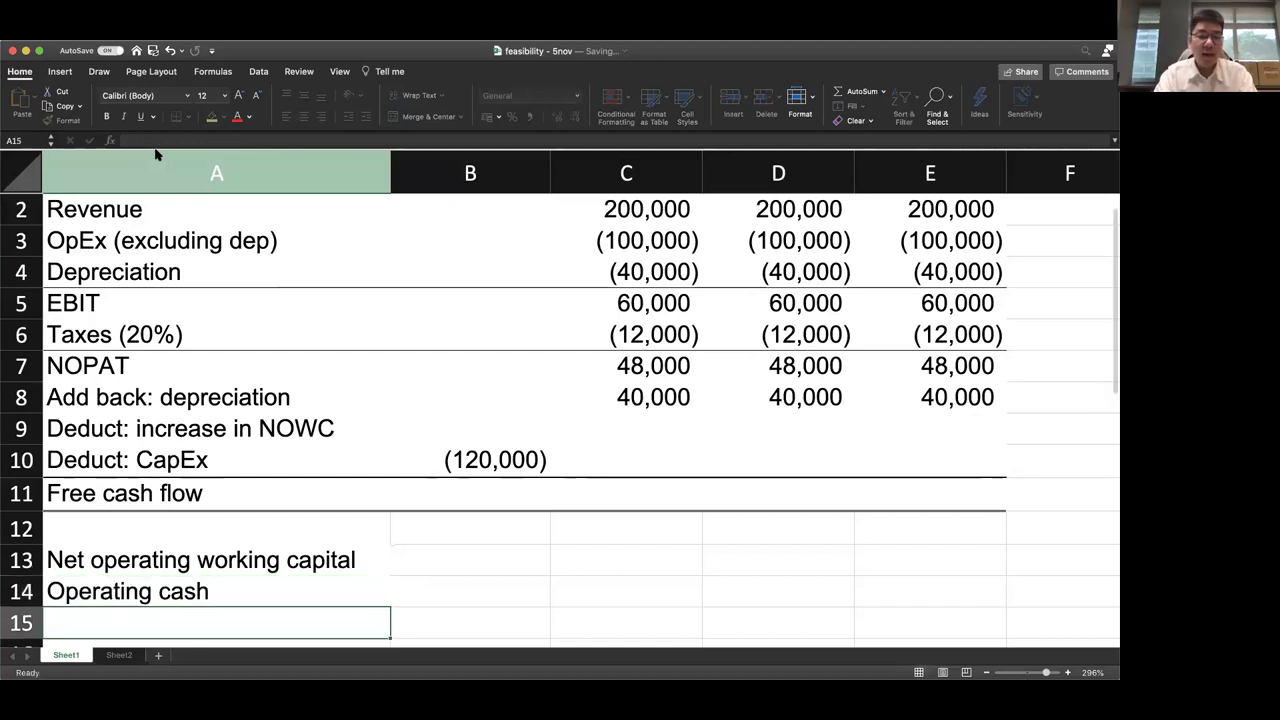
text(Invetnor)
key(BackSpace)
key(BackSpace)
key(BackSpace)
key(BackSpace)
key(BackSpace)
key(BackSpace)
key(BackSpace)
key(BackSpace)
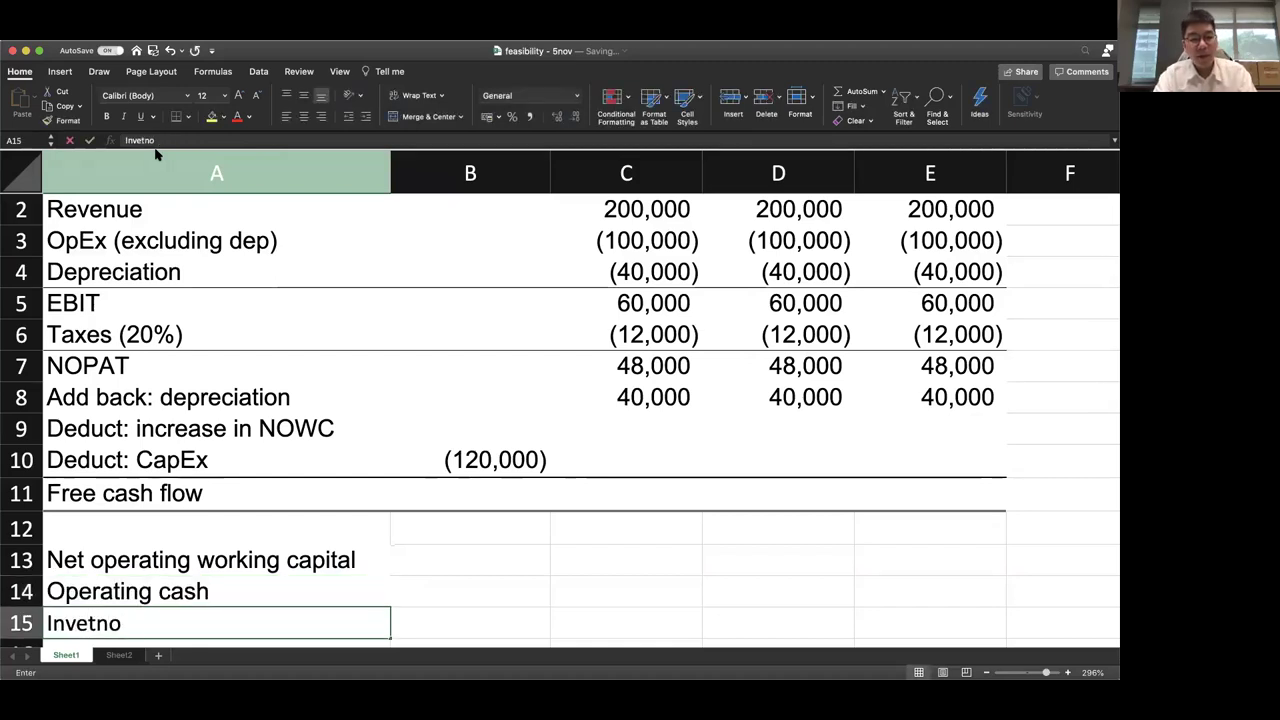
text(Accoun)
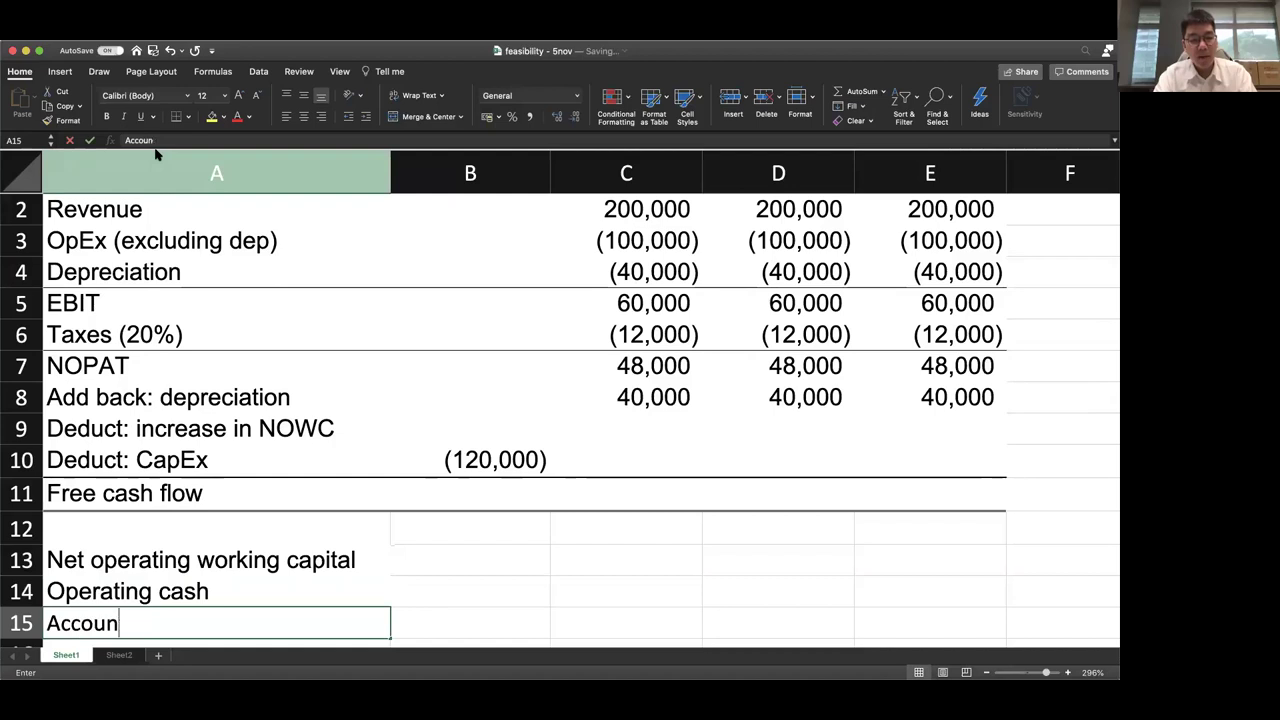
text(ts receivable)
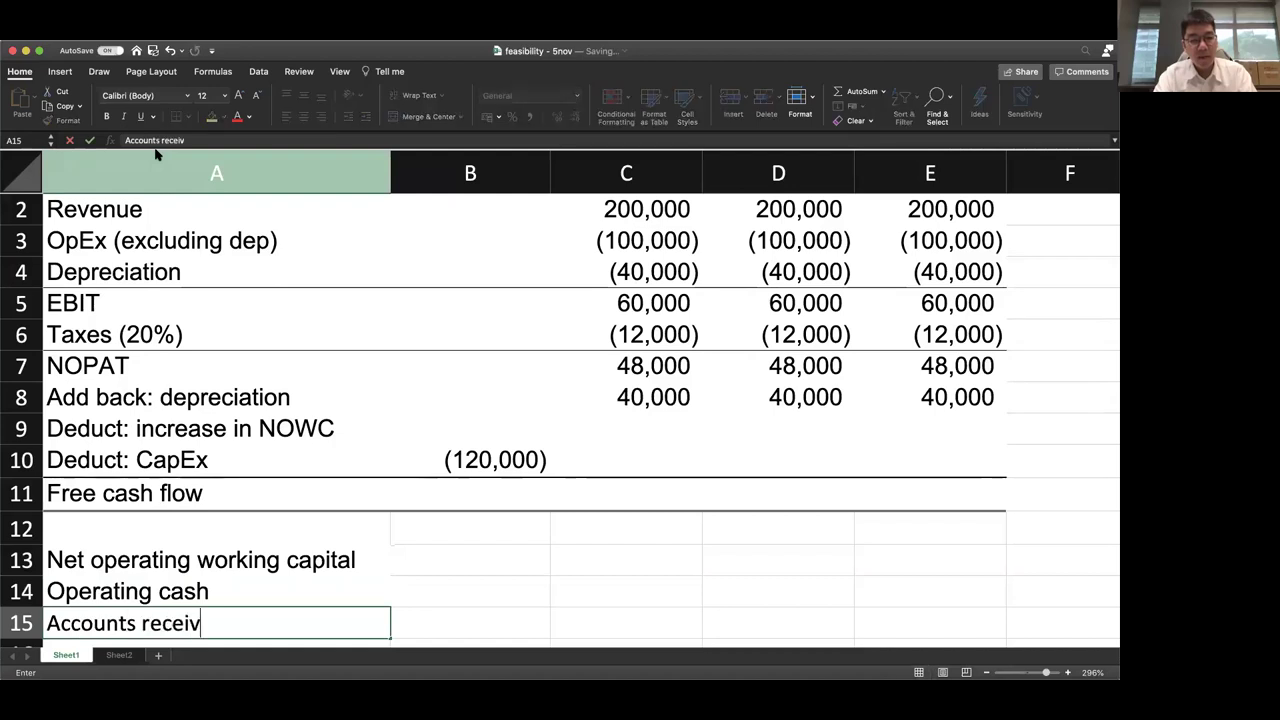
key(BackSpace)
key(BackSpace)
text(ble)
key(Return)
Enter the labels "Inventory", "Accounts payable" and "NOWC" in cells A16 to A18
text(Inventory)
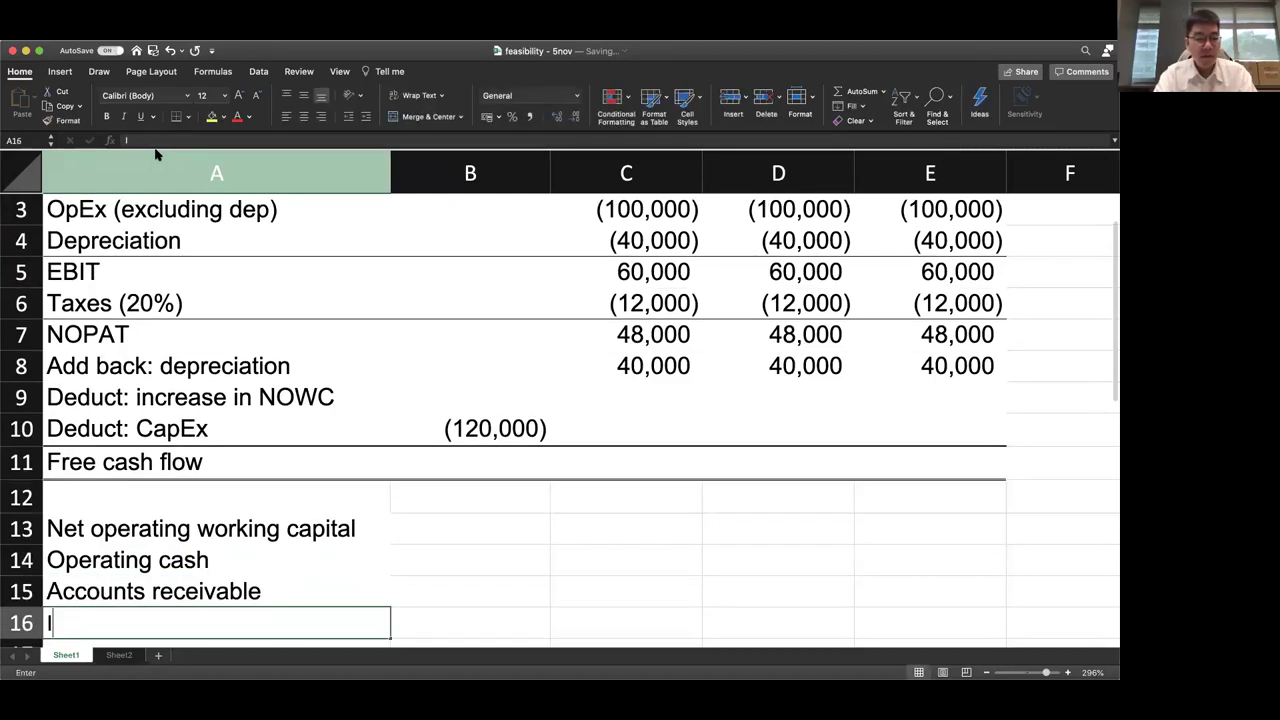
key(Return)
text(Accounts pay)
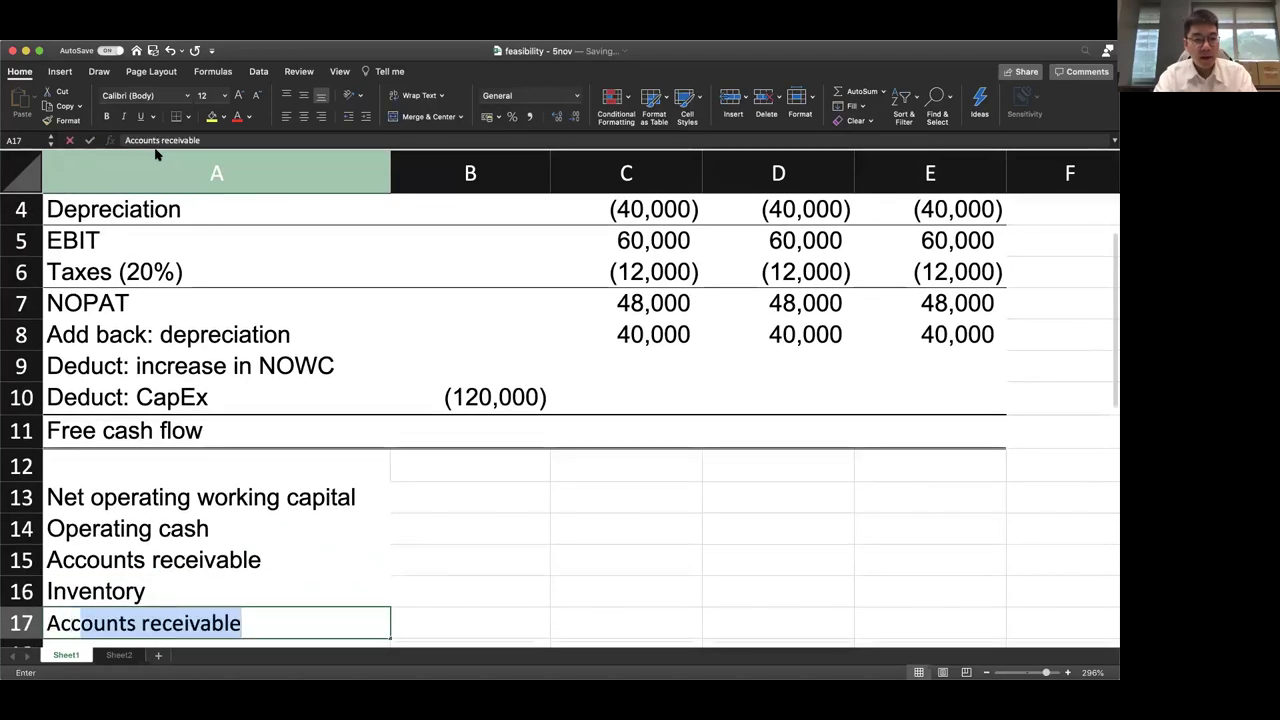
text(able)
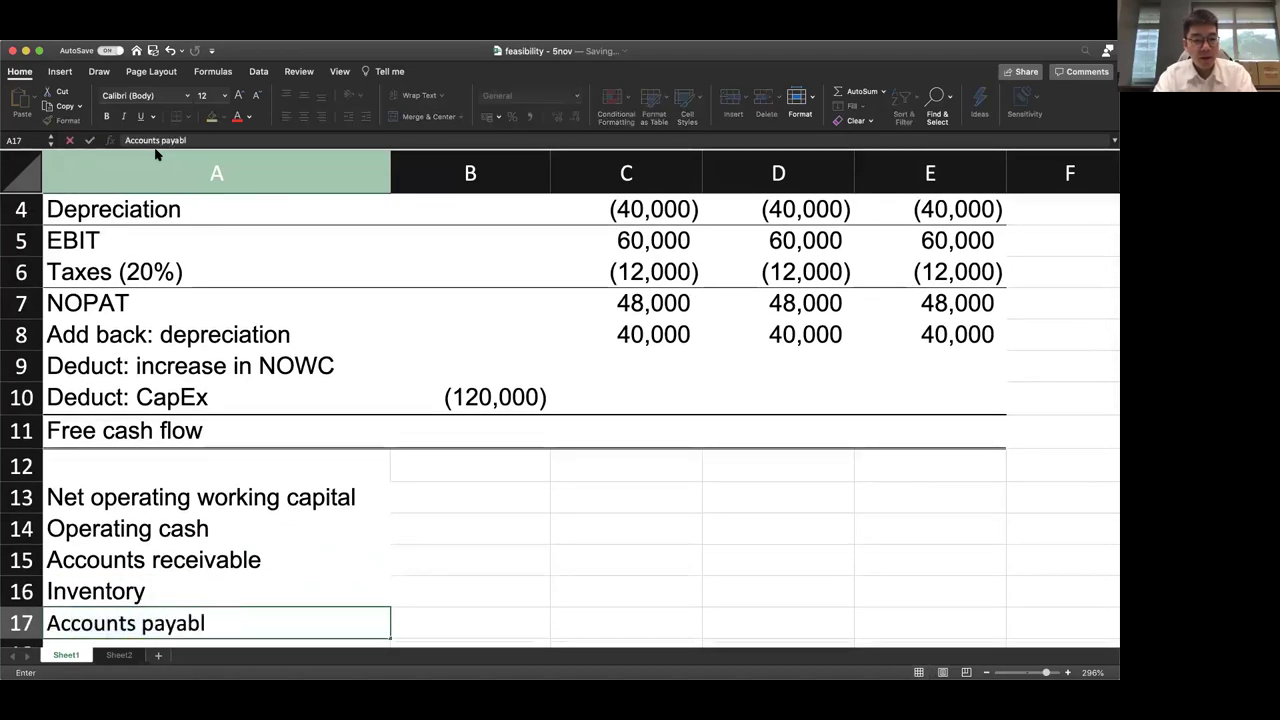
key(Return)
text(NOWCN)
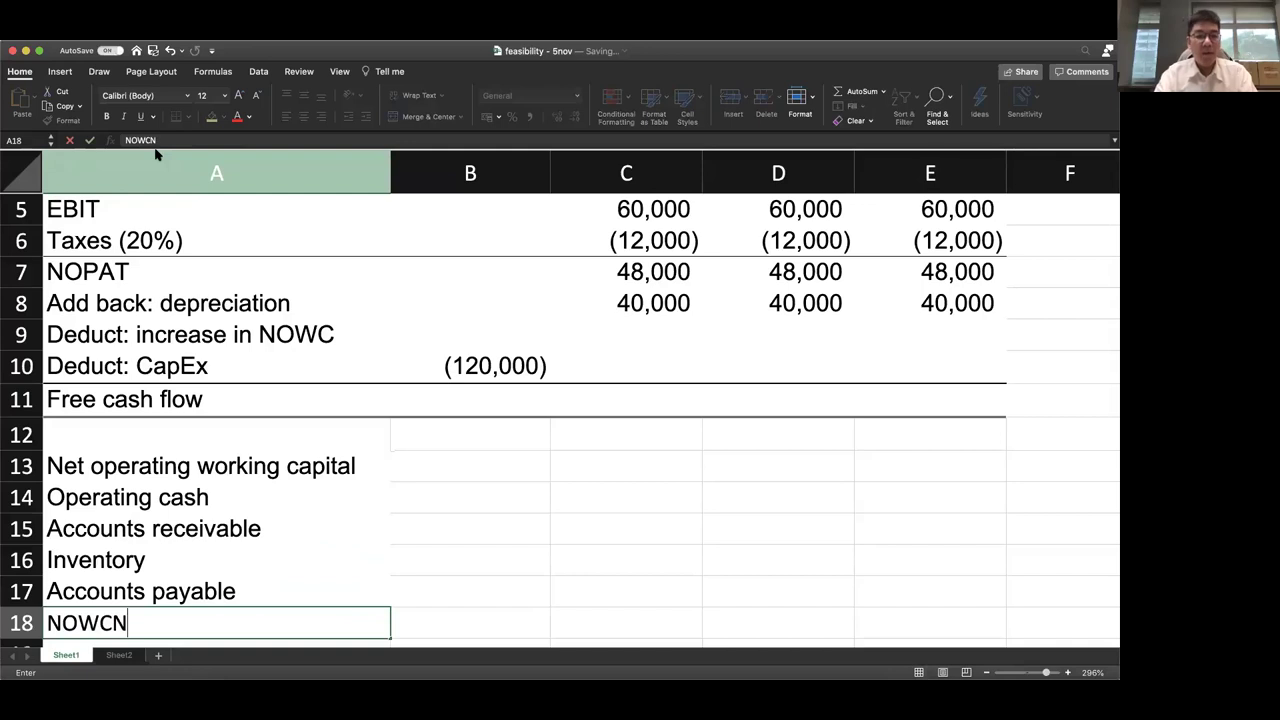
key(BackSpace)
key(Return)
Enter year 0 inventory of 50000 in B16
key(Right)
key(Right)
key(Up)
key(Up)
key(Up)
key(Up)
key(Left)
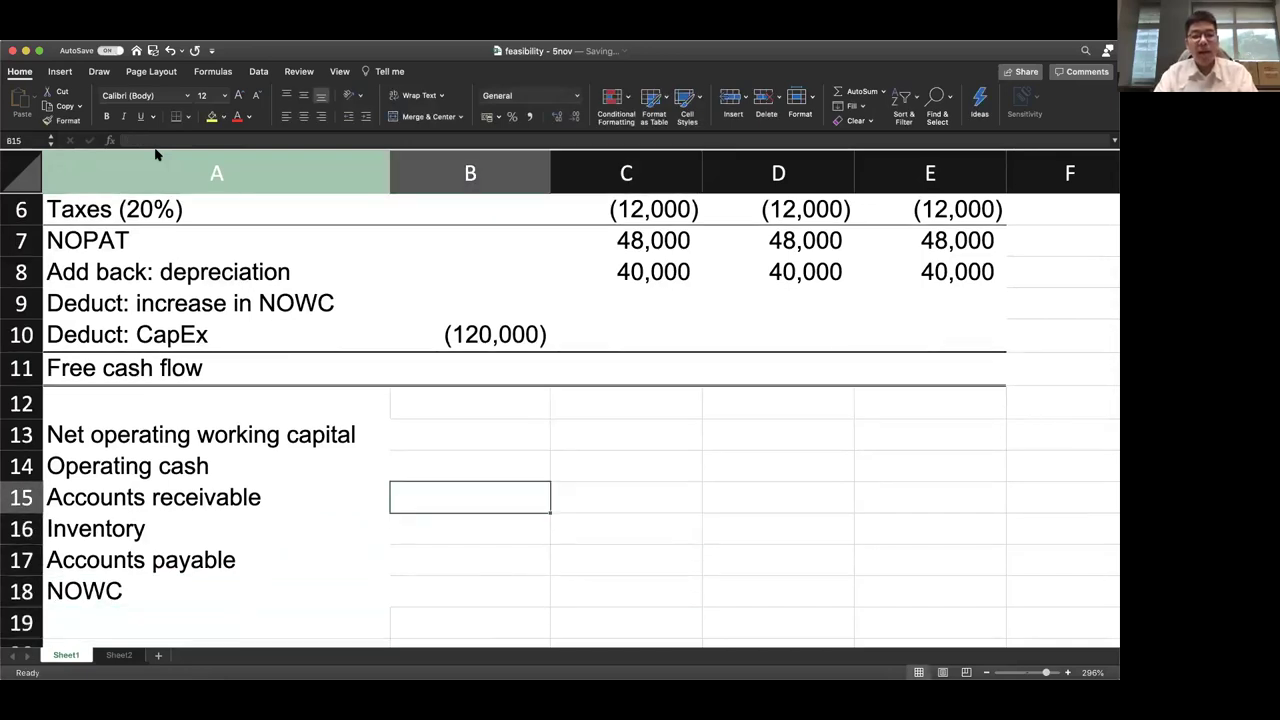
key(Up)
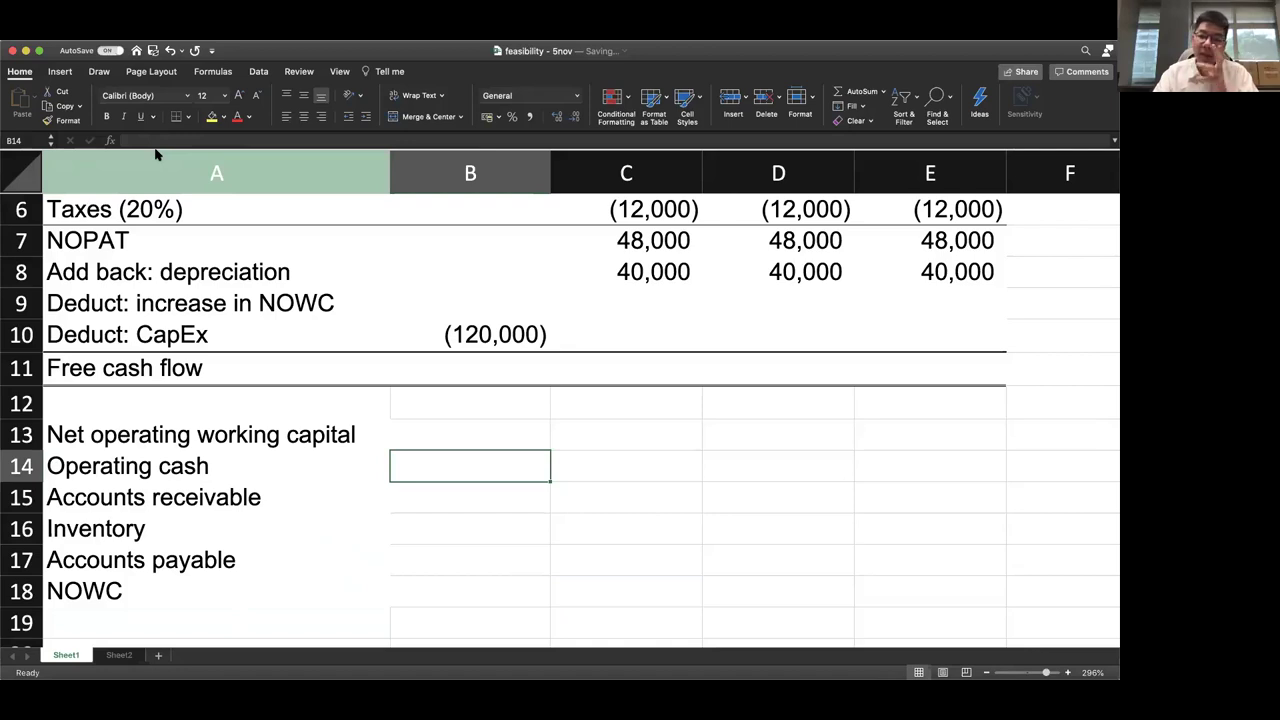
key(Down)
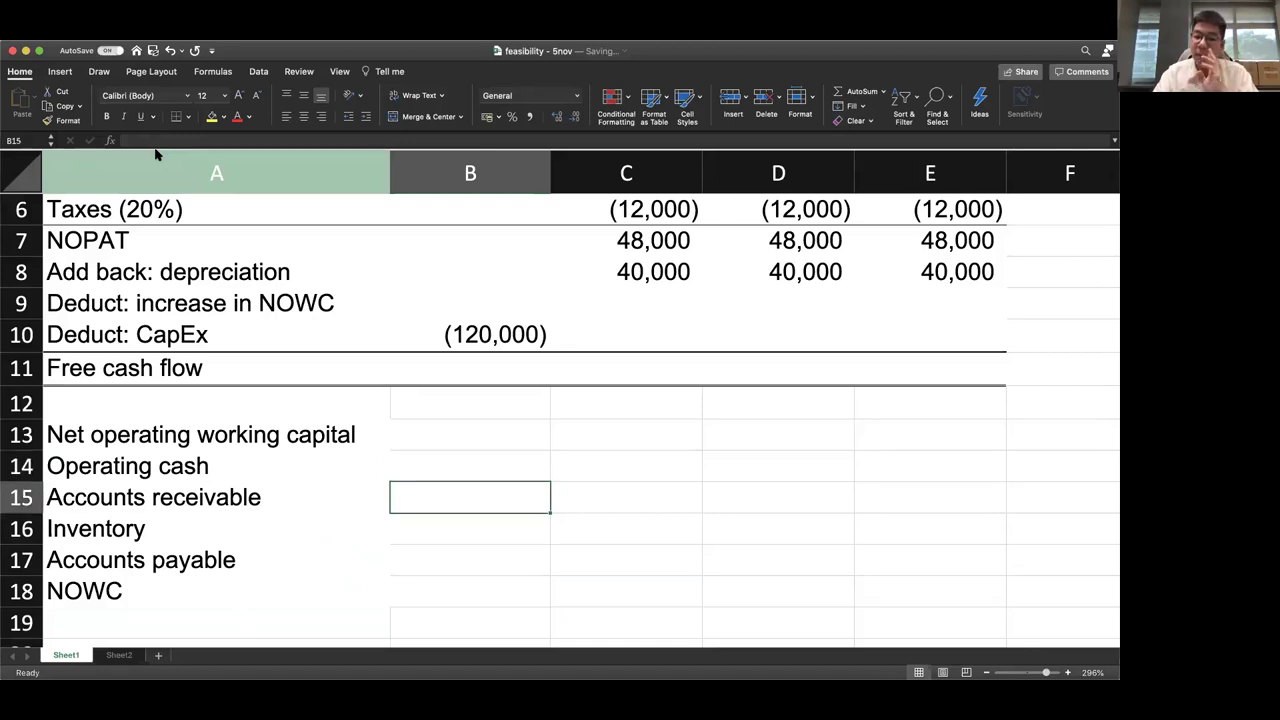
key(Down)
text(5000)
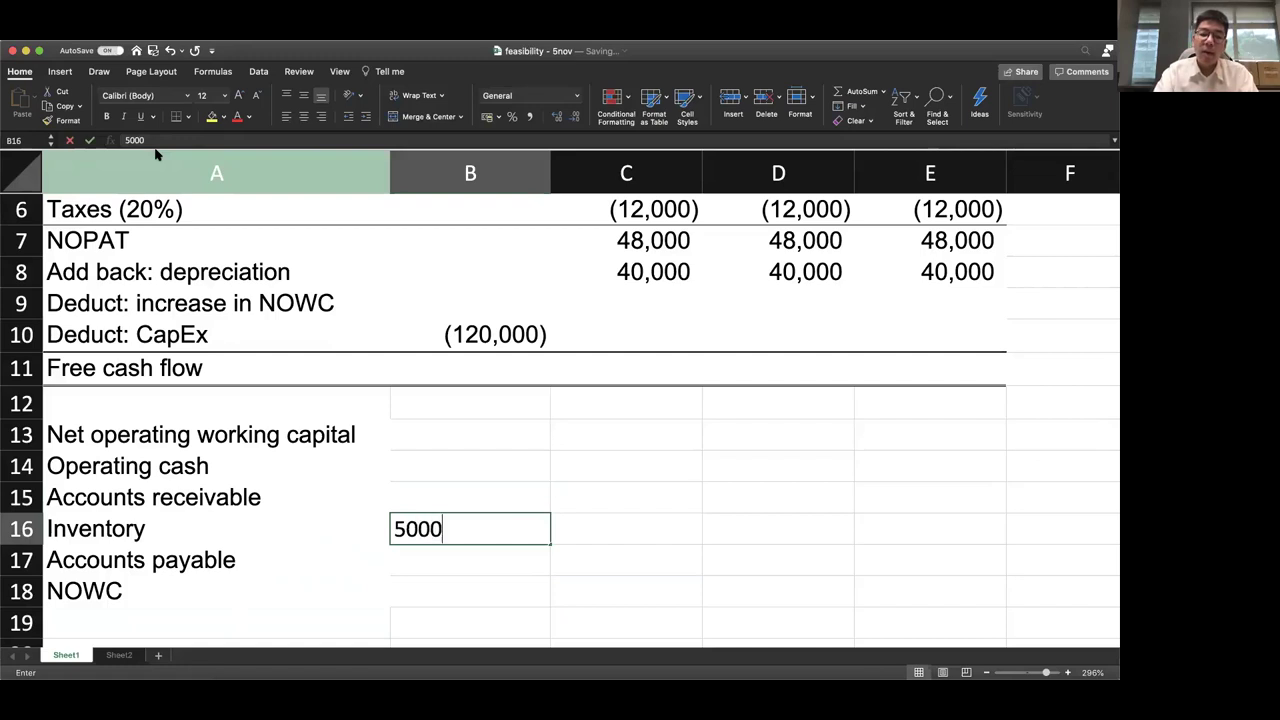
key(Return)
key(Up)
text(5000)
key(Return)
key(Up)
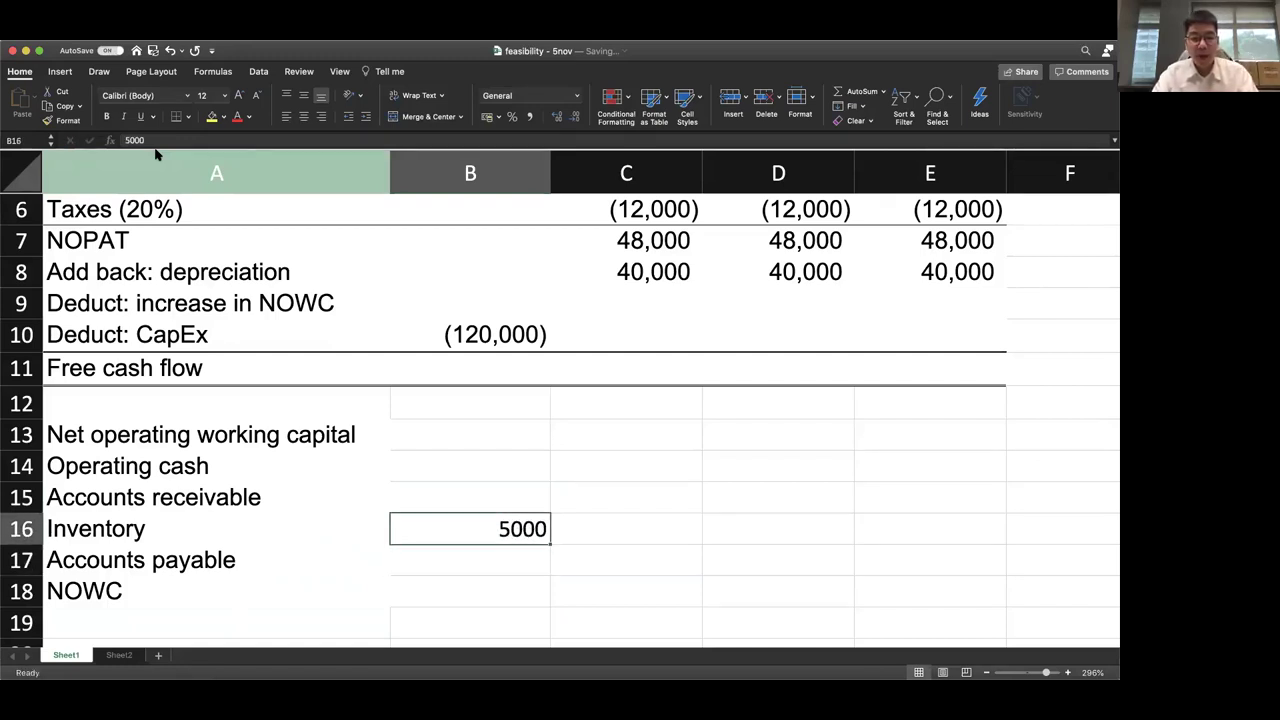
click(172, 140)
text(0)
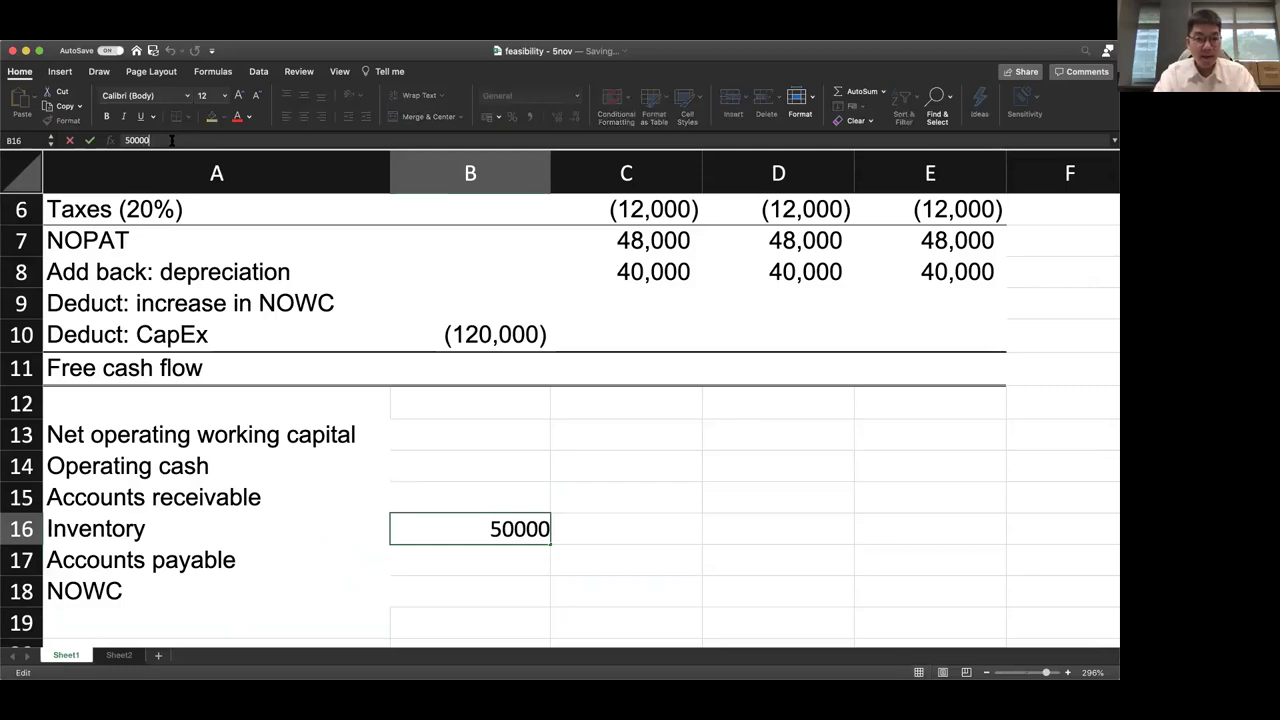
key(Return)
Format the working capital range B13:E18 as numbers with thousands separators and no decimals
drag(446, 440, 871, 580)
key(ctrl+shift+1)
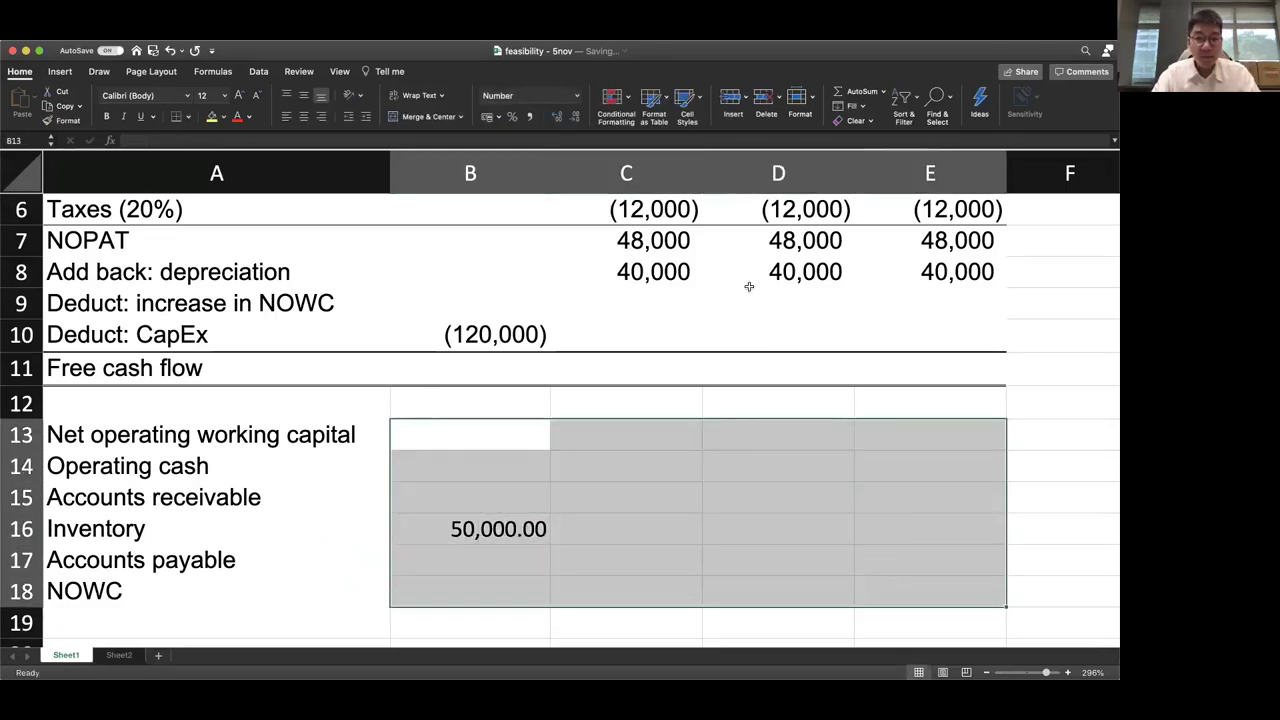
click(574, 116)
click(574, 116)
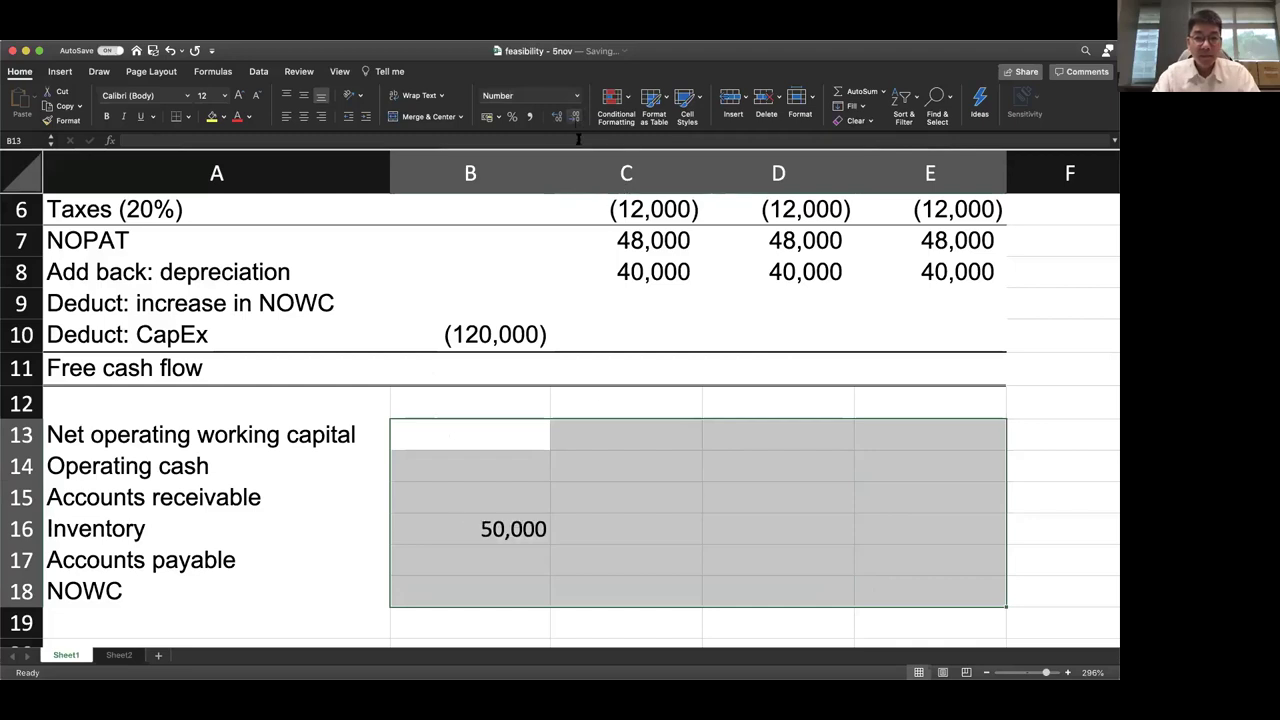
click(566, 474)
Enter year 0 accounts payable of -20000 in B17
click(521, 560)
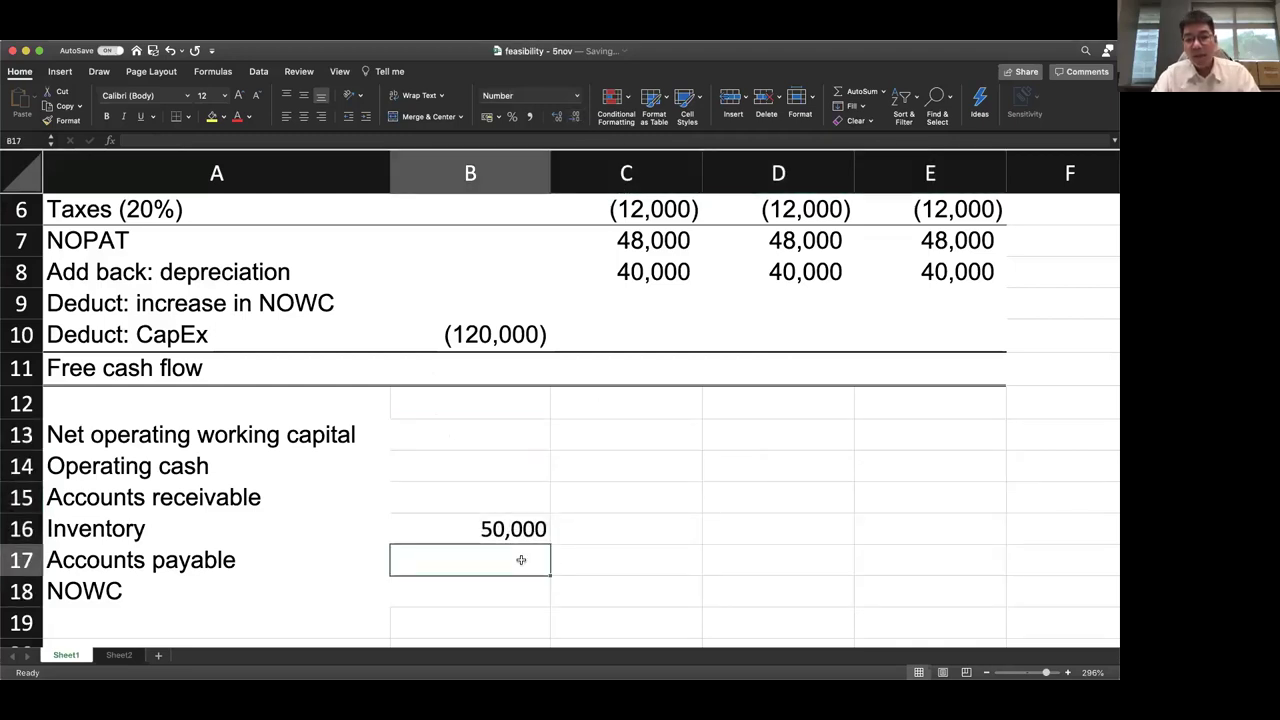
text(-2000)
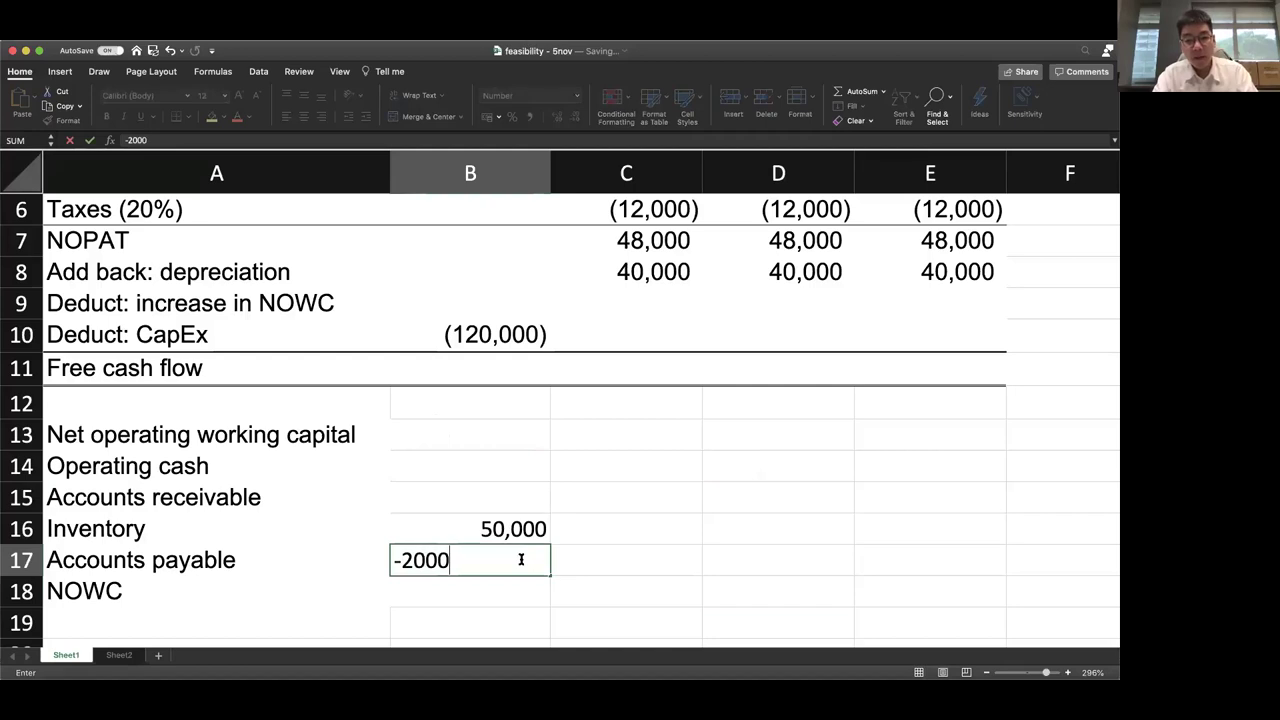
key(Return)
click(521, 563)
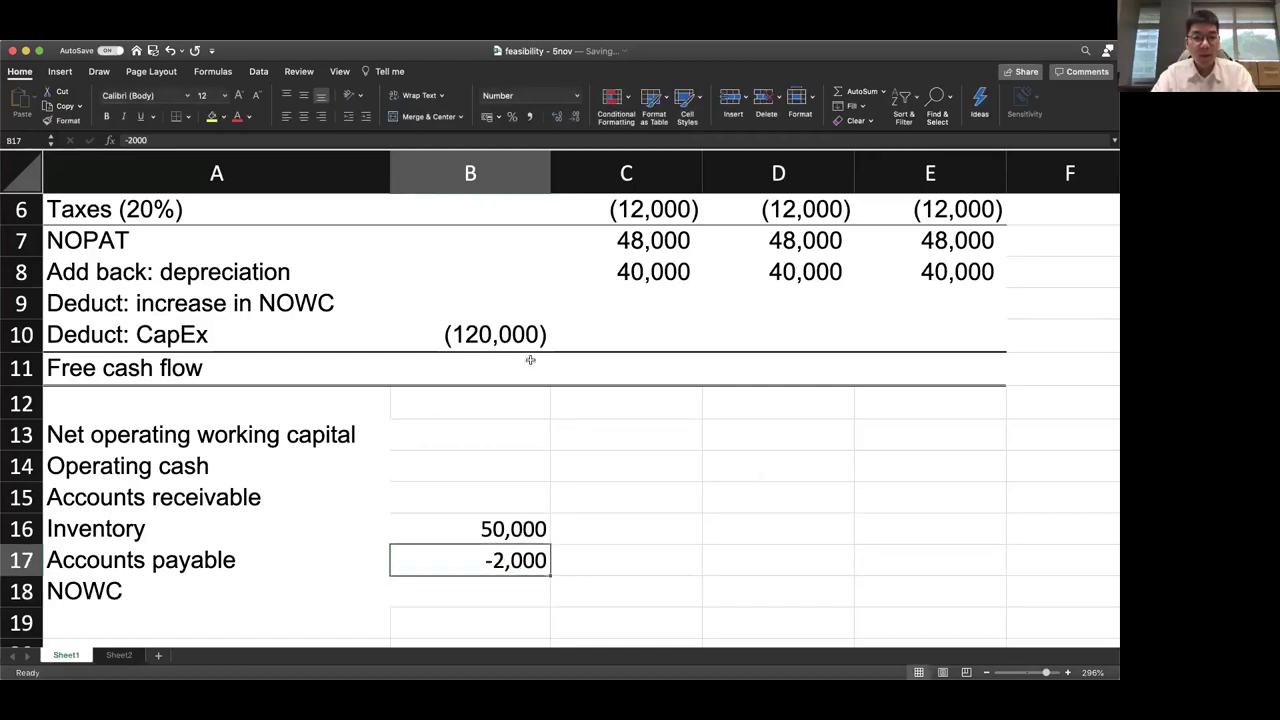
key(F2)
text(0)
key(Return)
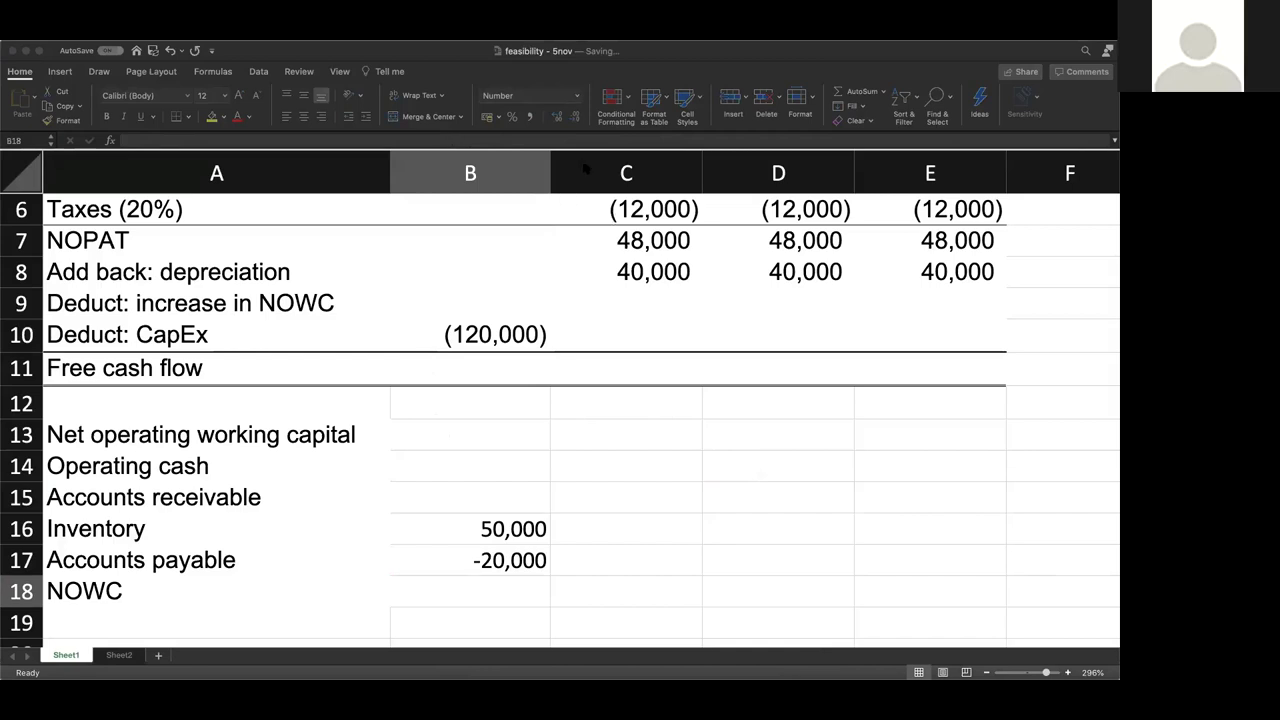
Calculate year 0 NOWC in B18 with a SUM over B14 to B17
click(558, 374)
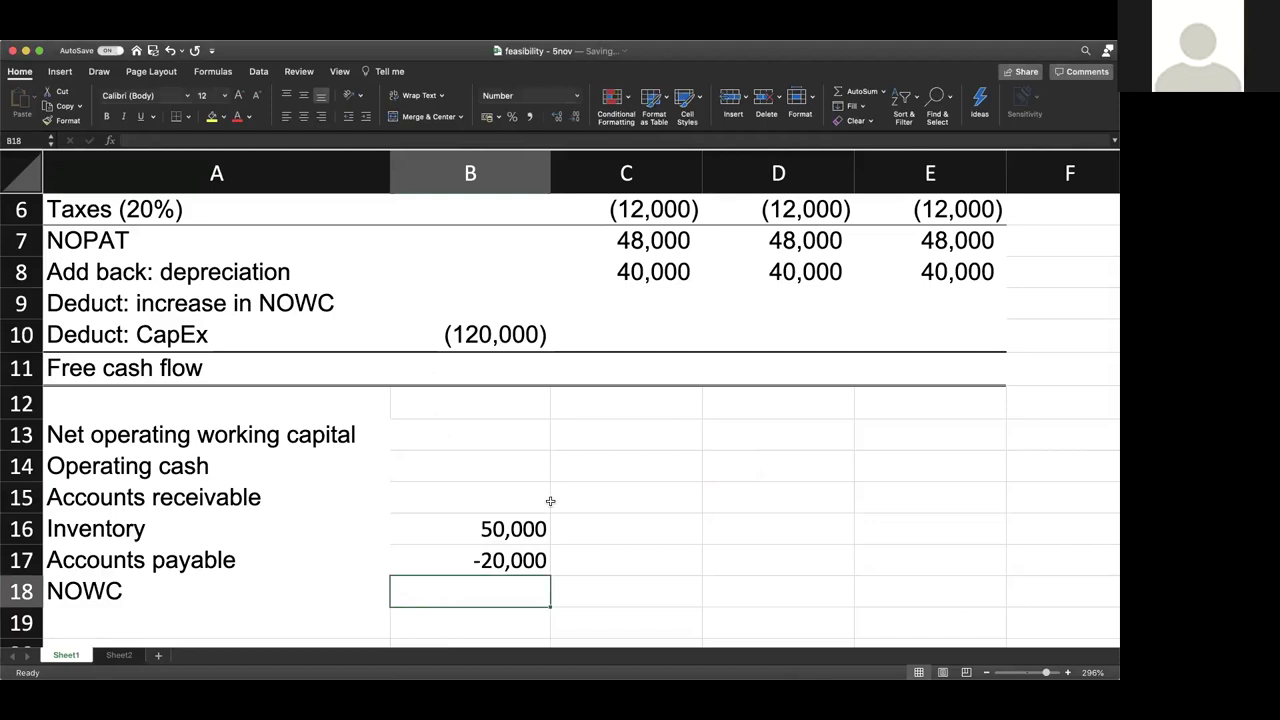
text(=sum()
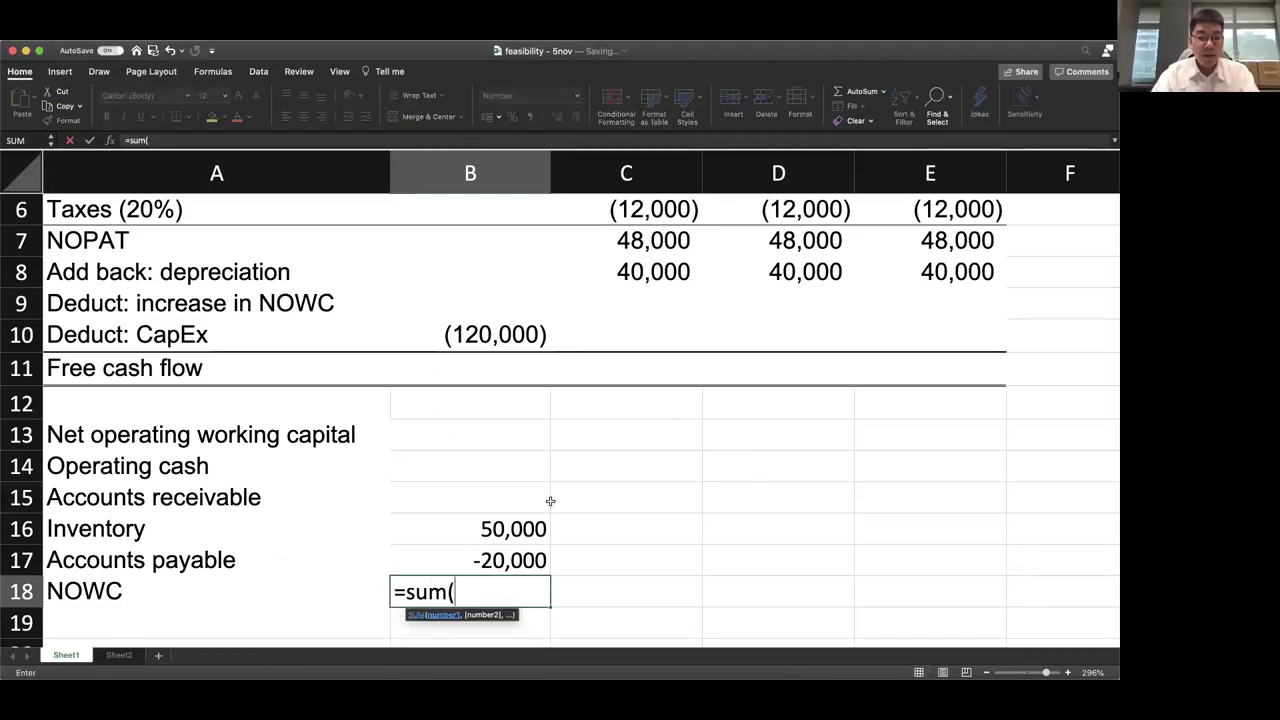
key(Up)
key(shift+Up)
key(shift+Up)
key(shift+Up)
key(Return)
Fill the year 0 inventory and accounts payable values in B16:B17 across to years 1 and 2
key(Up)
key(Up)
key(Up)
key(Up)
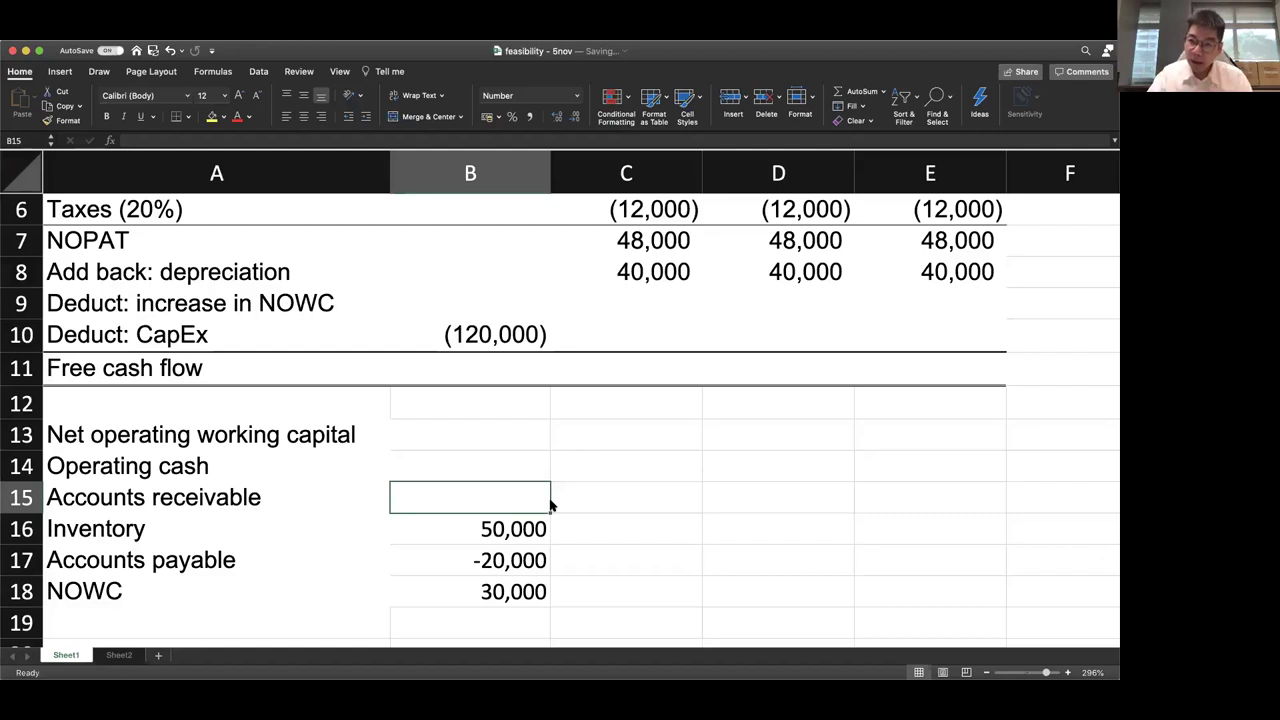
key(Down)
key(shift+Down)
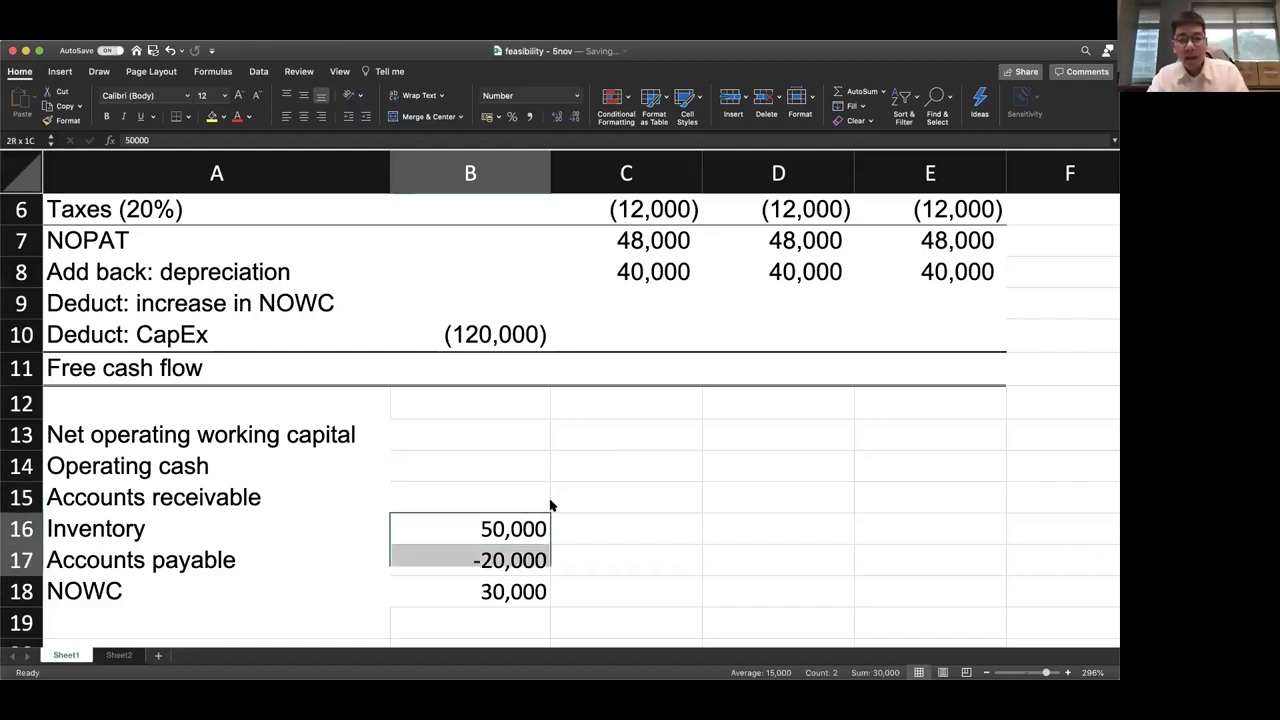
key(shift+Right)
key(shift+Right)
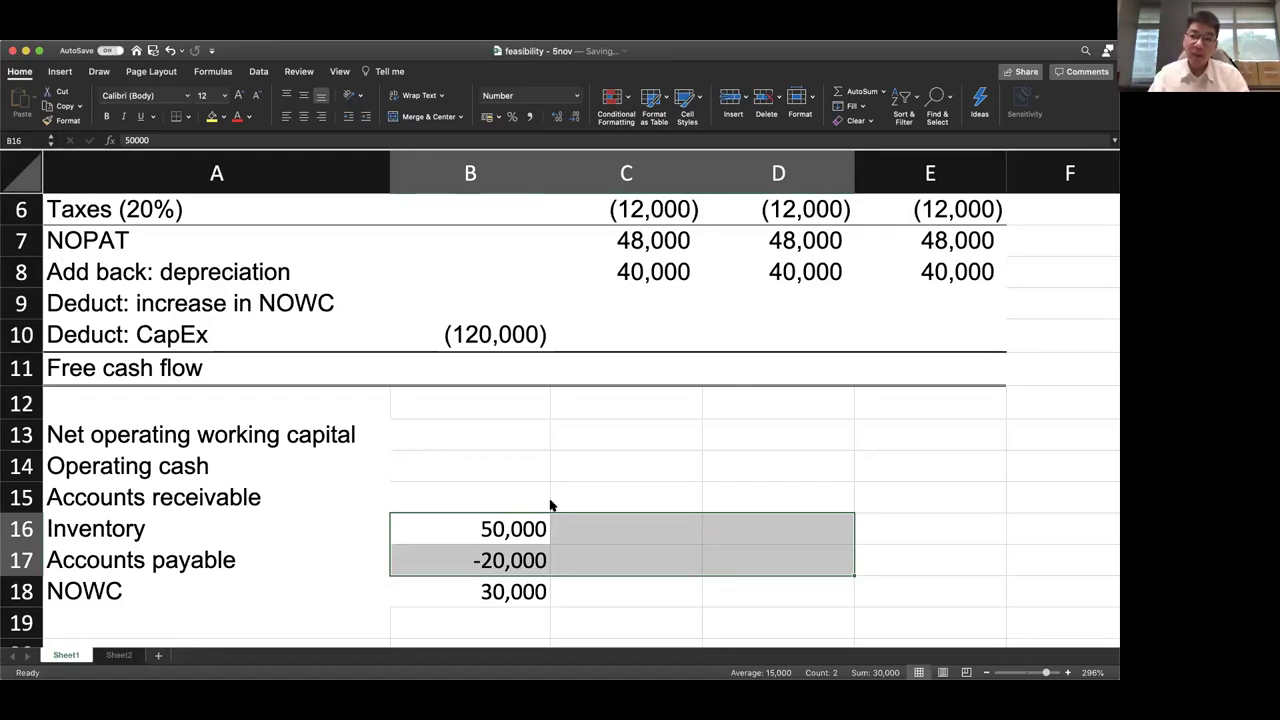
key(ctrl+r)
Deduct the year 0 increase in NOWC in B9 with the formula =-B18
key(Up)
key(Up)
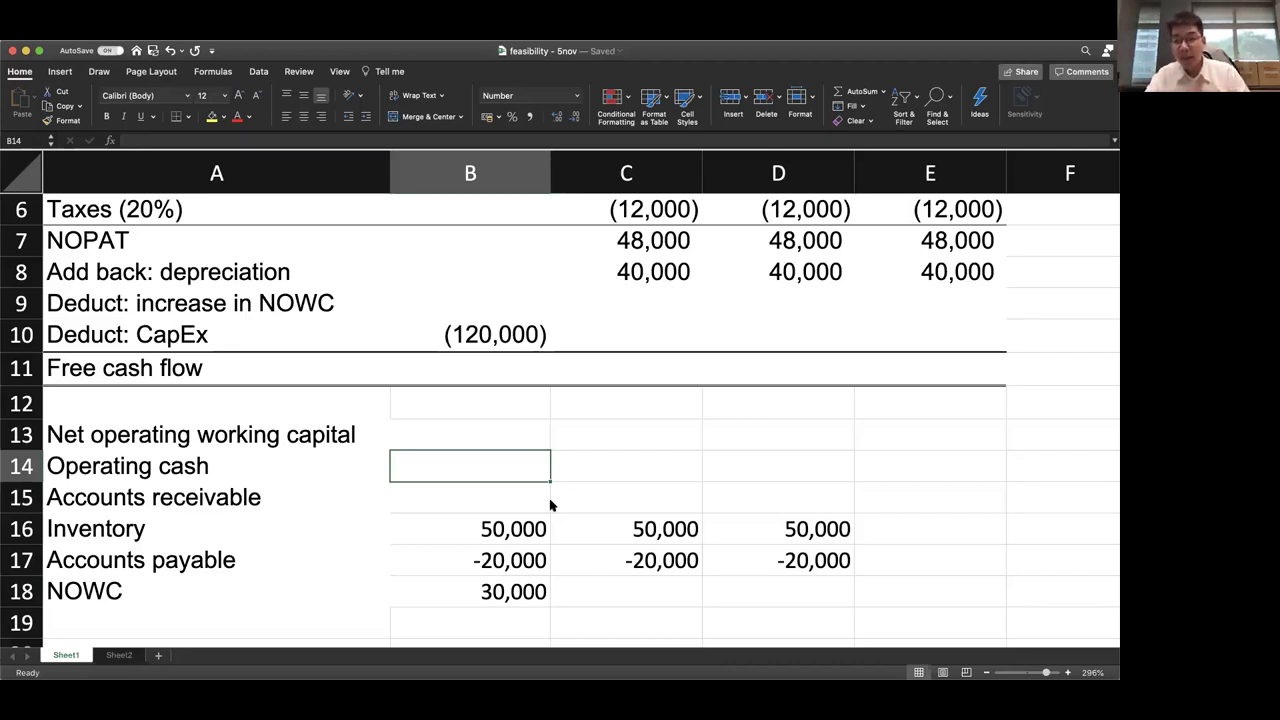
key(Up)
key(Up)
key(Up)
key(Up)
key(Up)
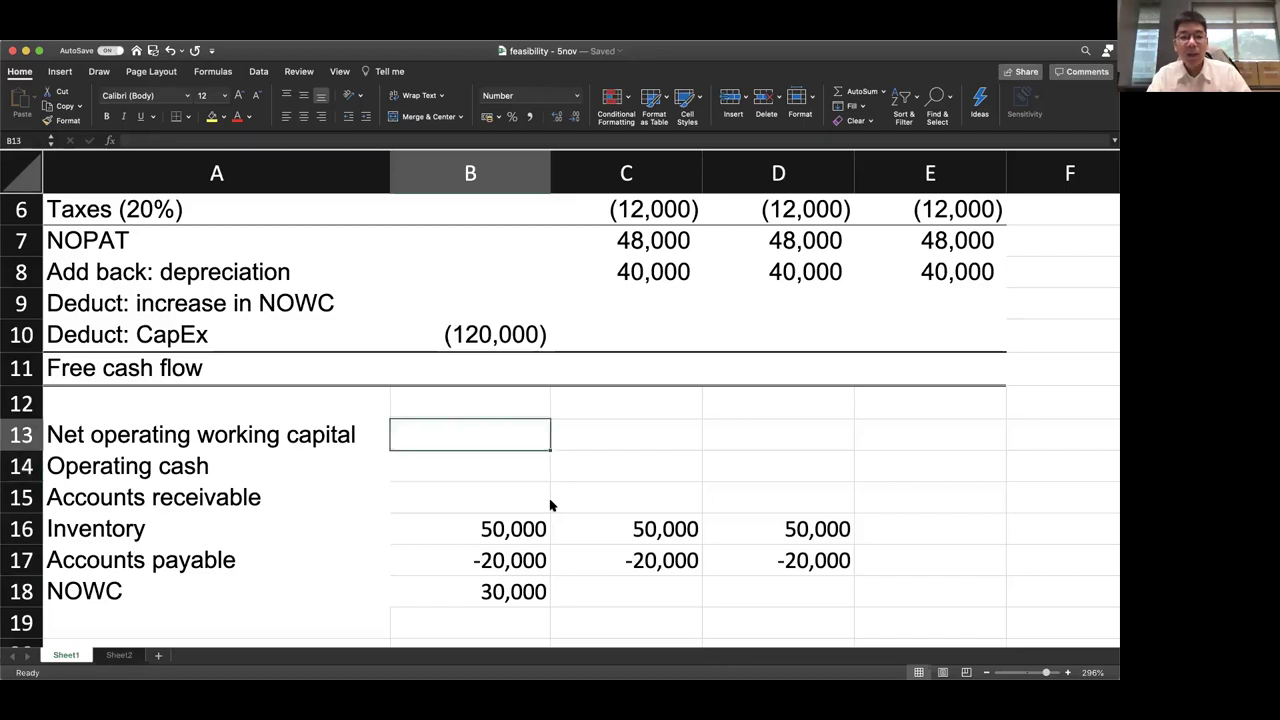
text(=)
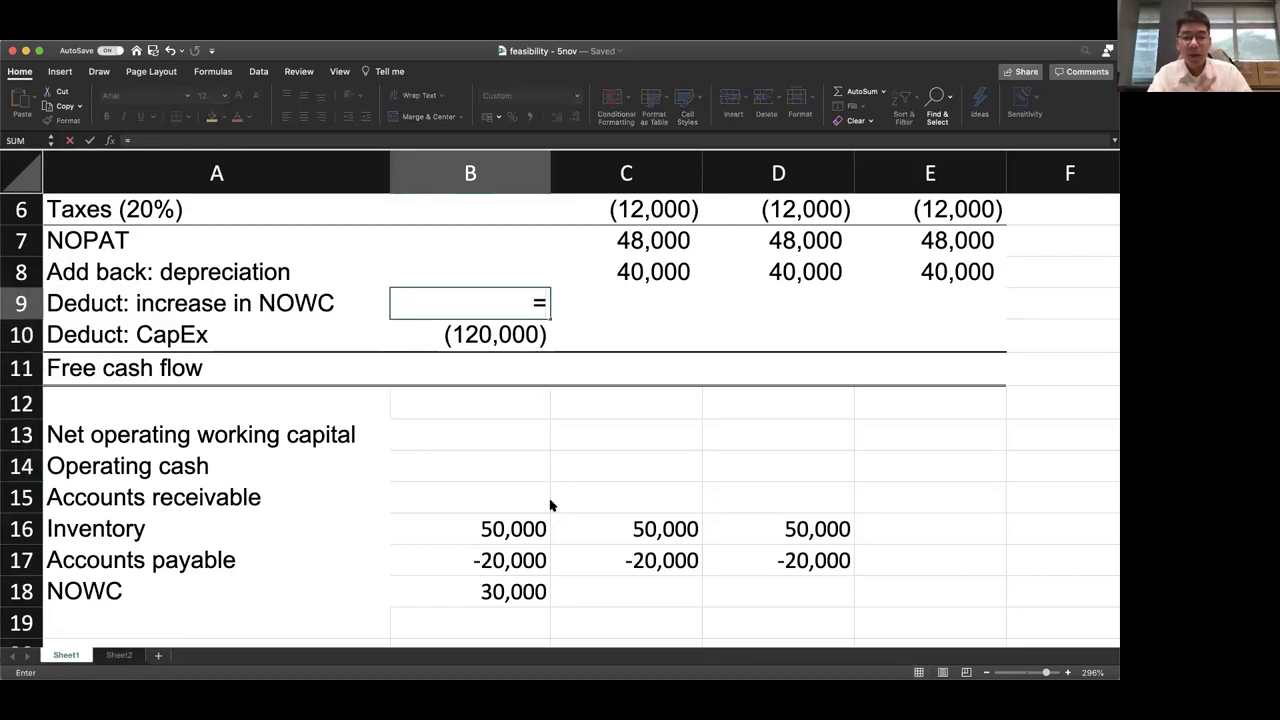
text(-)
key(Down)
key(Down)
key(Down)
key(Down)
key(Down)
key(Down)
key(Down)
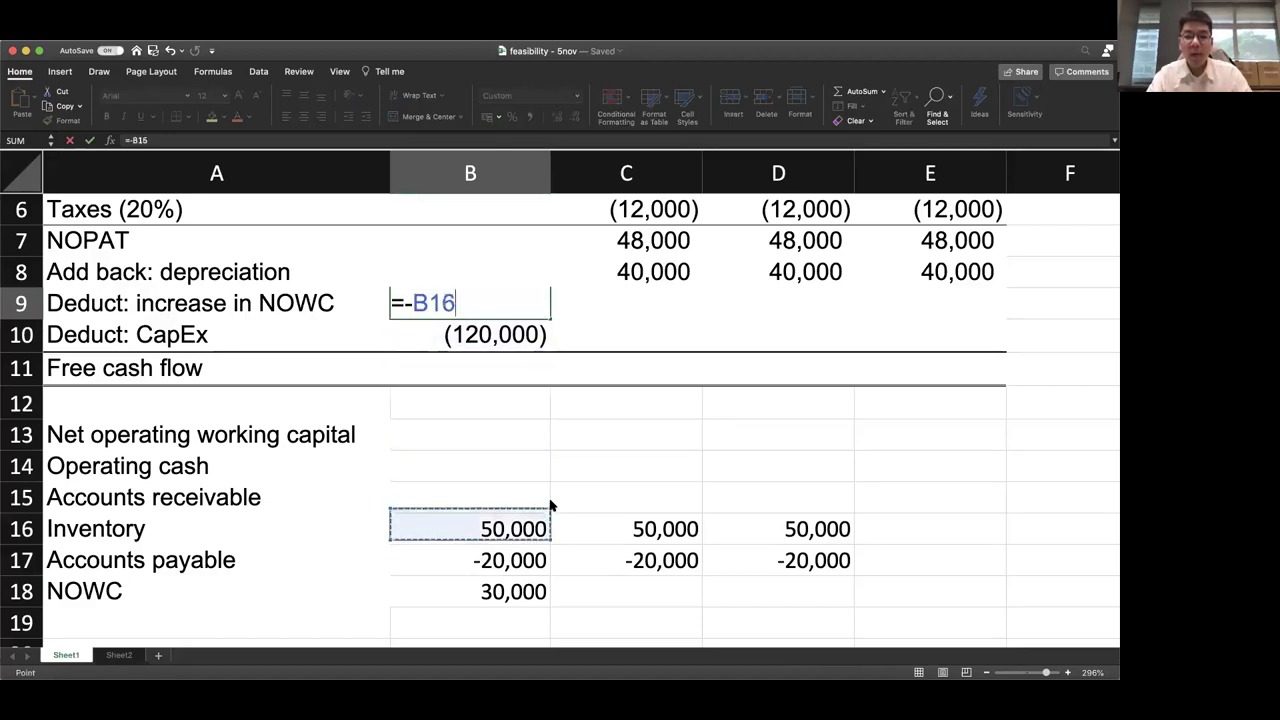
key(Down)
key(Down)
key(Return)
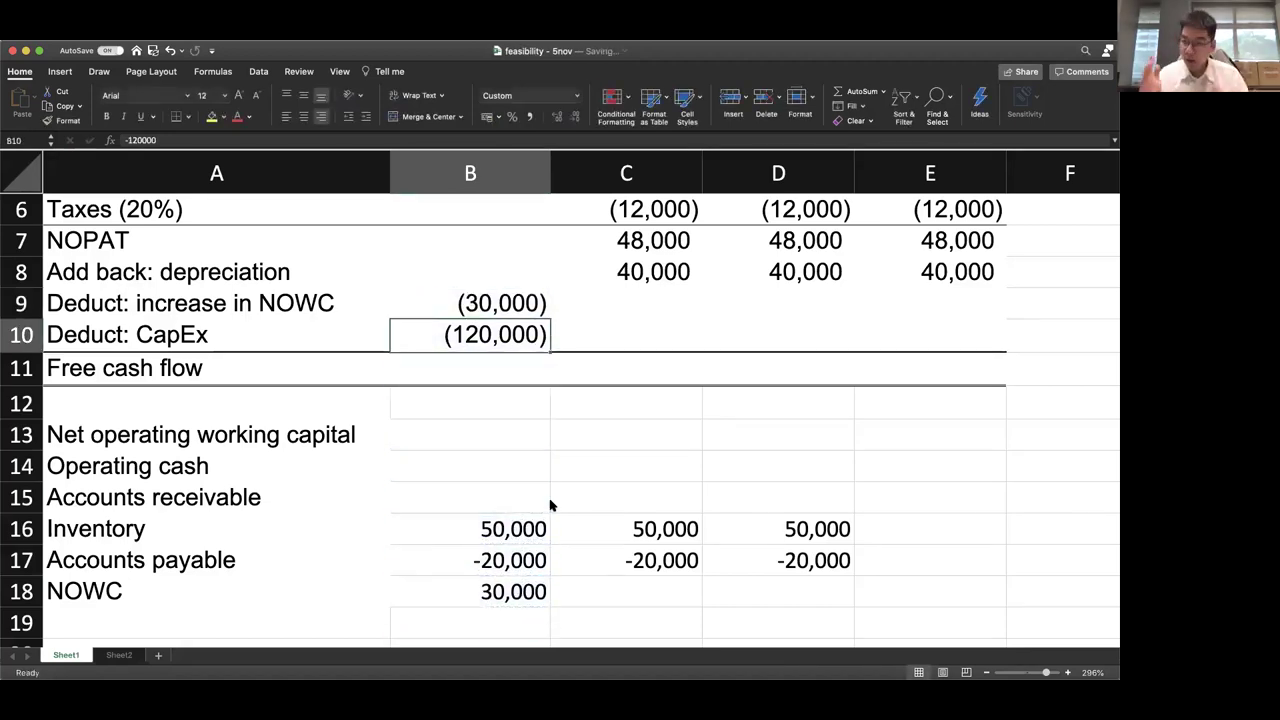
Fill the NOWC total formula in B18 across to years 1 and 2
key(Down)
key(Down)
key(Down)
key(Down)
key(Down)
key(Down)
key(Down)
key(Down)
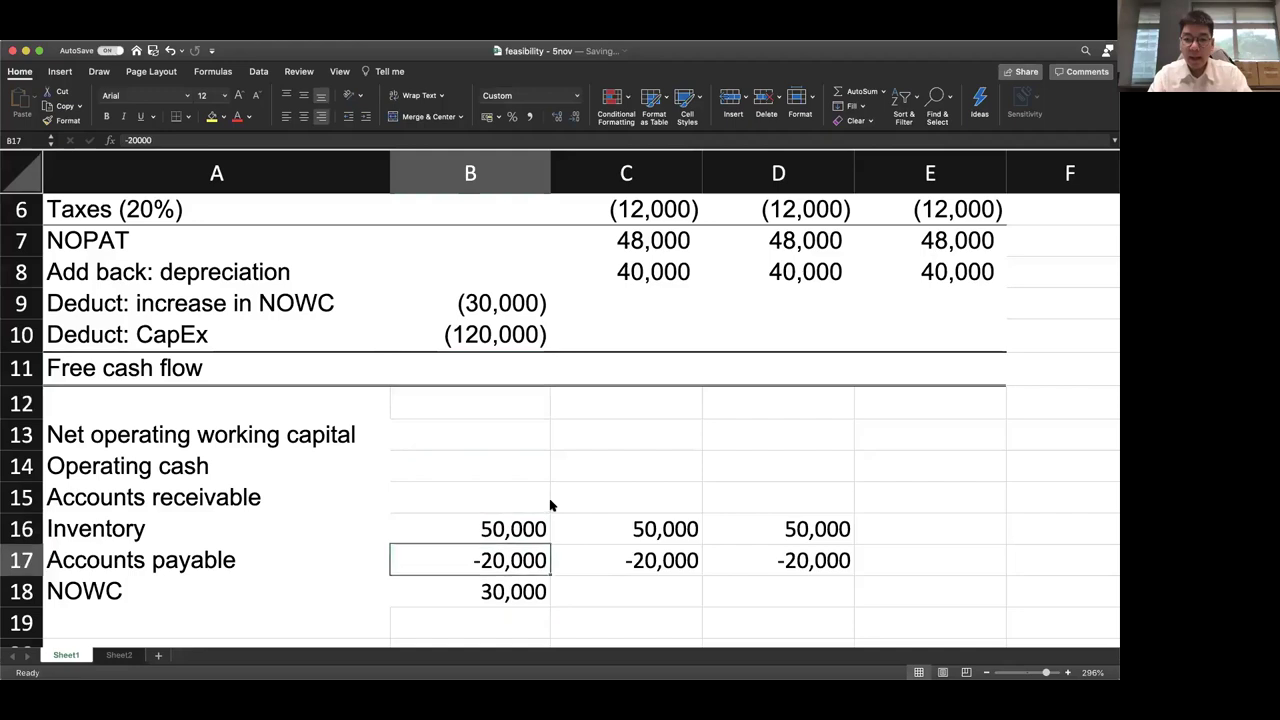
key(shift+Right)
key(shift+Right)
key(ctrl+r)
Calculate the year 1 increase in NOWC in C9 with the formula =B18-C18
key(Up)
key(Up)
key(Up)
key(Up)
key(Up)
key(Up)
key(Up)
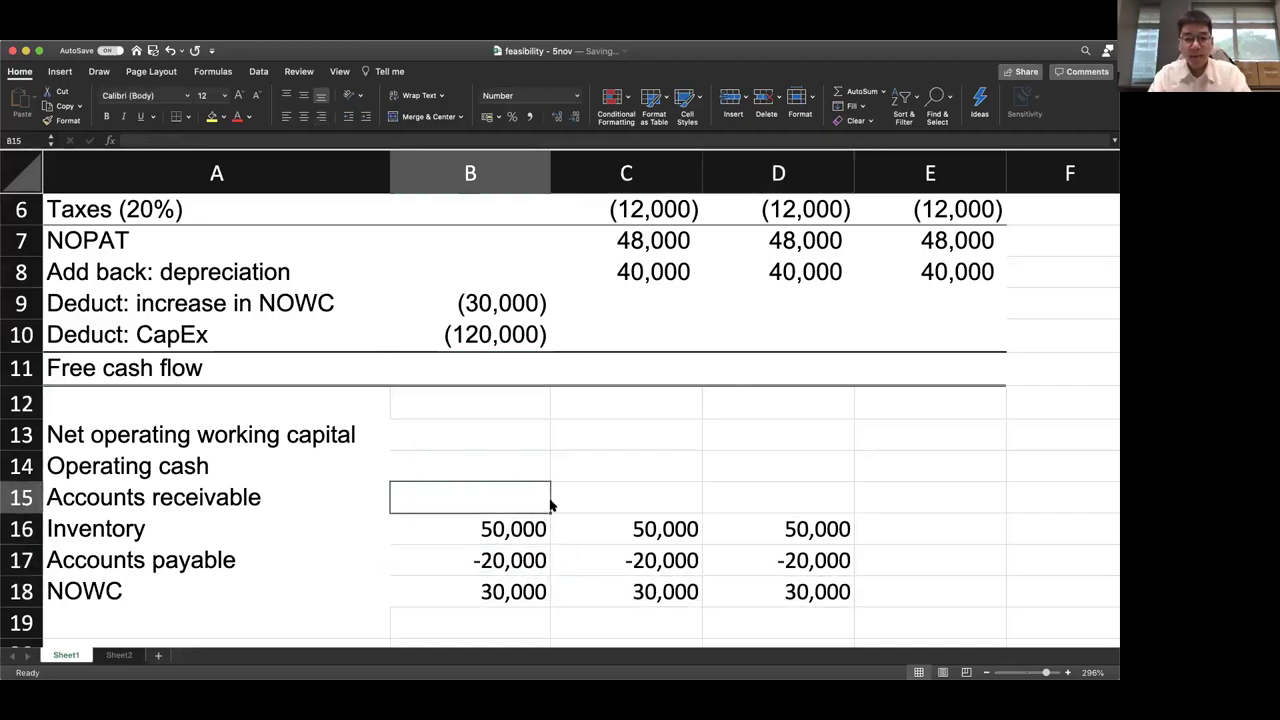
key(Up)
key(Up)
key(Right)
text(=)
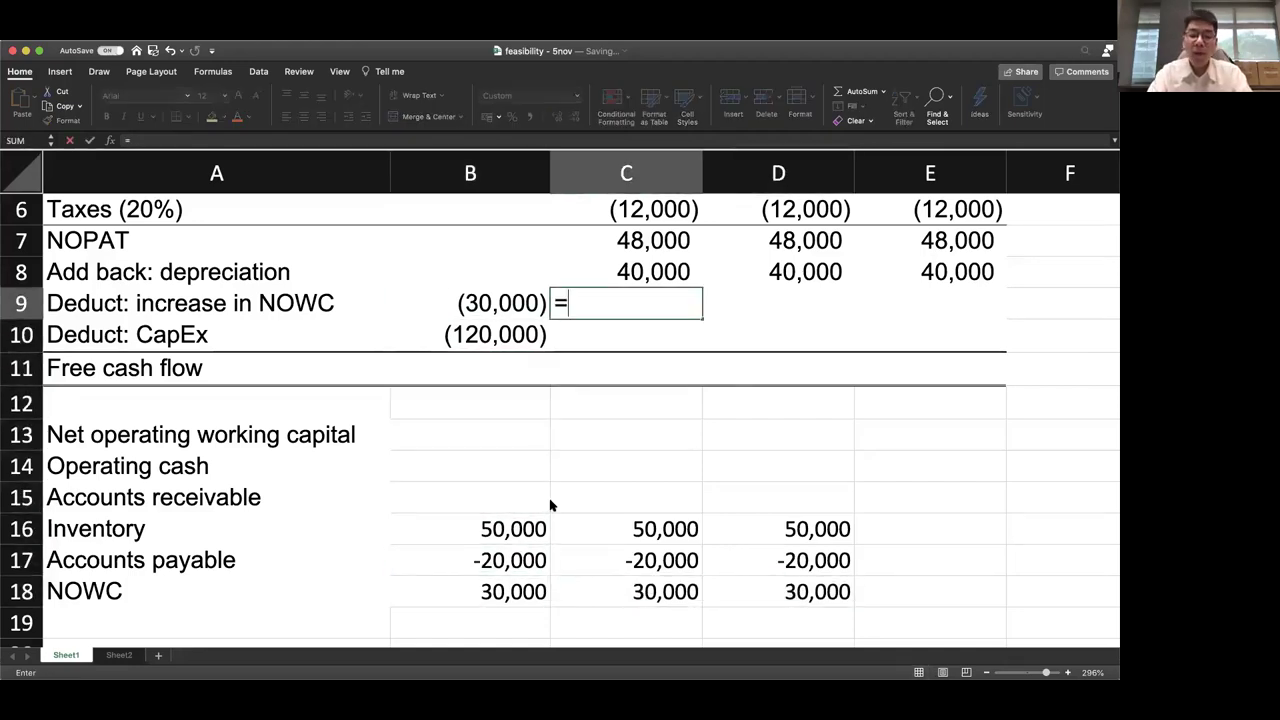
key(Down)
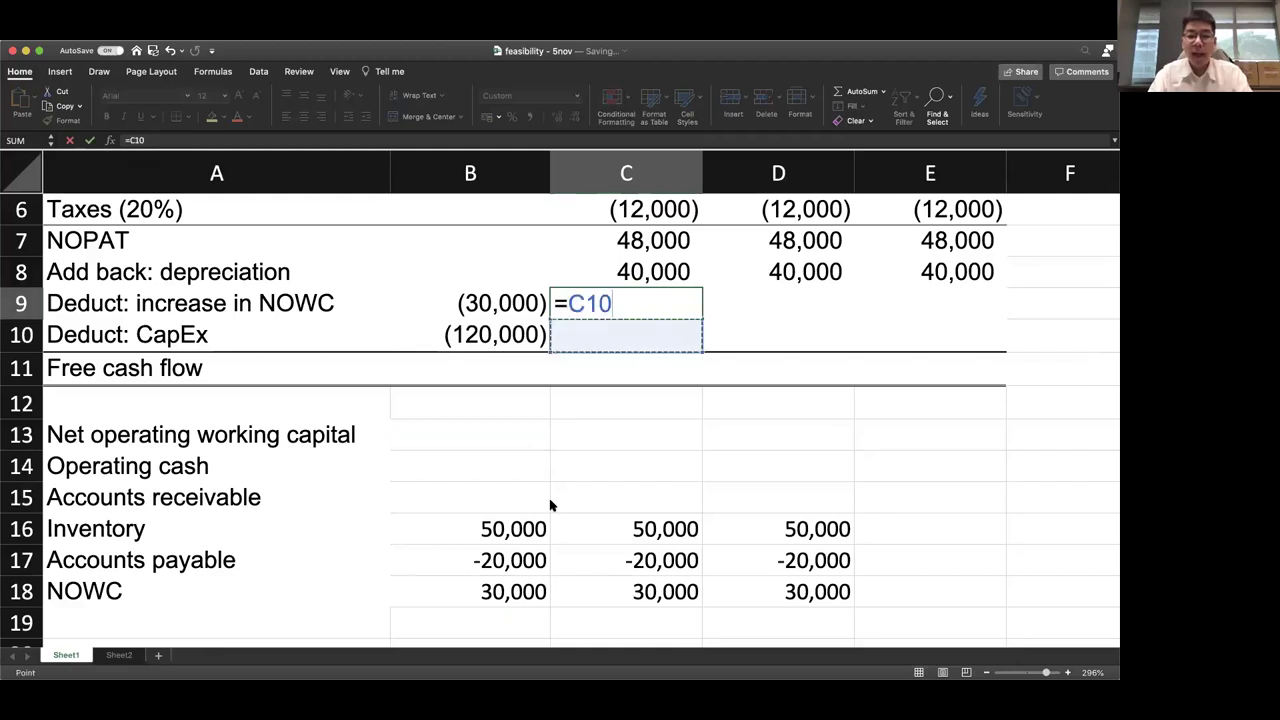
key(Down)
key(Down)
key(Down)
key(Down)
key(Down)
key(Down)
key(Down)
key(Down)
key(Left)
text(-)
key(Down)
key(Down)
key(Down)
key(Down)
key(Down)
key(Down)
key(Down)
key(Down)
key(Down)
key(Down)
key(Up)
key(Return)
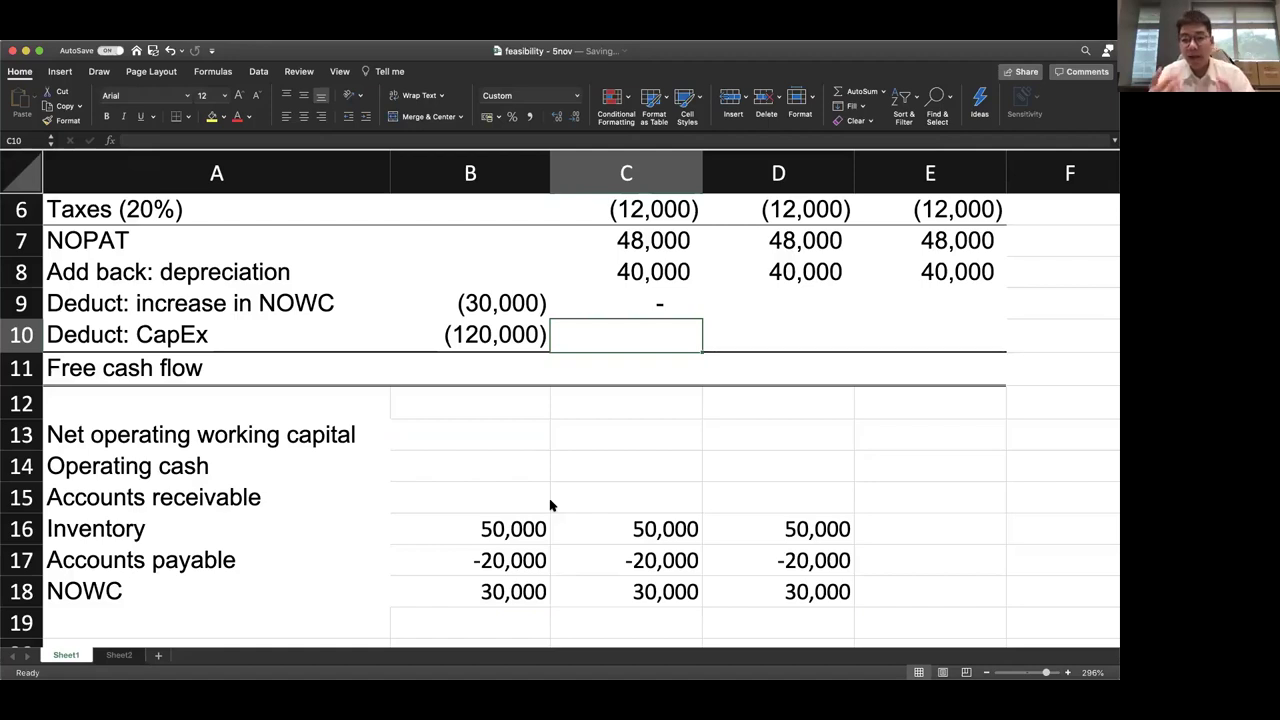
Fill the increase in NOWC formula from C9 across to year 2 in D9
key(Down)
key(Down)
key(Up)
key(Up)
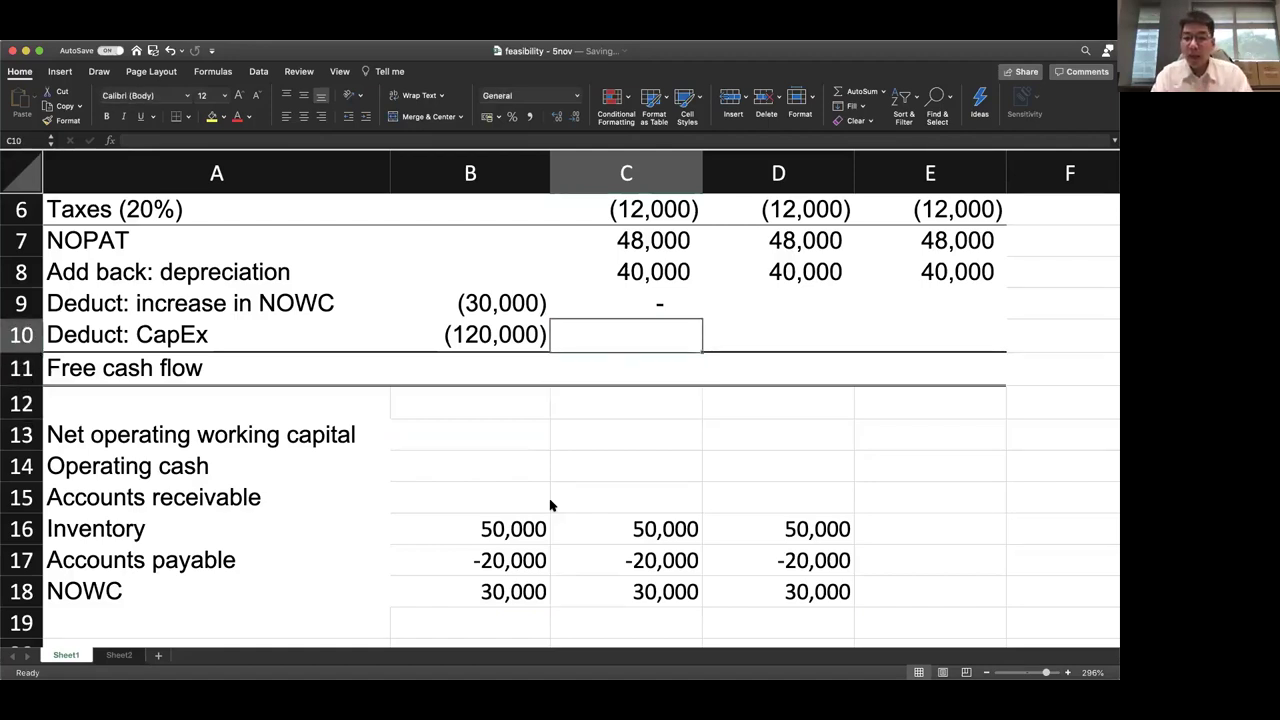
key(Up)
key(shift+Right)
key(ctrl+r)
Set the year 3 inventory and accounts payable in E16:E17 to 0
key(Down)
key(Down)
key(Down)
key(Down)
key(Down)
key(Down)
key(Down)
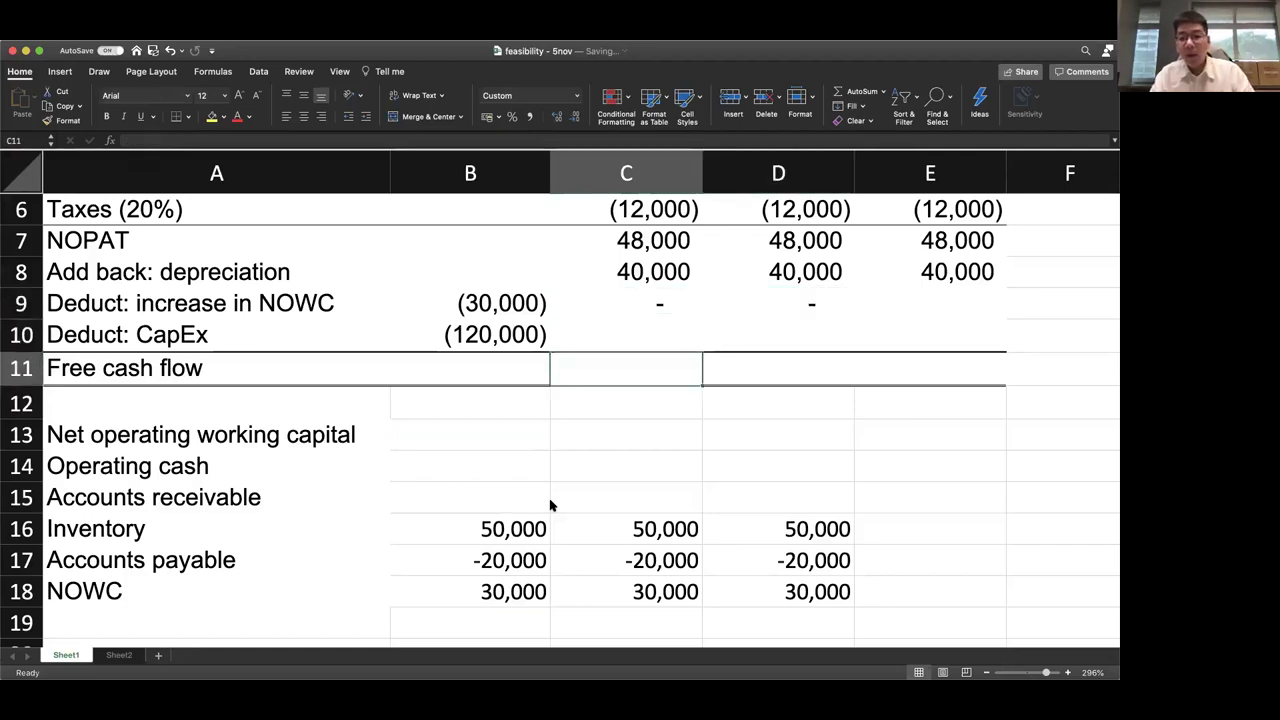
key(Right)
key(Right)
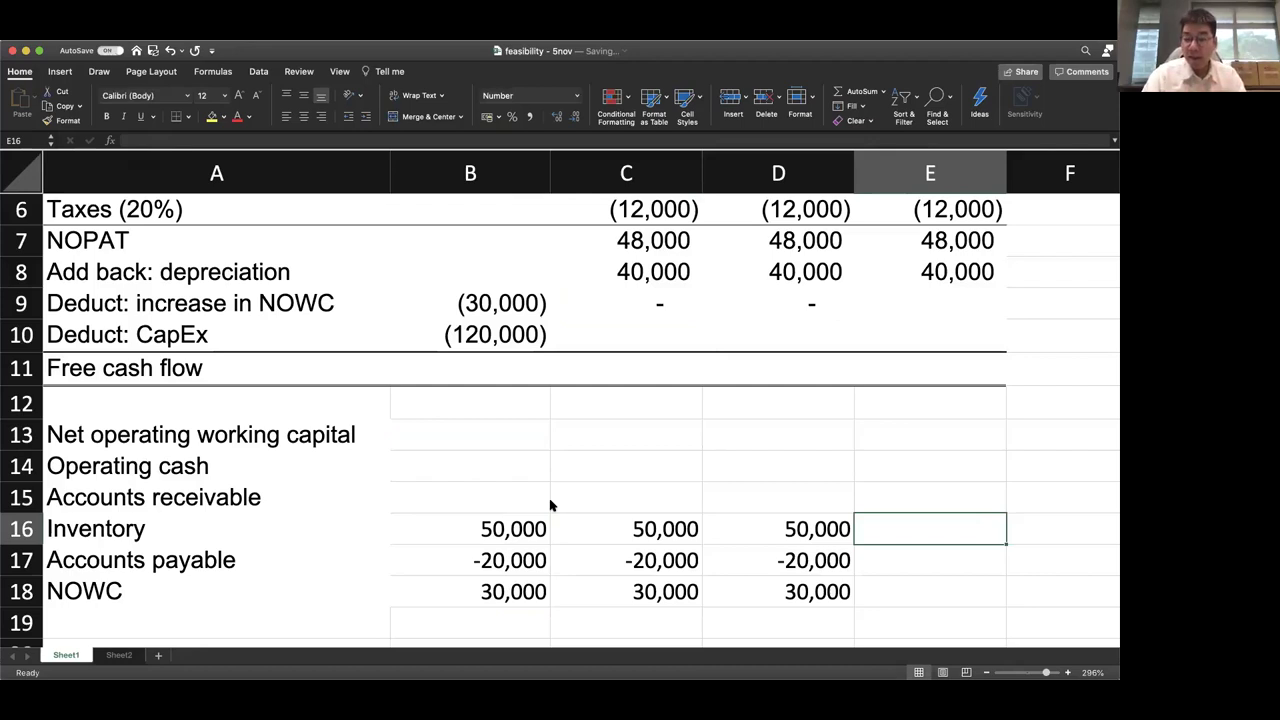
key(Down)
key(ctrl+r)
key(Down)
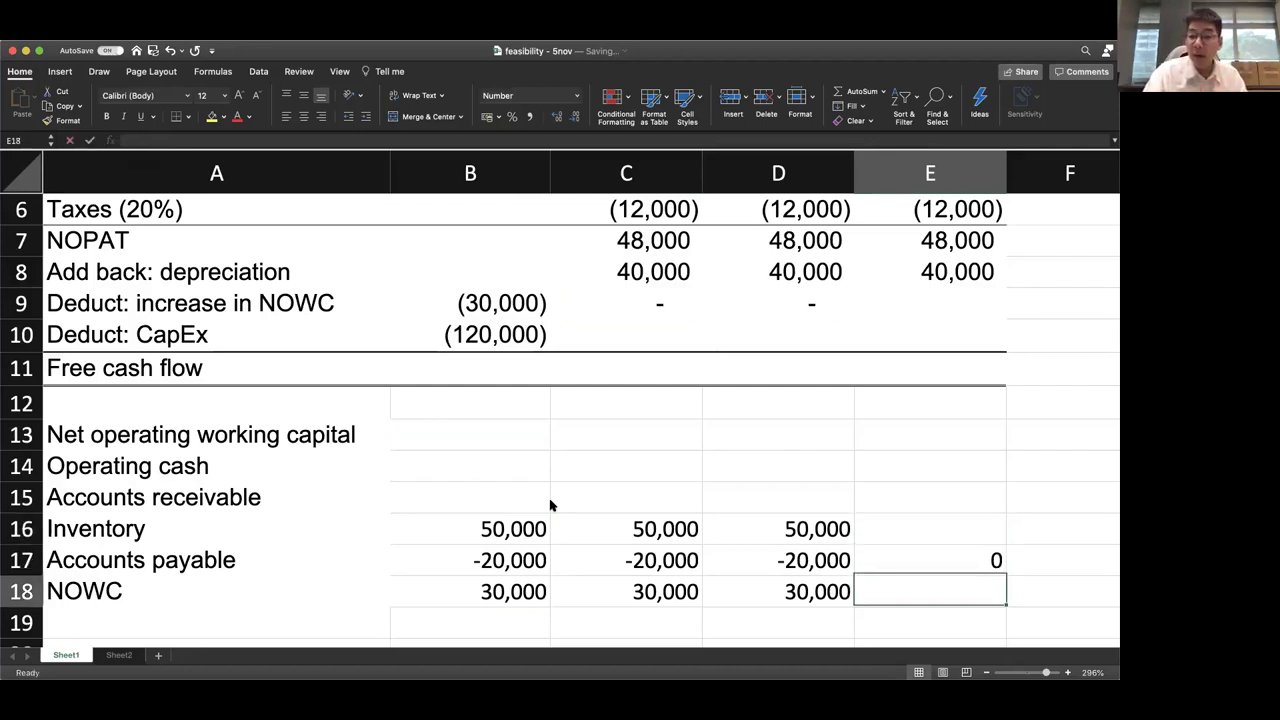
key(Up)
key(Up)
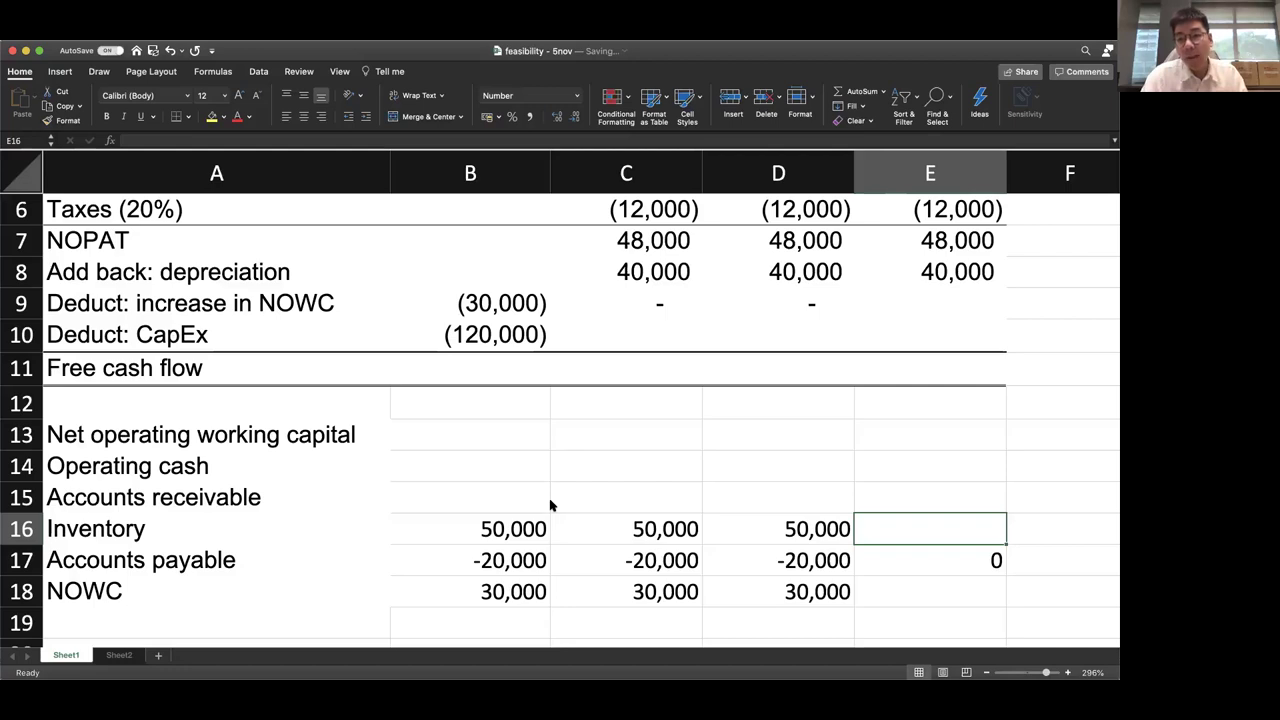
text(0)
key(Return)
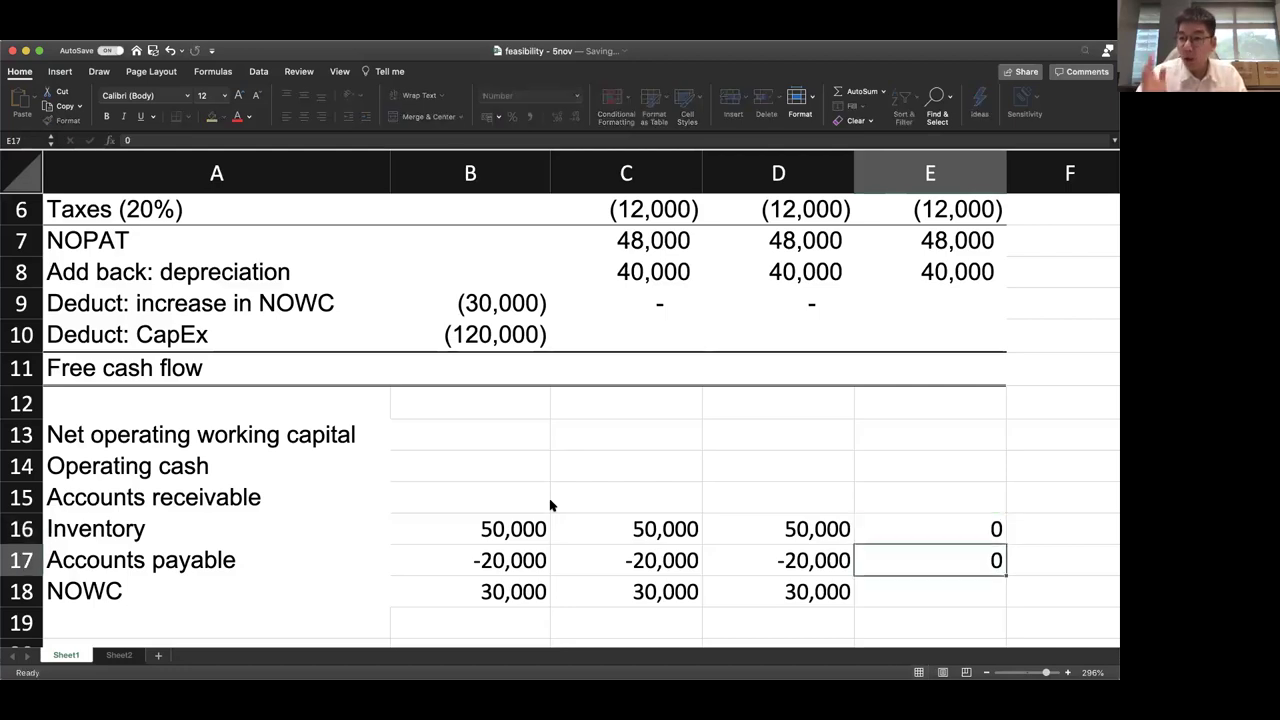
Fill the NOWC total formula from D18 across to year 3 in E18
key(Return)
key(Left)
key(shift+Right)
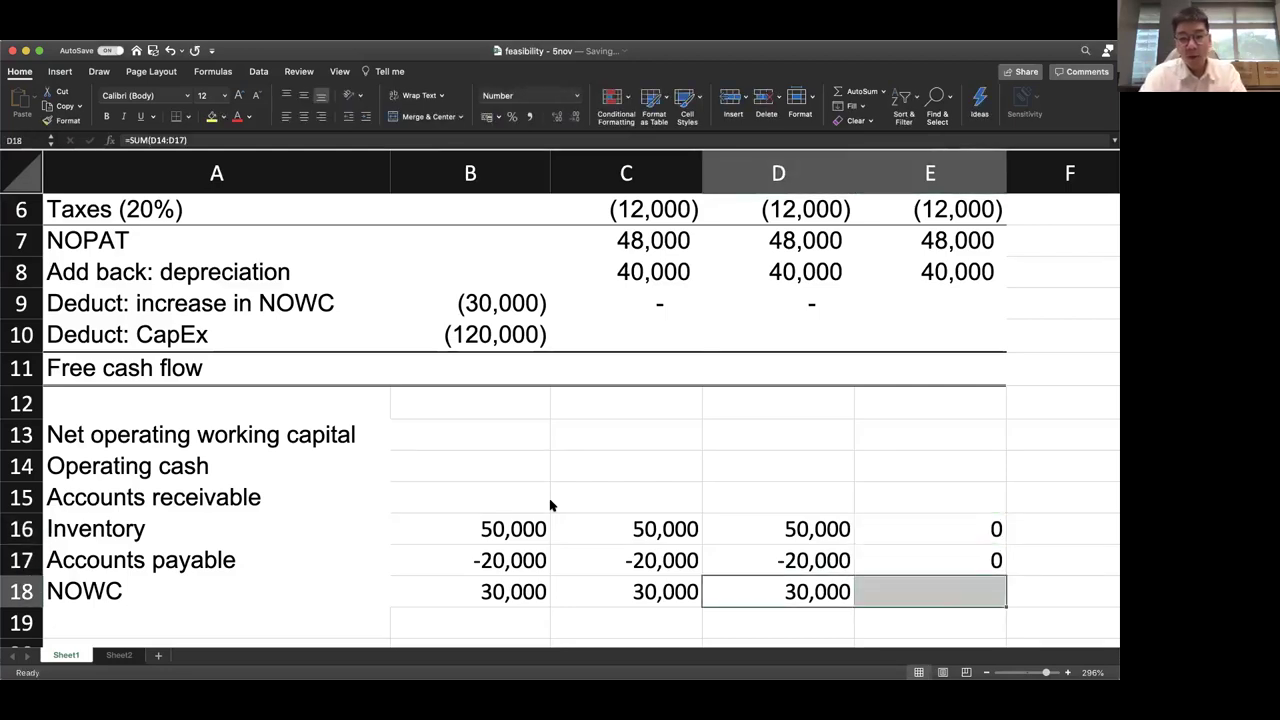
key(ctrl+r)
Fill the increase in NOWC formula from D9 across to year 3 in E9
key(Up)
key(Up)
key(Up)
key(Up)
key(Up)
key(shift+Right)
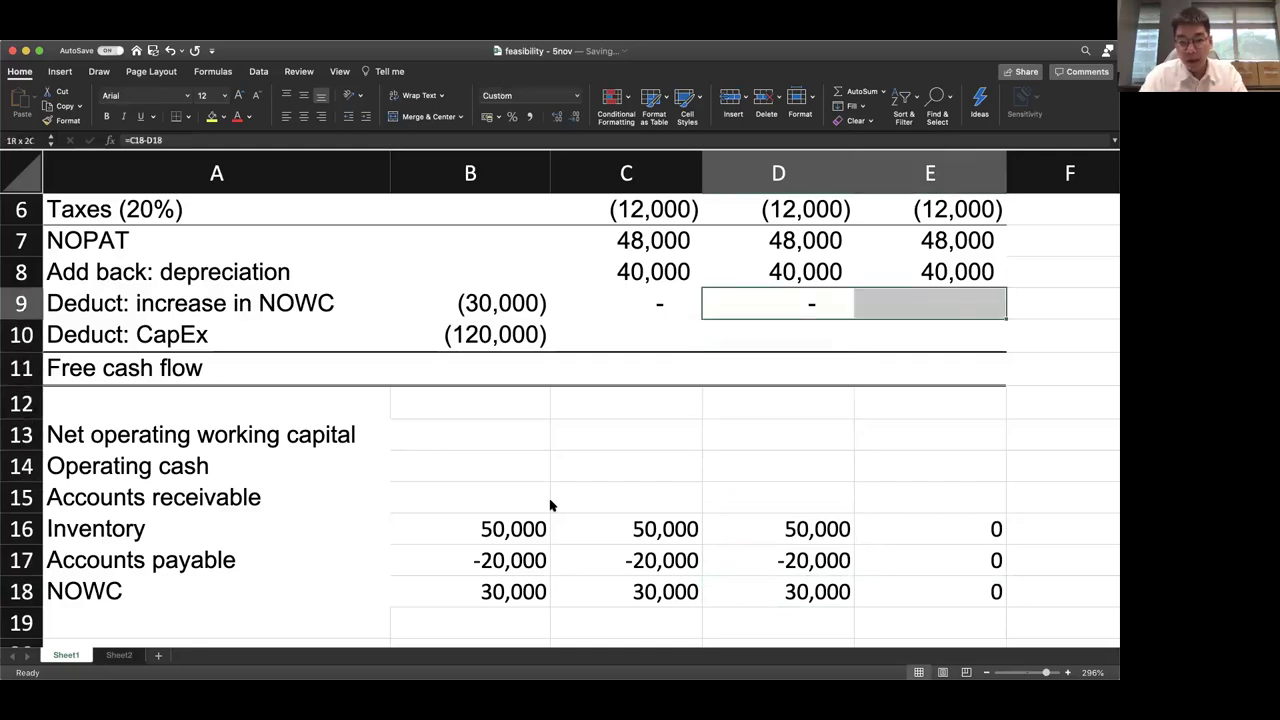
key(super+r)
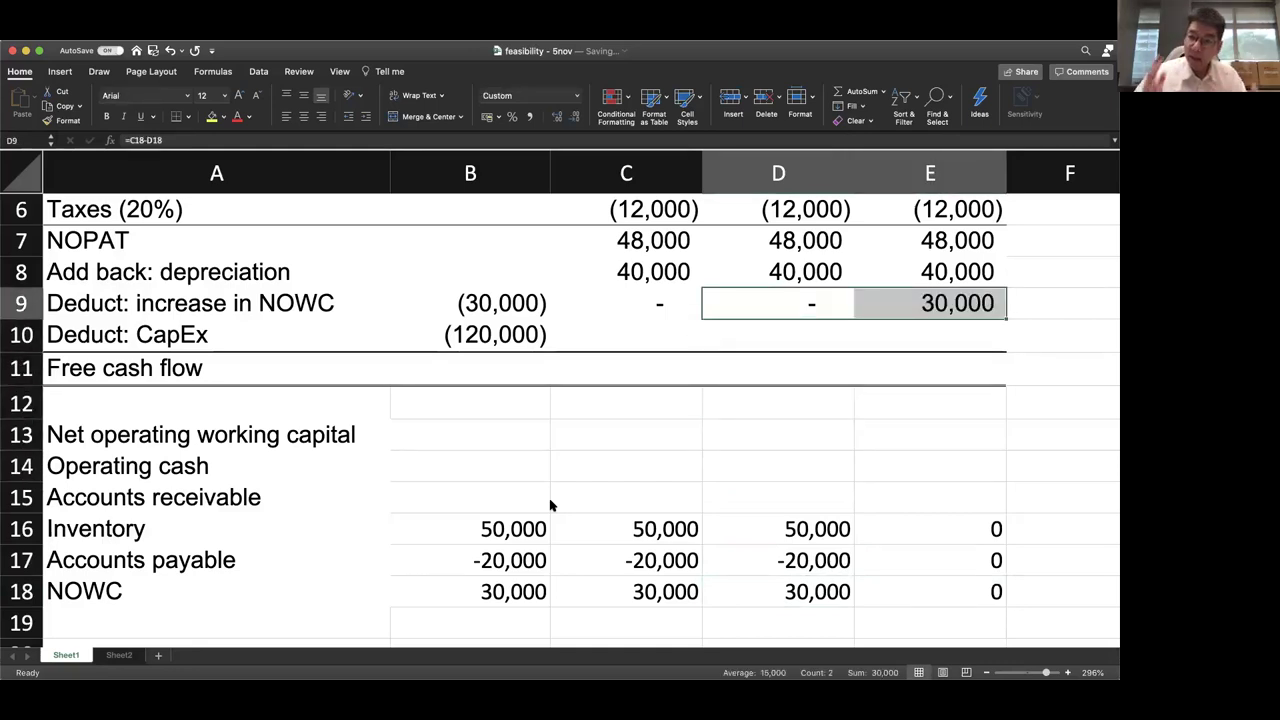
Examine the increase in NOWC row across the years and the CapEx row beneath it
key(Down)
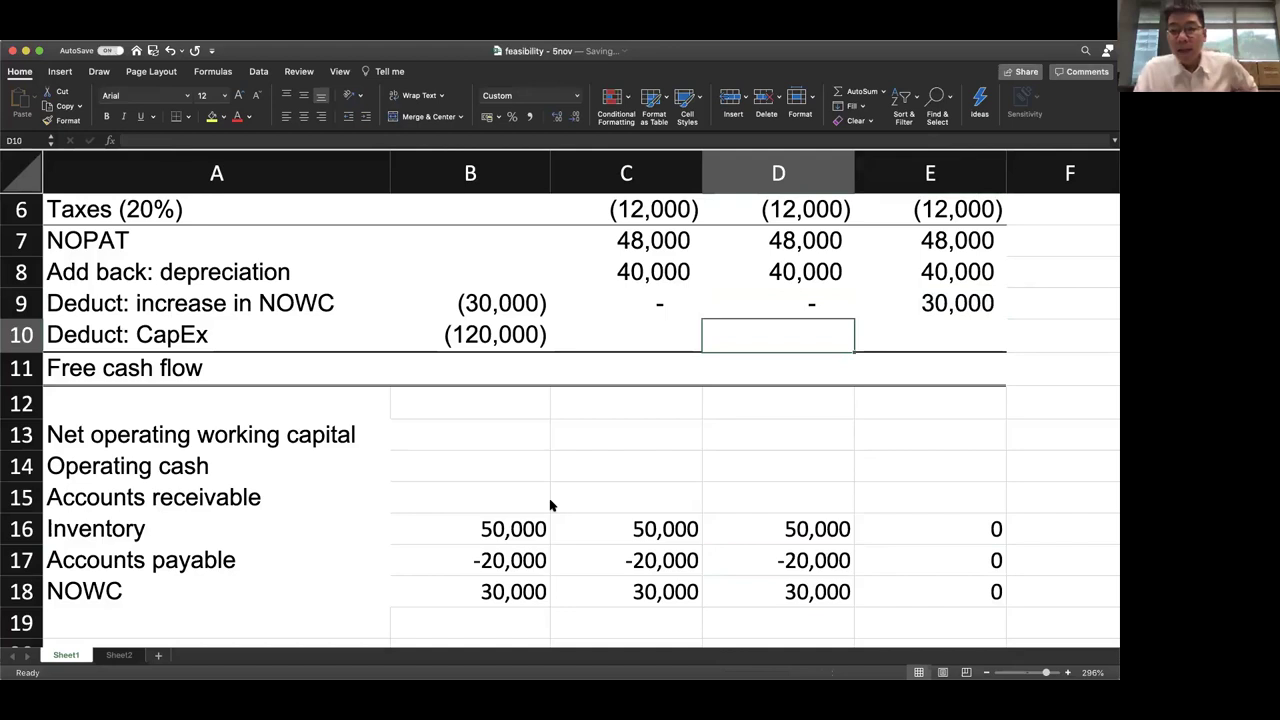
key(Up)
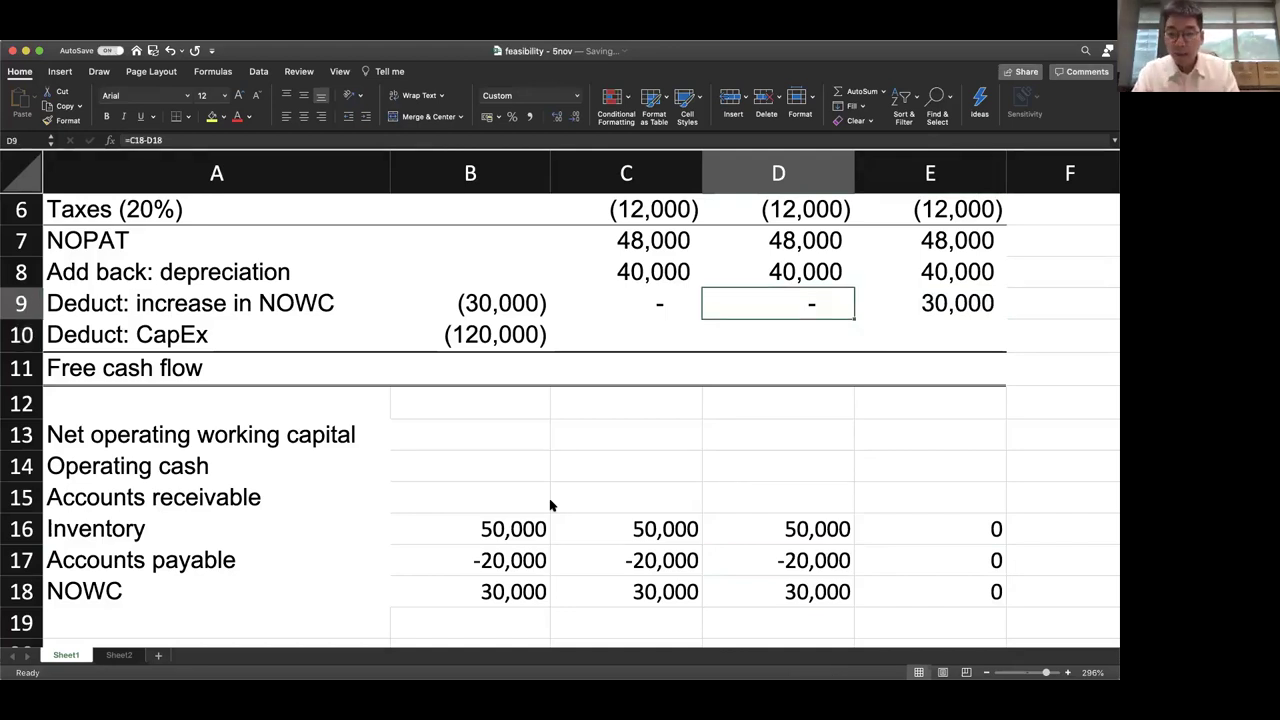
key(Left)
key(Left)
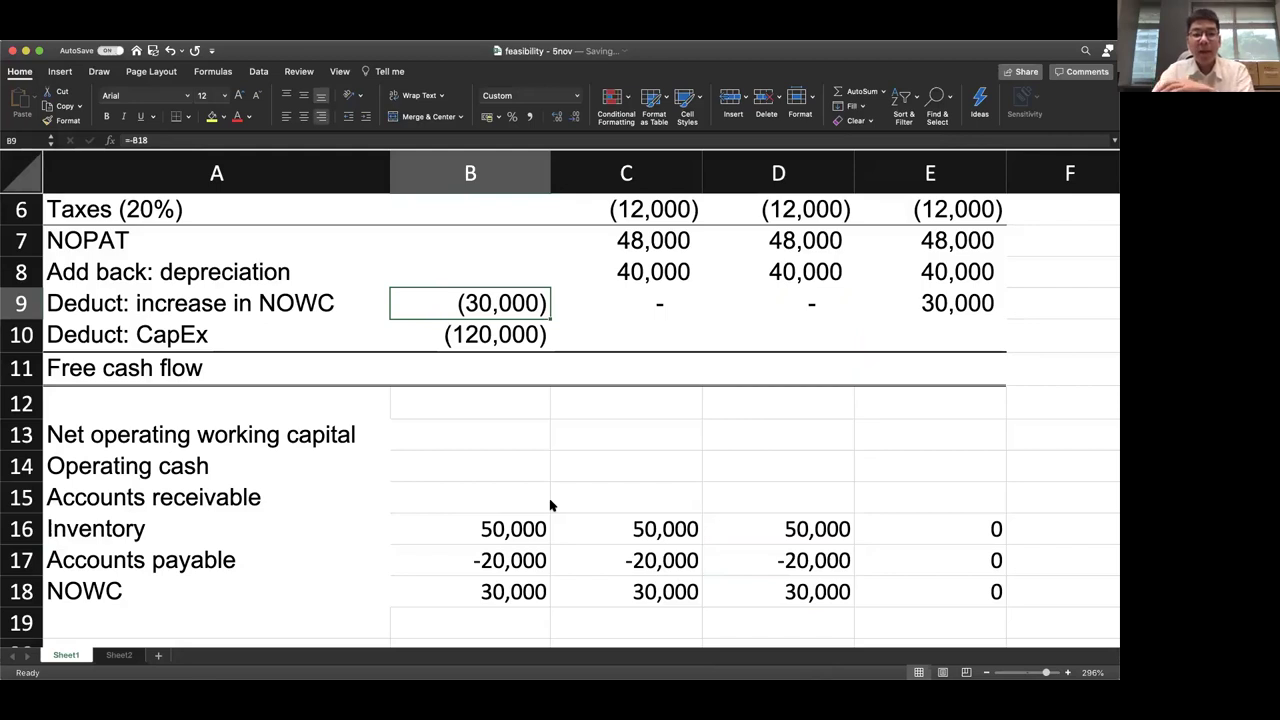
key(Down)
key(Right)
key(Right)
key(Right)
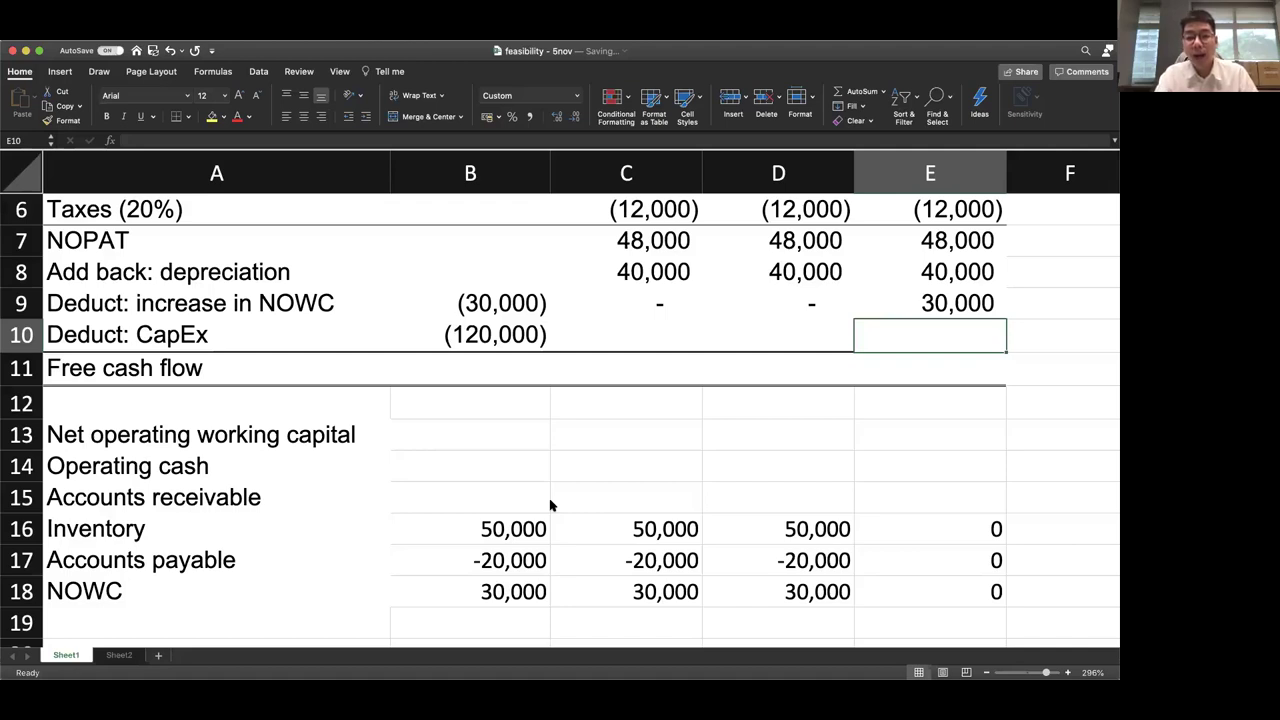
Label a new schedule below NOWC with "Net fixed assets" in A20 and "Gross fixed assets" in A21
key(Down)
key(Down)
key(Down)
key(Down)
key(Down)
key(Down)
key(Down)
key(Down)
key(Down)
key(Left)
key(Left)
key(Left)
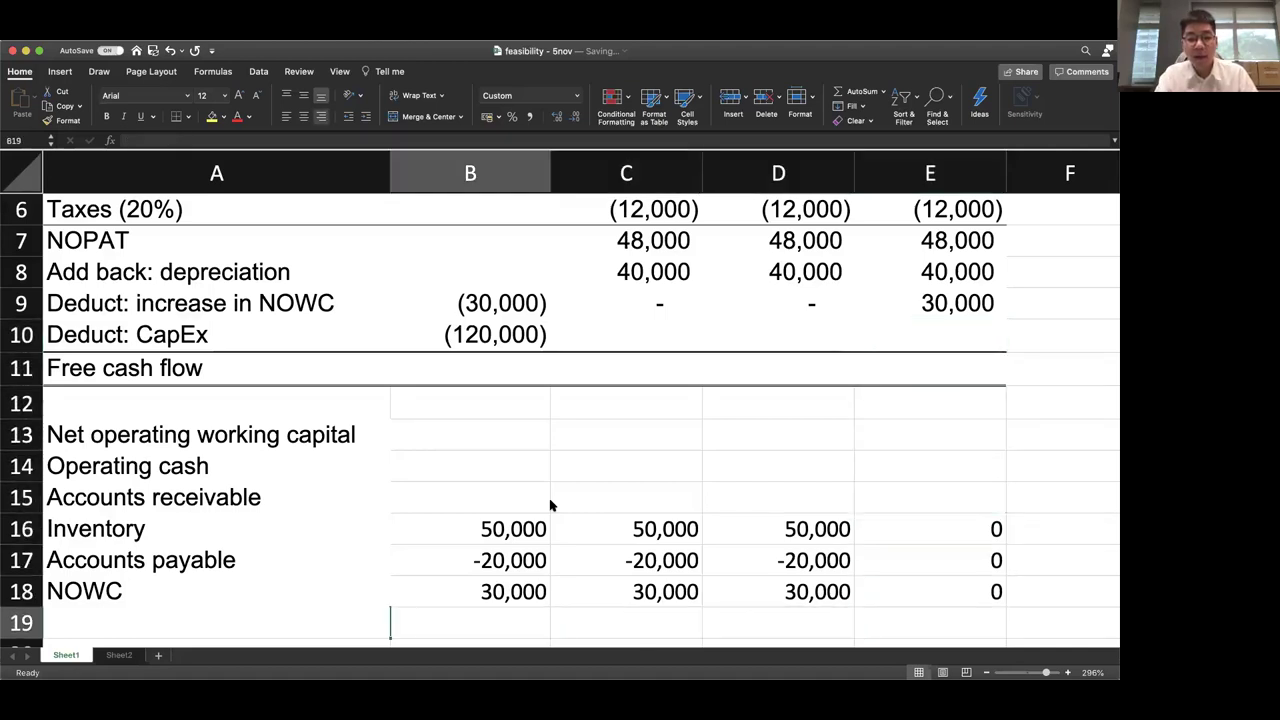
key(Left)
key(Down)
text(Net fixed asset)
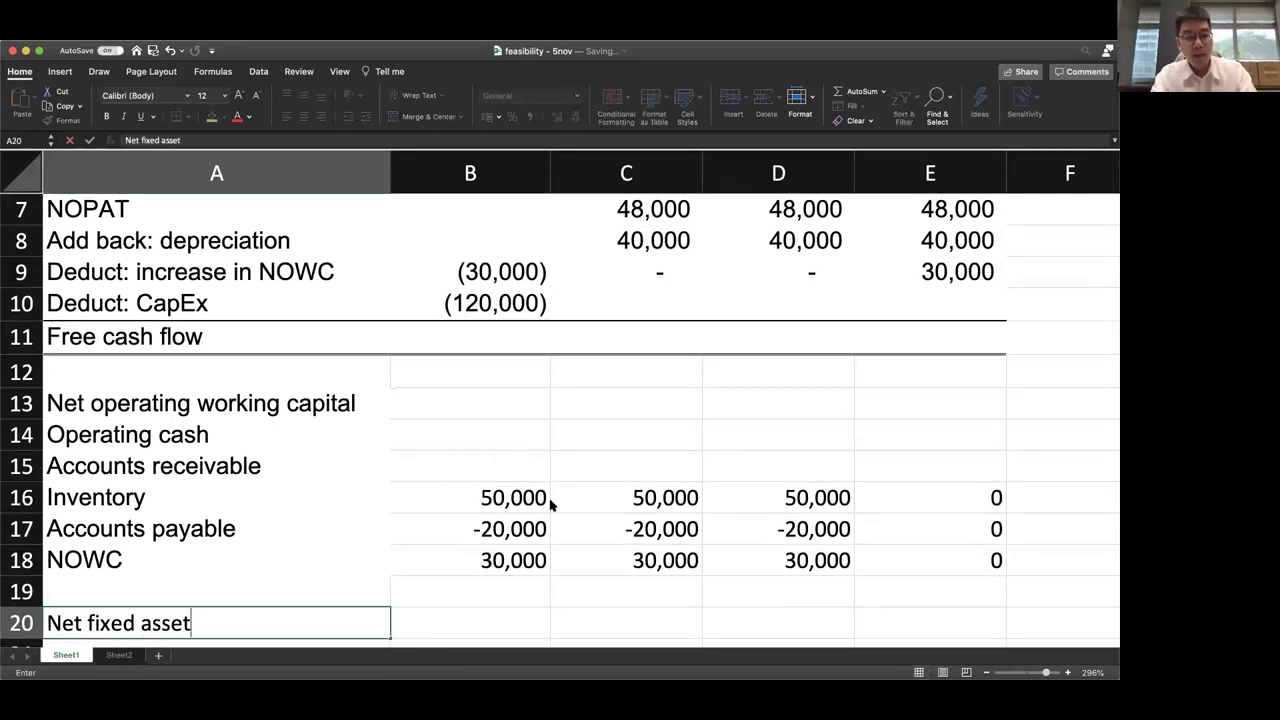
text(s)
key(Return)
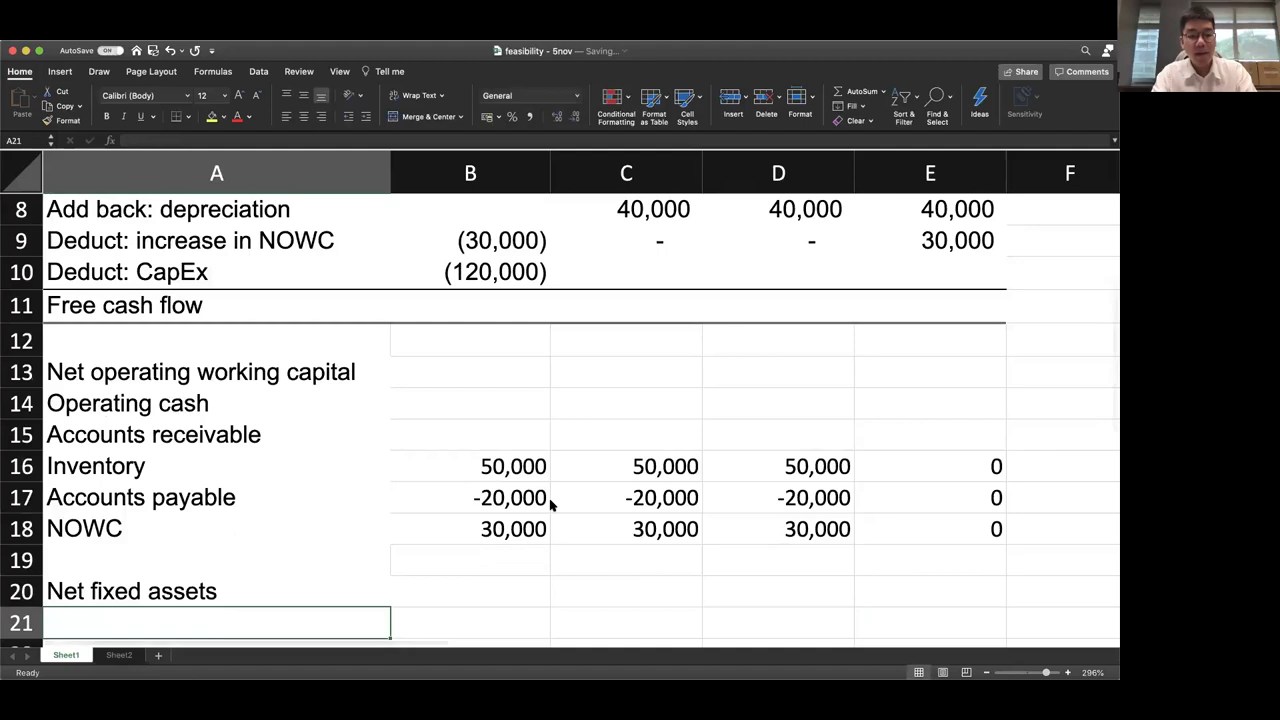
text(Gross )
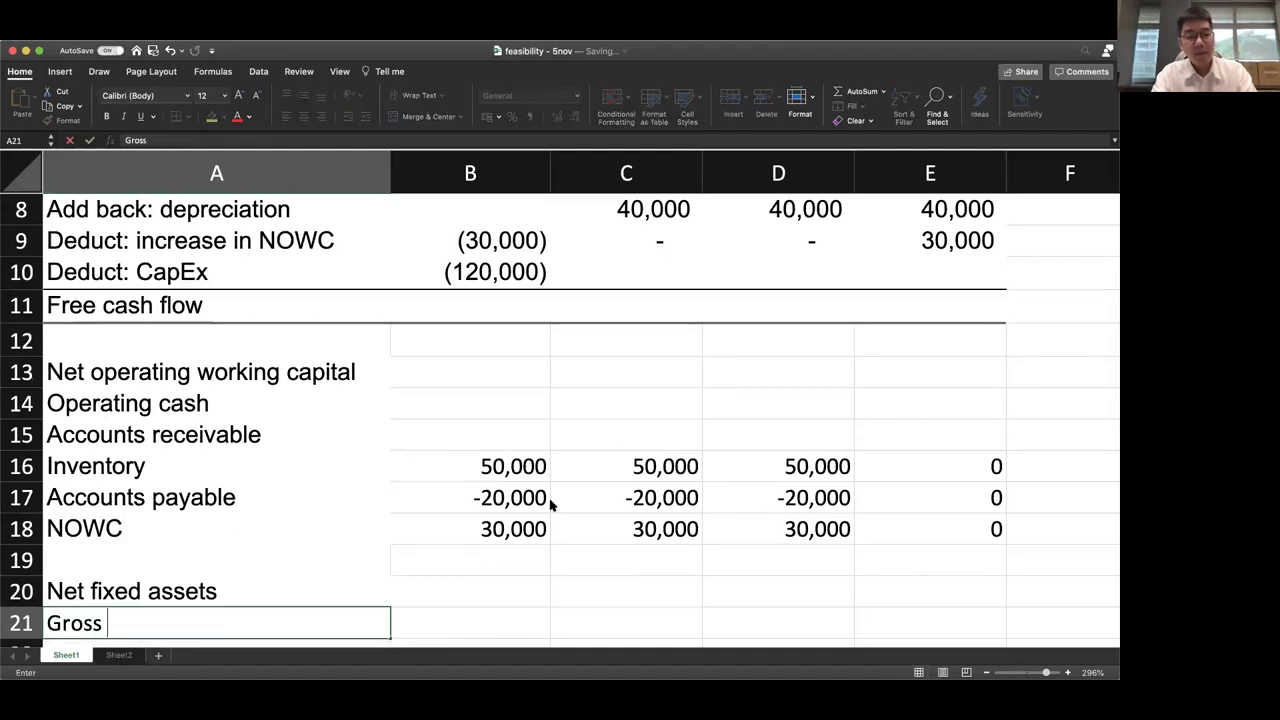
text(f)
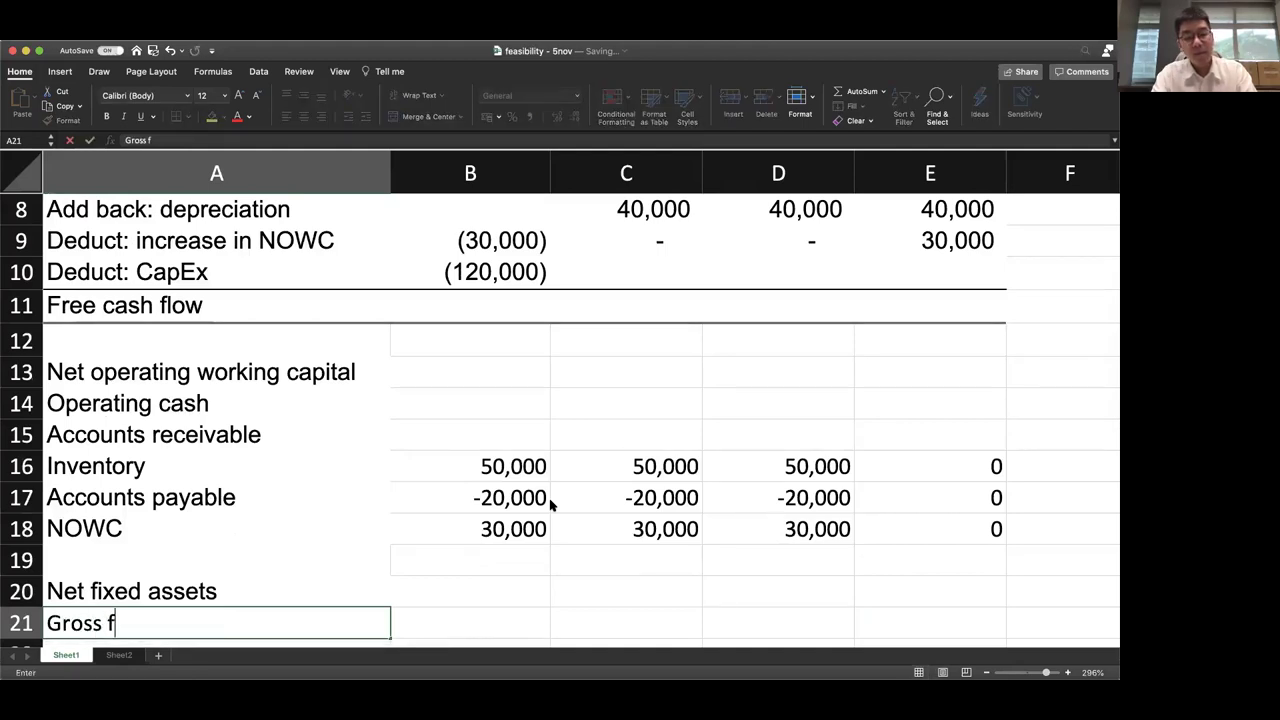
text(ixed assets)
key(Return)
Calculate year 0 gross fixed assets in B21 from the CapEx with the formula =-B10
key(Right)
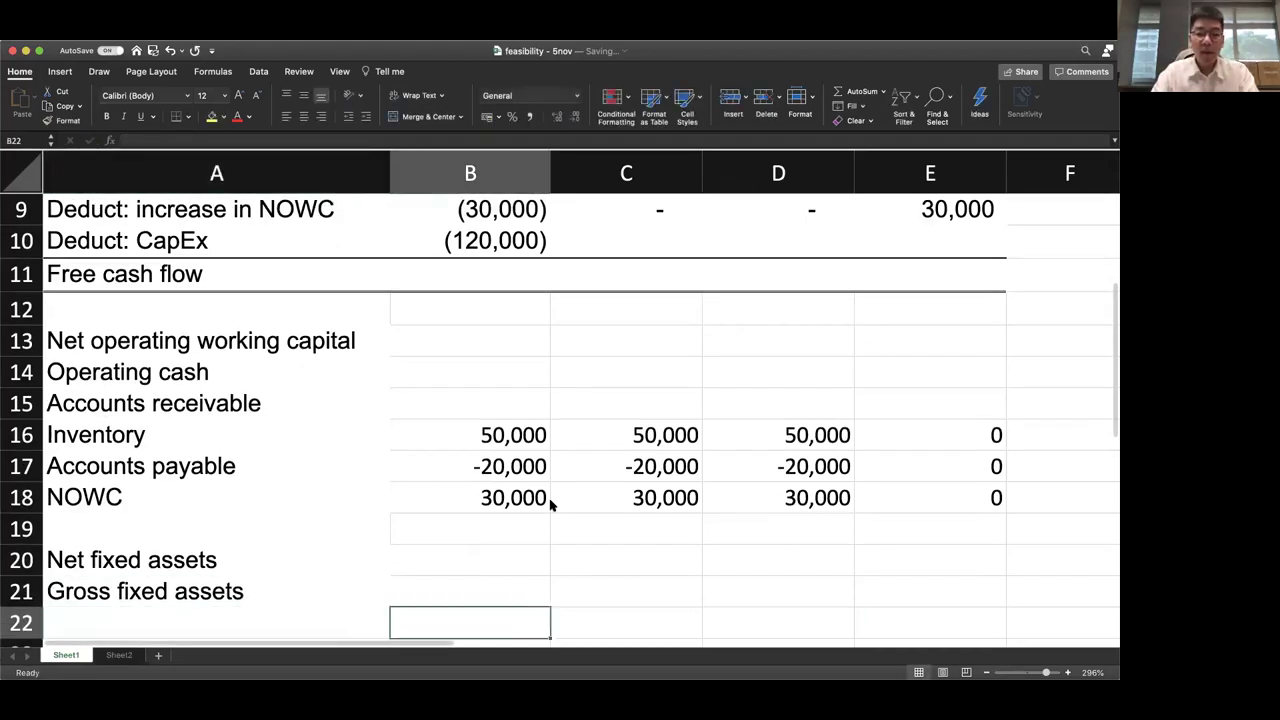
key(Up)
text(=-)
key(Up)
key(Up)
key(Up)
key(Up)
key(Up)
key(Up)
key(Up)
key(Up)
key(Up)
key(Up)
key(Up)
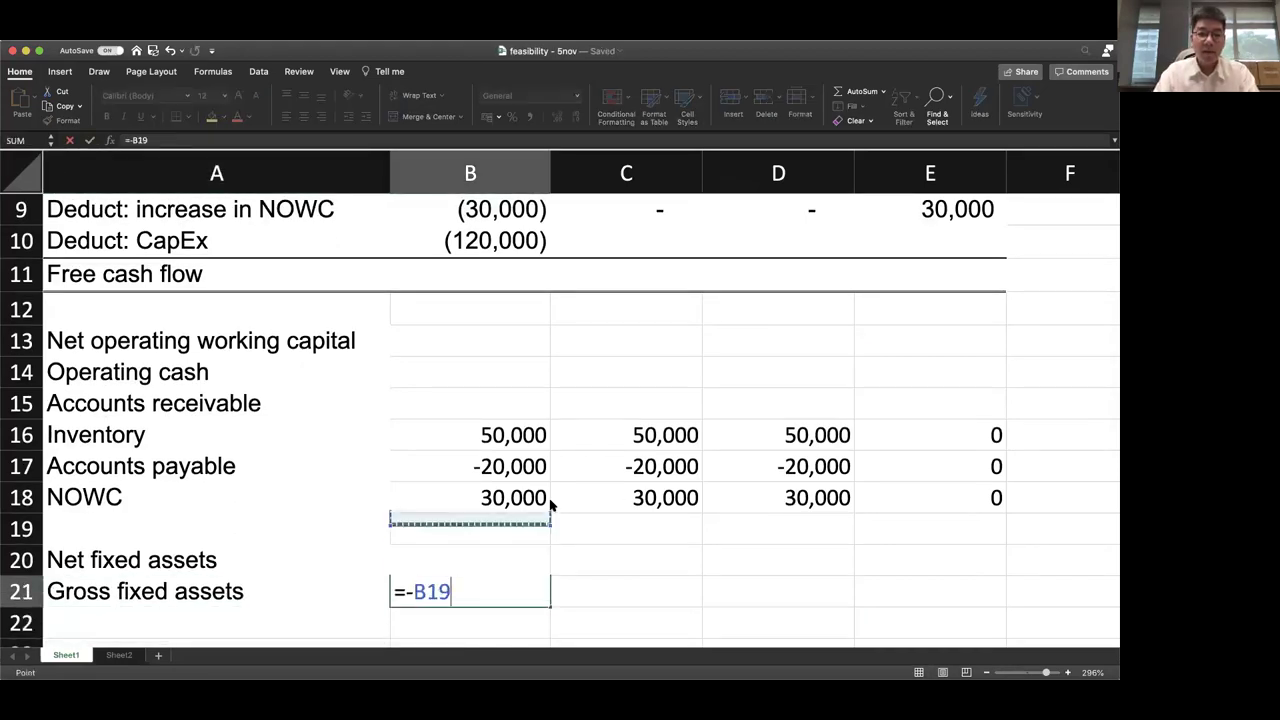
key(Return)
Carry gross fixed assets forward with =B21 in C21 and fill it across to year 3 in E21
key(Up)
text(=)
key(Left)
key(ctrl+Return)
key(shift+Right)
key(shift+Right)
key(ctrl+r)
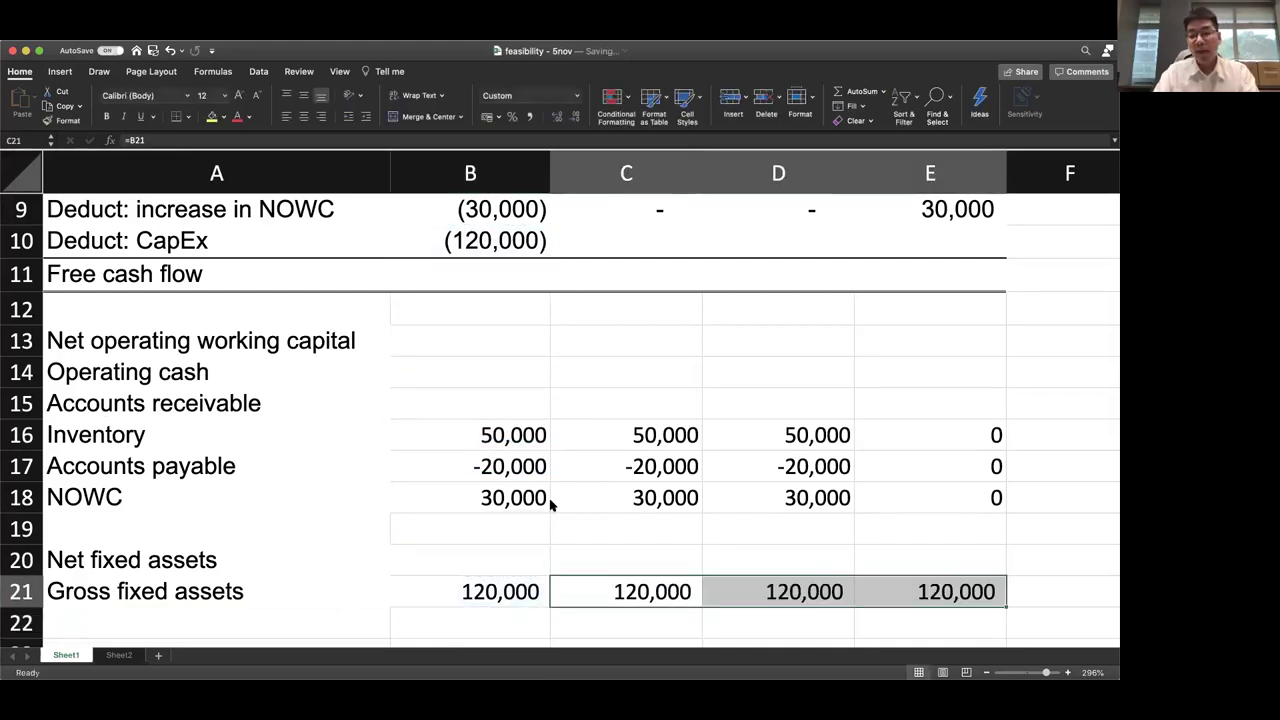
Add the row label "Cumulative depreciation" in A22 under gross fixed assets
key(Down)
key(Left)
key(Left)
text(Cumulative drec)
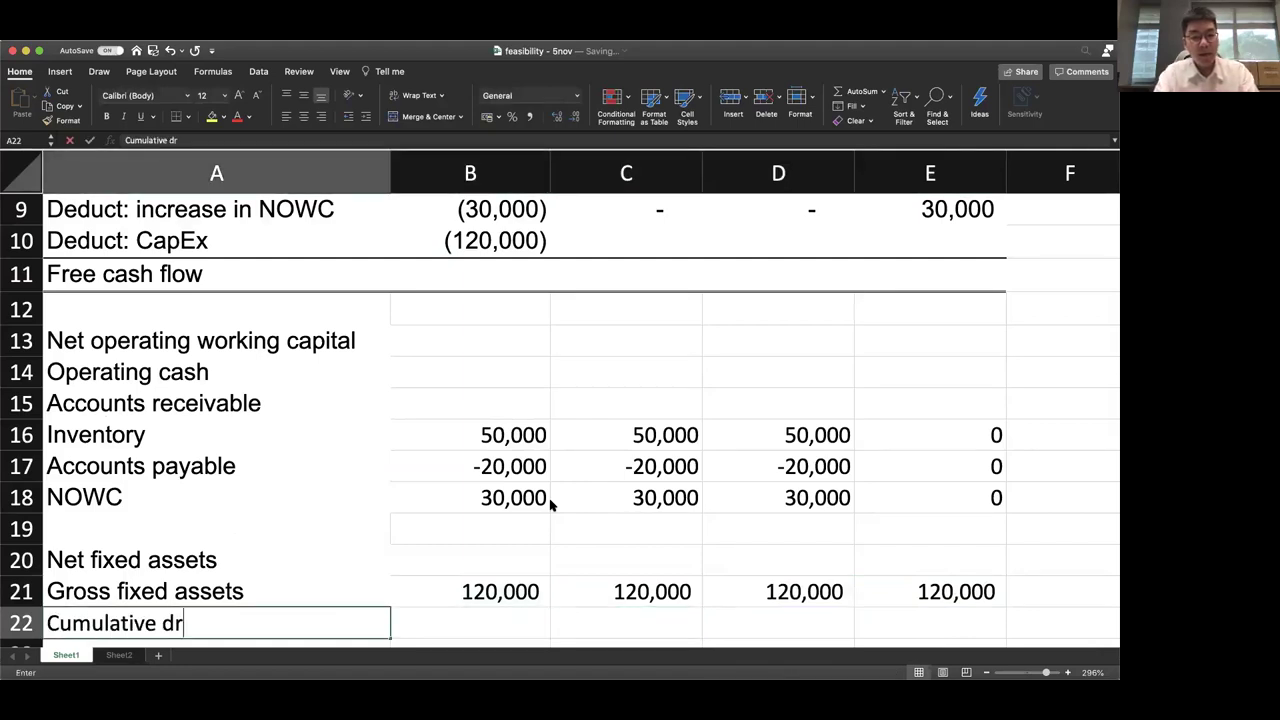
key(BackSpace)
key(BackSpace)
key(BackSpace)
text(epreciation)
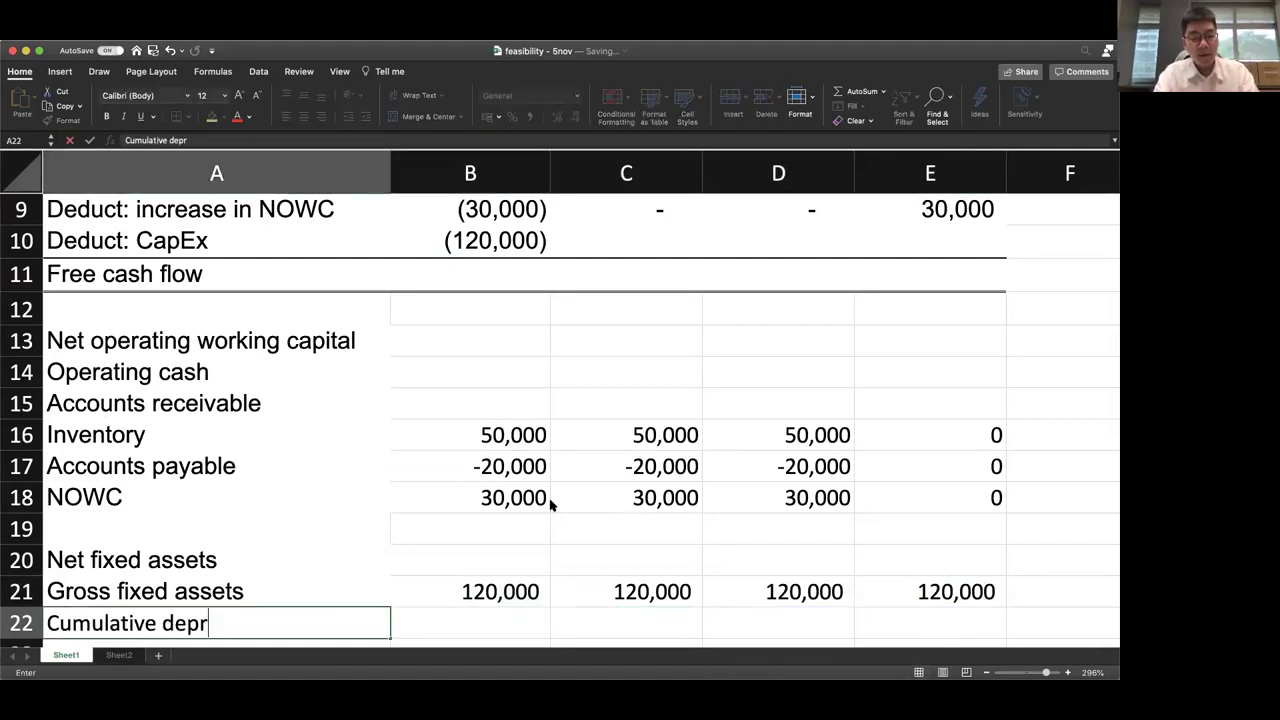
key(Tab)
Link year 1 cumulative depreciation in C22 to the depreciation row with the formula =C4
key(Tab)
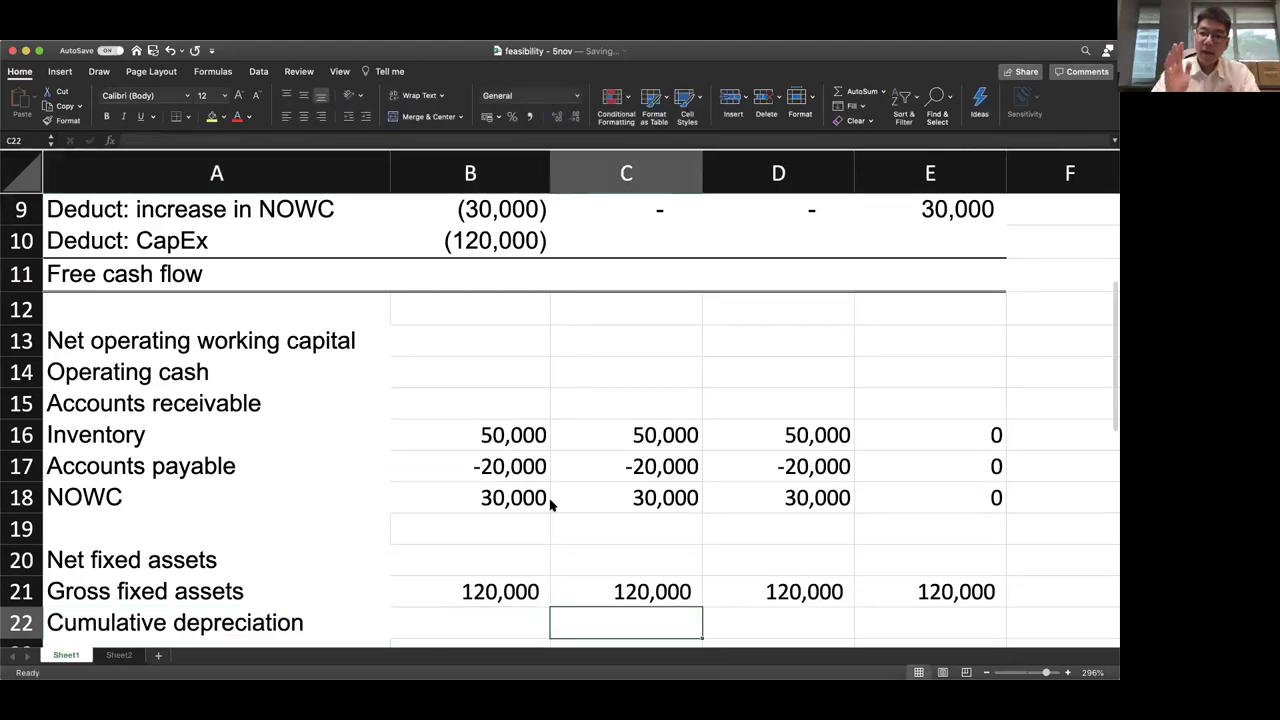
text(=)
key(Up)
key(Up)
key(Up)
key(Up)
key(Up)
key(Up)
key(Up)
key(Up)
key(Up)
key(Up)
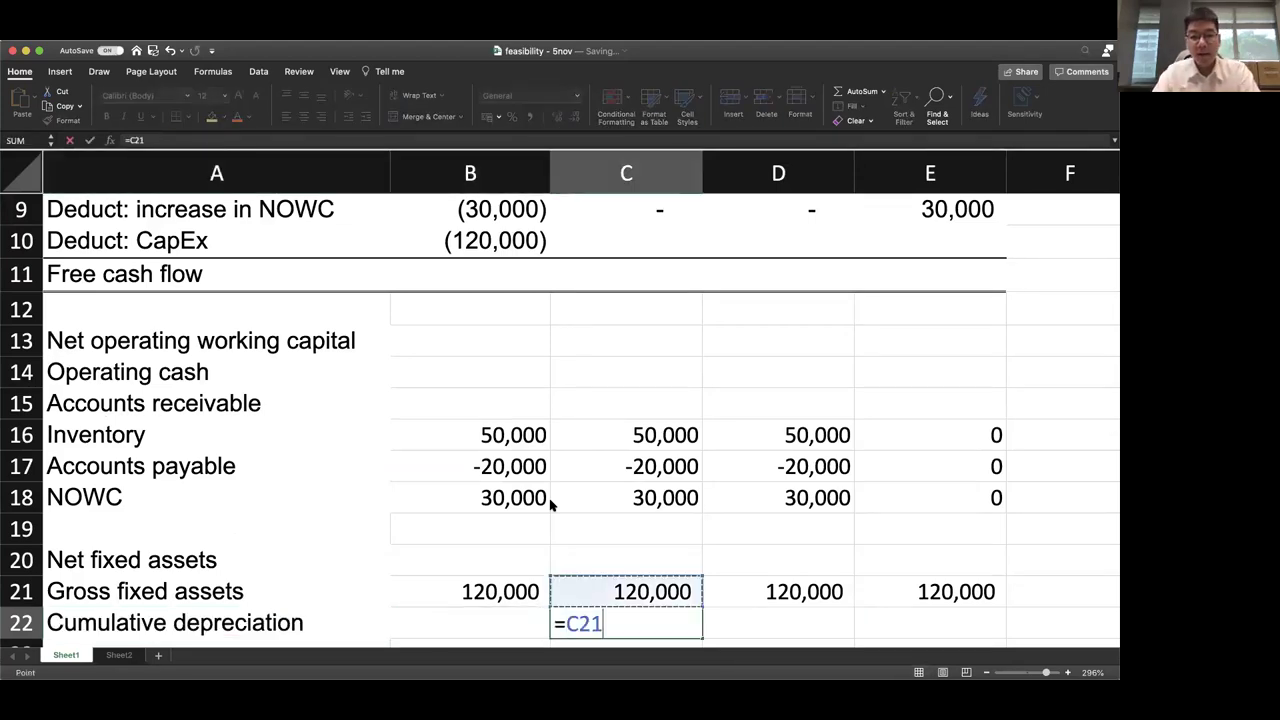
key(Up)
key(Up)
key(Up)
key(Up)
key(Up)
key(Up)
key(Up)
key(Up)
key(Up)
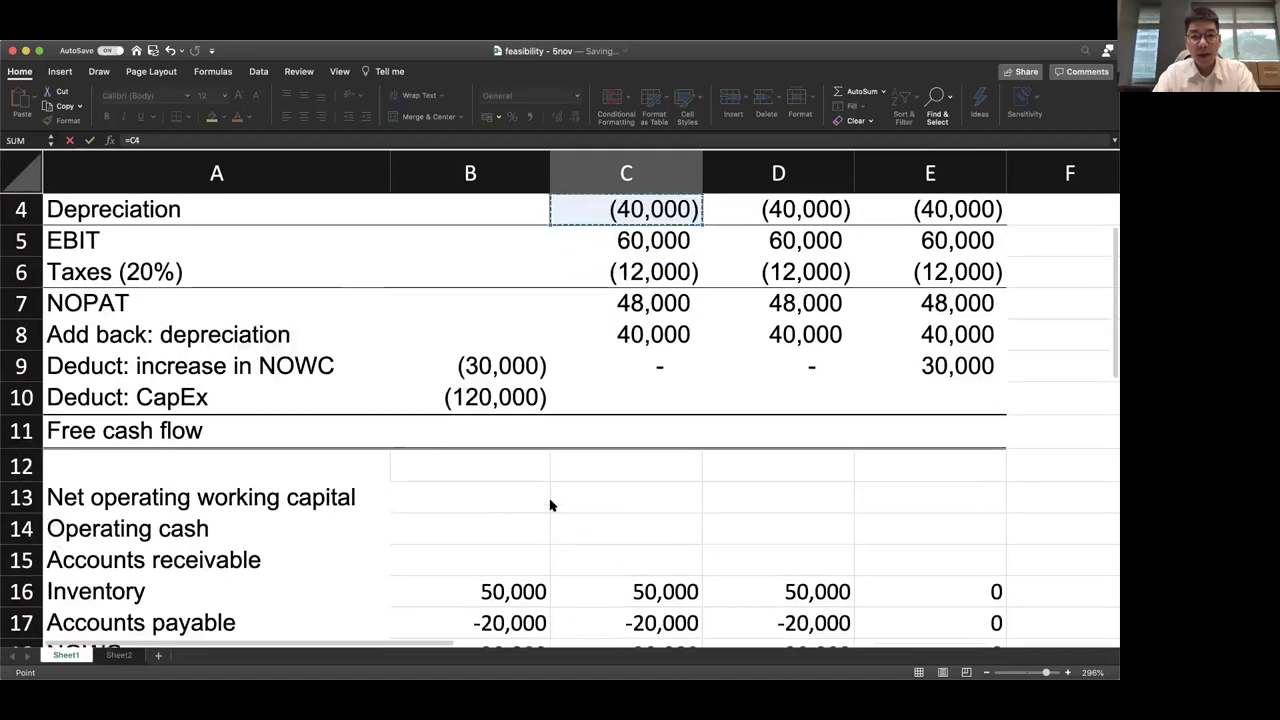
key(Down)
key(Return)
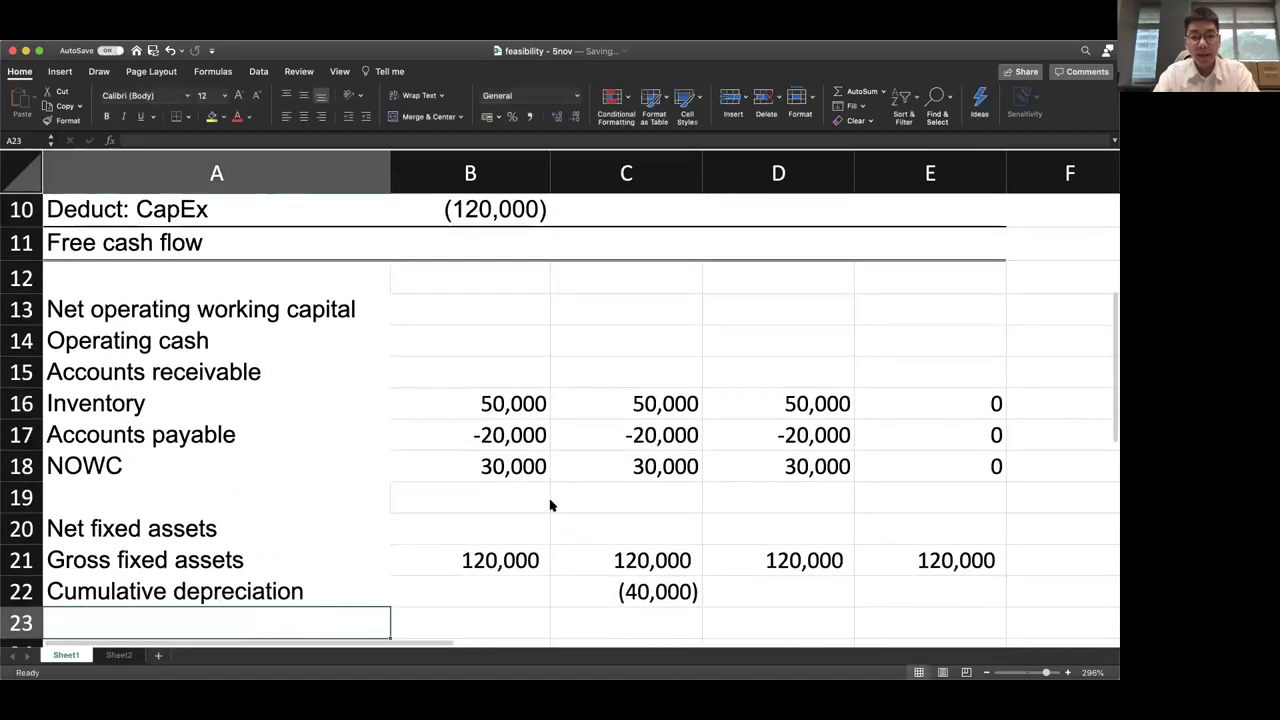
Calculate year 2 cumulative depreciation in D22 with the formula =C22+D4 and fill it across to year 3 in E22
key(Right)
key(Right)
key(Right)
key(Up)
text(=)
key(Left)
text(+)
key(Up)
key(Up)
key(Up)
key(Up)
key(Up)
key(Up)
key(Up)
key(Up)
key(Up)
key(Up)
key(Up)
key(Up)
key(Up)
key(Up)
key(Up)
key(Up)
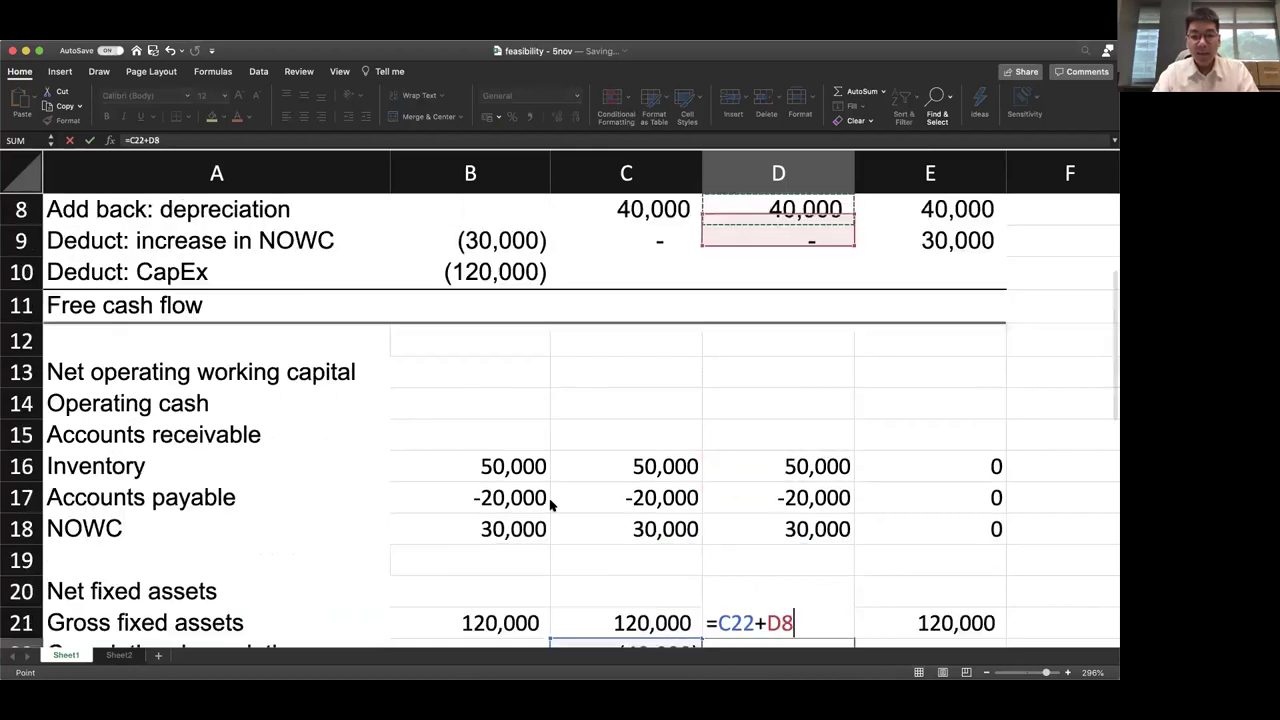
key(Up)
key(Up)
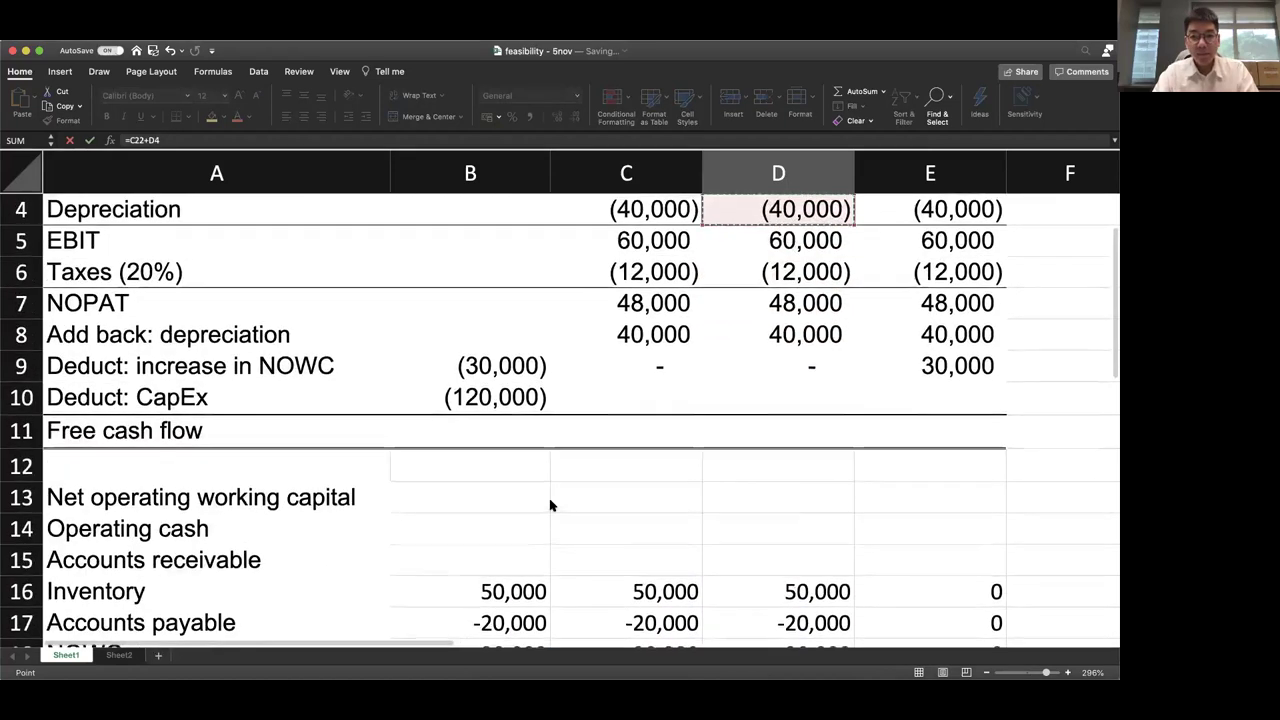
key(Return)
key(shift+Right)
key(ctrl+r)
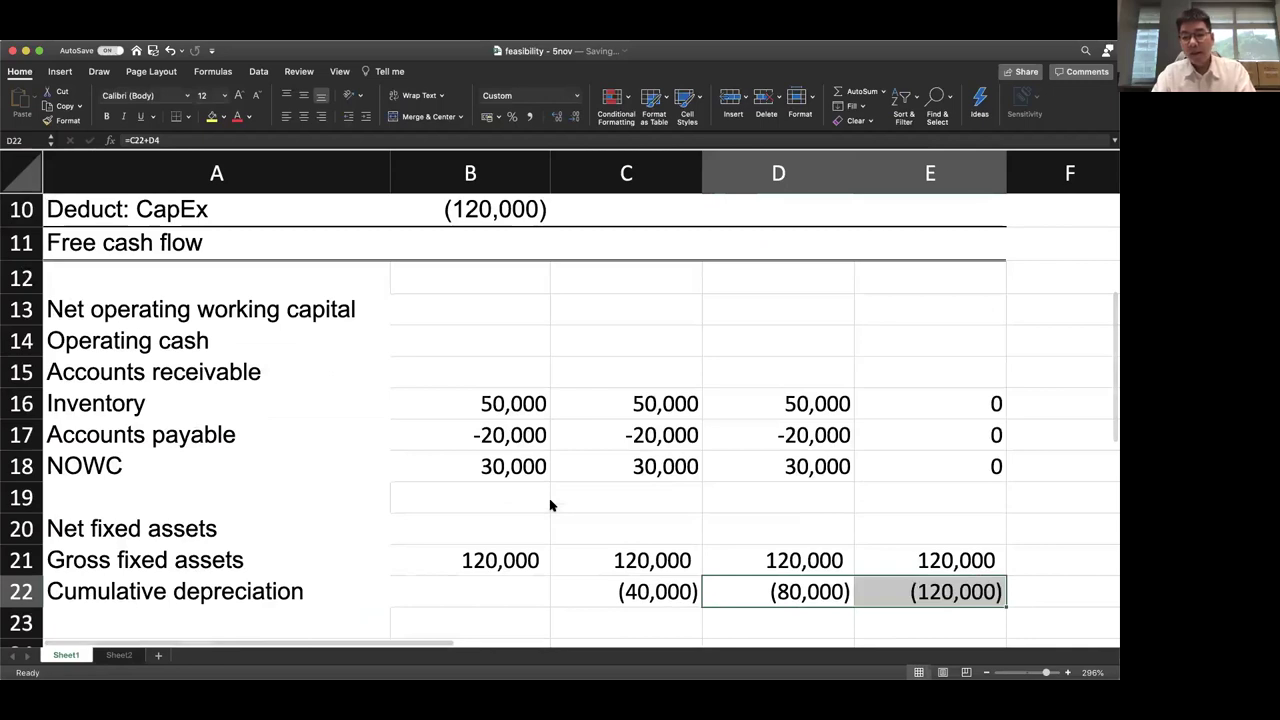
Add the row label "Net book value" in A23 under cumulative depreciation
key(Down)
key(Down)
key(Home)
key(Up)
text(Net )
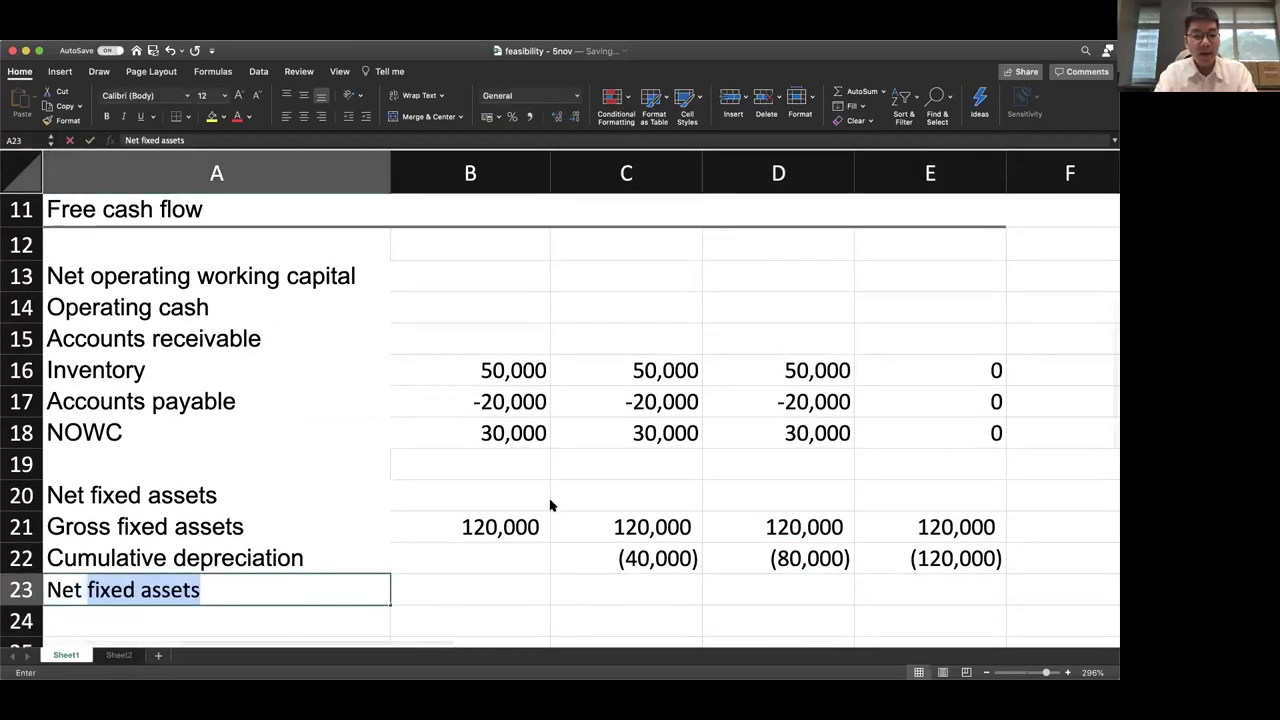
text(book value)
key(Tab)
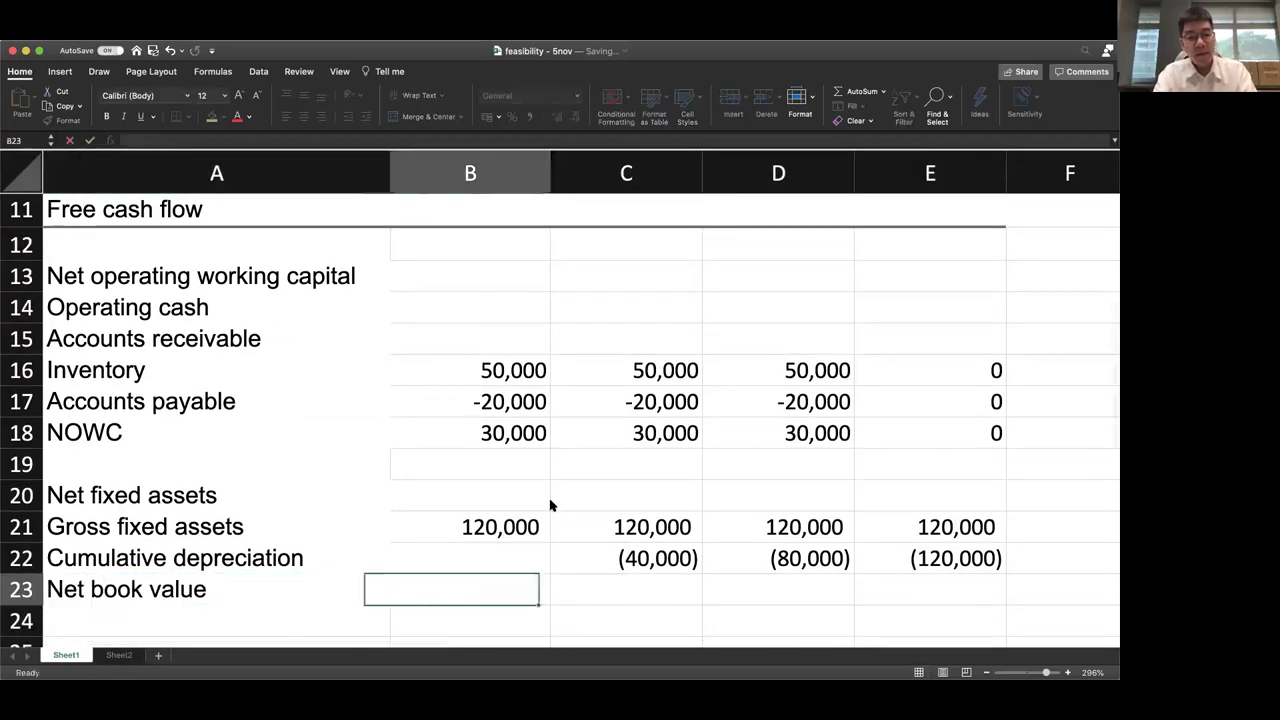
Calculate net book value in B23 with =SUM(B21:B22) and fill the formula across to year 3 in E23
key(Tab)
key(Left)
text(=sum()
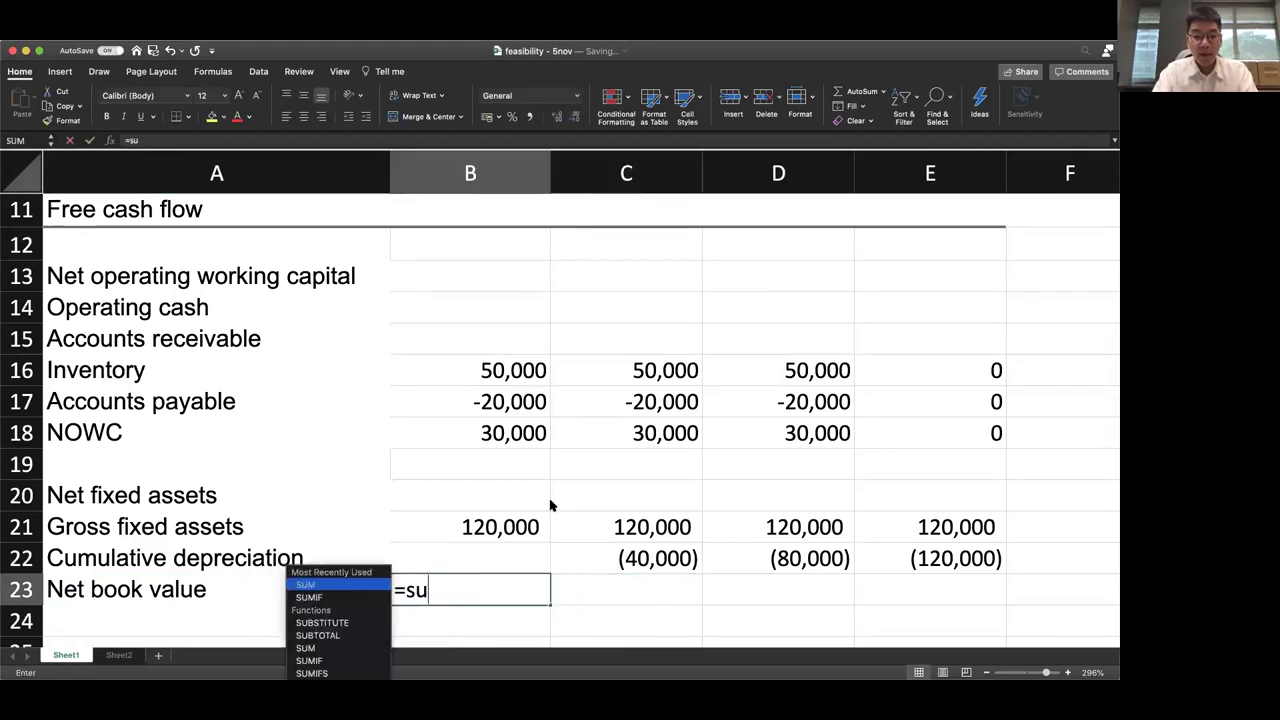
key(Up)
key(shift+Up)
key(Return)
key(Up)
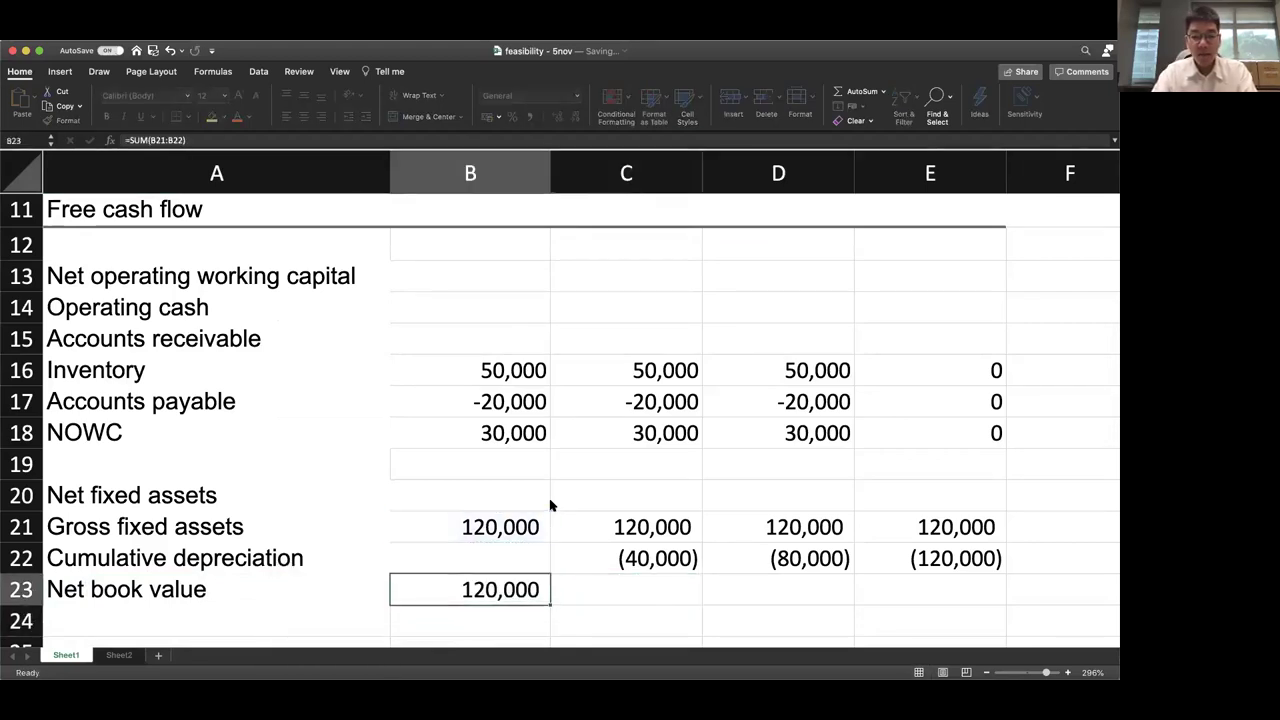
key(shift+Right)
key(shift+Right)
key(shift+Right)
key(ctrl+r)
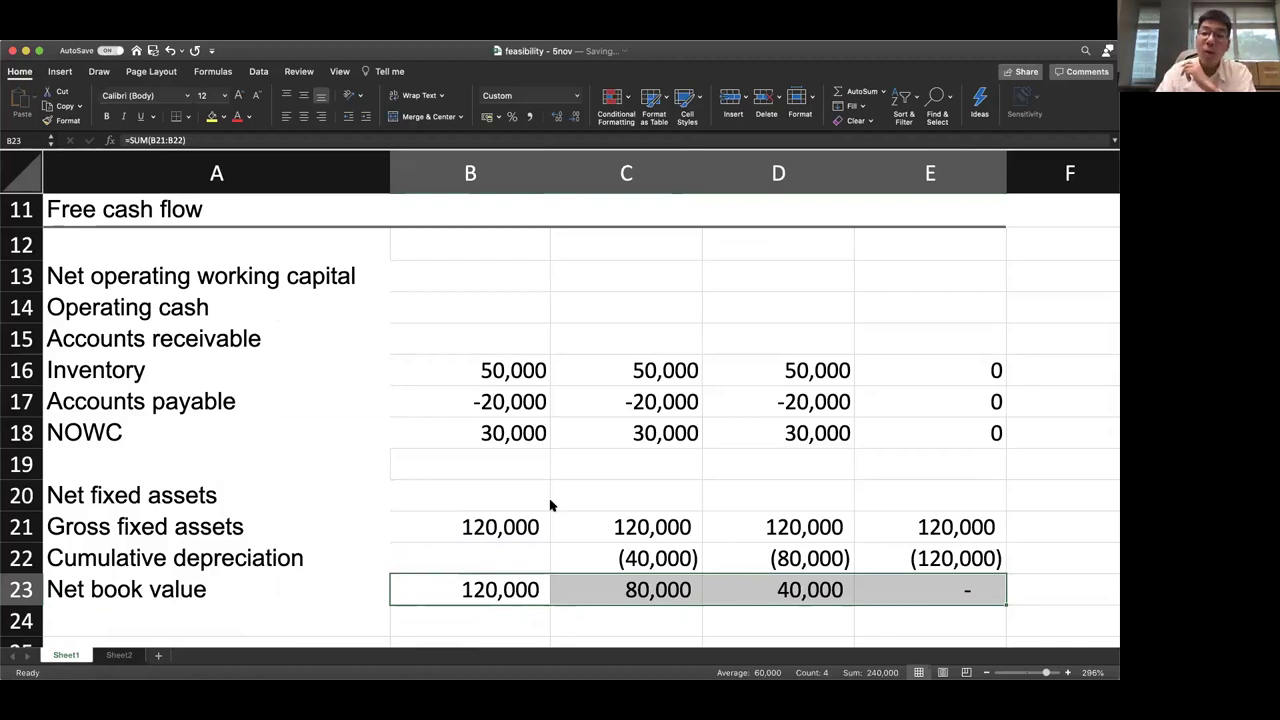
Remove the background fill from all cells of the sheet
key(Up)
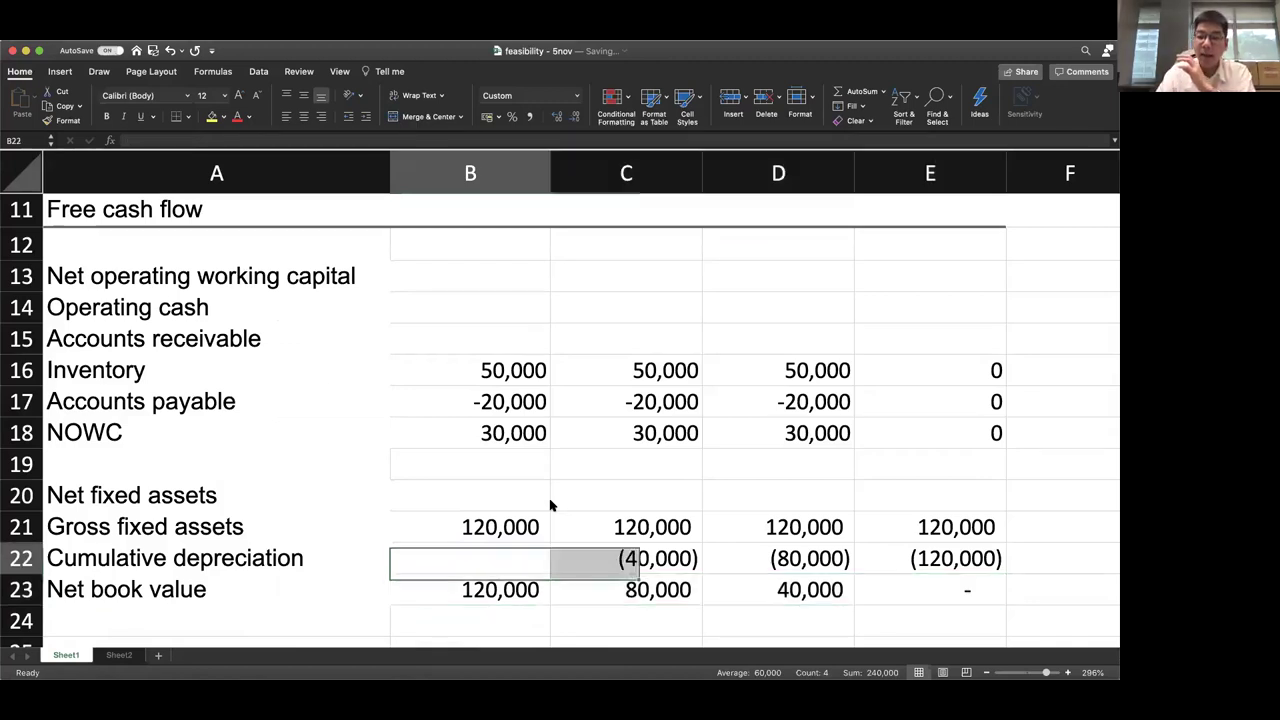
key(super+a)
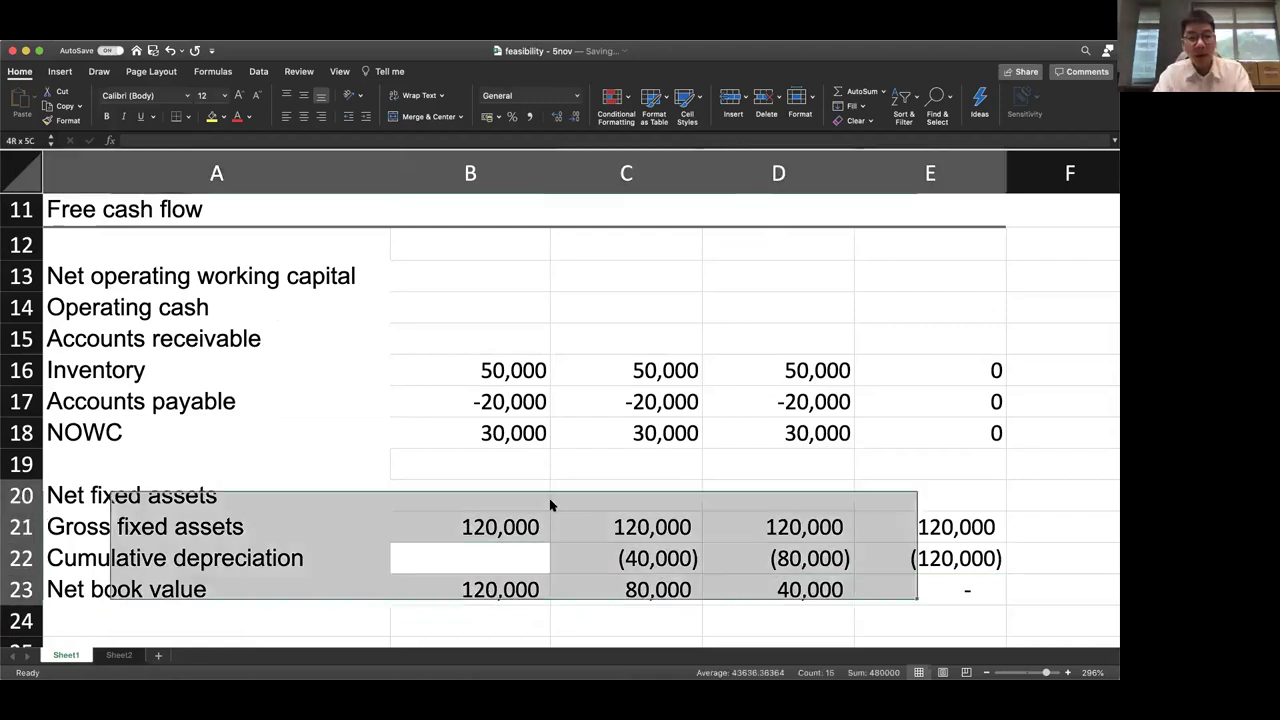
key(super+a)
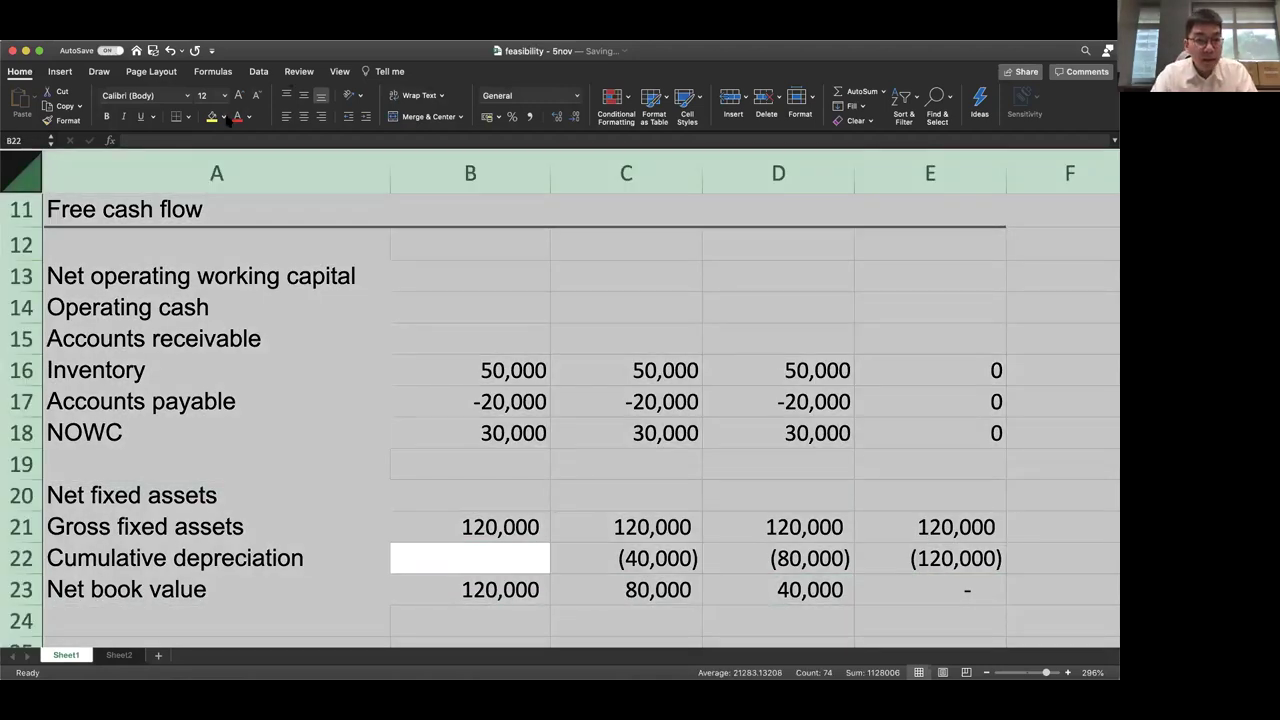
click(397, 247)
Enter the year 3 after-tax salvage value in the CapEx row, cell E10, with the formula =10000*(1-20%)
scroll(406, 254, up, 3)
click(406, 252)
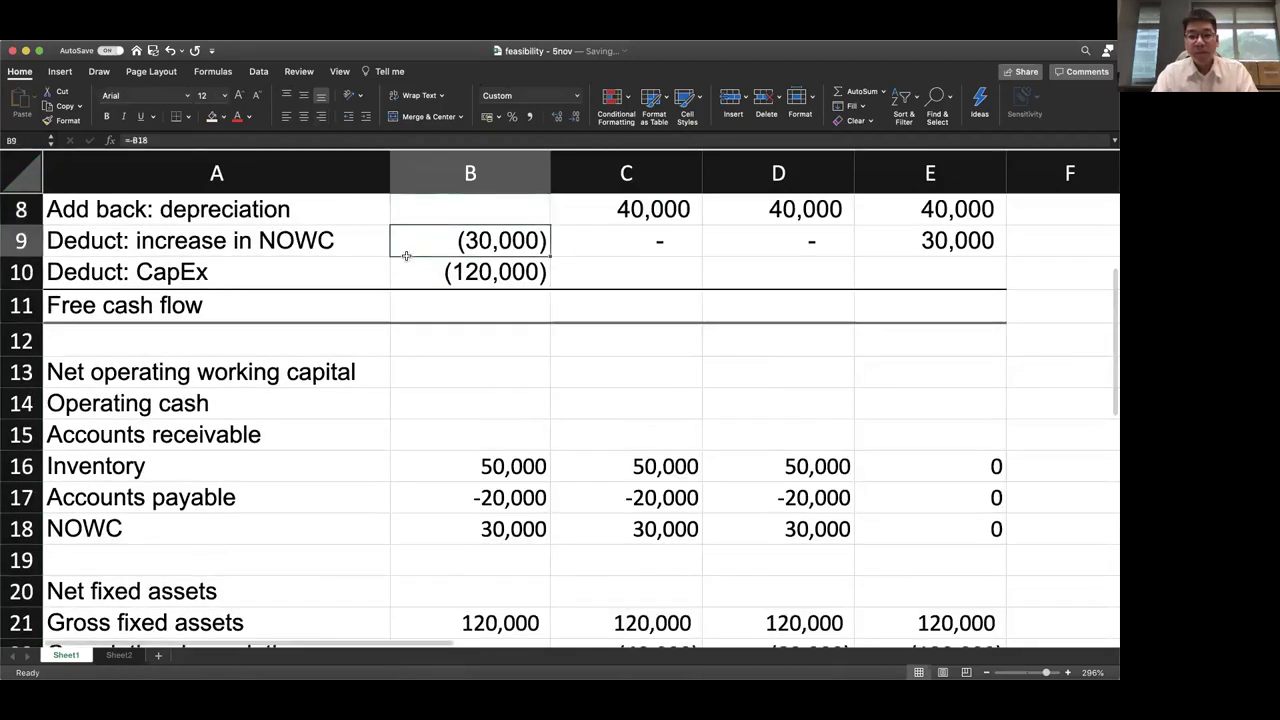
key(Down)
key(Right)
key(Right)
key(Right)
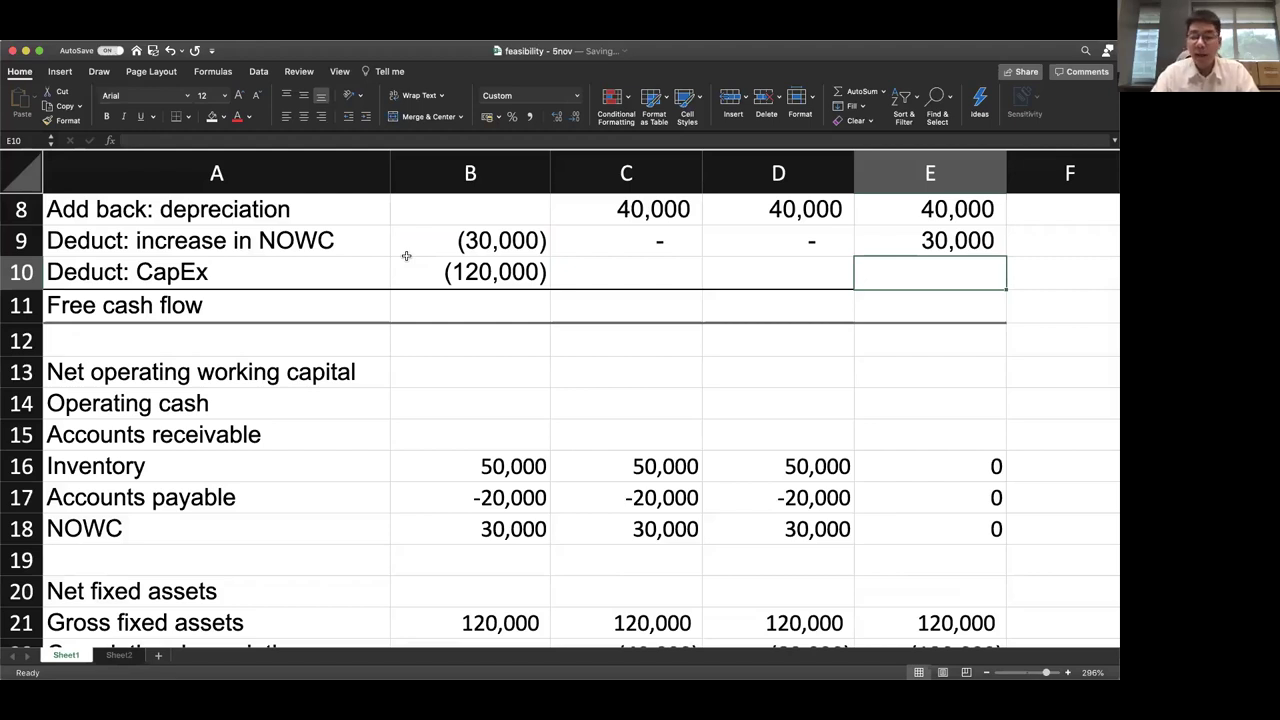
text(=)
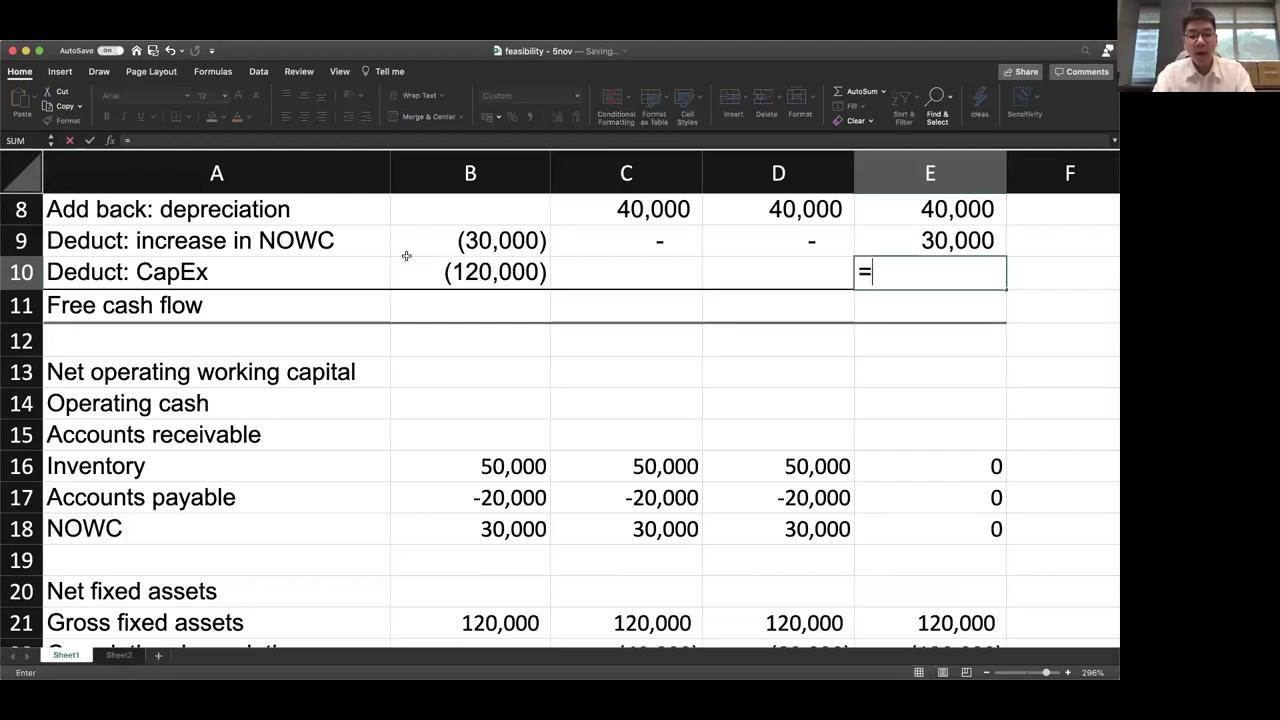
text(10000*)
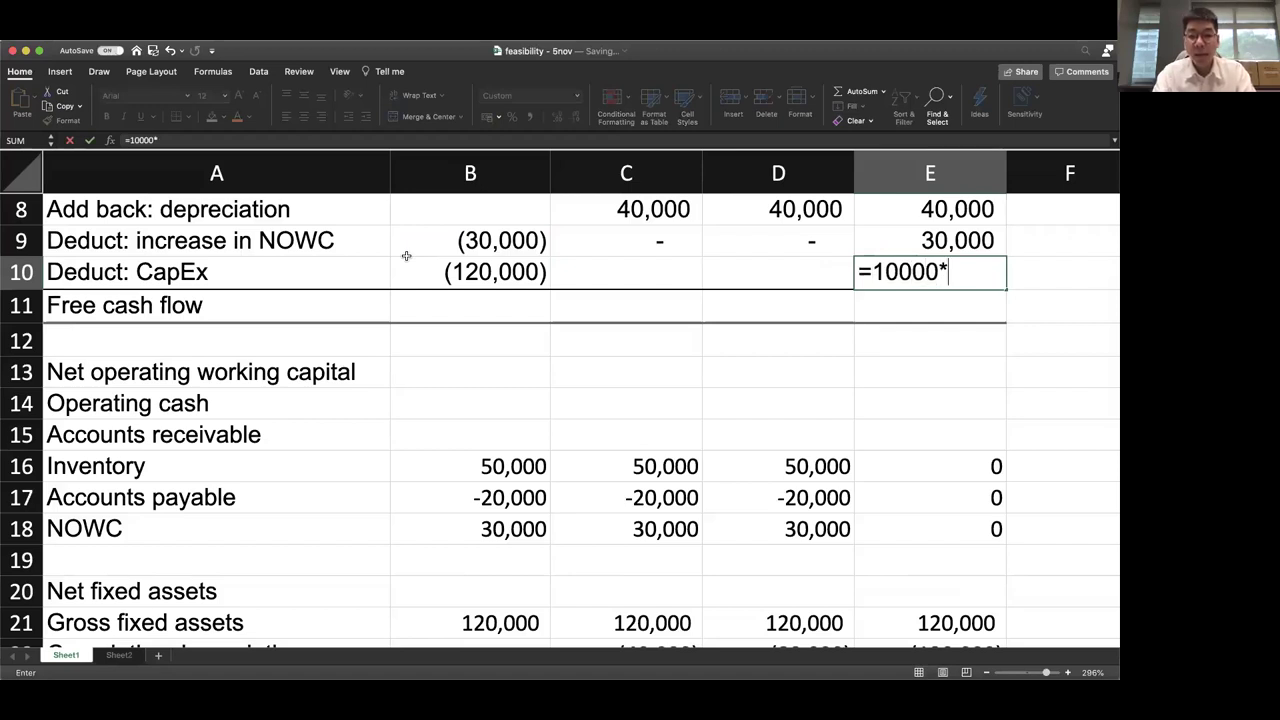
text((1-20%)
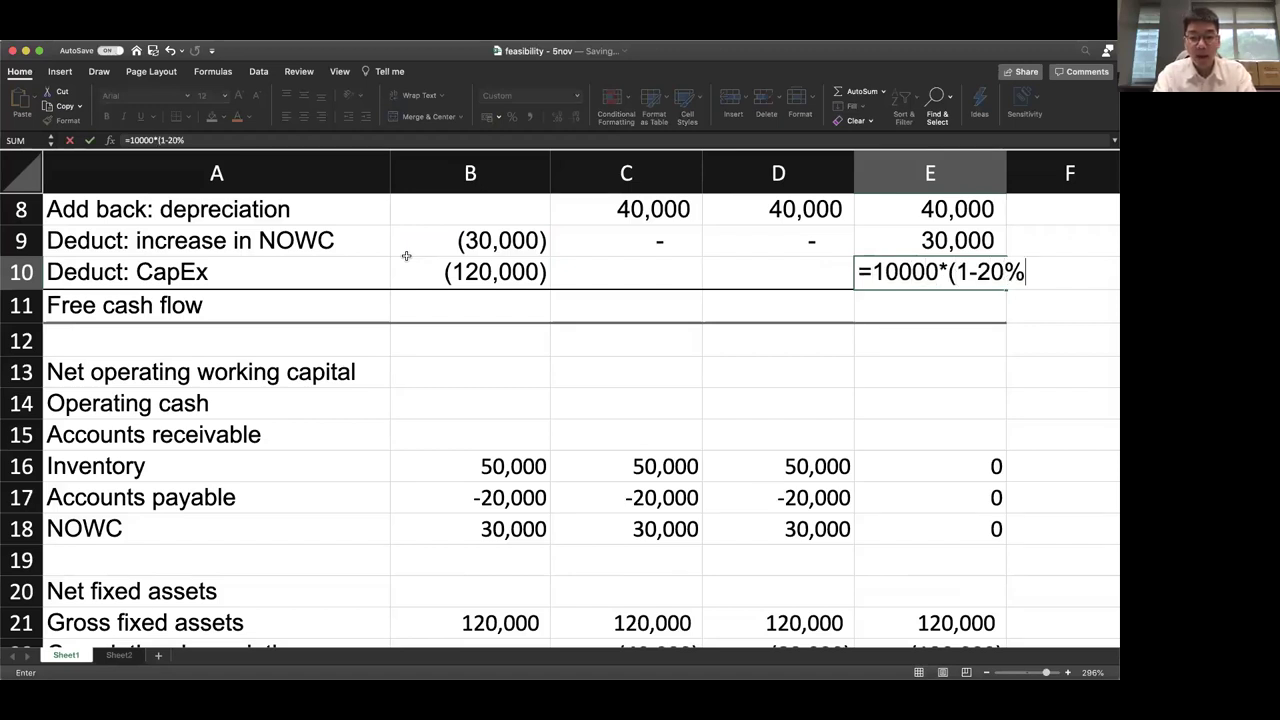
text())
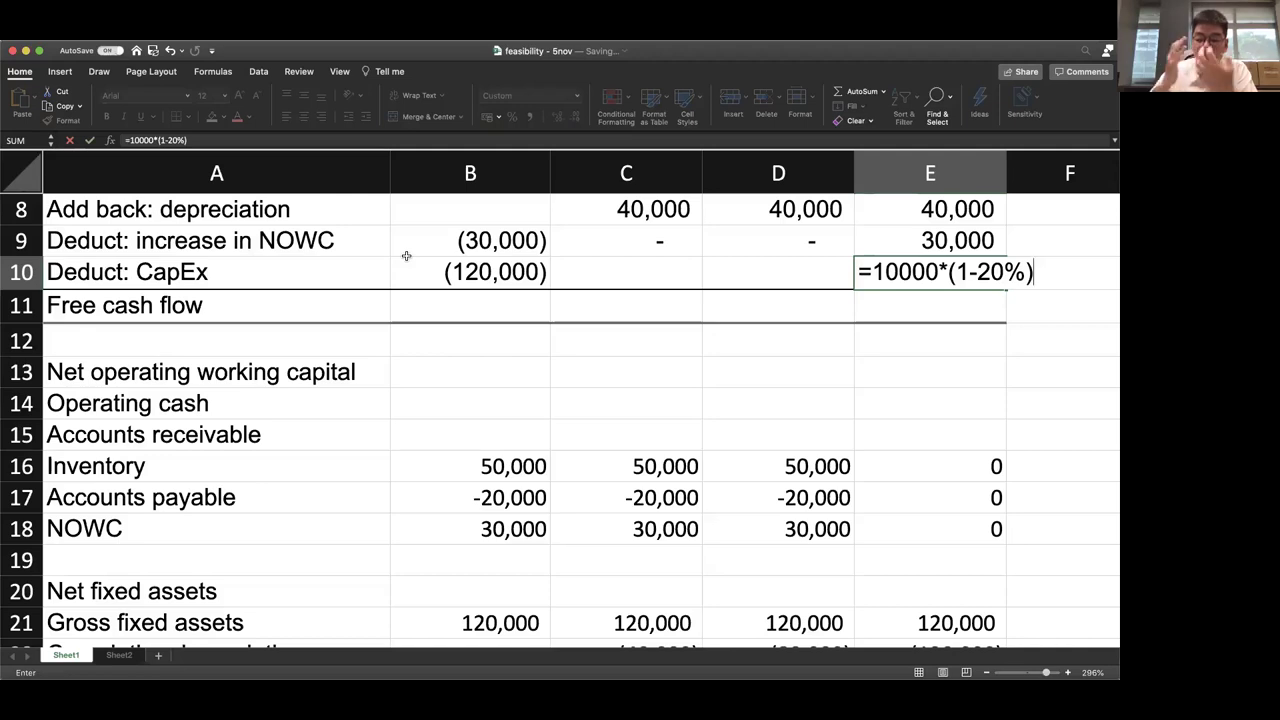
key(Return)
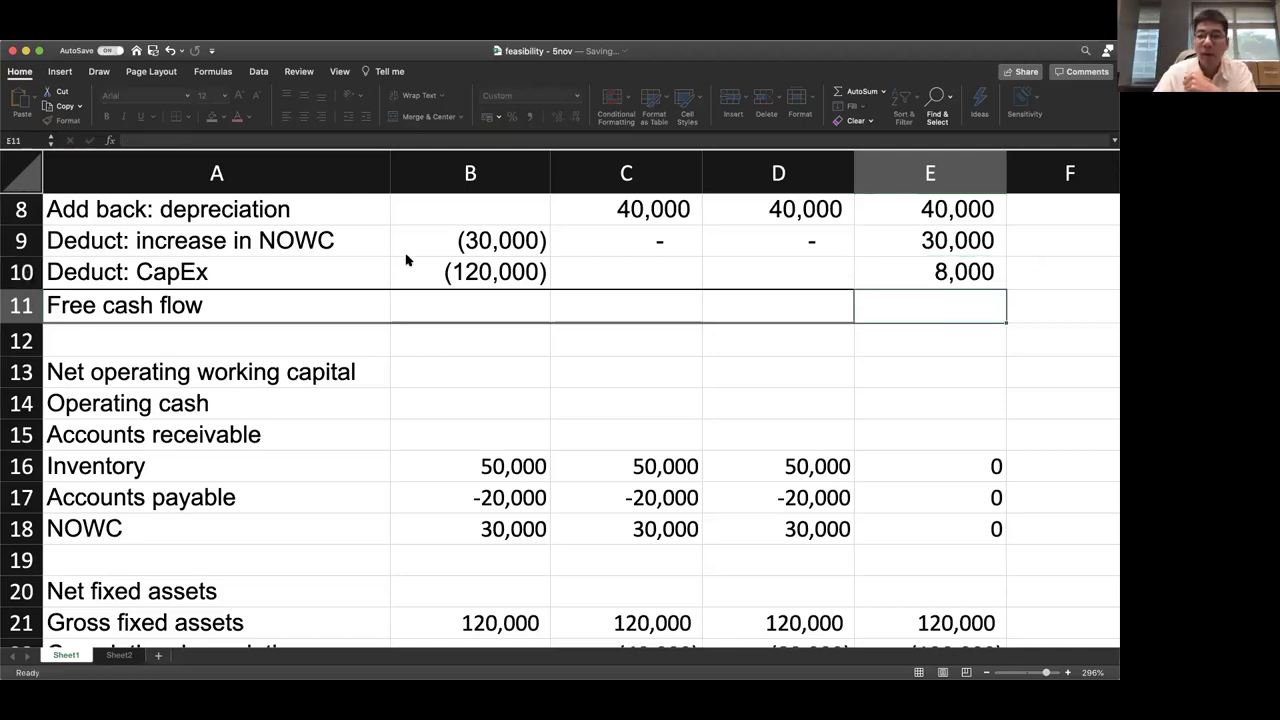
Calculate year 0 free cash flow in B11 with the formula =SUM(B7:B10)
key(Up)
key(Up)
key(Up)
key(Up)
key(Up)
key(Up)
scroll(406, 260, up, 3)
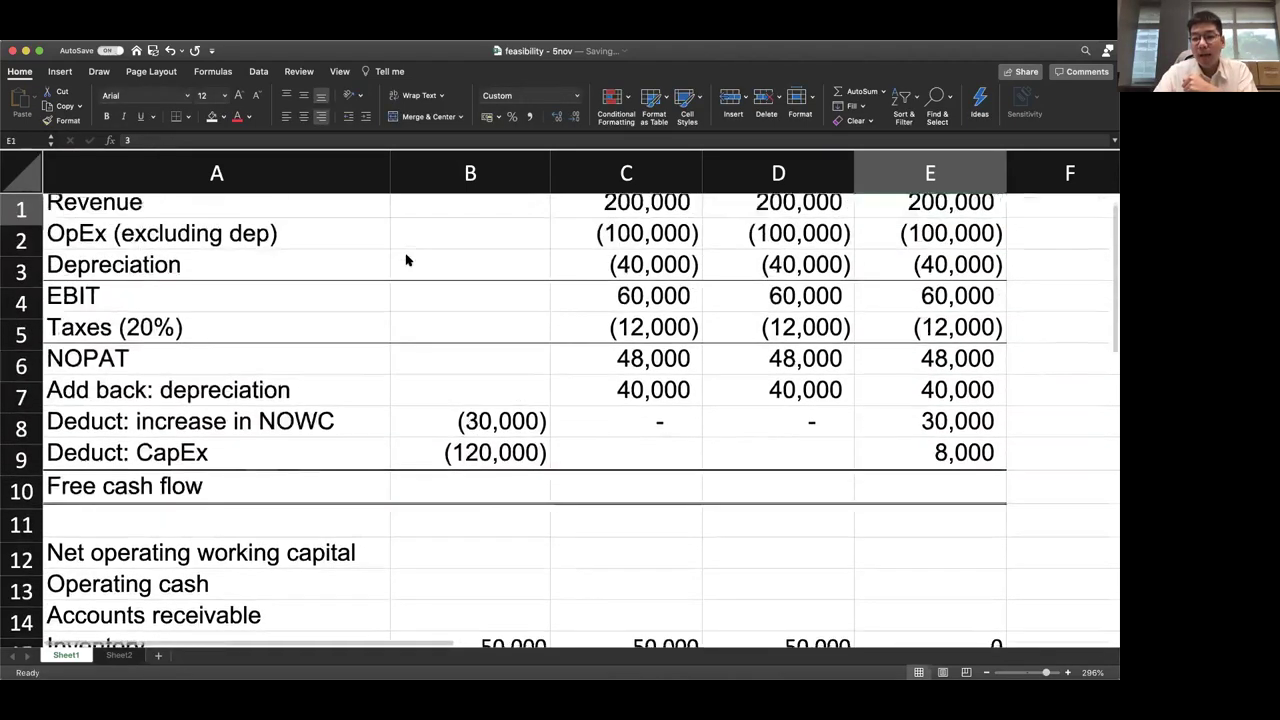
key(Down)
key(Down)
key(Down)
key(Down)
key(Left)
key(Down)
key(Left)
key(Down)
key(Left)
text(=sum()
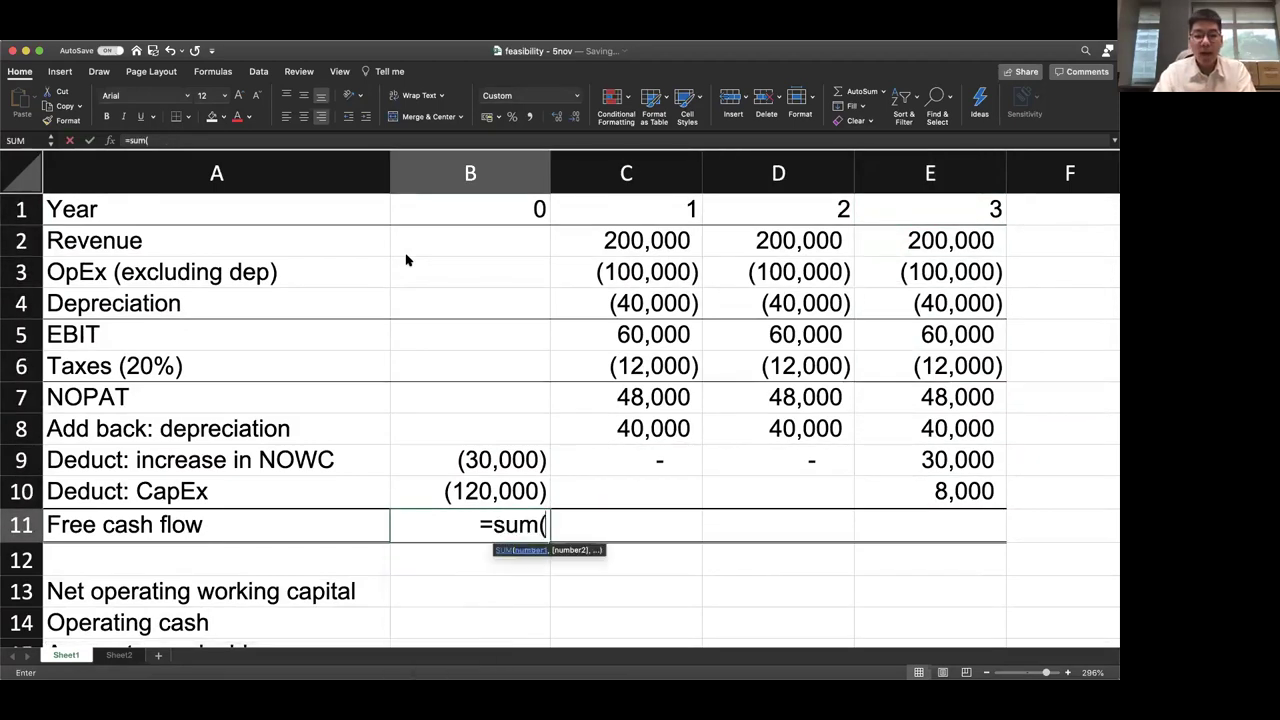
key(Up)
key(shift+Up)
key(shift+Up)
key(shift+Up)
key(Return)
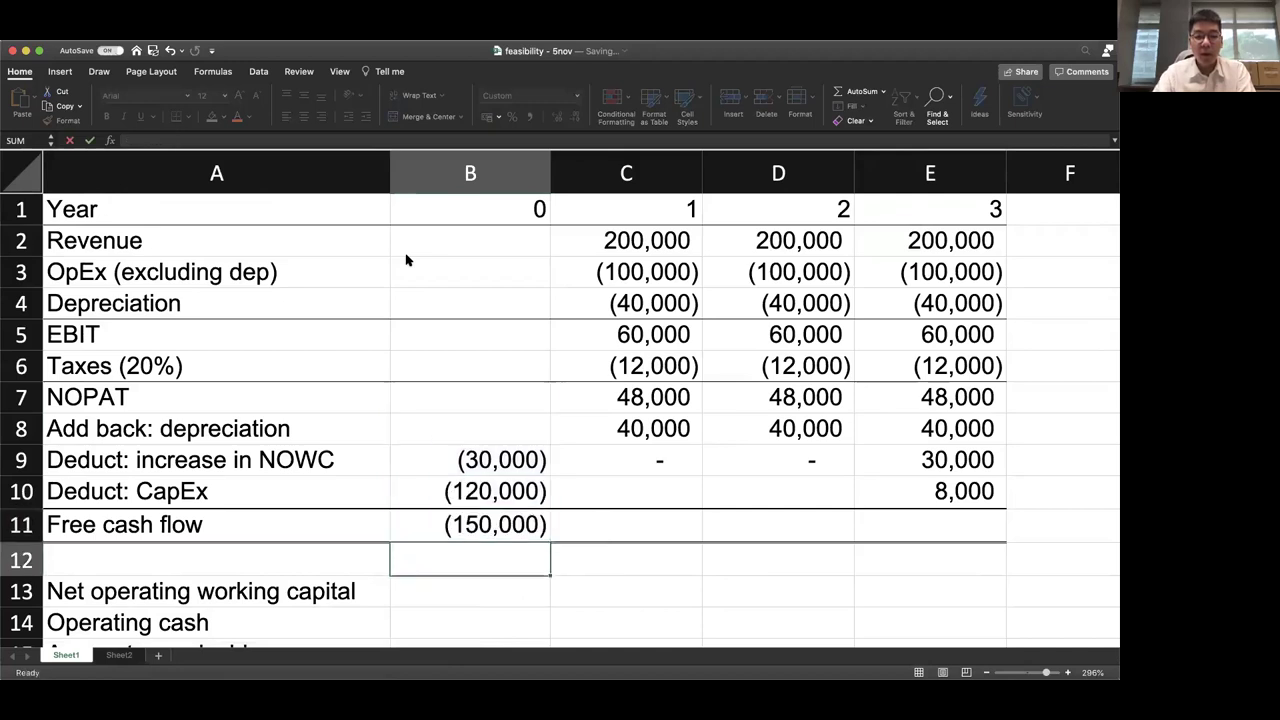
Fill the free cash flow formula from B11 across to year 3 in E11
key(Up)
key(shift+Right)
key(shift+Right)
key(shift+Right)
key(ctrl+r)
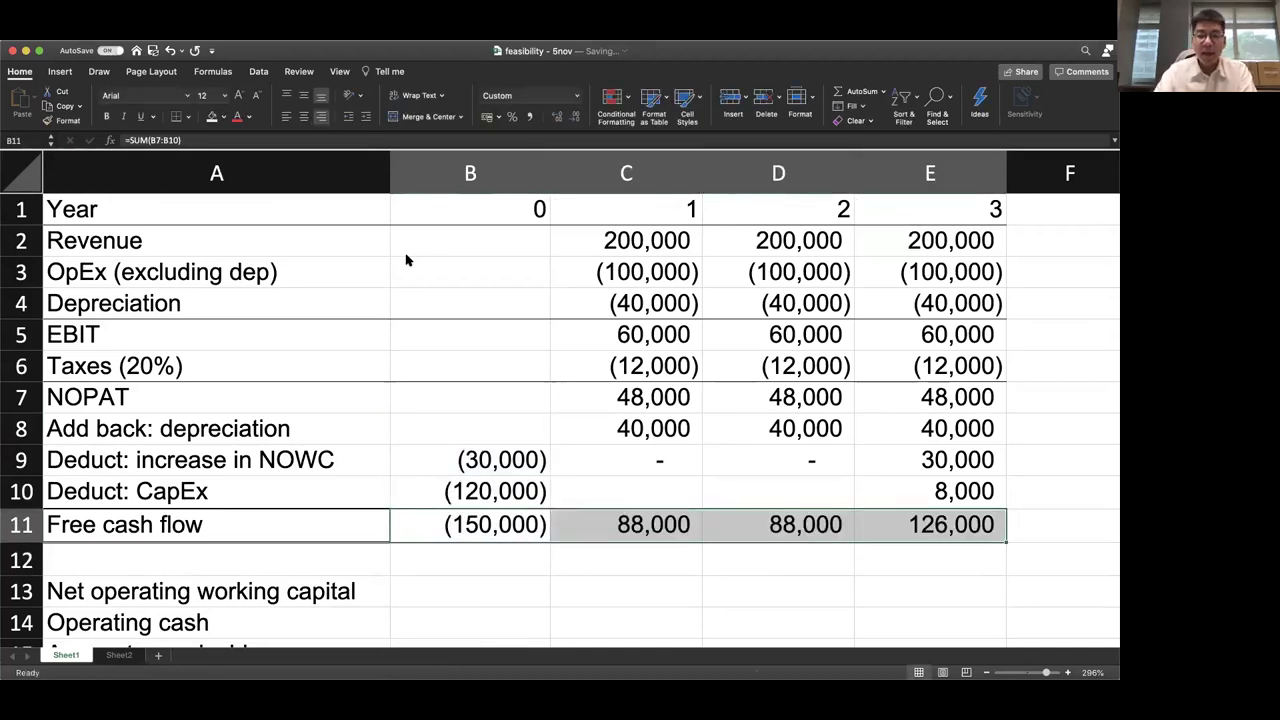
Delete the worksheet Sheet2 from the workbook and confirm its permanent removal
click(122, 654)
right_click(124, 652)
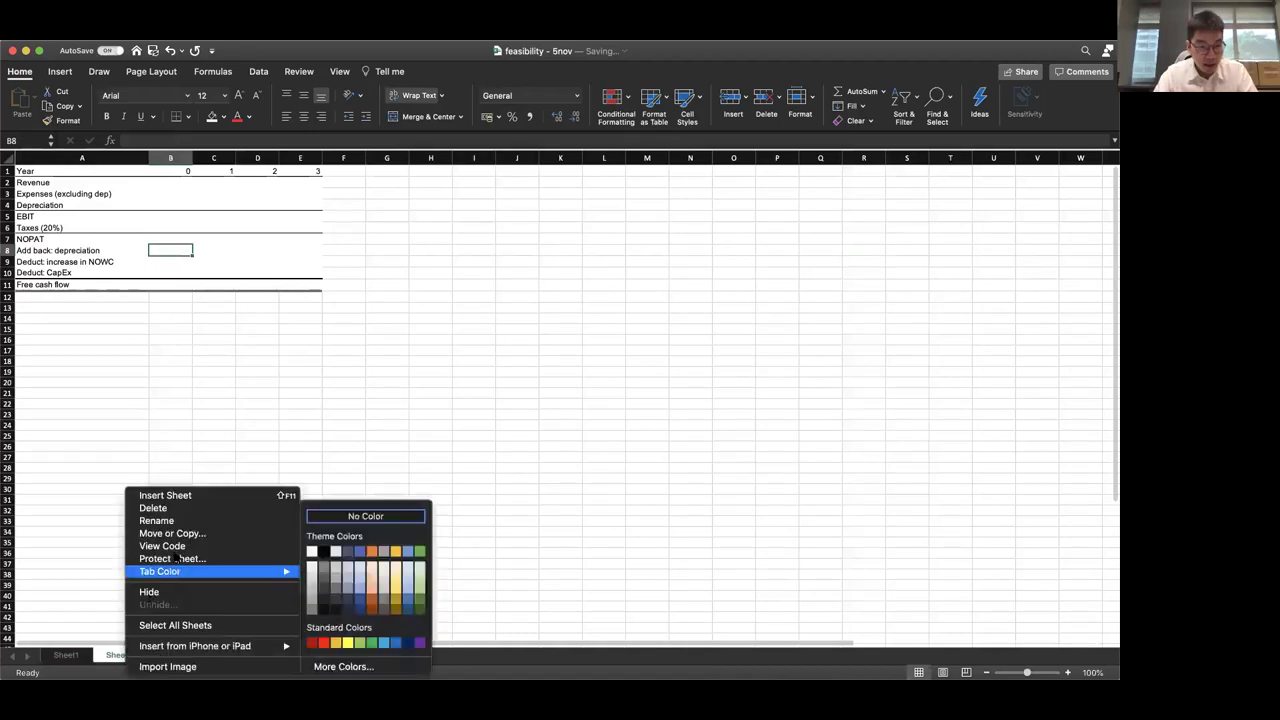
click(364, 460)
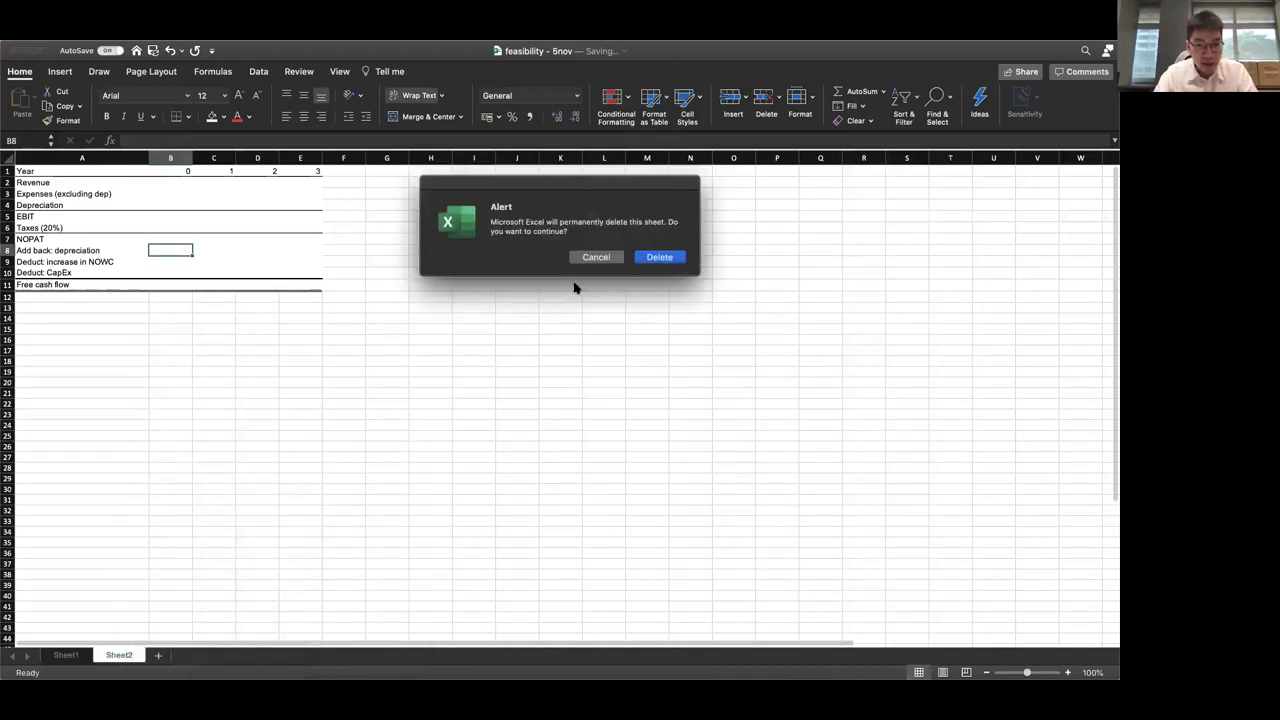
click(650, 260)
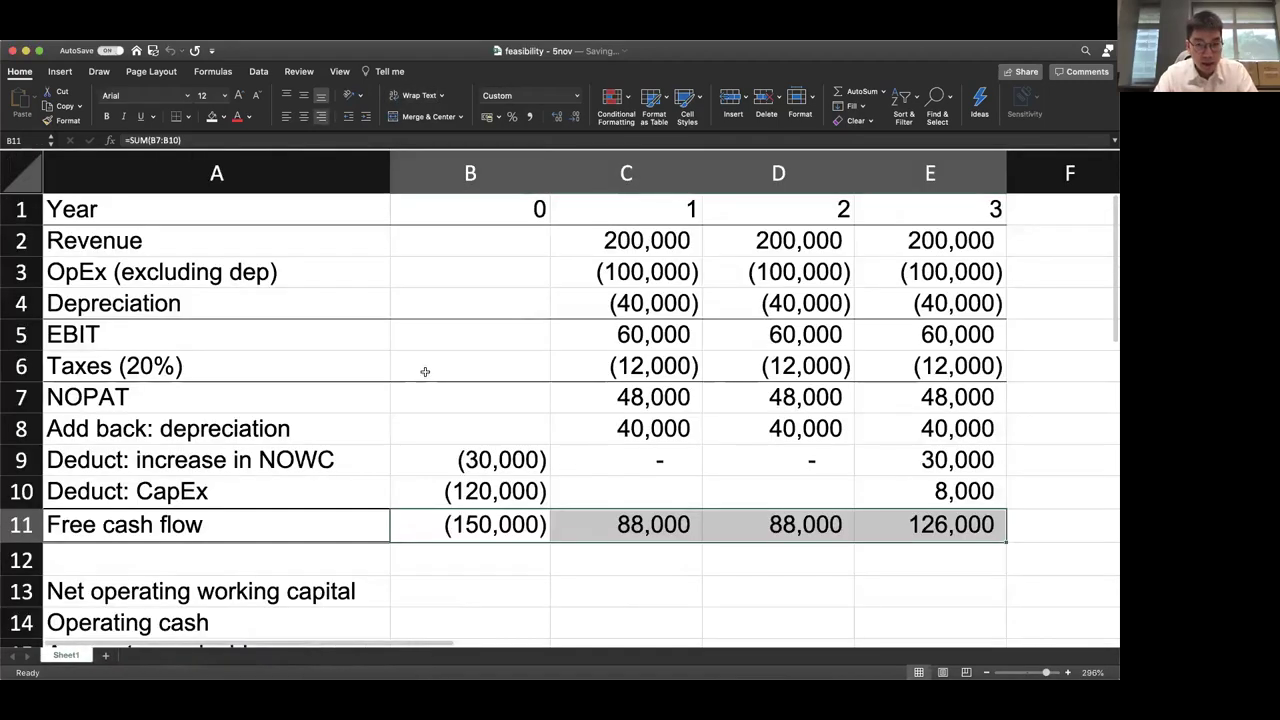
Create a copy of Sheet1 within the same workbook and place the original sheet ahead of the copy
right_click(78, 656)
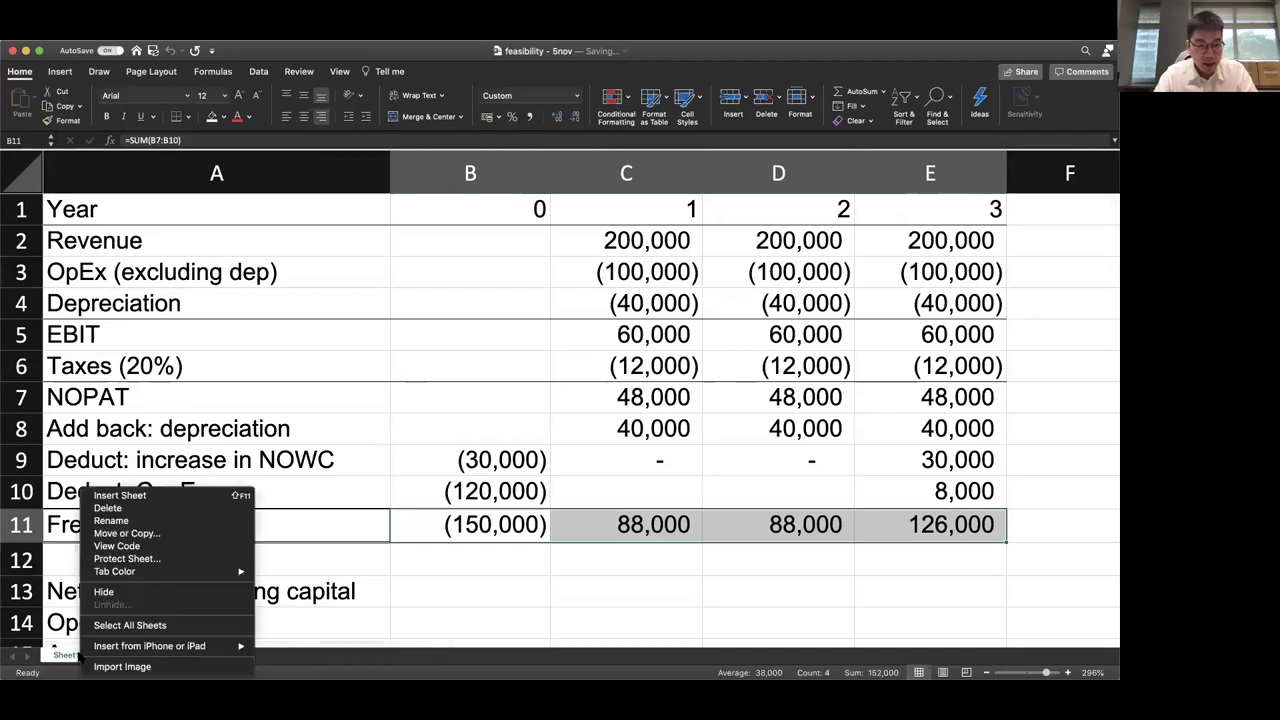
click(148, 535)
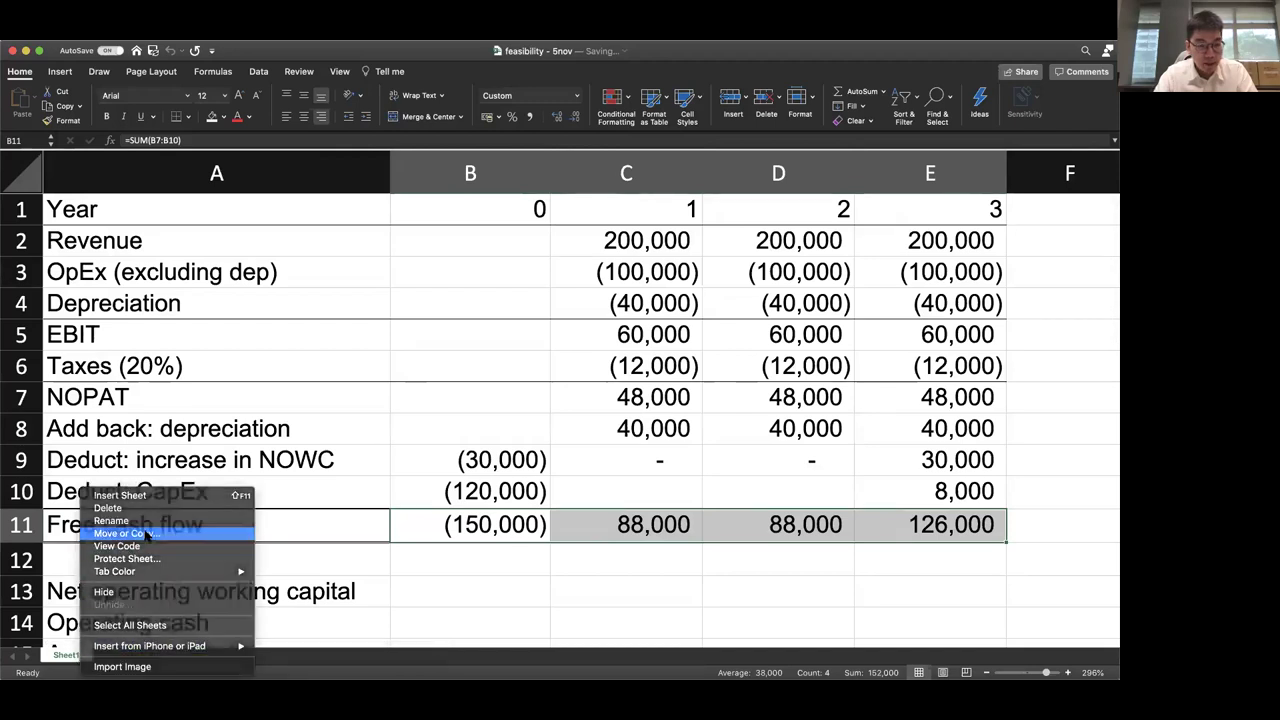
click(137, 607)
click(184, 627)
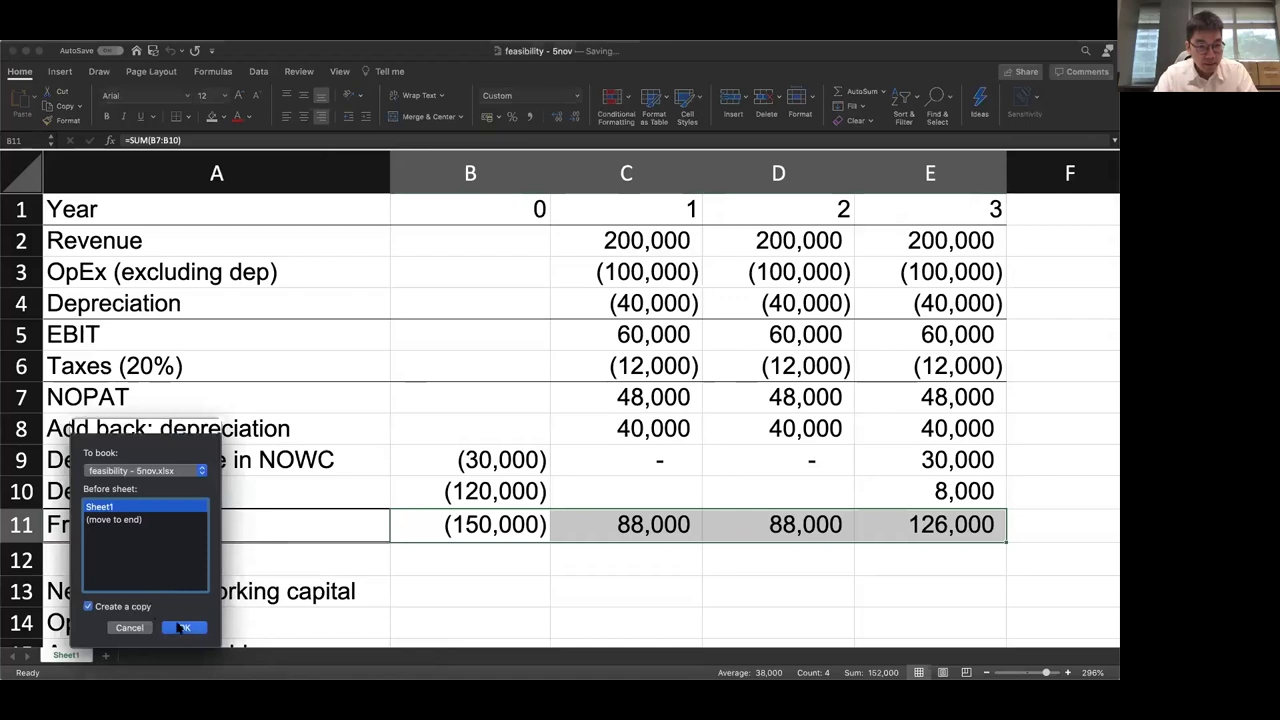
drag(119, 656, 72, 658)
Rename the original Sheet1 as kakigori
right_click(72, 658)
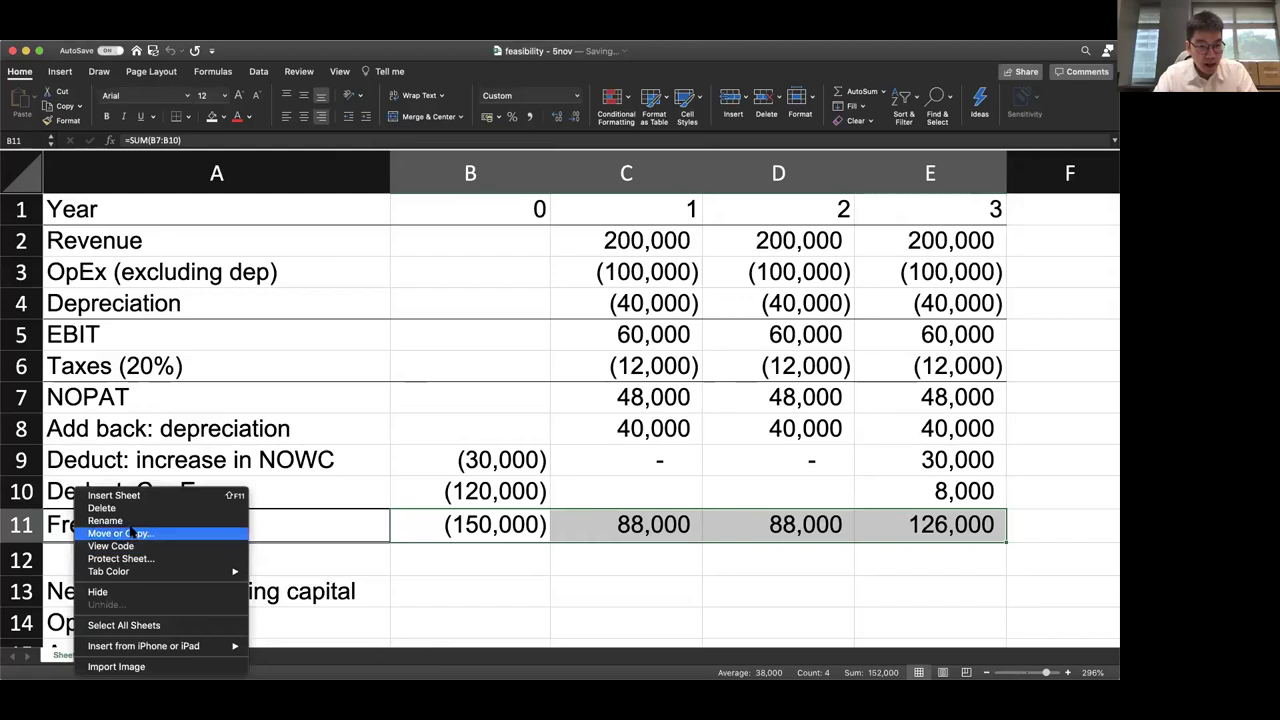
click(133, 530)
text(kakigori)
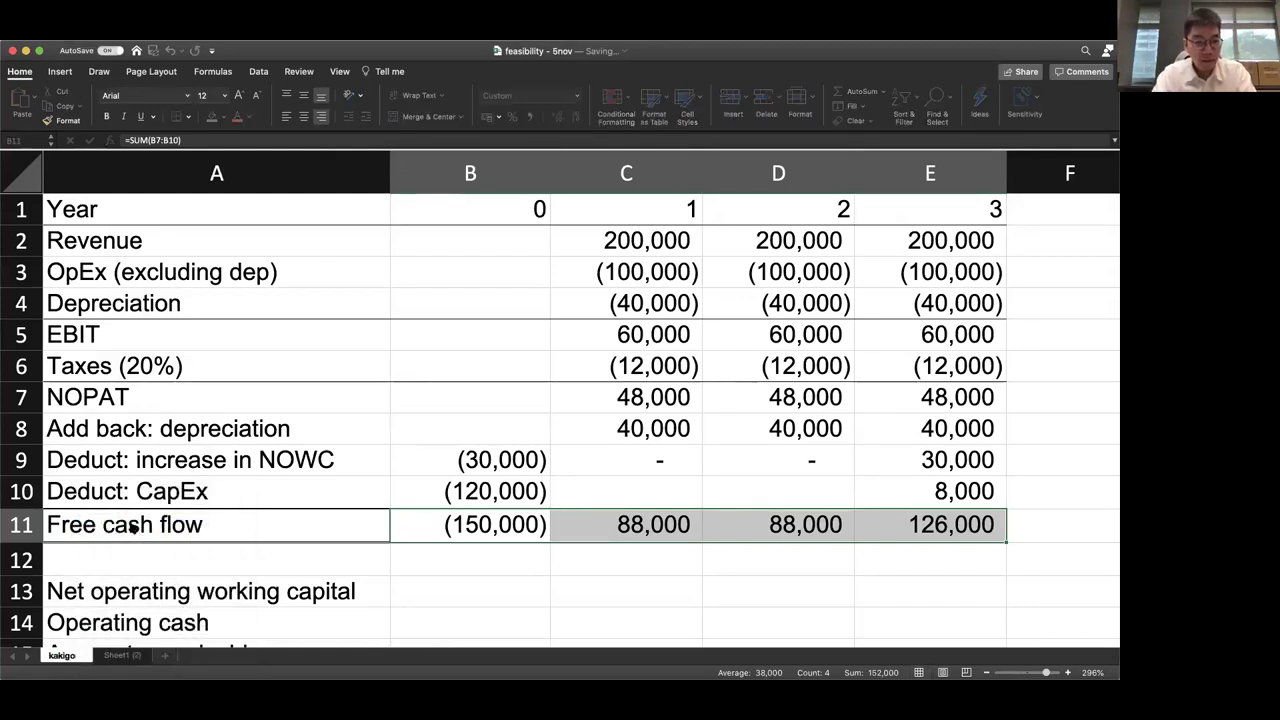
click(429, 397)
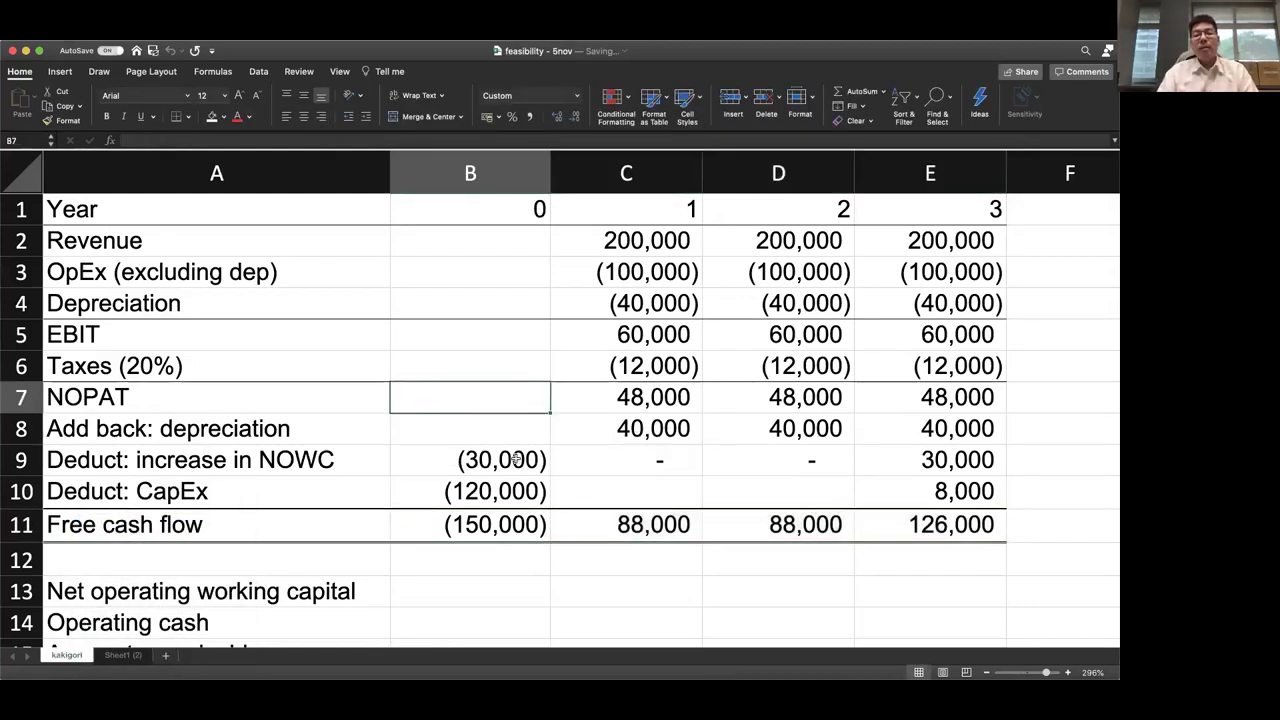
Insert two blank rows at row 13, above the net operating working capital section
click(610, 580)
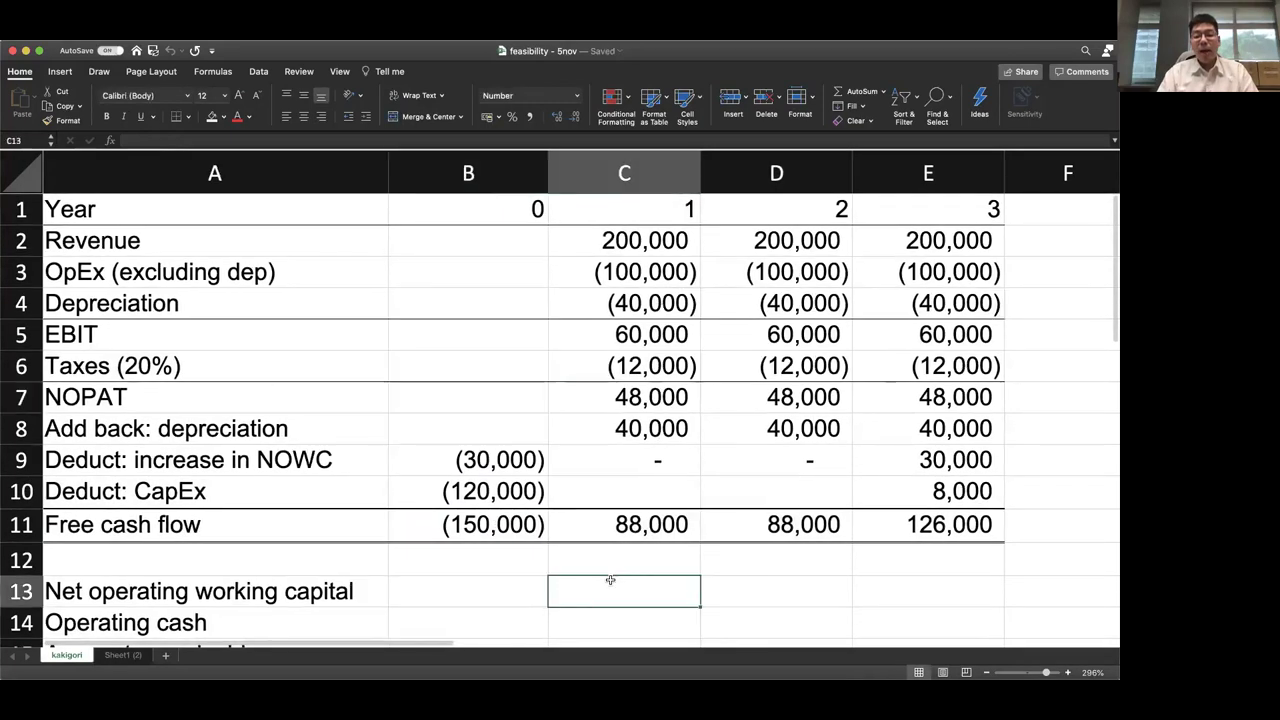
key(shift+space)
key(ctrl+shift+plus)
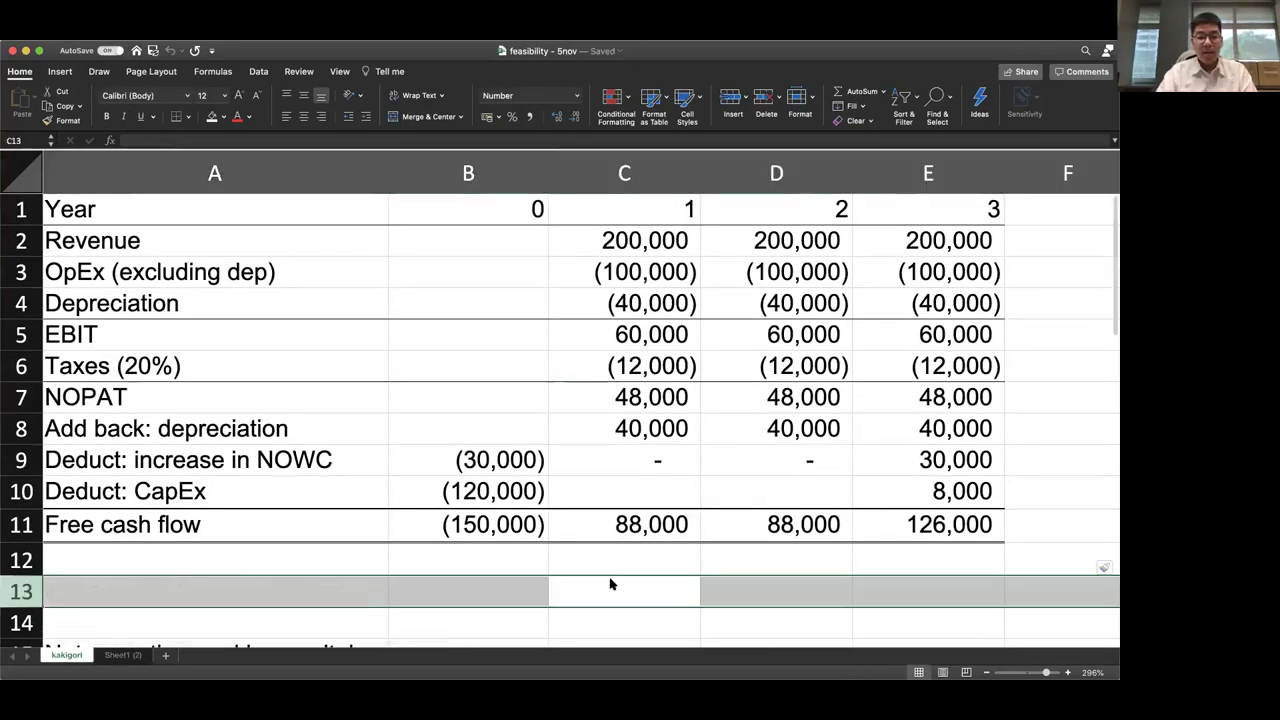
Label cell A13 "Discount rate" and enter a rate of 15% in B13
scroll(610, 584, down, 1)
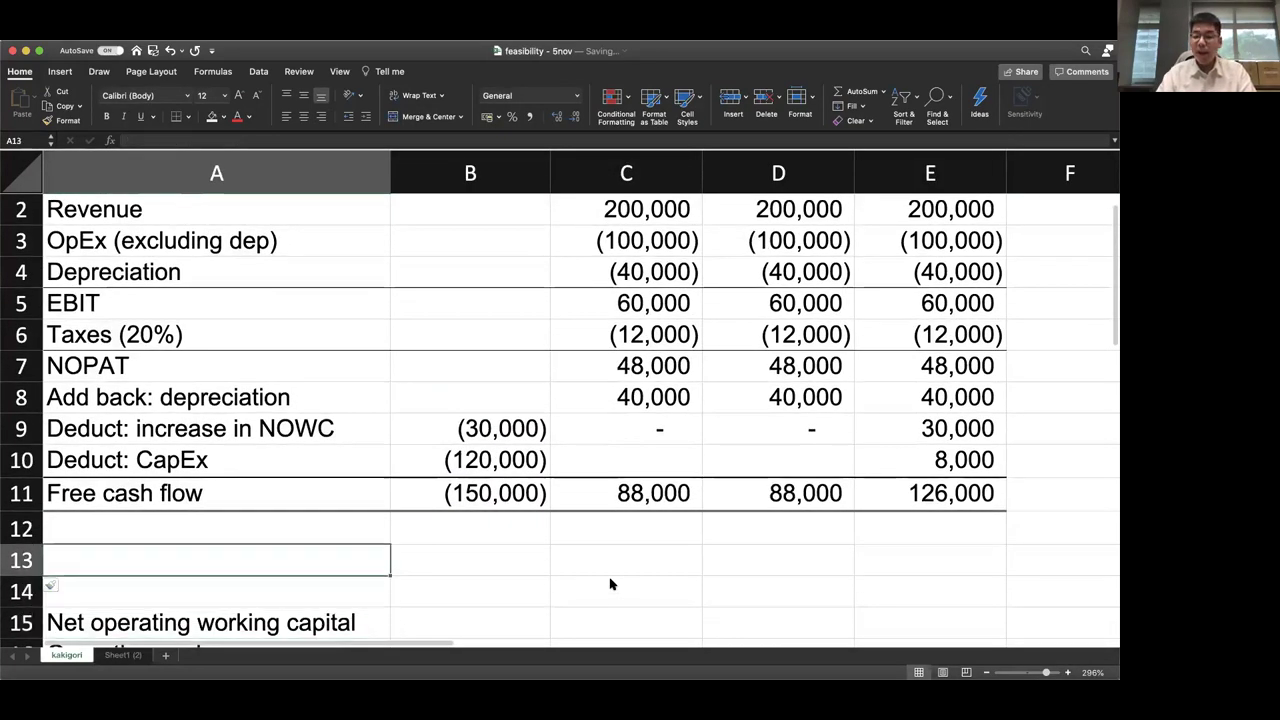
text(Dis)
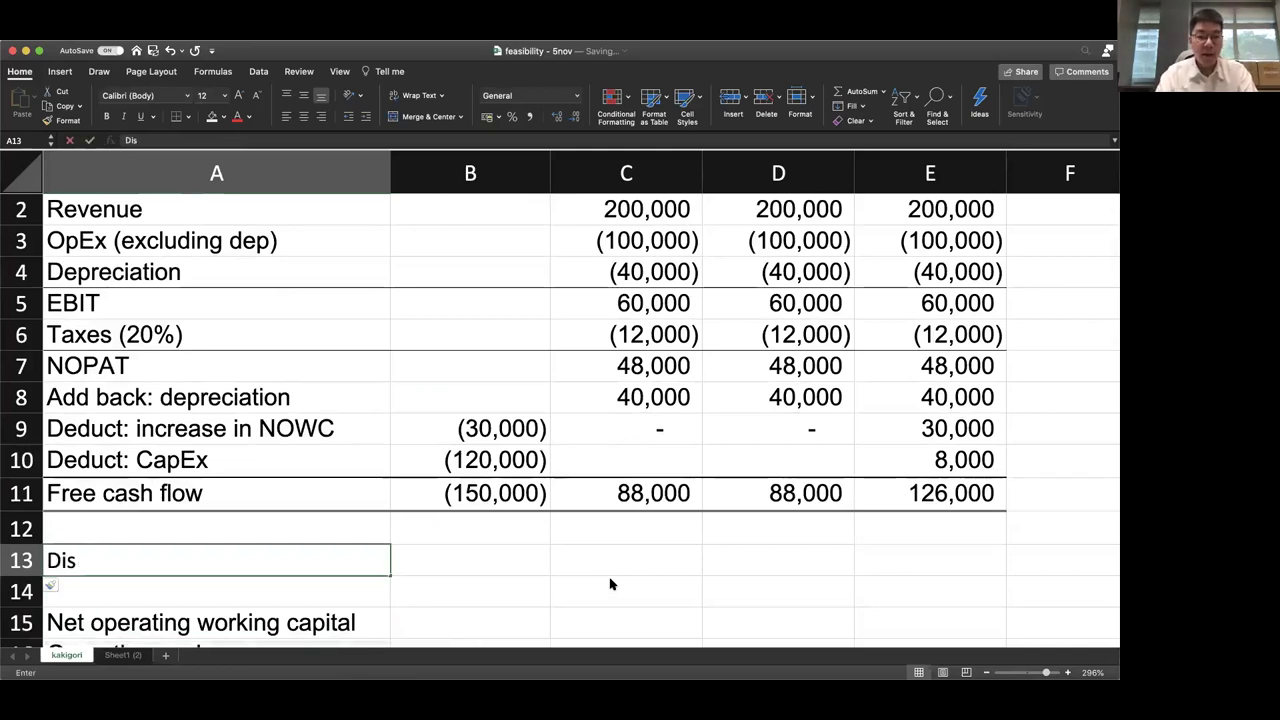
text(counr rate)
key(BackSpace)
key(BackSpace)
key(BackSpace)
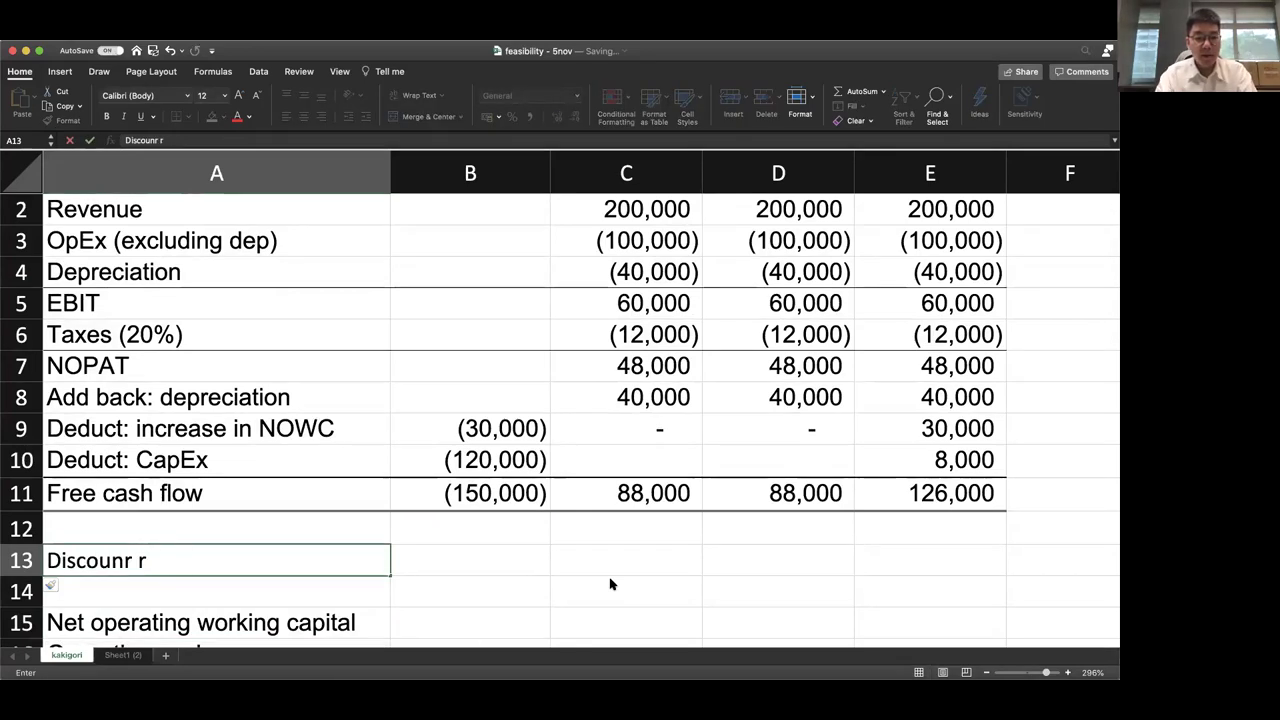
text(rate)
key(Tab)
text(15%)
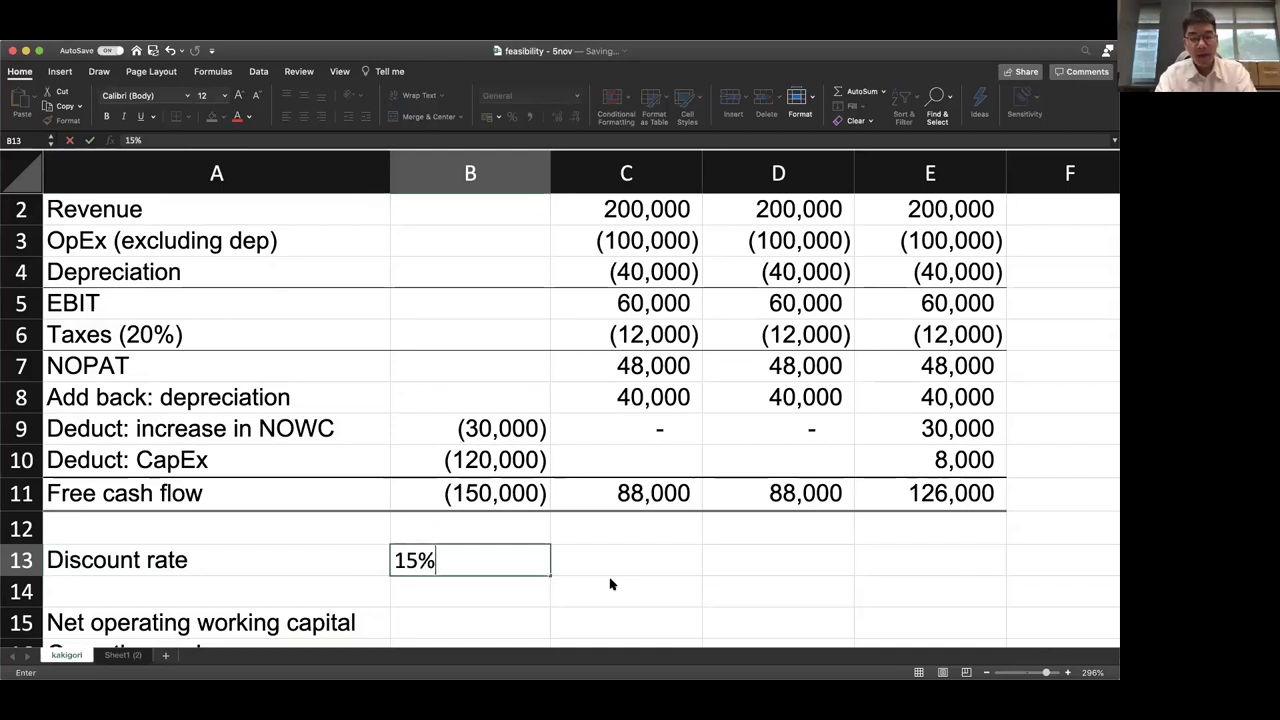
key(Tab)
Label C13 "NPV" and begin its formula in D13 with =NPV(B13,C11:E11), discounting the year 1 to 3 free cash flows
text(NPV)
key(Tab)
text(=)
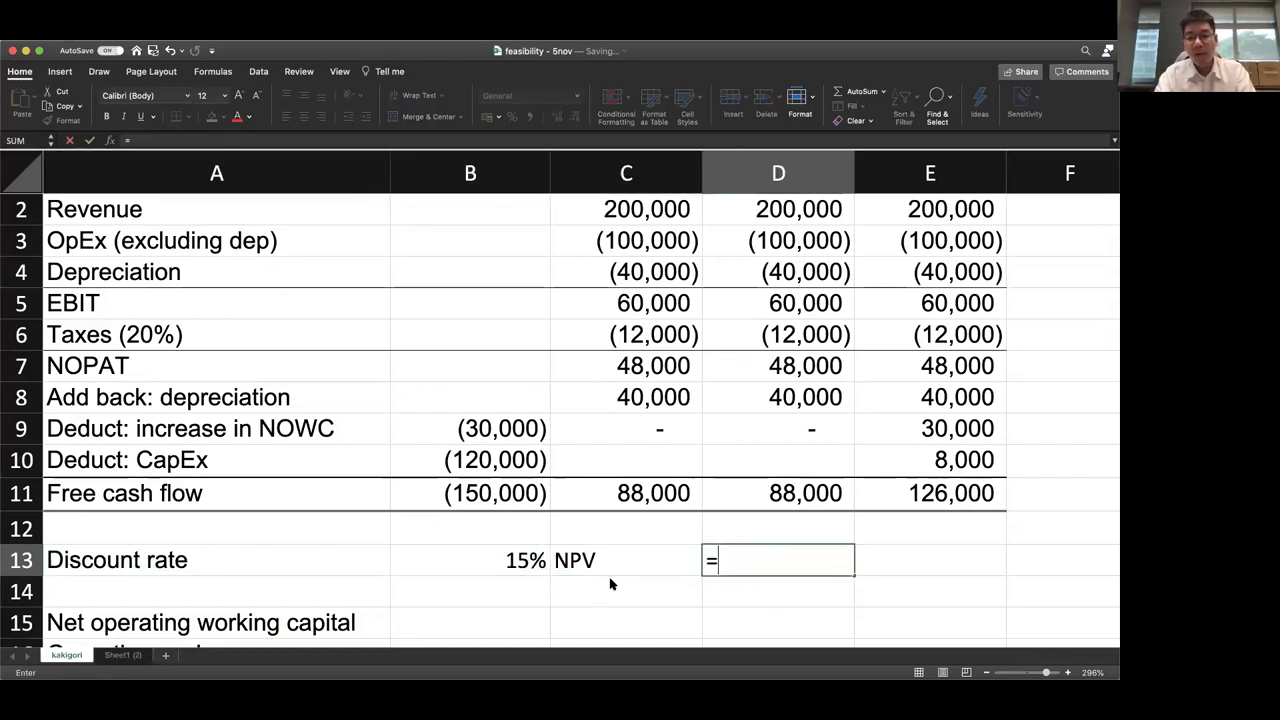
text(NPV()
key(Left)
key(Left)
text(,)
key(Up)
key(Left)
key(Up)
key(shift+Right)
key(shift+Right)
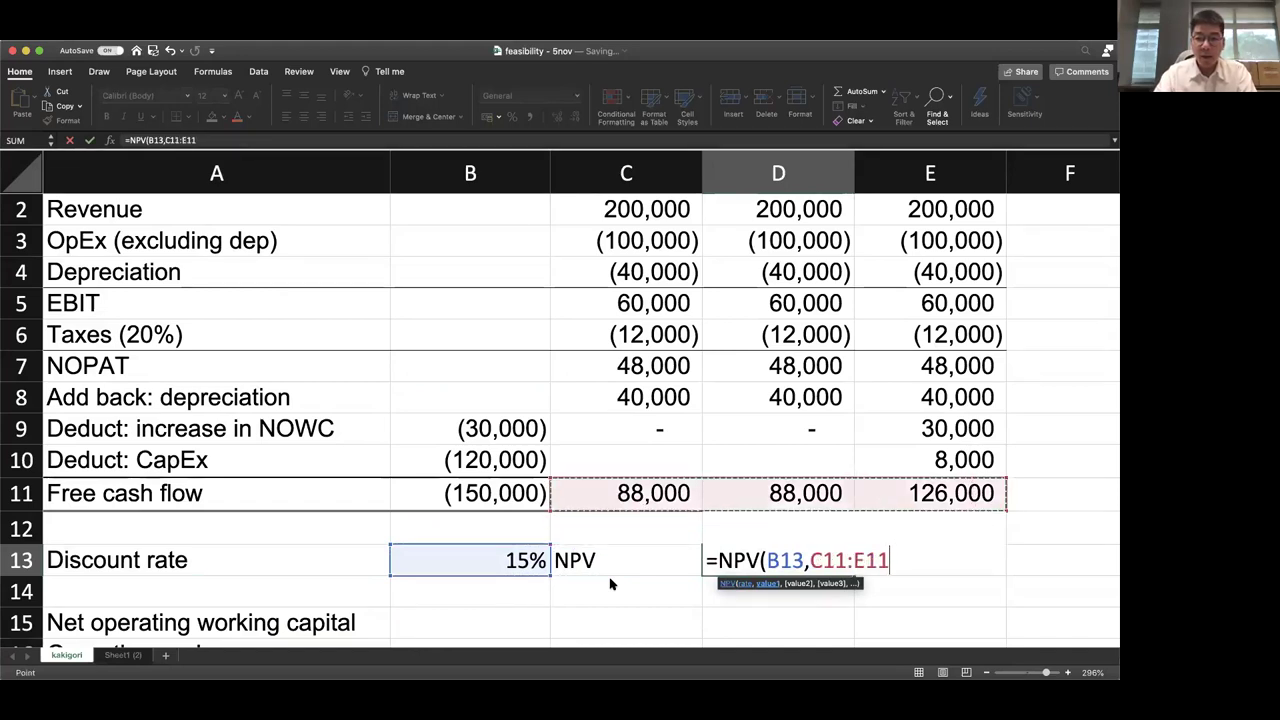
text())
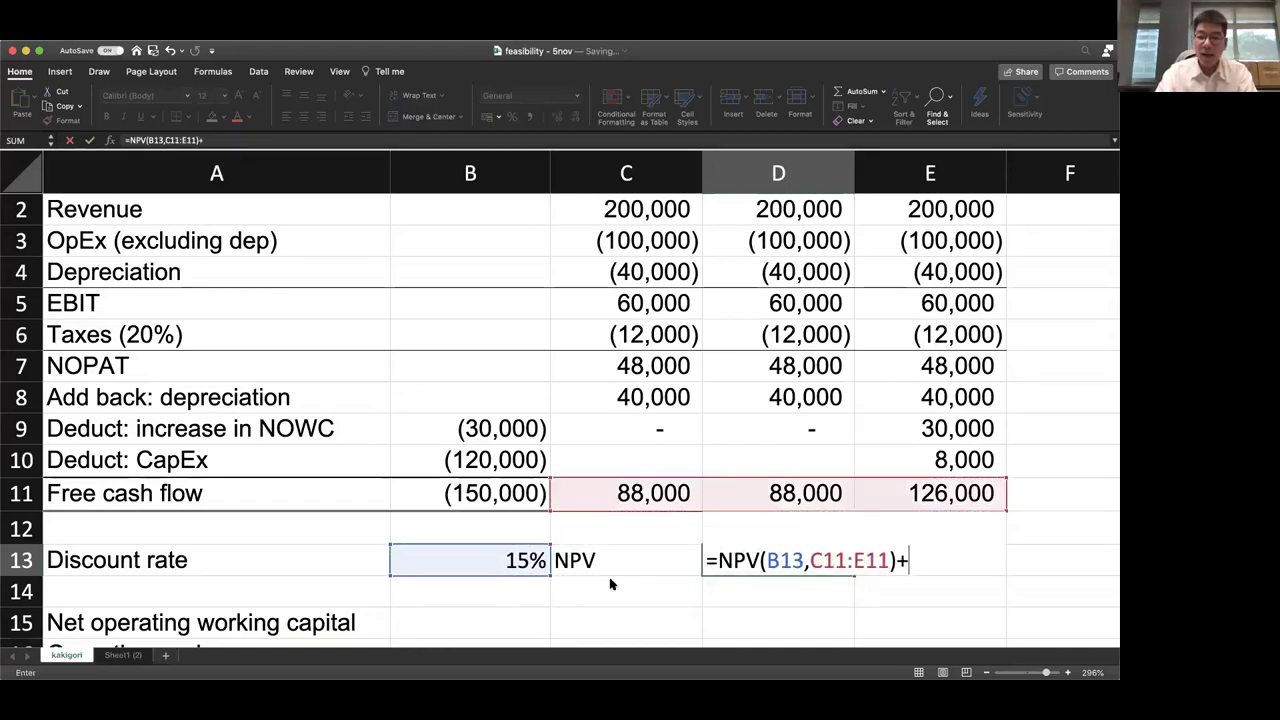
Complete the NPV formula in D13 by adding the year 0 free cash flow from B11
text(+)
key(Left)
key(Up)
key(Up)
key(Left)
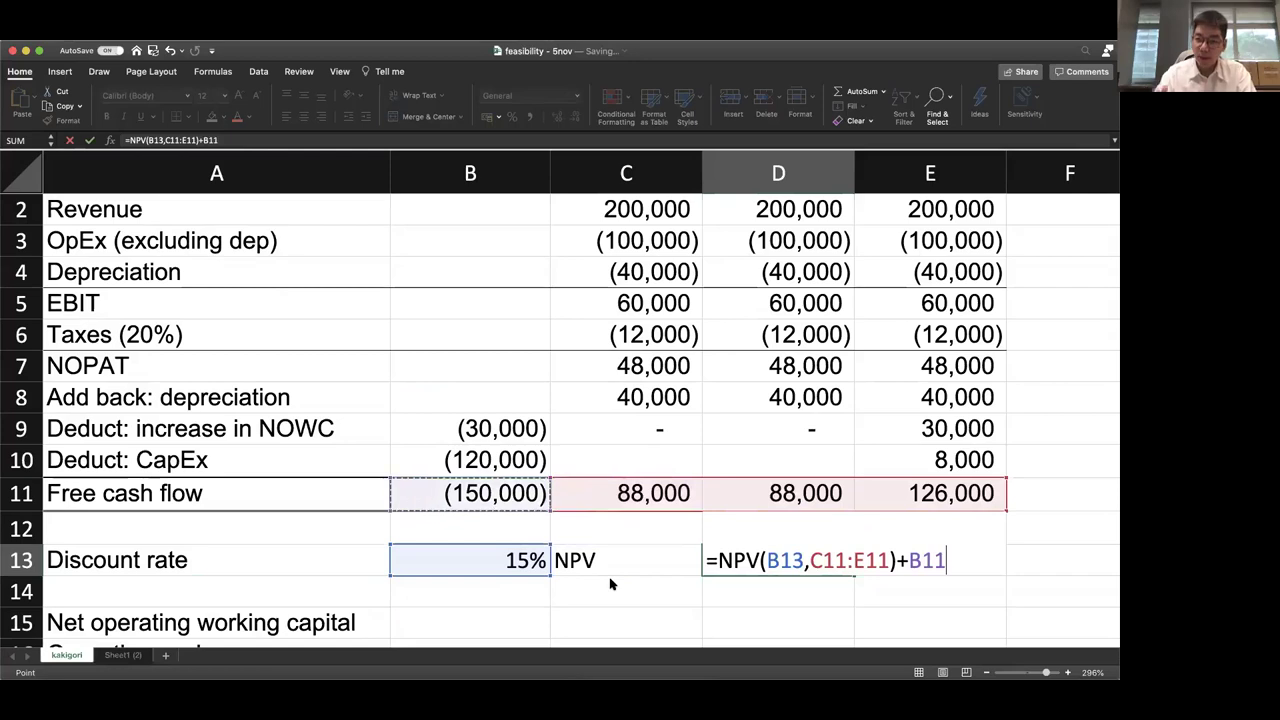
key(Return)
key(Right)
key(Right)
key(Right)
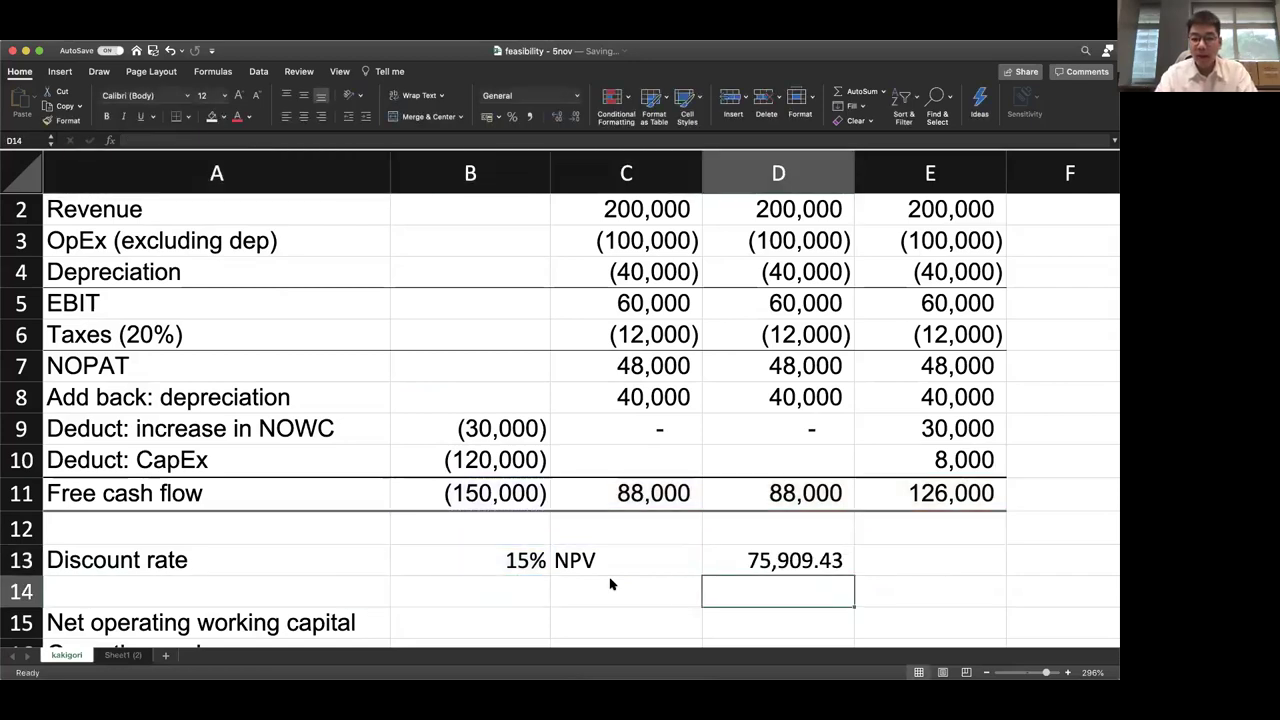
key(Up)
key(super+z)
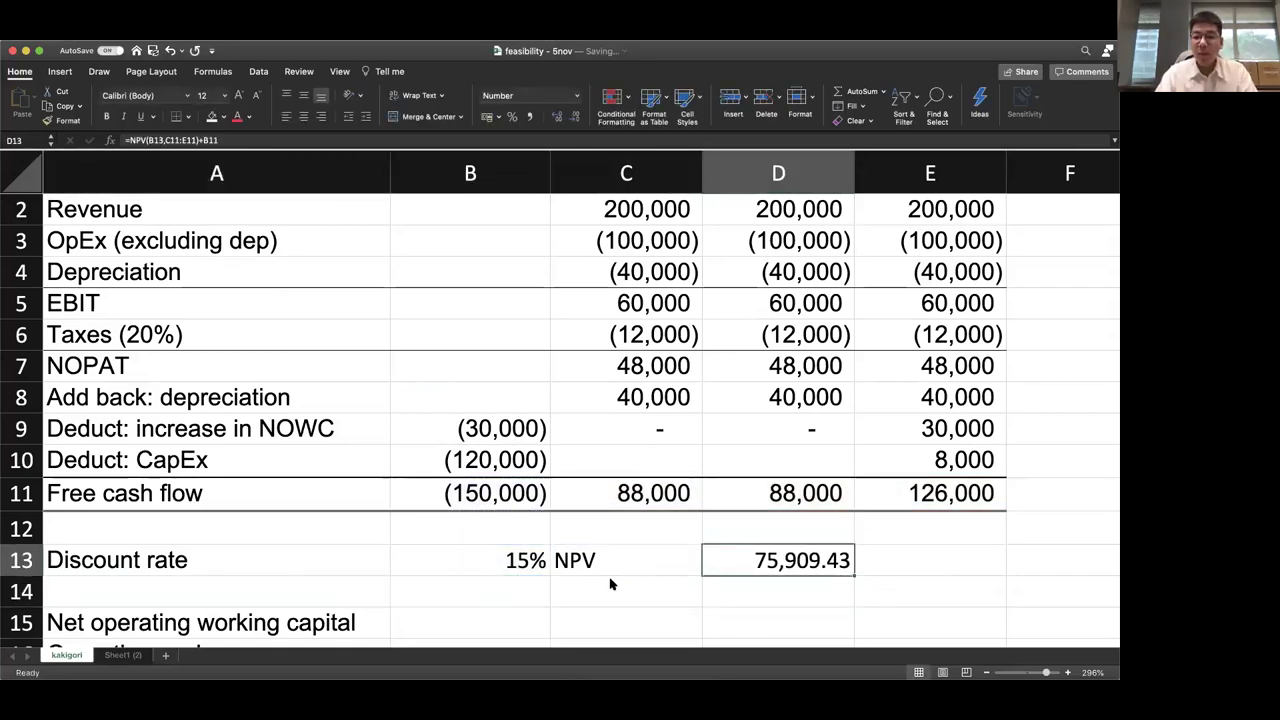
Label C14 "IRR" and calculate it in D14 with =IRR(B11:E11)
click(611, 584)
text(RR)
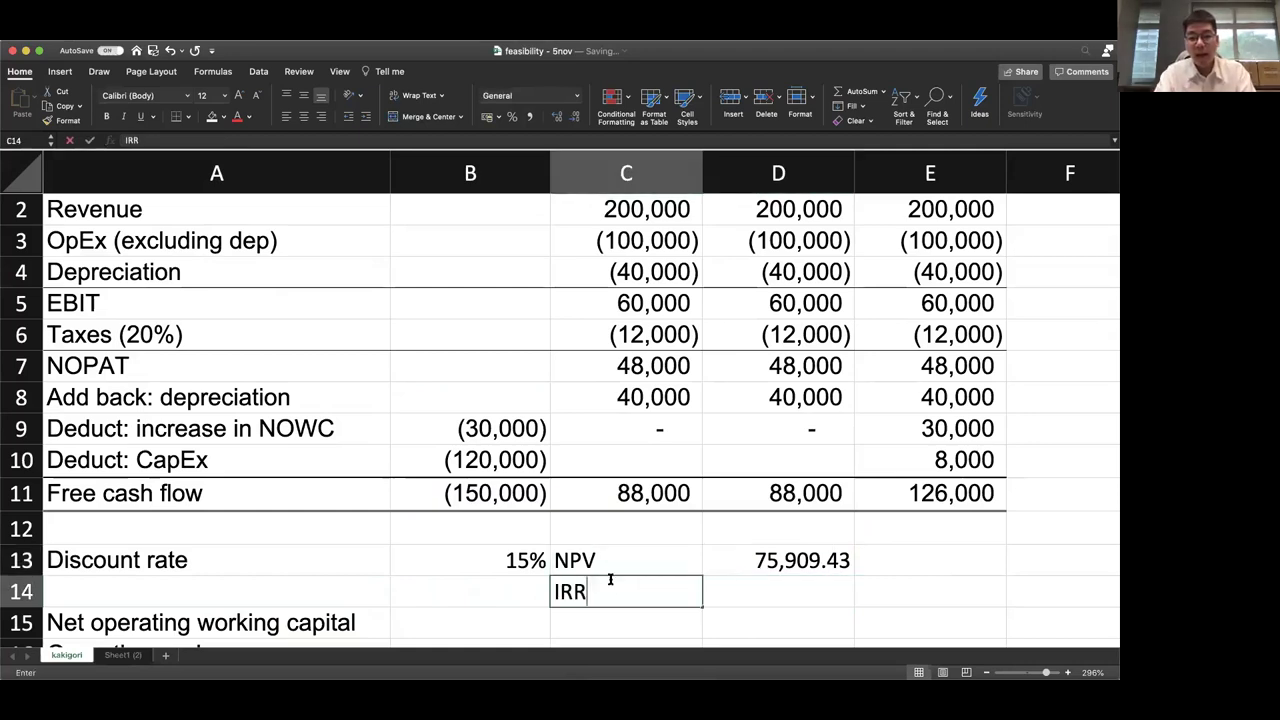
key(Tab)
text(=IRR()
key(Left)
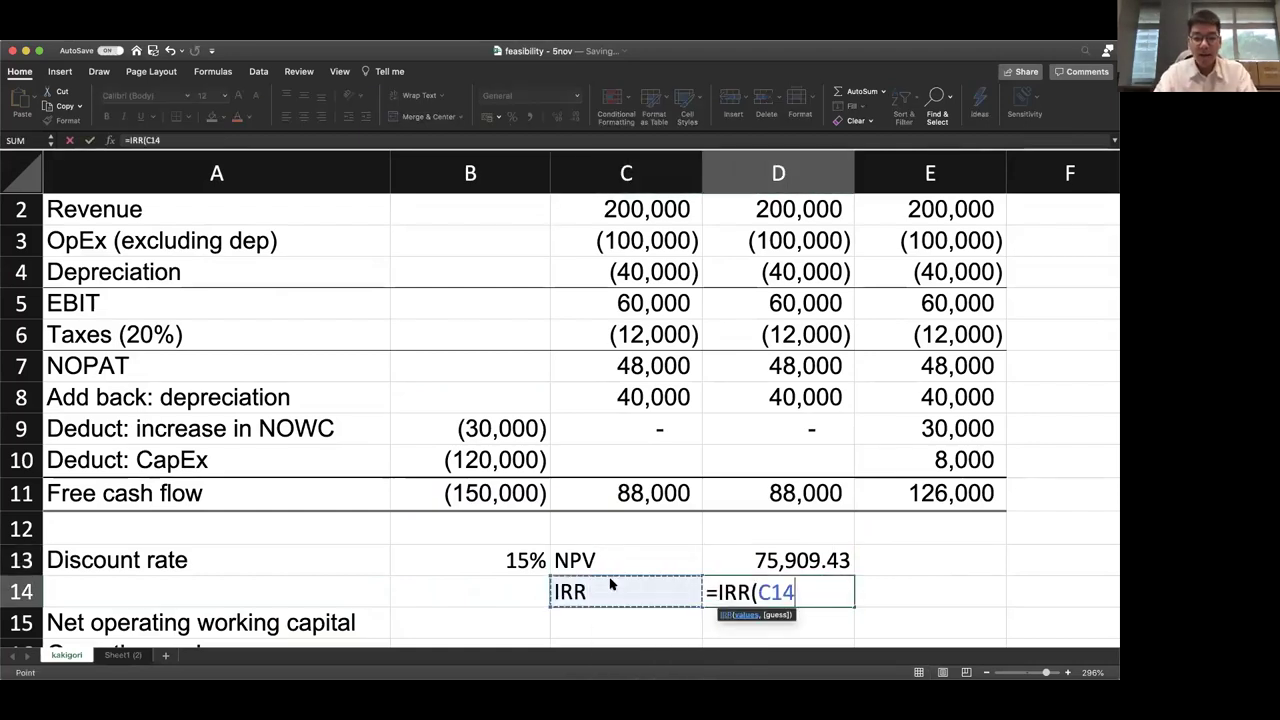
key(Left)
key(Up)
key(Up)
key(Up)
key(shift+Right)
key(shift+Right)
key(shift+Right)
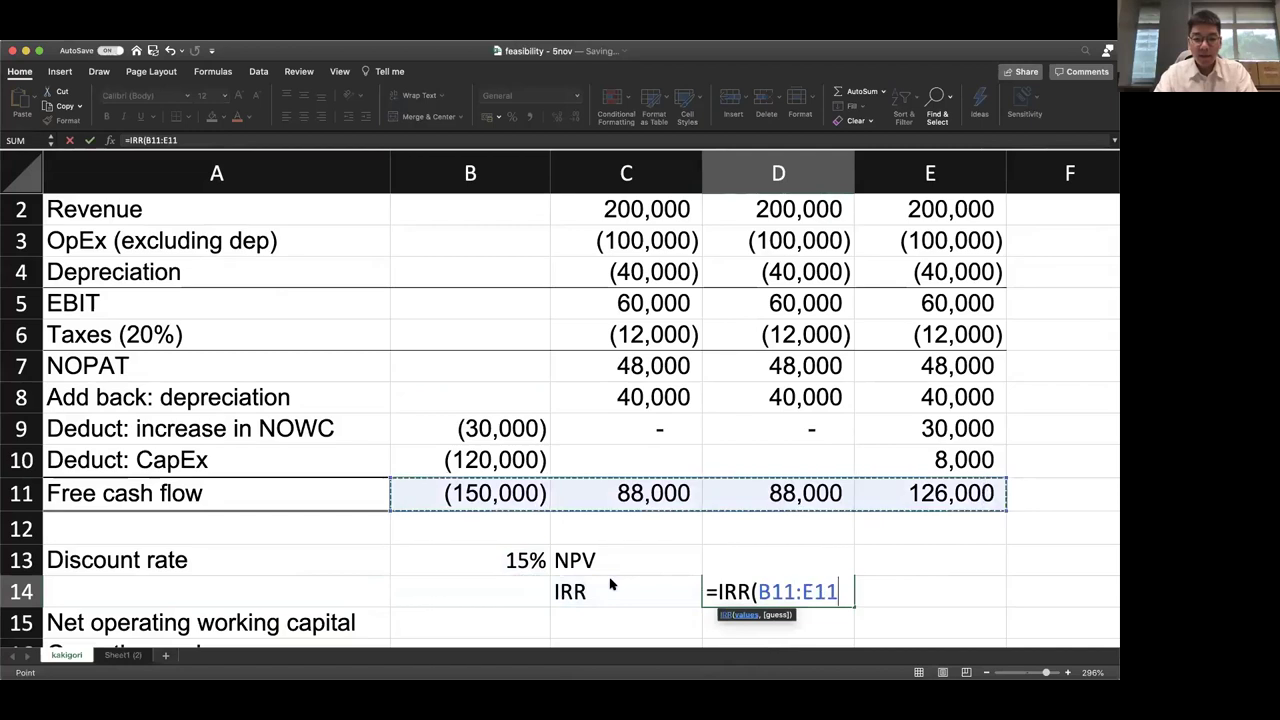
text())
key(Return)
Format the IRR percentage in D14 to show one decimal place
key(Up)
key(Right)
key(Right)
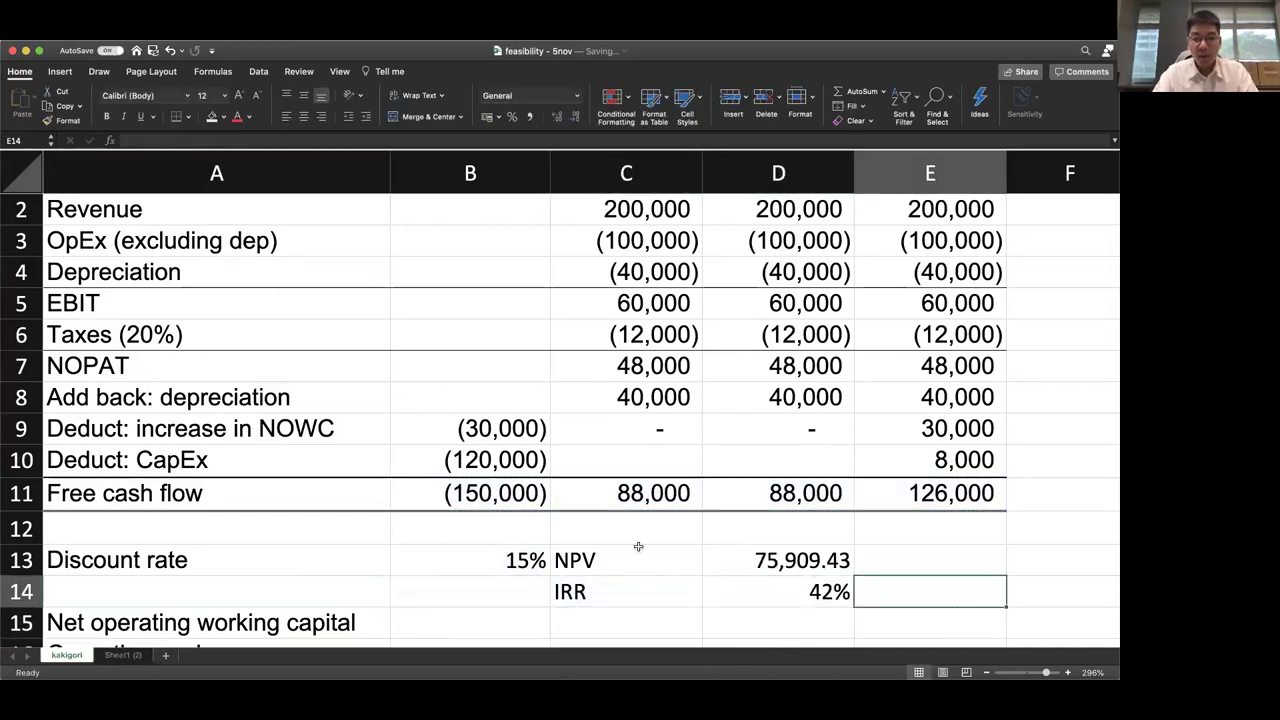
key(Left)
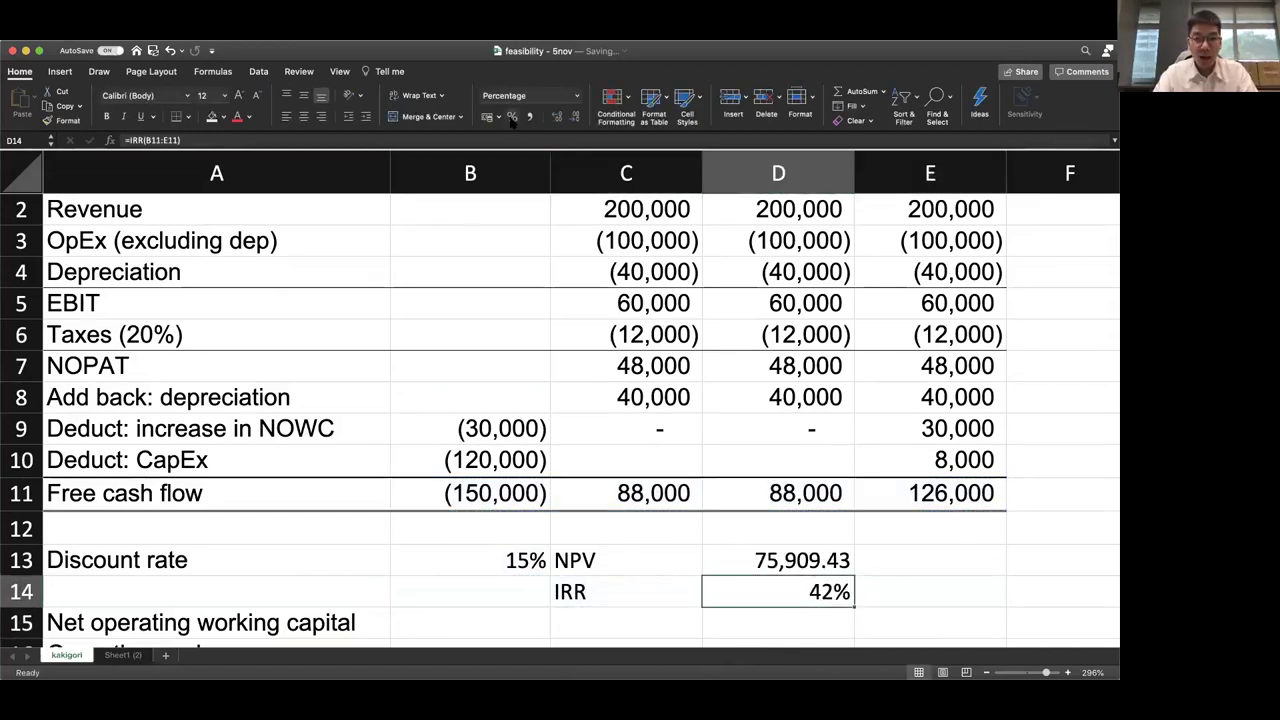
click(556, 116)
Show the NPV formula as text in E13, beside its result: =NPV(B13,C11:E11)+B11
key(Up)
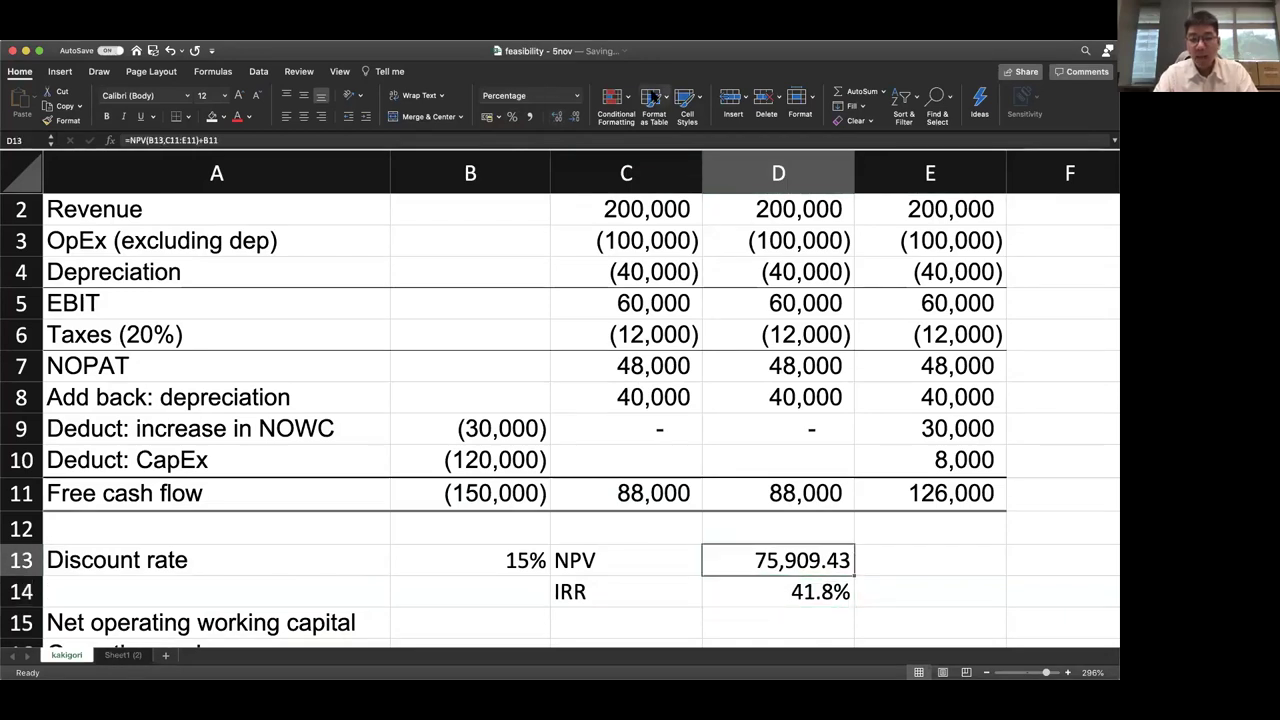
key(F2)
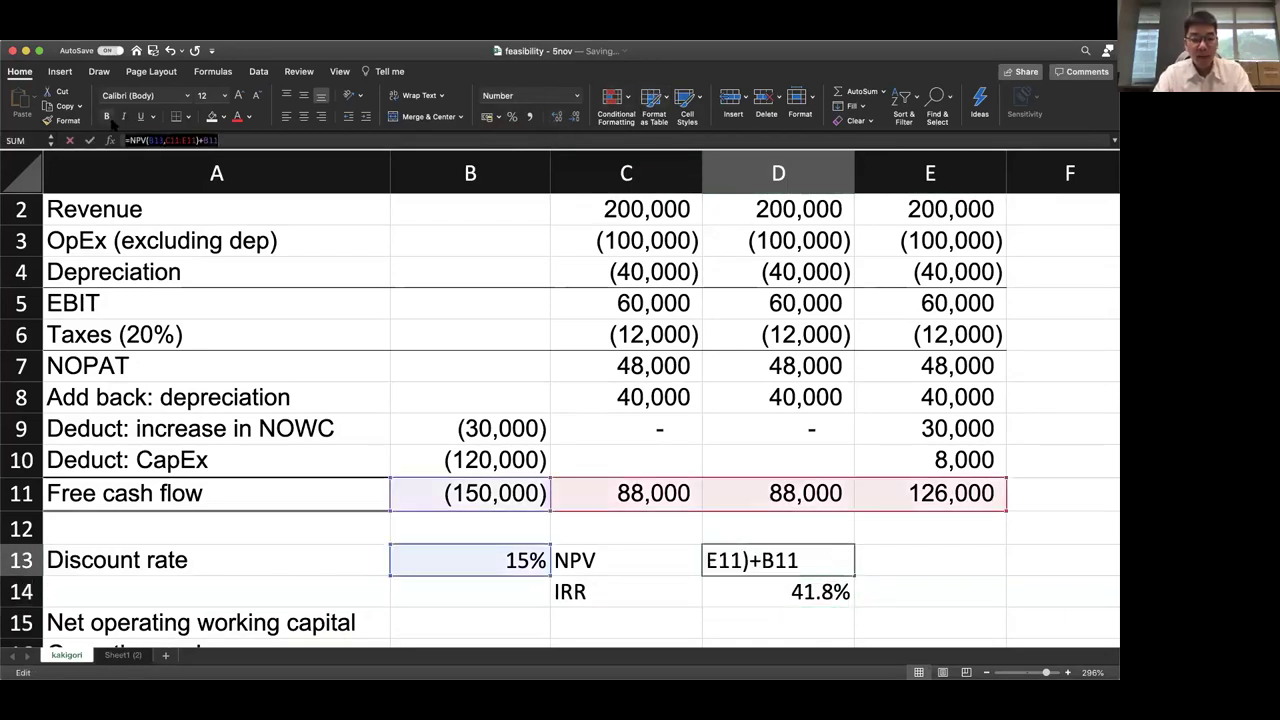
key(Tab)
text(')
key(super+v)
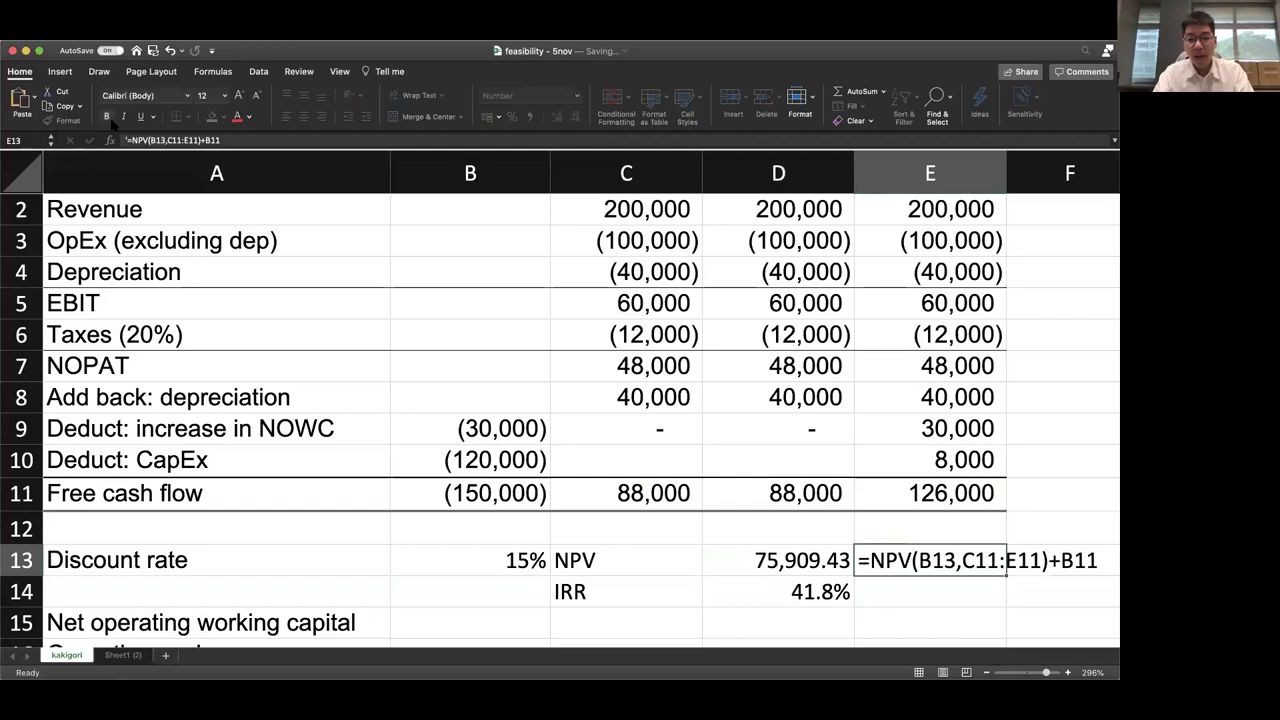
key(Return)
Show the IRR formula as text in E14, beside its result: =IRR(B11:E11)
key(F2)
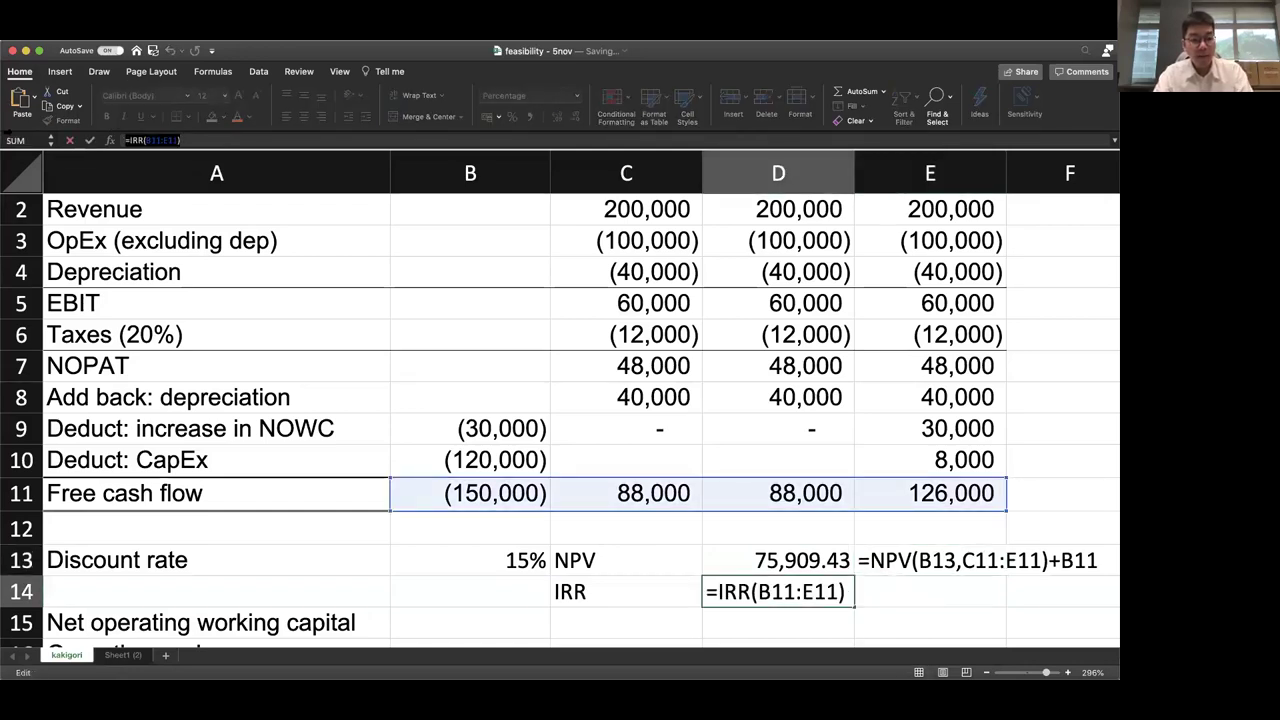
key(Tab)
text(')
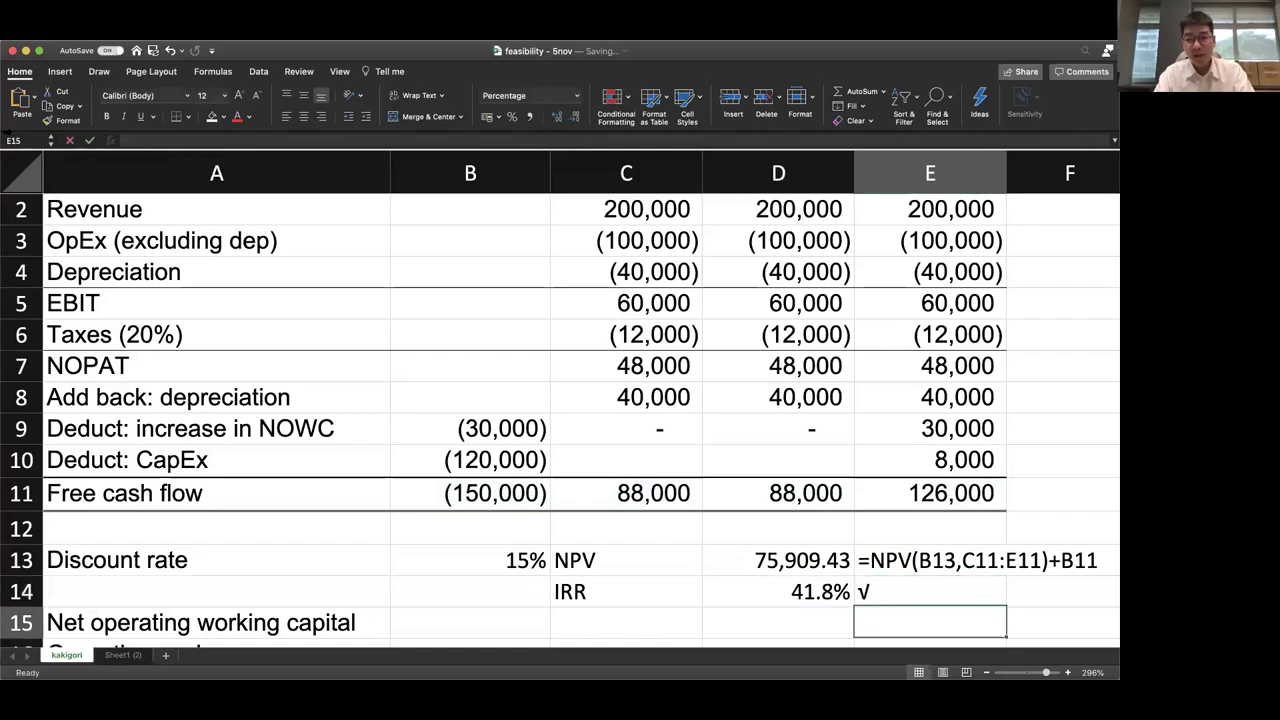
key(super+v)
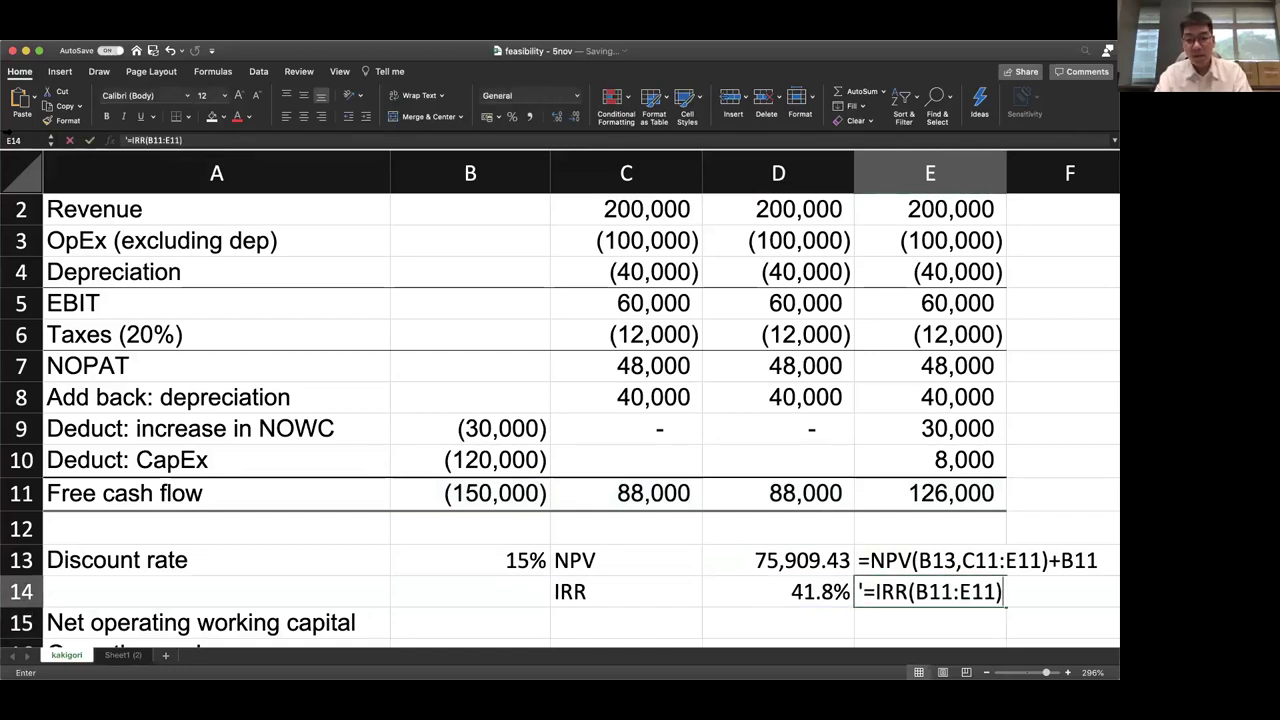
key(Return)
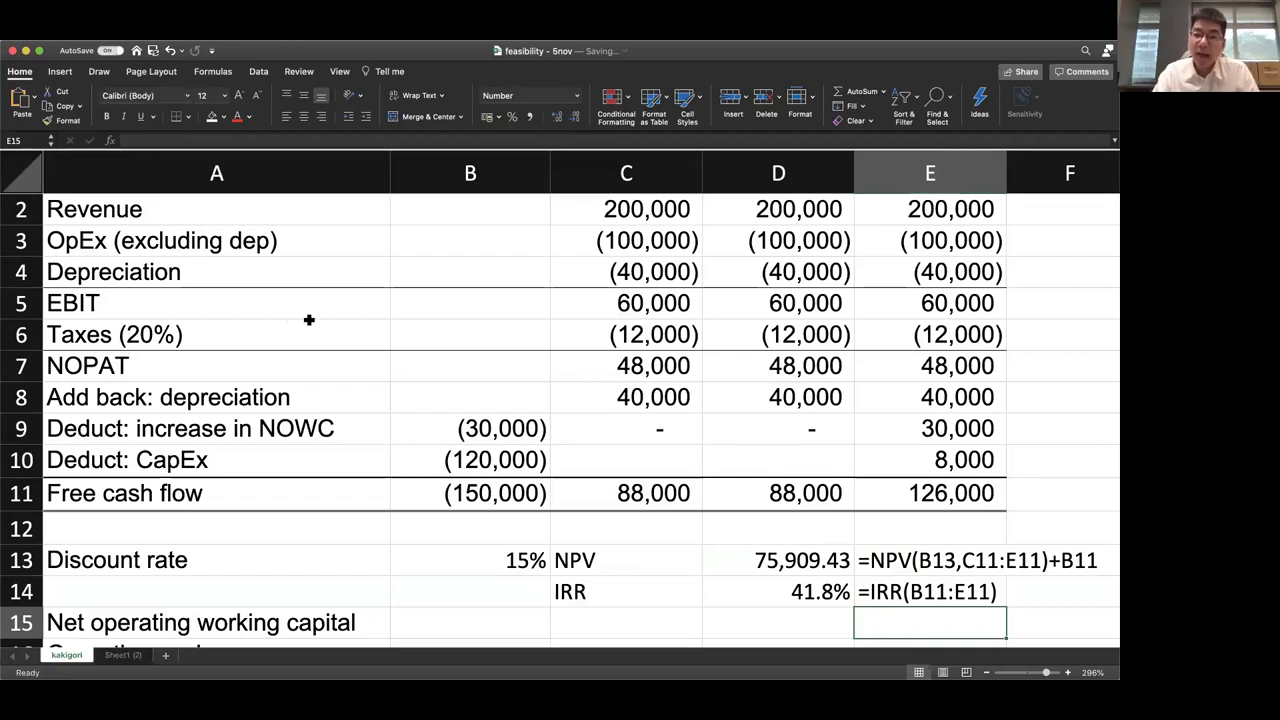
scroll(309, 320, up, 2)
scroll(309, 320, down, 1)
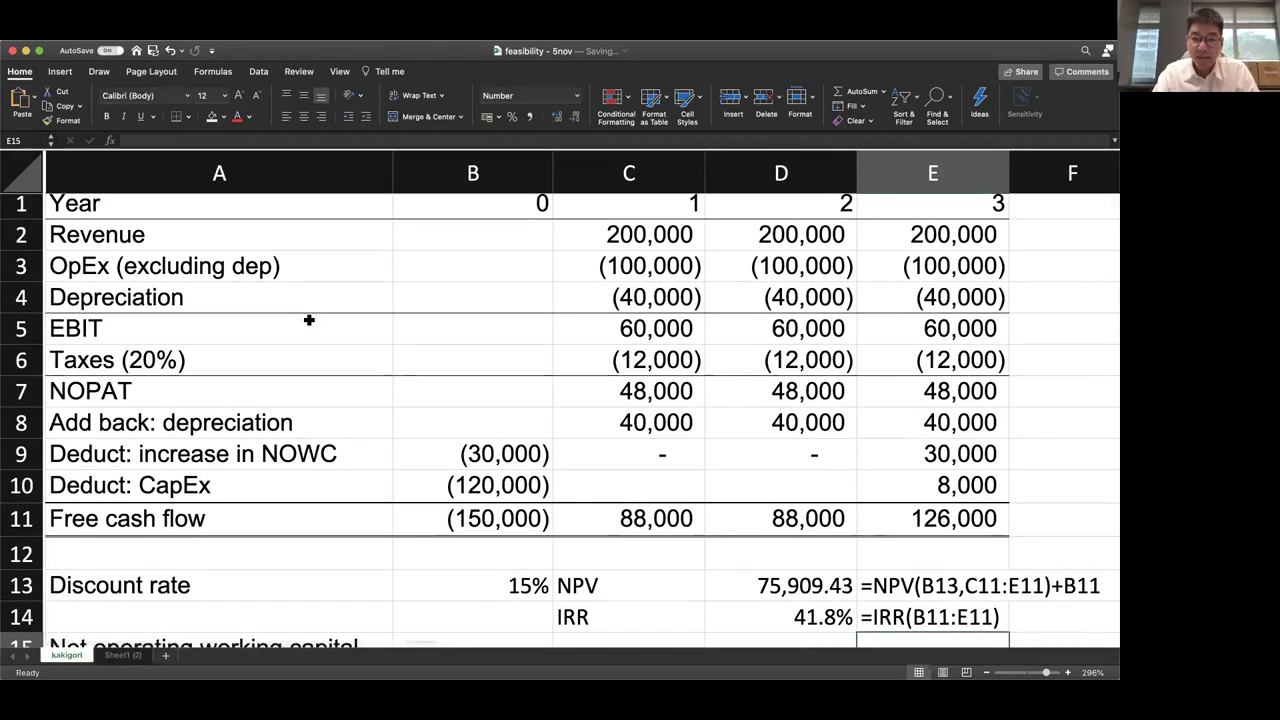
scroll(309, 320, right, 1)
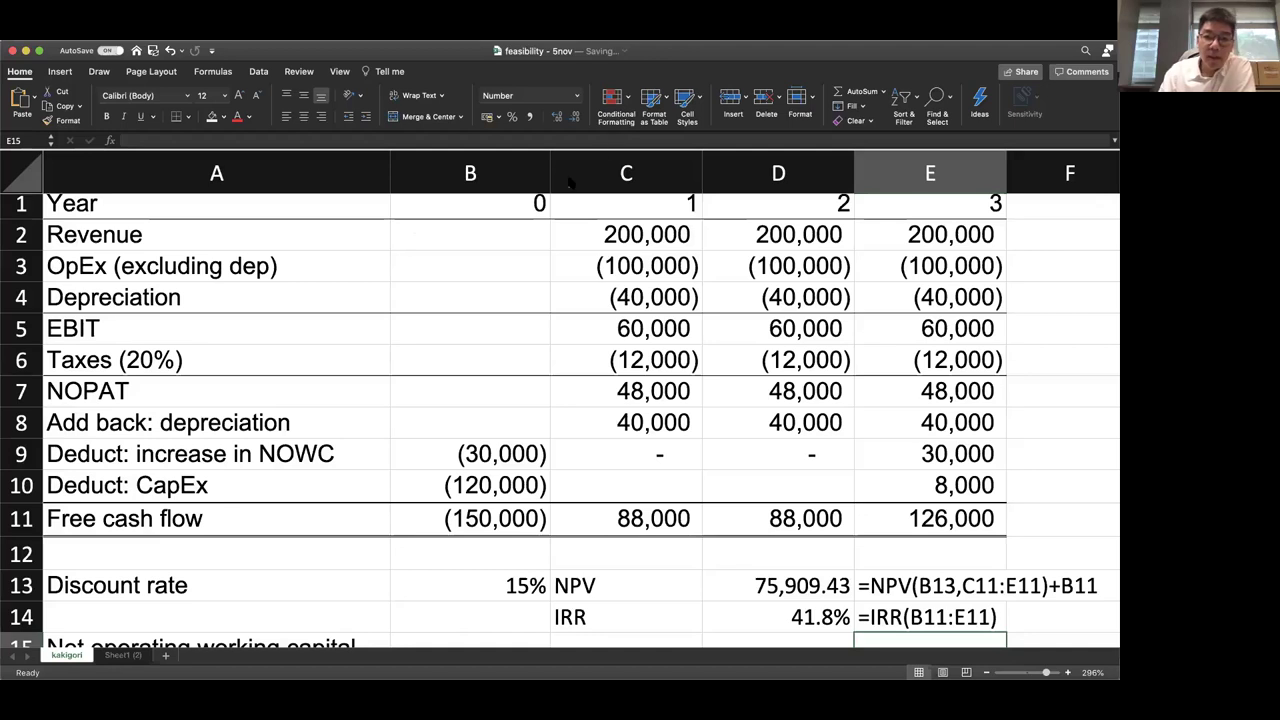
Switch to the PowerPoint presentation 8 - bus_feas and present slide 21, the free cash flow estimation template
key(super+Tab)
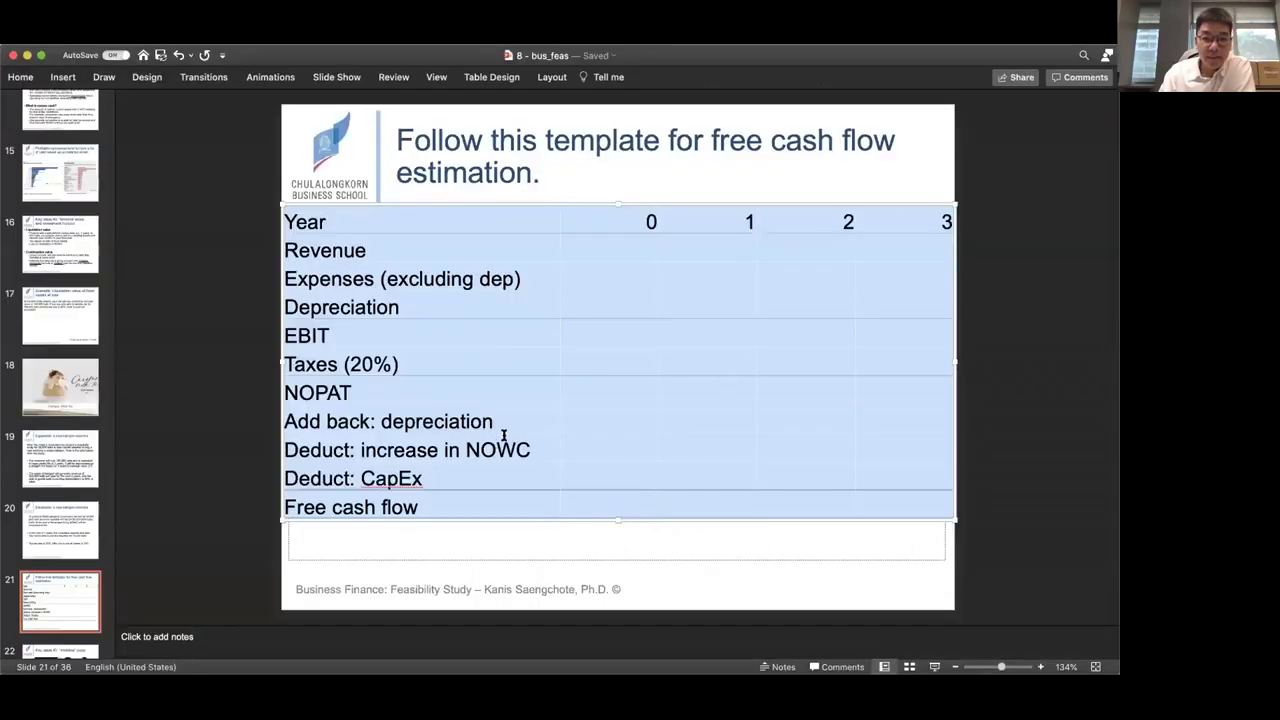
click(90, 584)
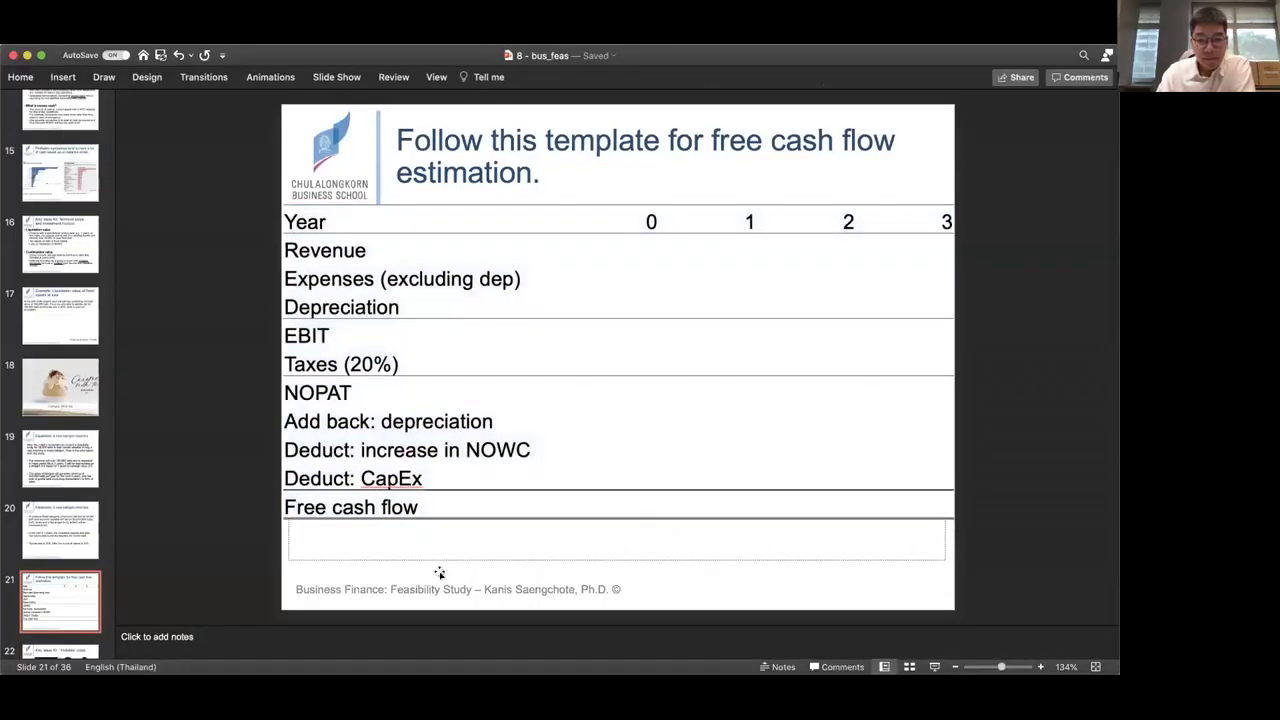
click(934, 666)
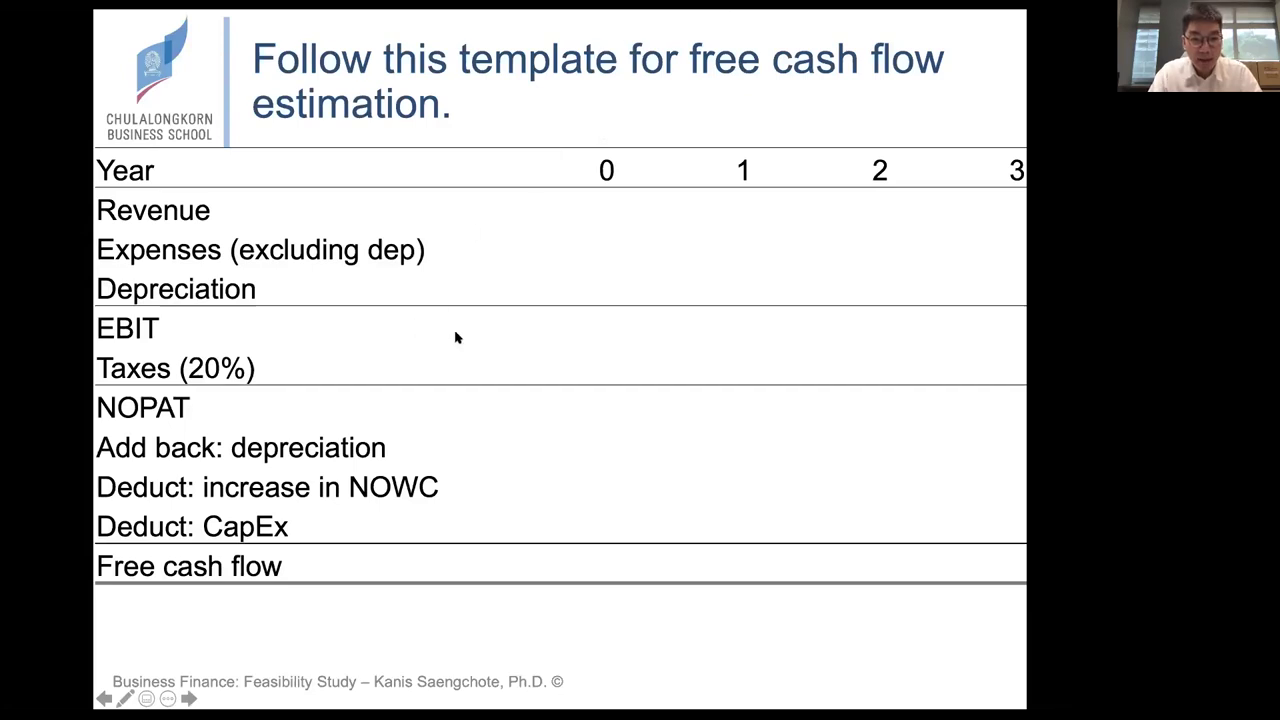
Switch back to the Excel workbook feasibility - 5nov and enter the note "^ unused depreciation / depreciation tax shield" in A26, below Net book value
key(super+Tab)
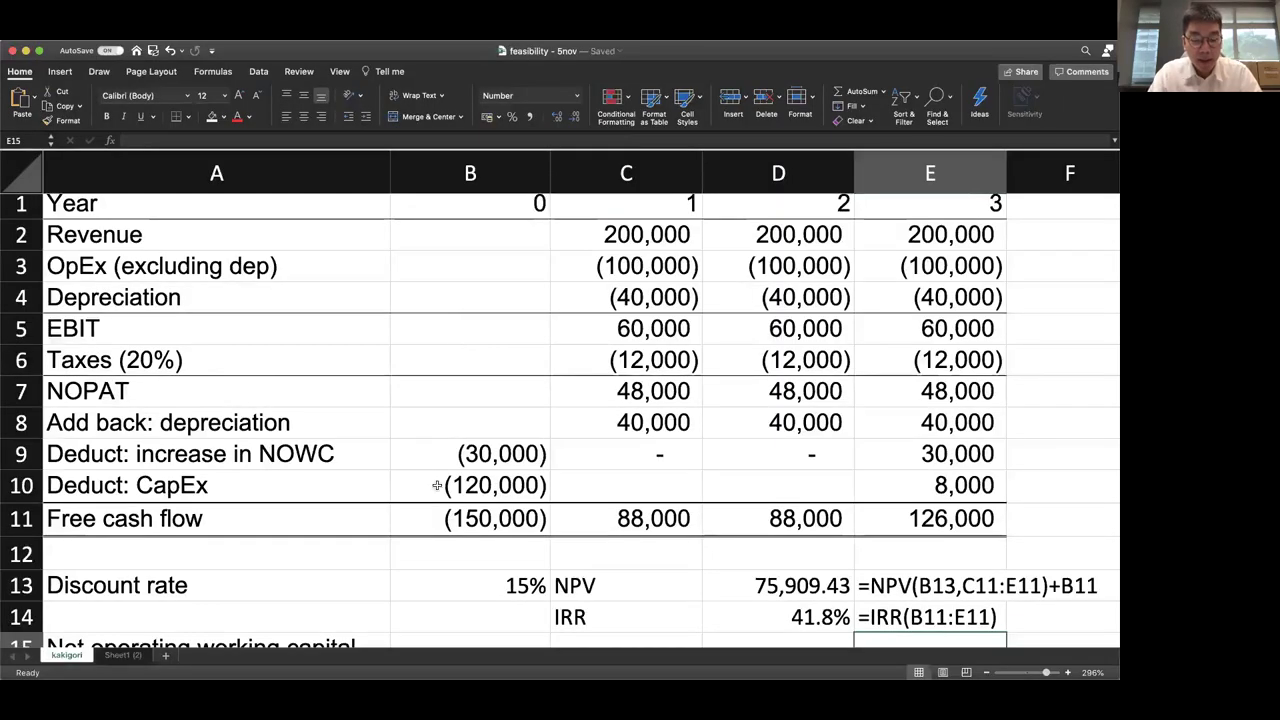
scroll(440, 486, down, 5)
scroll(437, 486, down, 5)
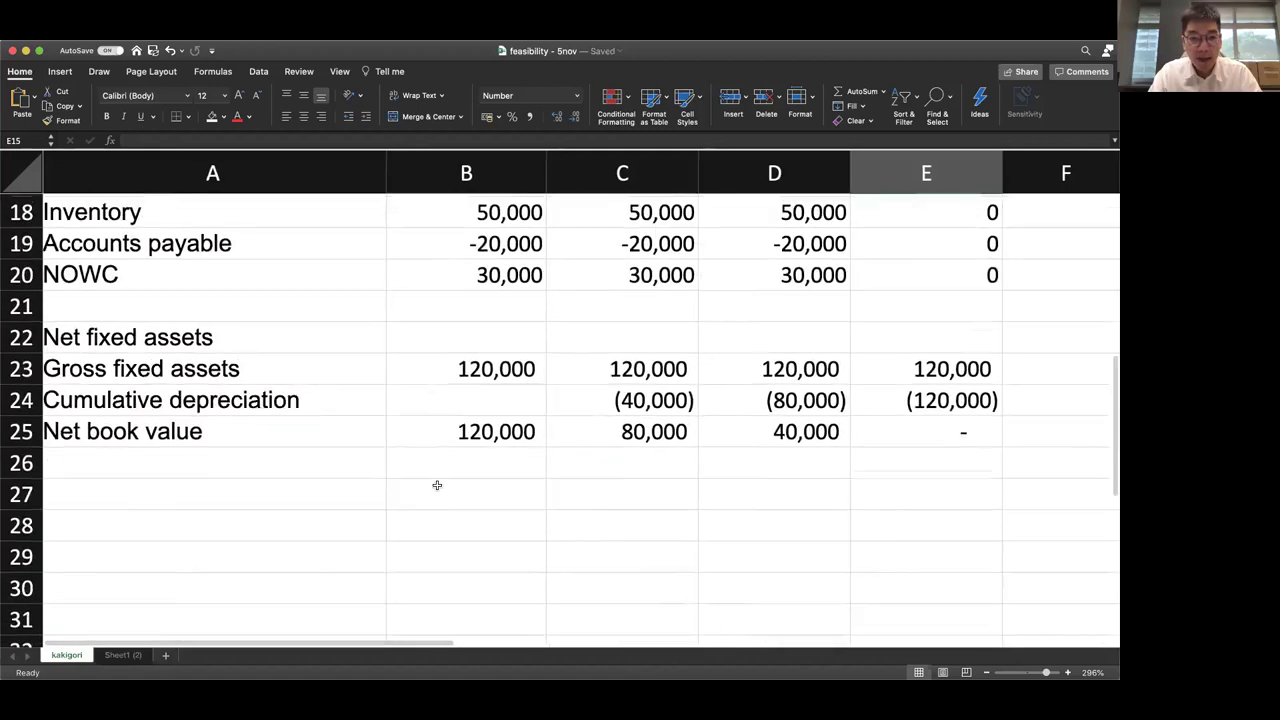
click(289, 485)
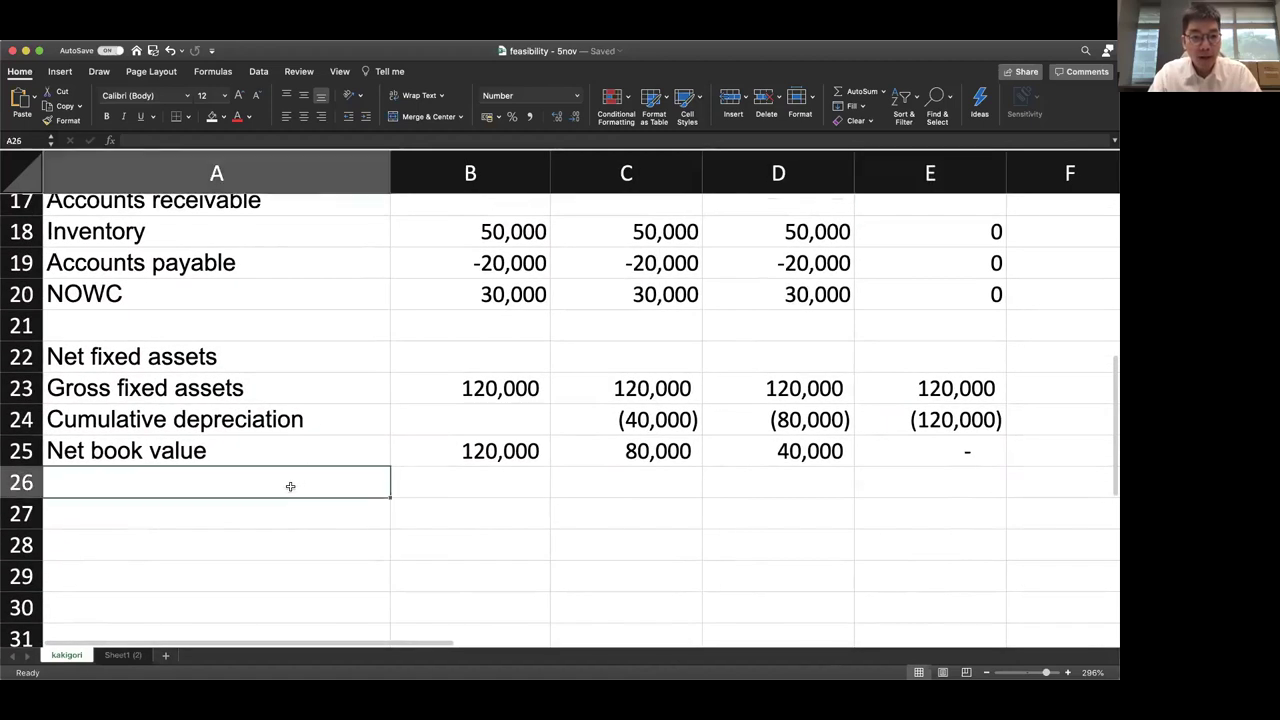
text(^)
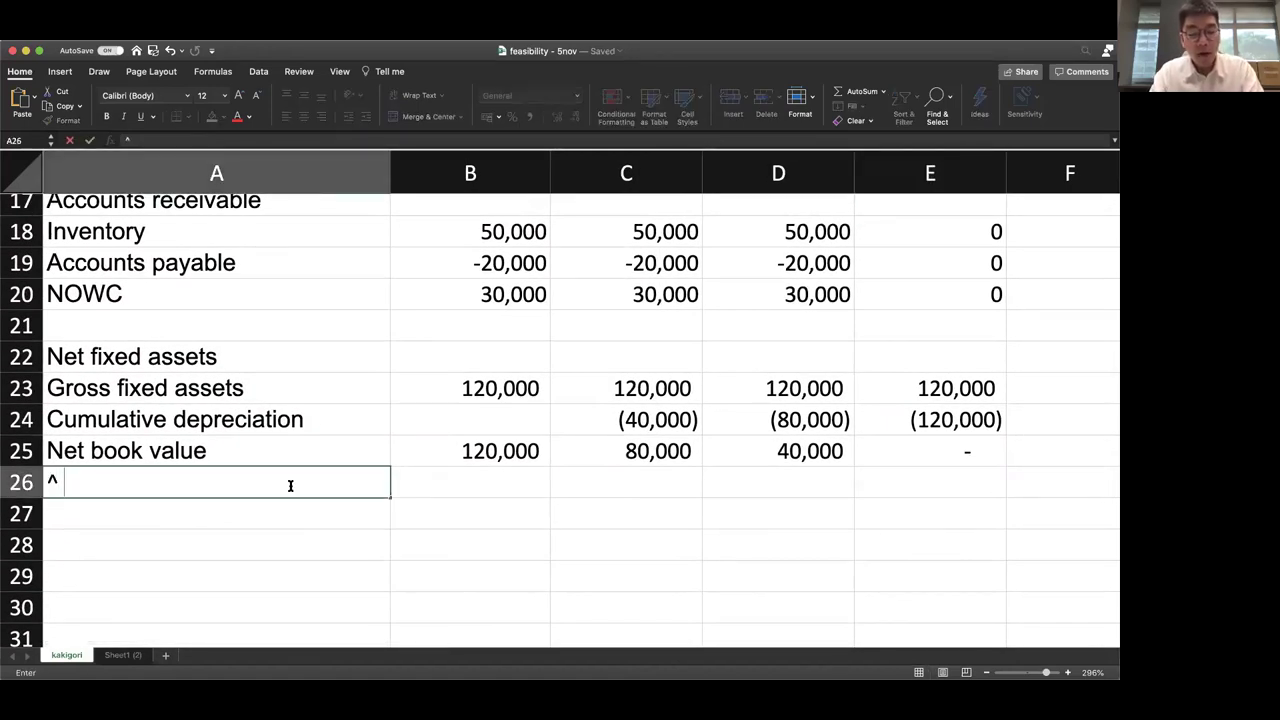
text( un)
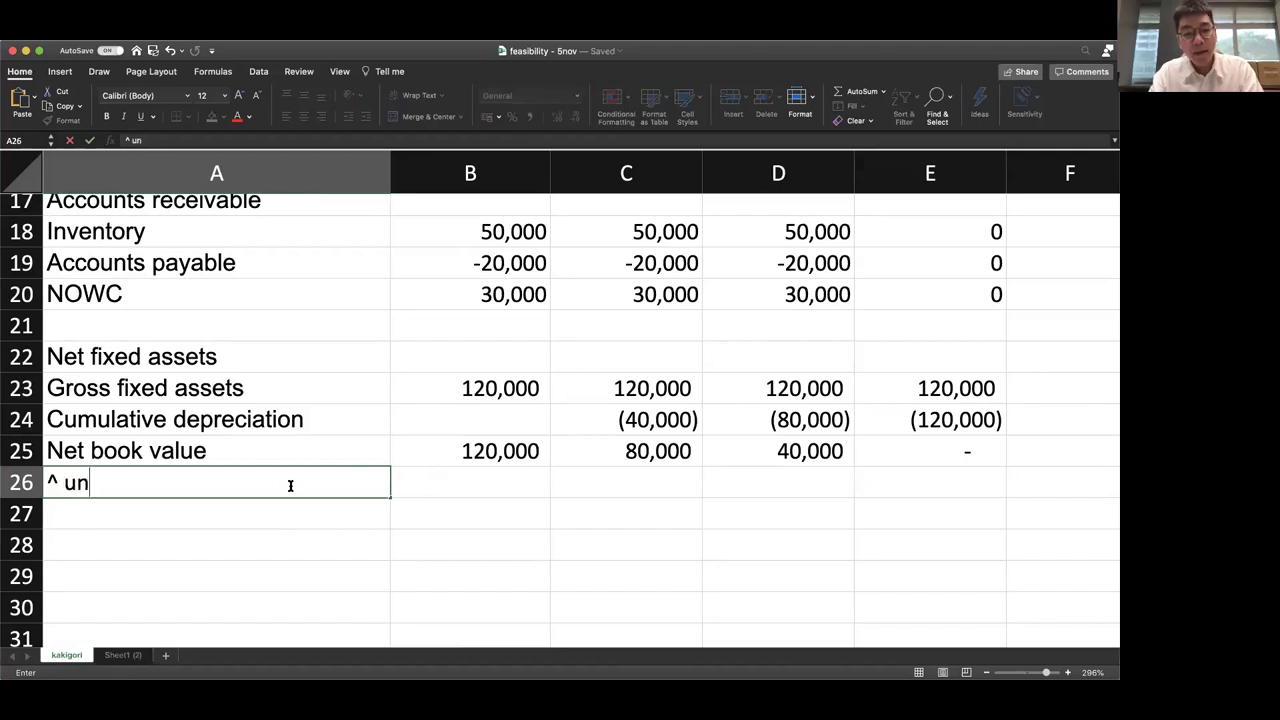
text(used deprciat)
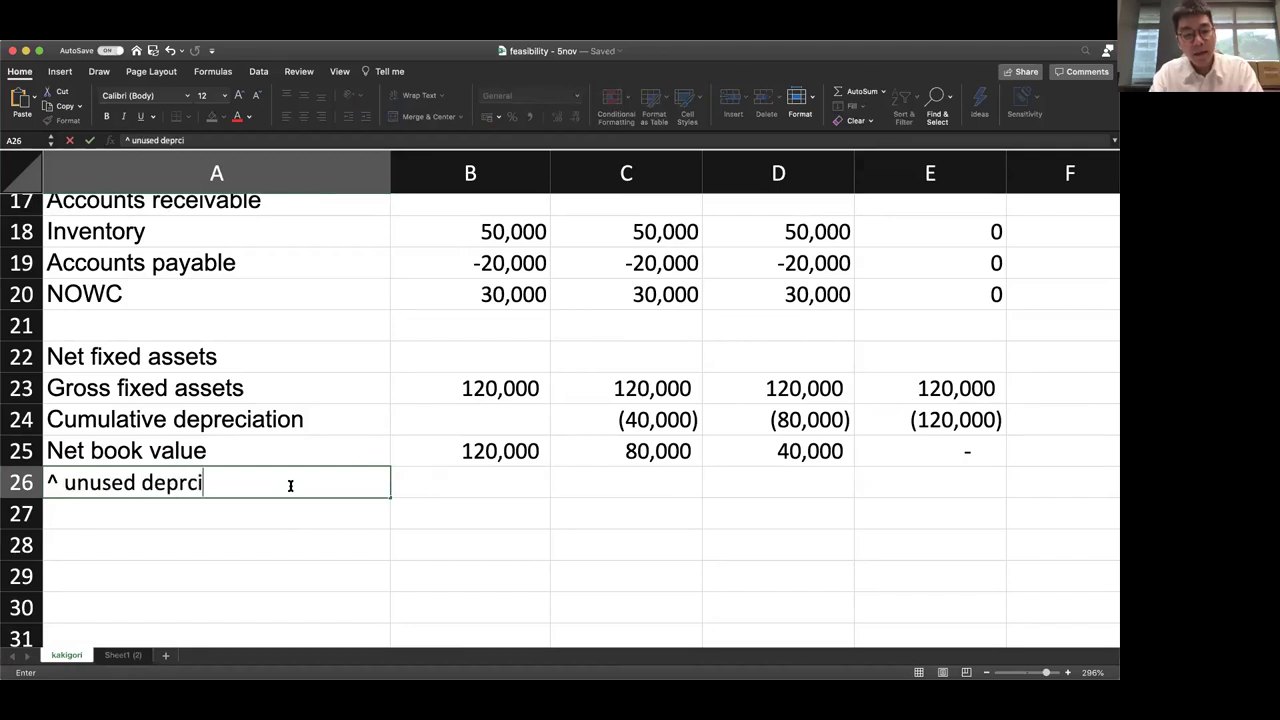
key(BackSpace)
key(BackSpace)
key(BackSpace)
key(BackSpace)
text(eication)
key(BackSpace)
key(BackSpace)
key(BackSpace)
key(BackSpace)
key(BackSpace)
key(BackSpace)
key(BackSpace)
text(ciation /)
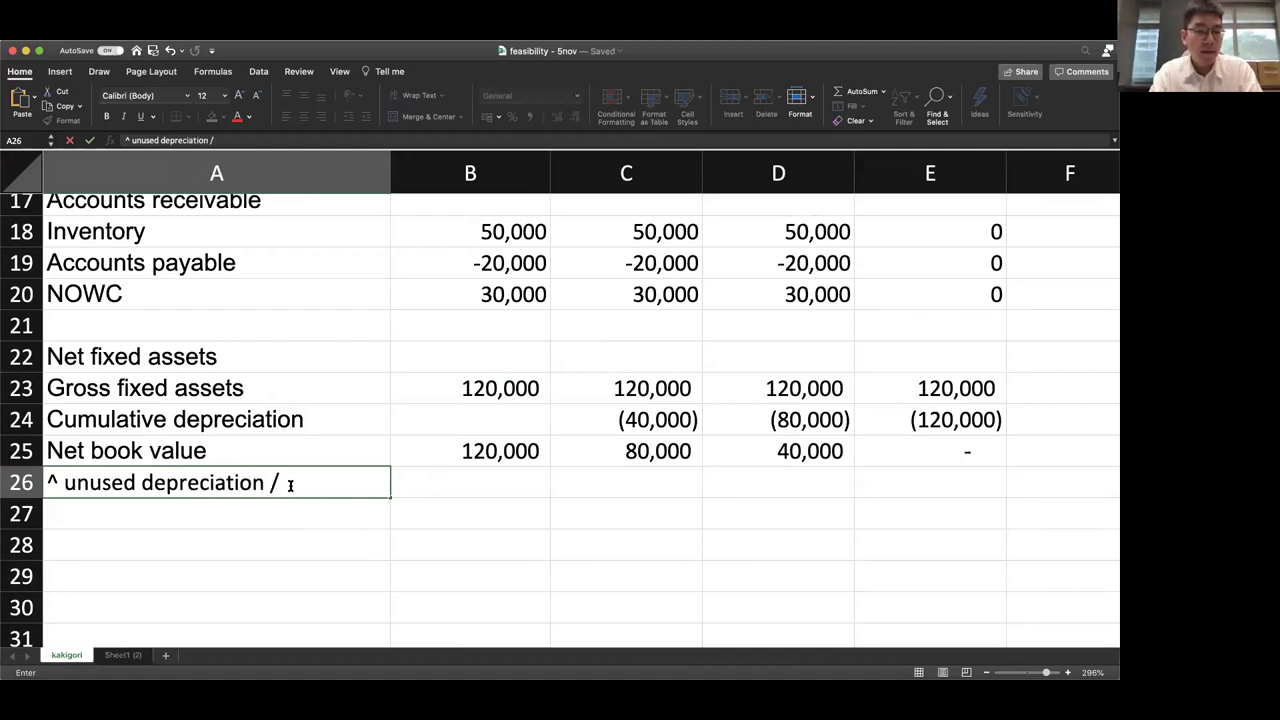
text( depreciation ta)
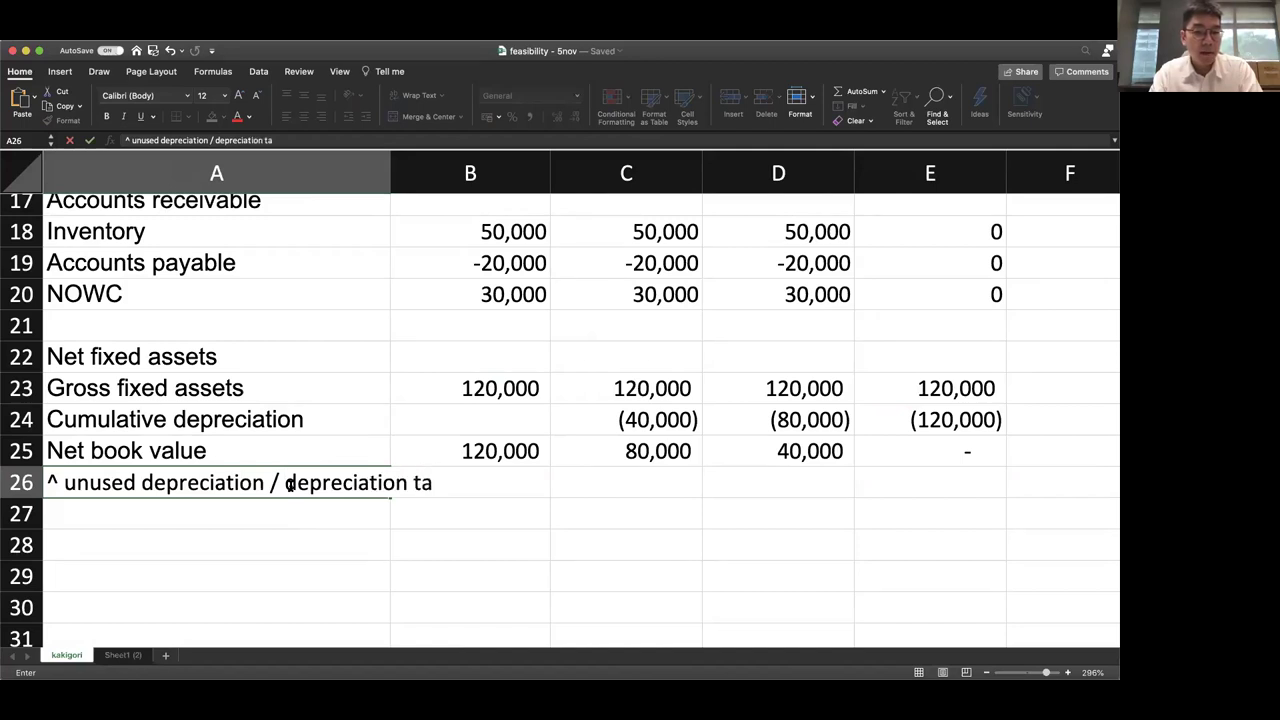
text(x shield)
key(Return)
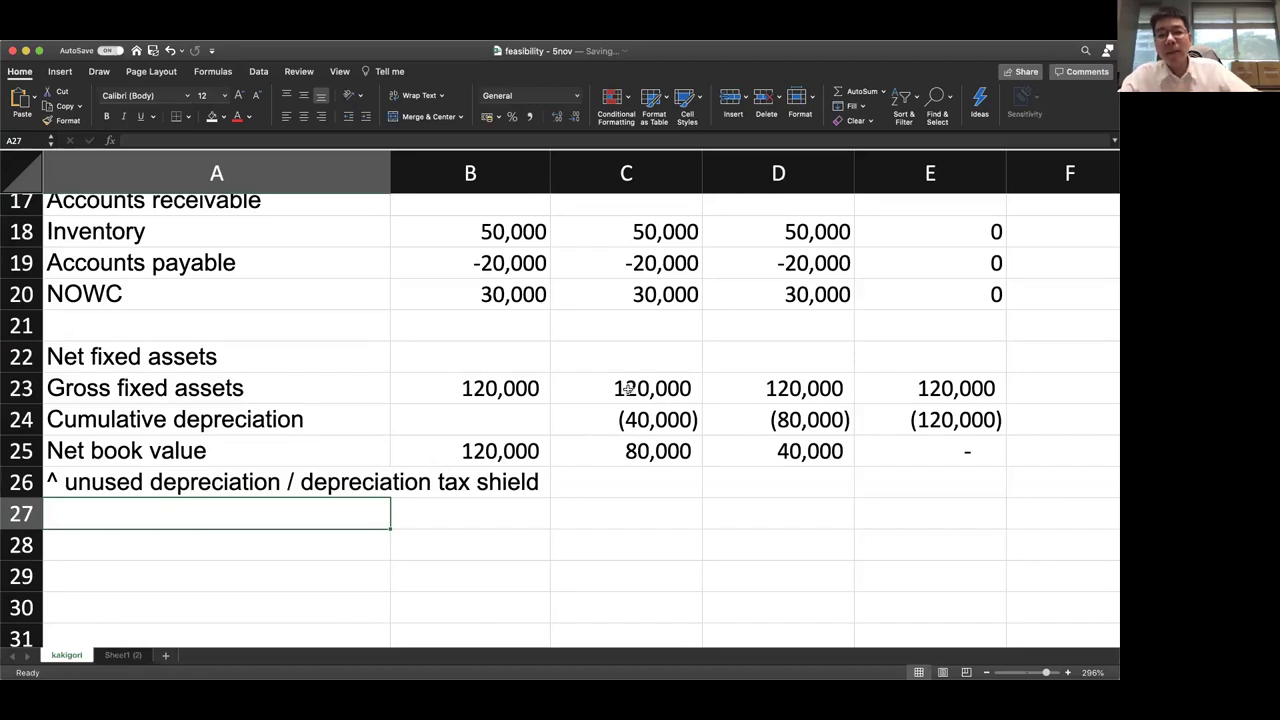
Examine the year 1 cumulative depreciation and net book value in the Net fixed assets schedule
click(624, 418)
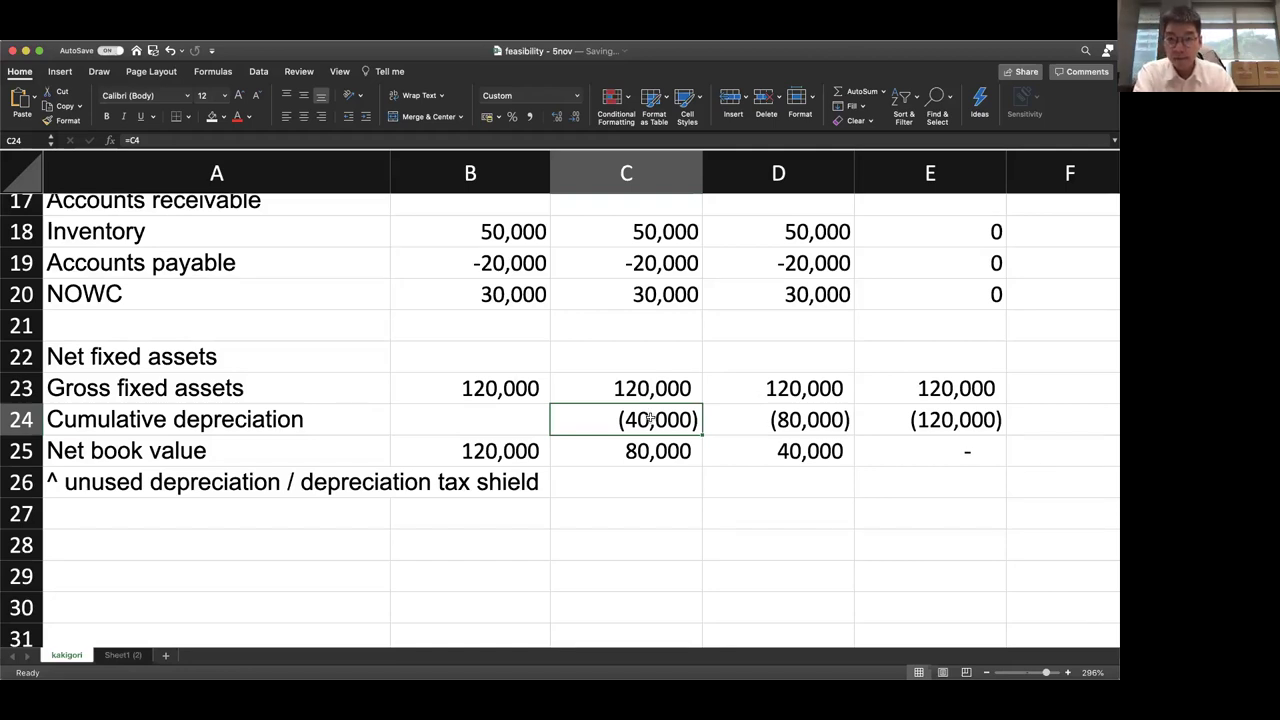
click(663, 458)
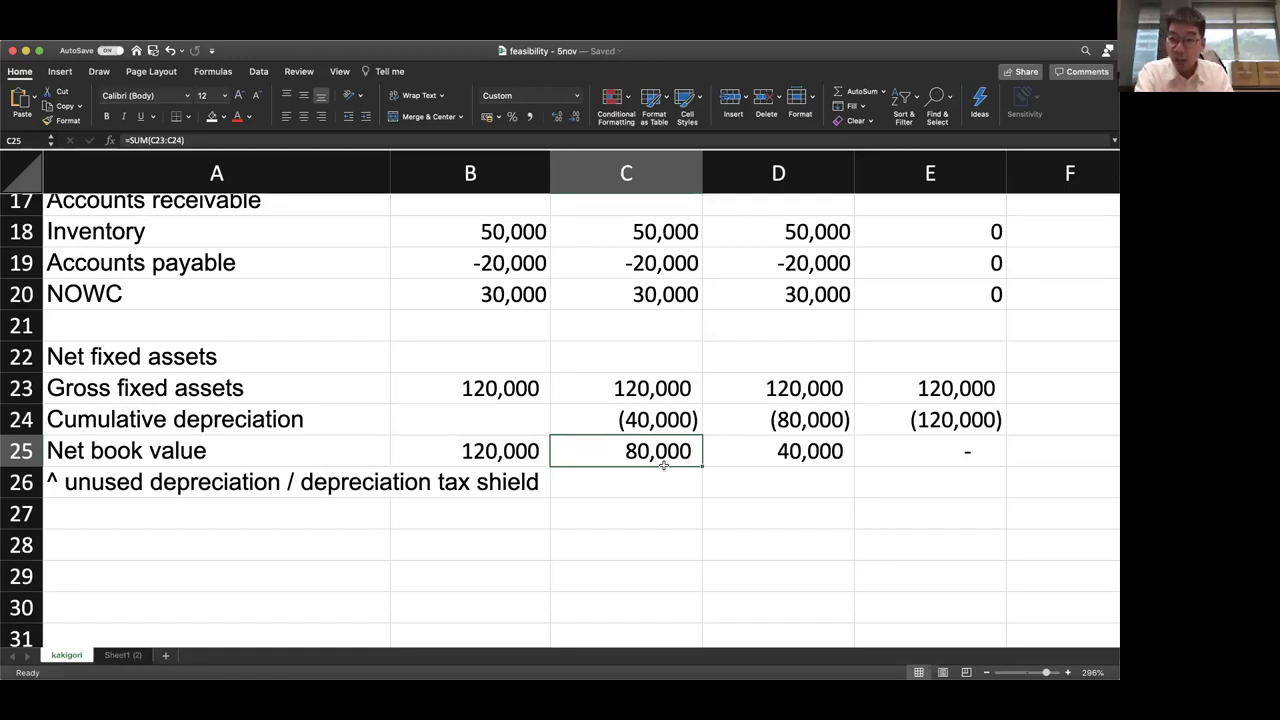
click(686, 508)
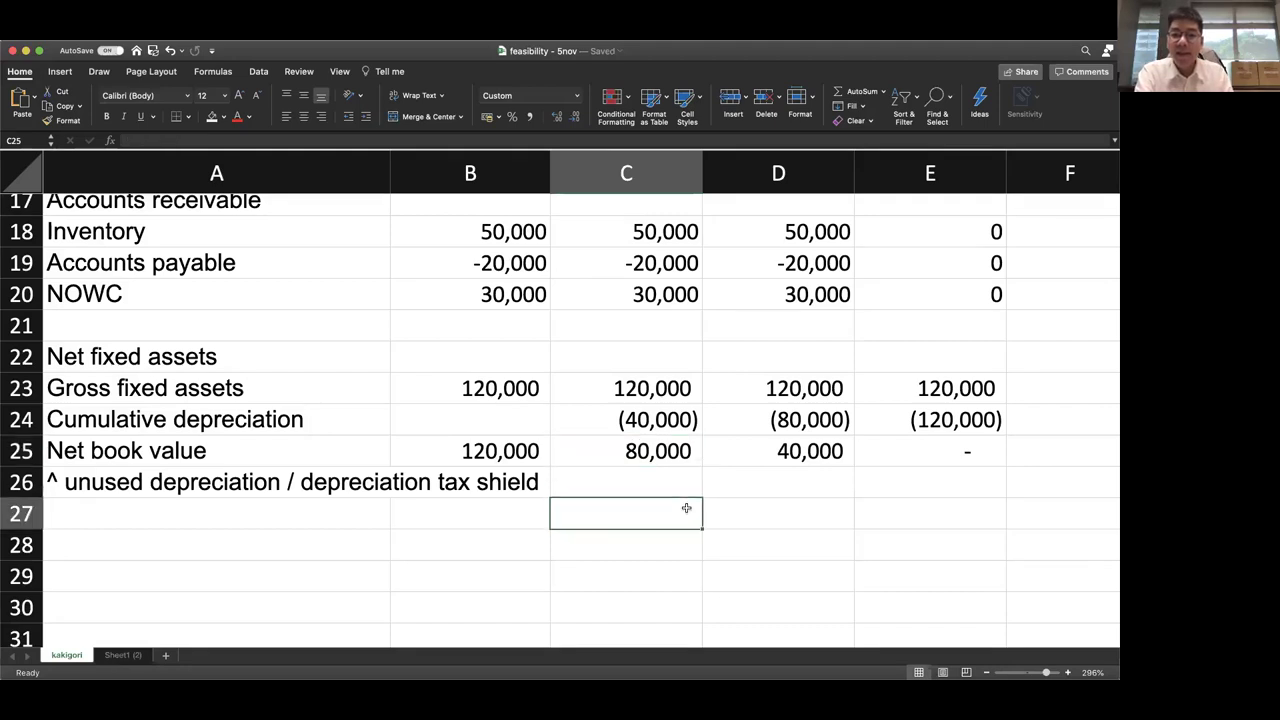
click(654, 460)
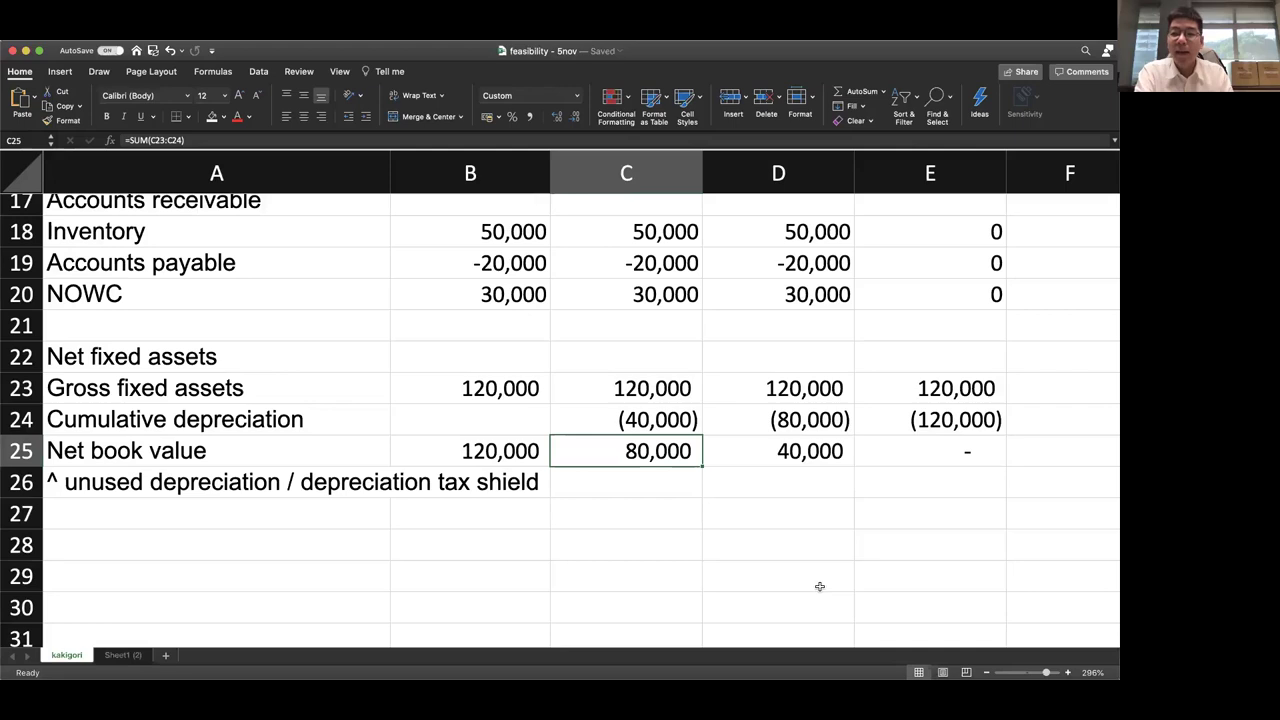
Review how year 1 depreciation, EBIT and NOPAT are calculated in the free cash flow table
scroll(819, 586, up, 7)
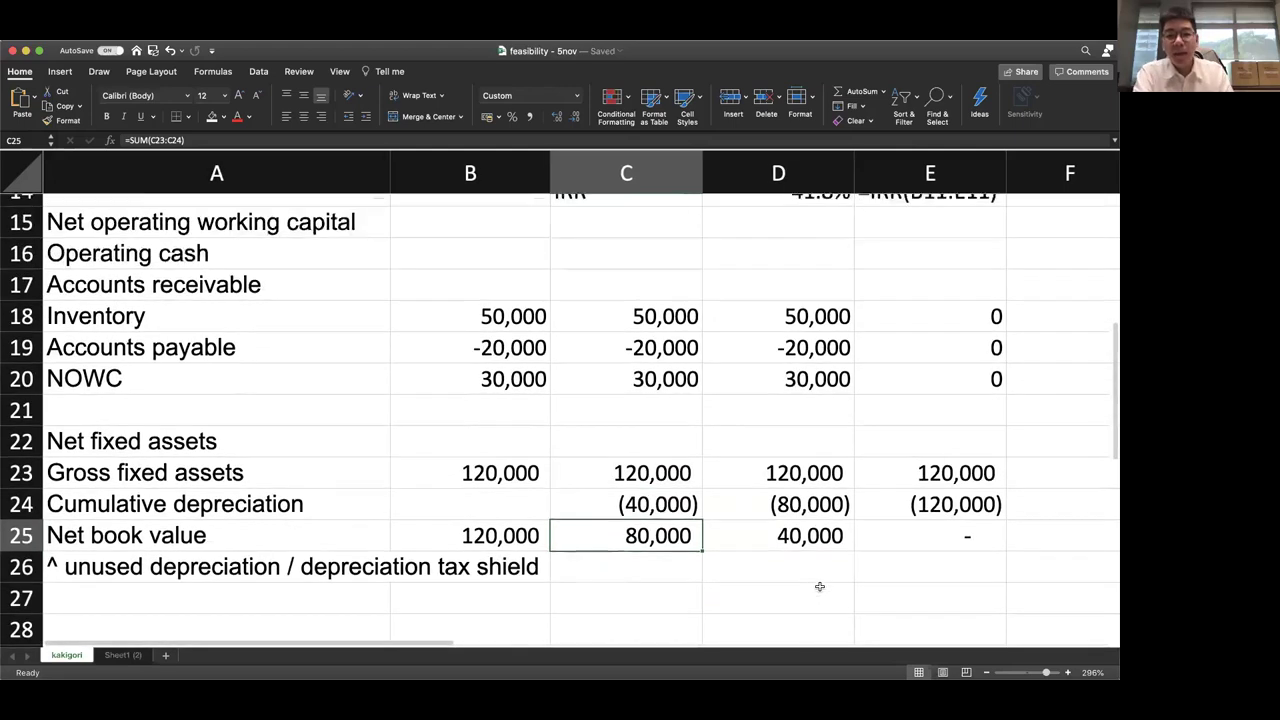
scroll(819, 586, up, 5)
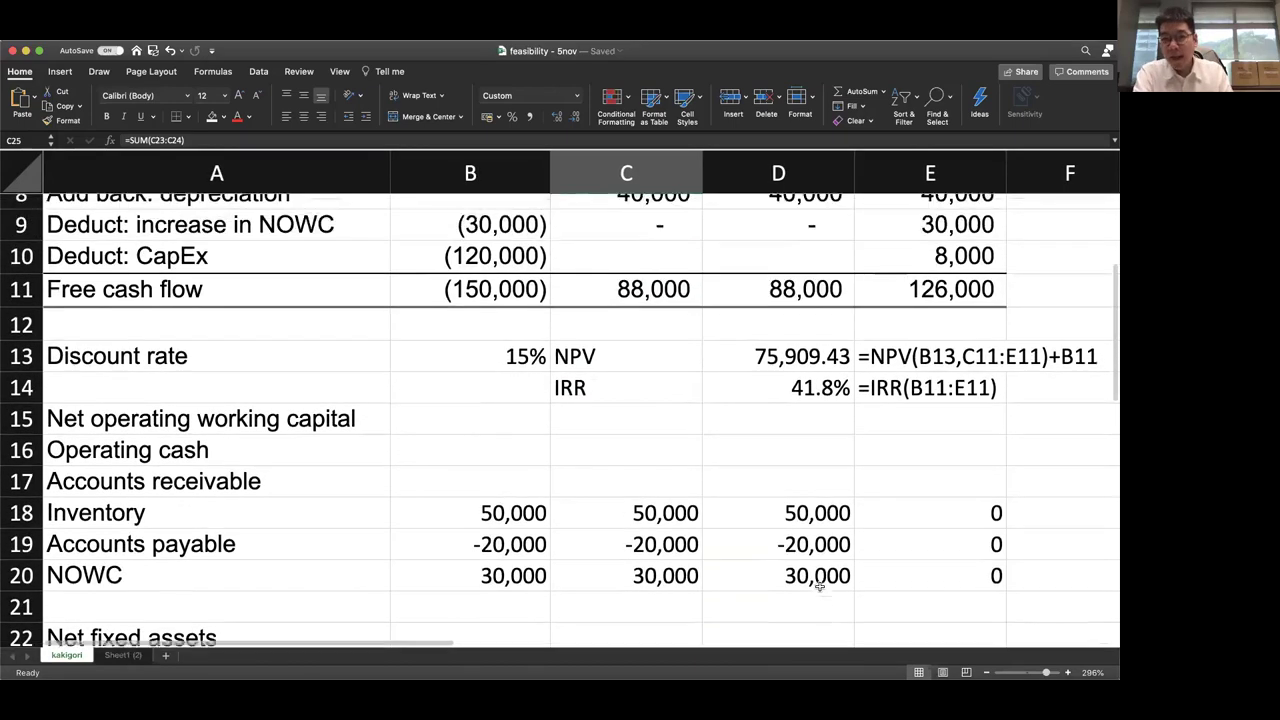
scroll(819, 586, up, 4)
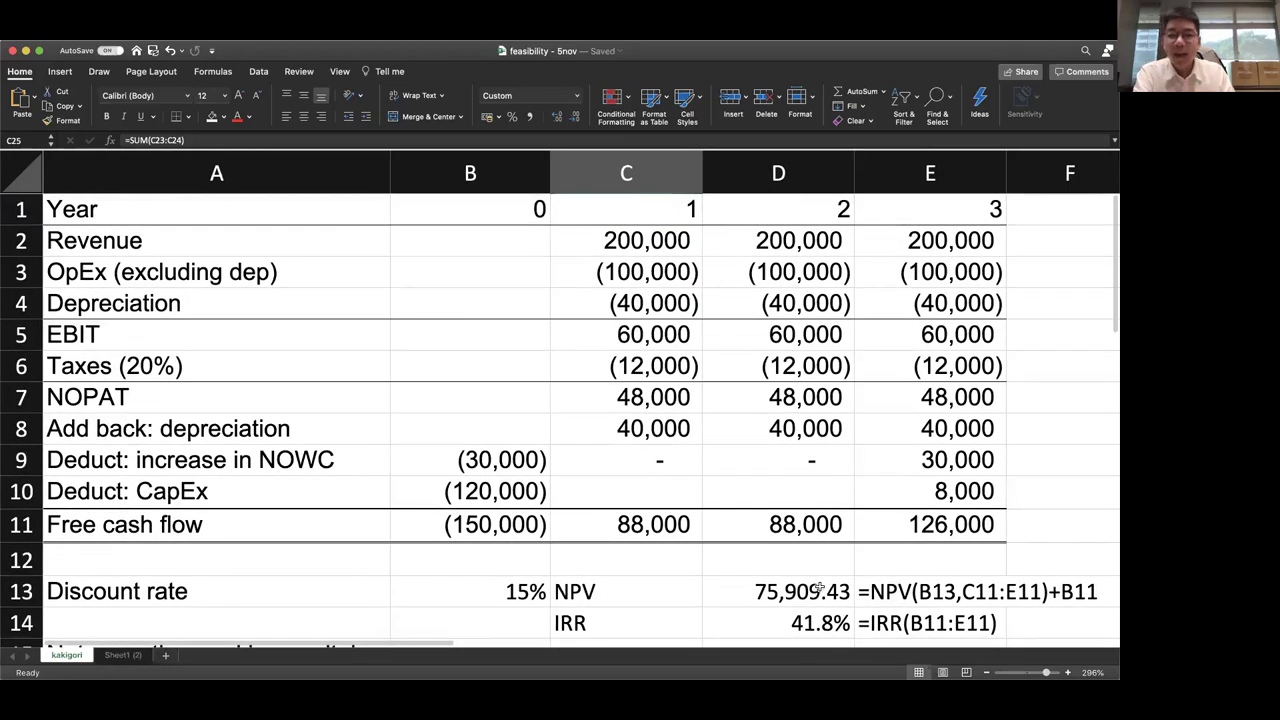
click(634, 329)
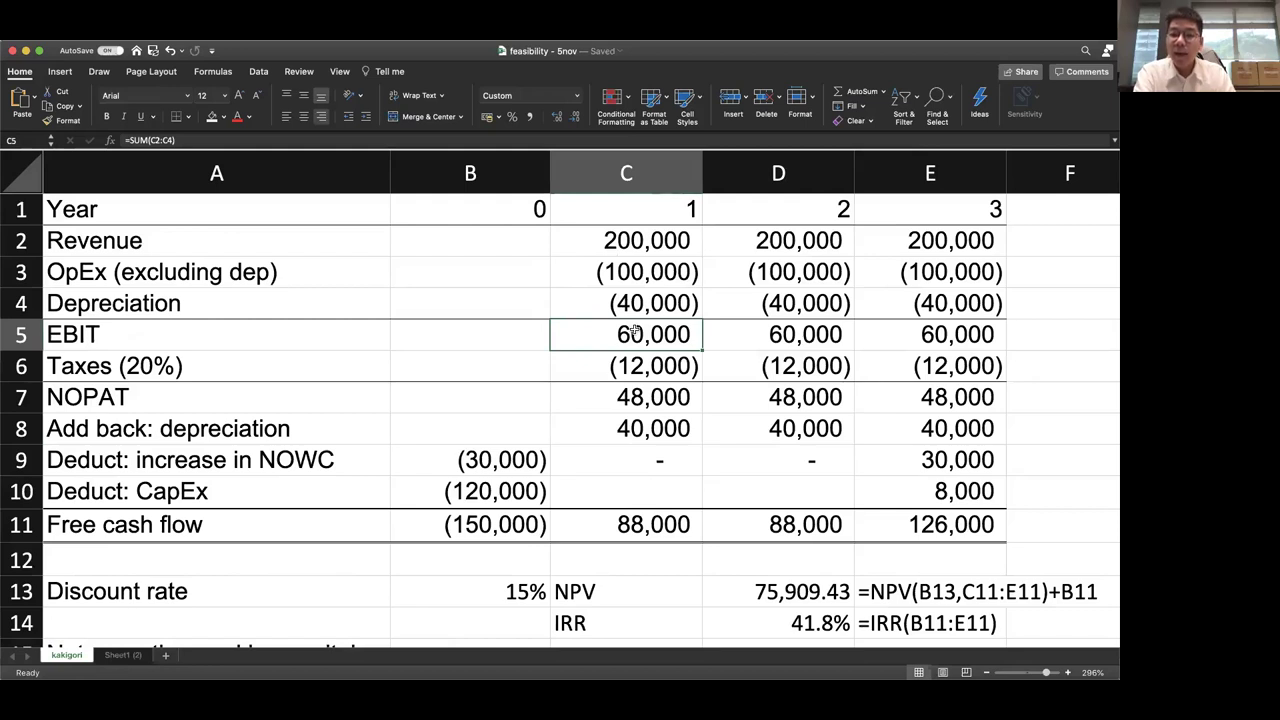
click(628, 305)
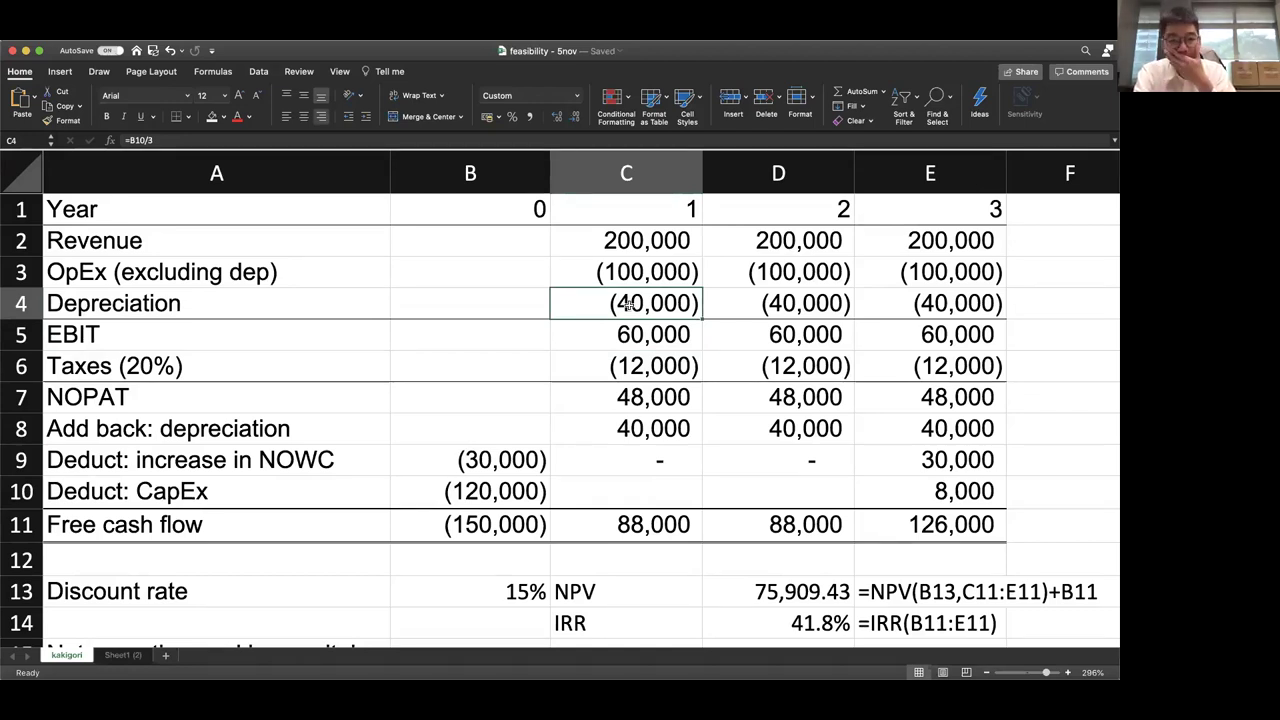
click(655, 392)
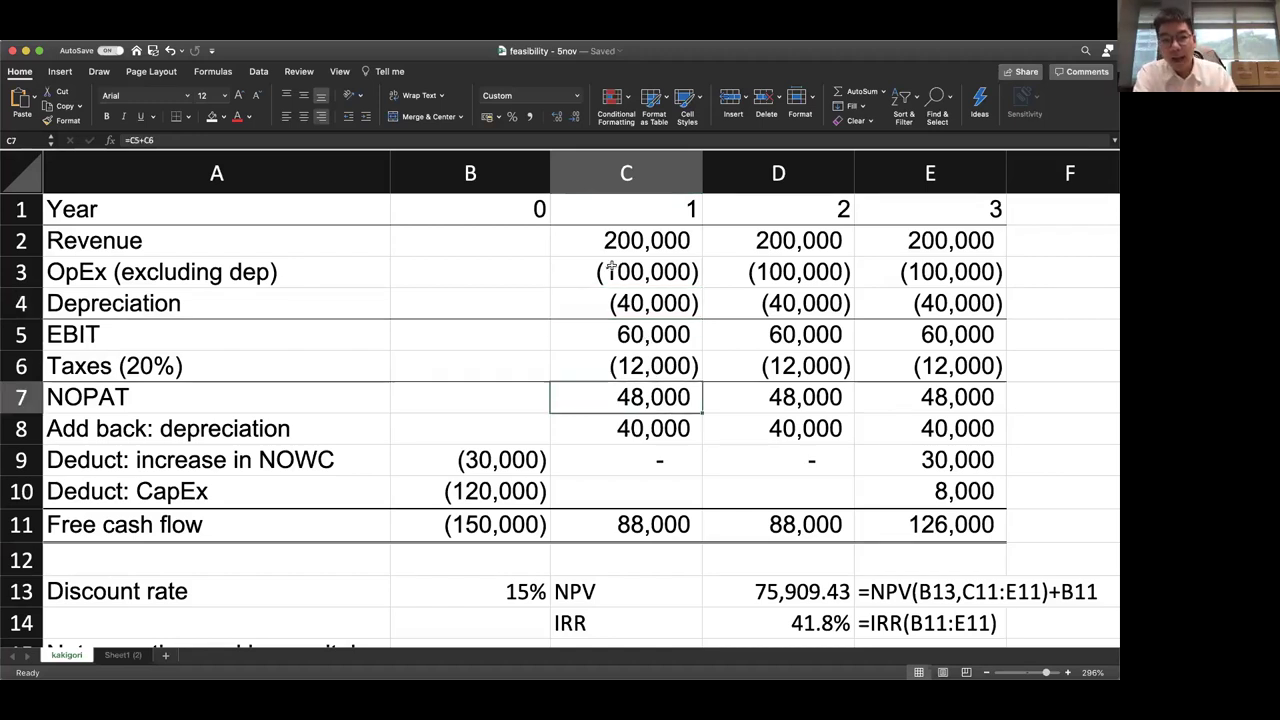
click(637, 335)
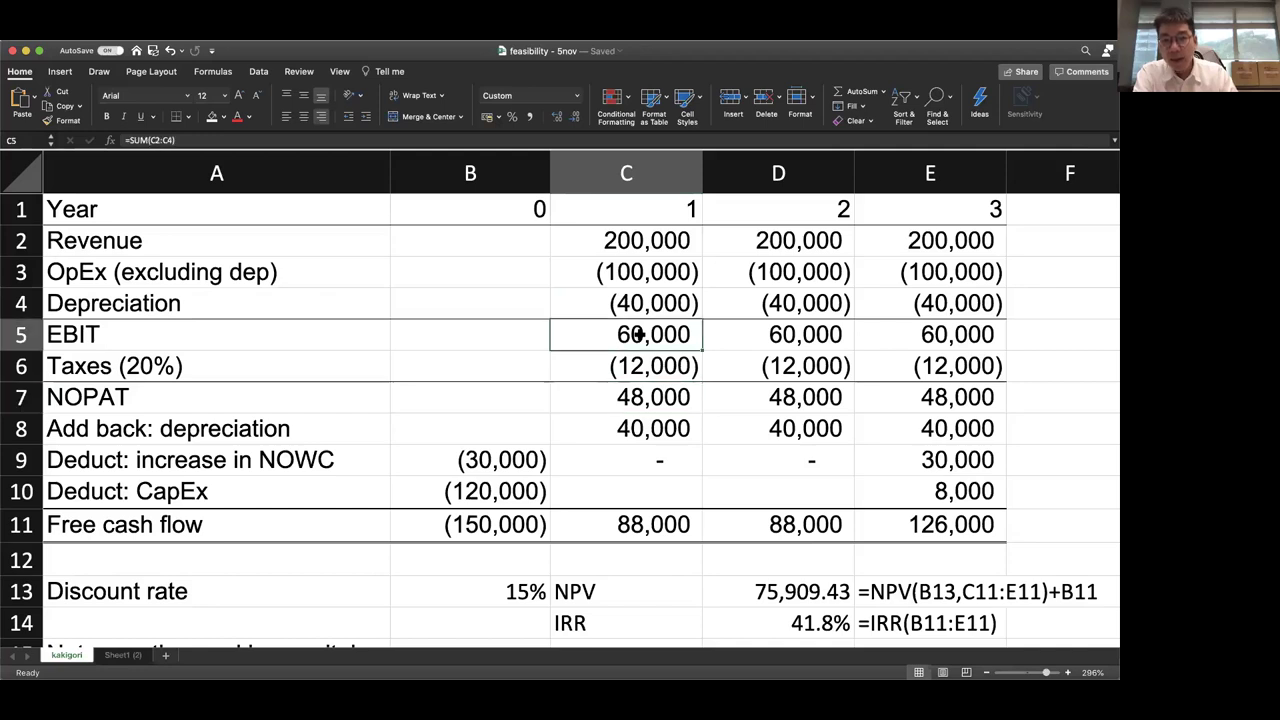
click(654, 394)
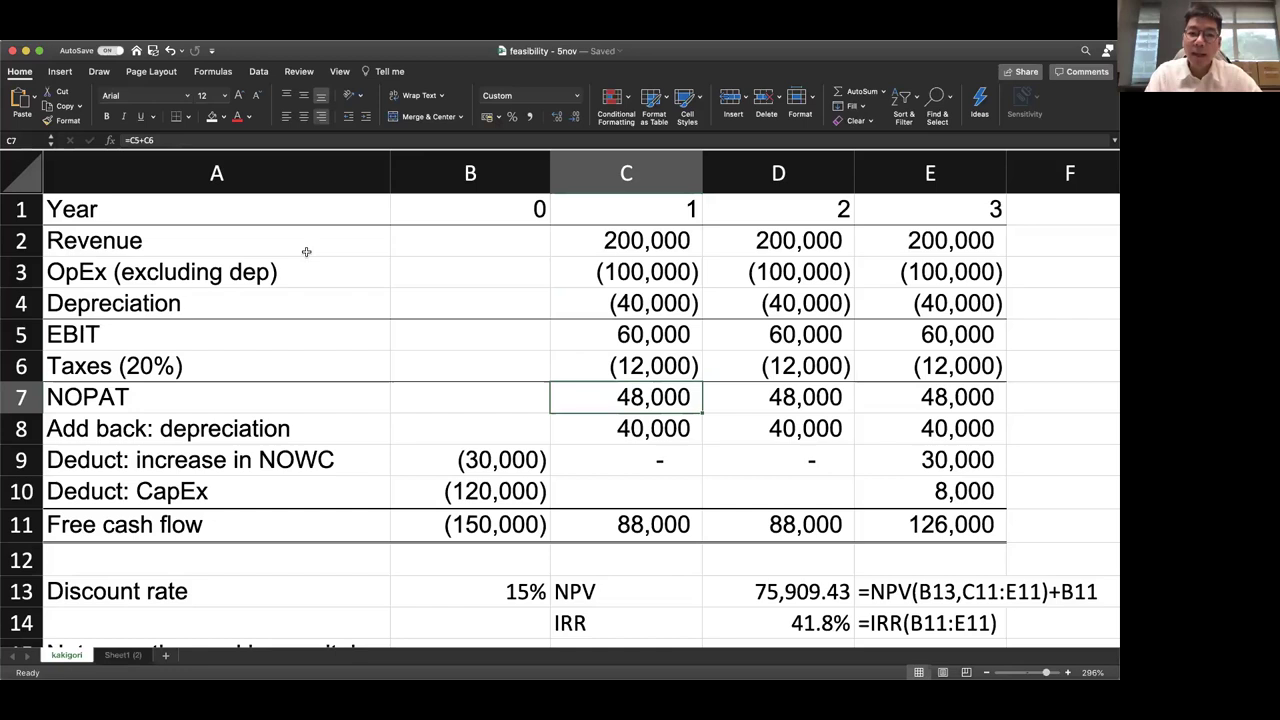
Trace the initial CapEx through the depreciation charge and its add-back to the year 1 free cash flow
click(28, 302)
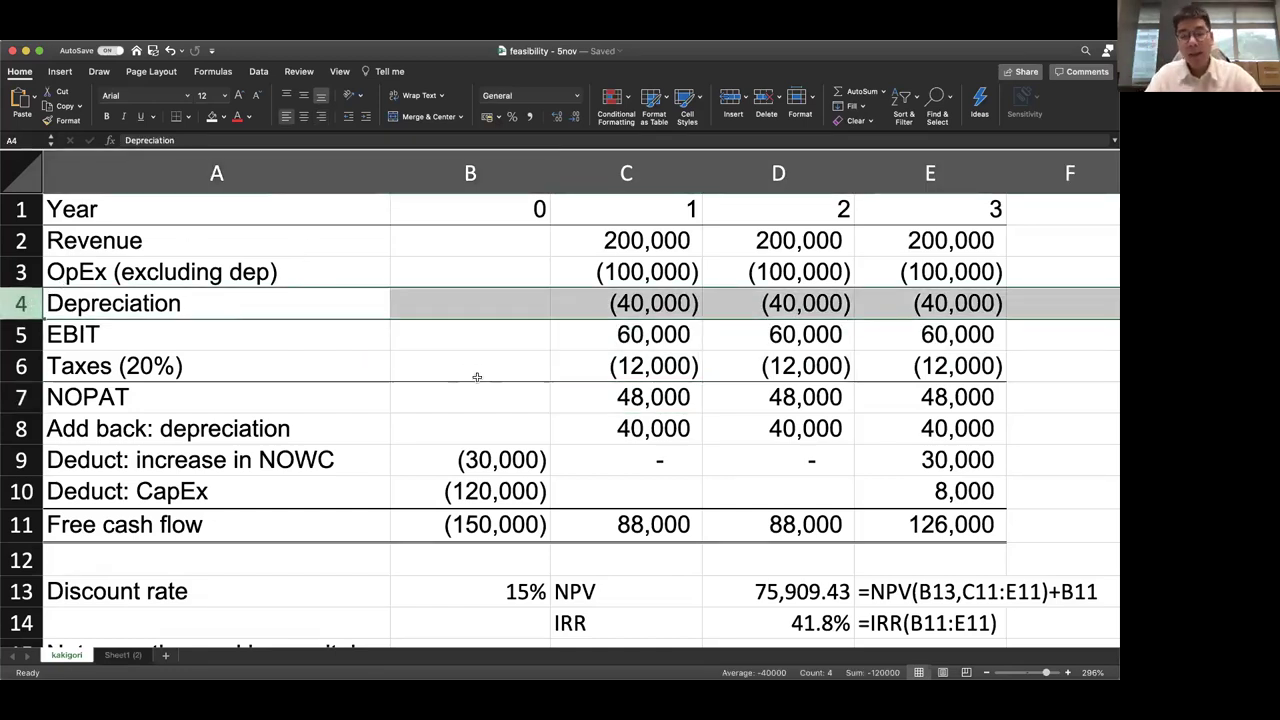
click(530, 497)
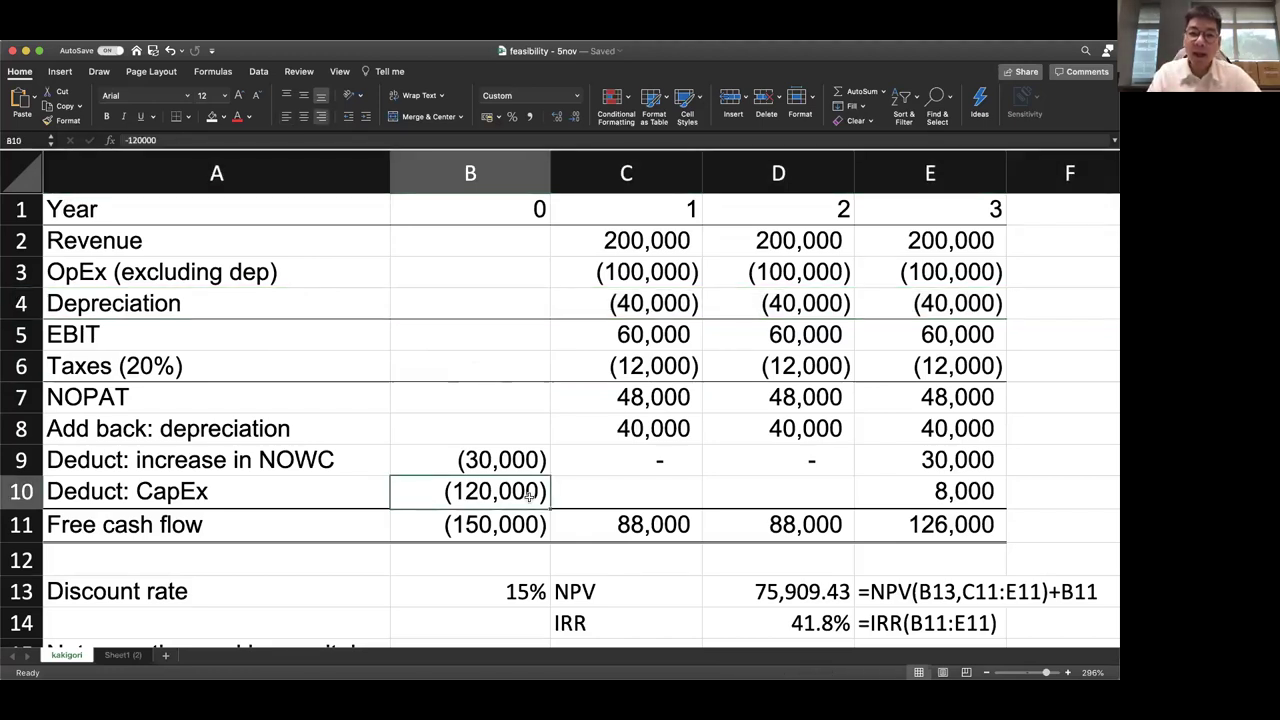
click(643, 302)
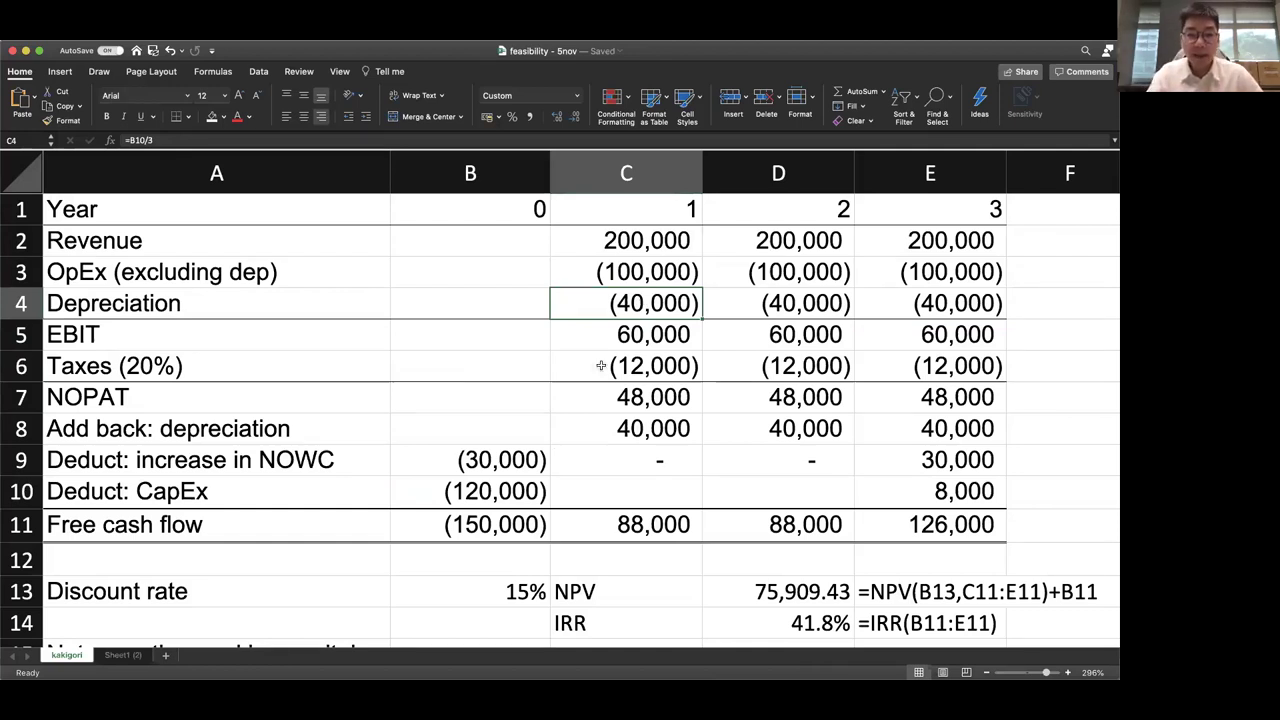
click(497, 493)
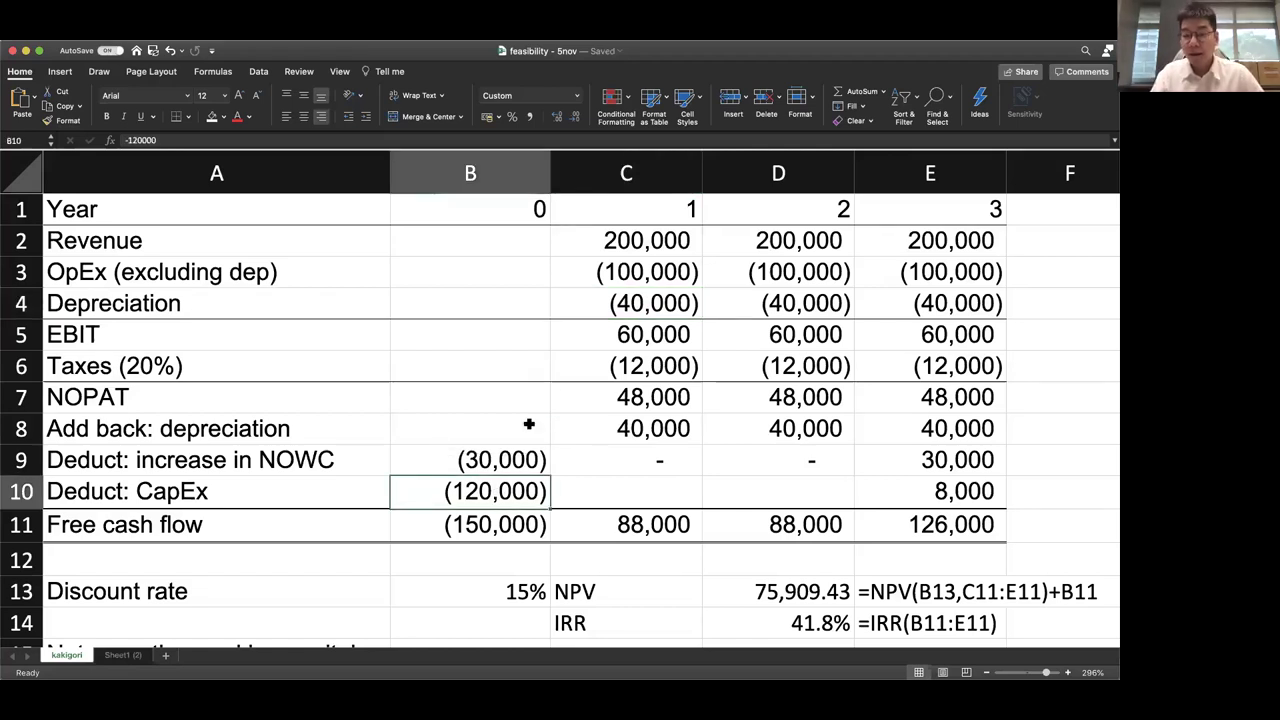
click(612, 303)
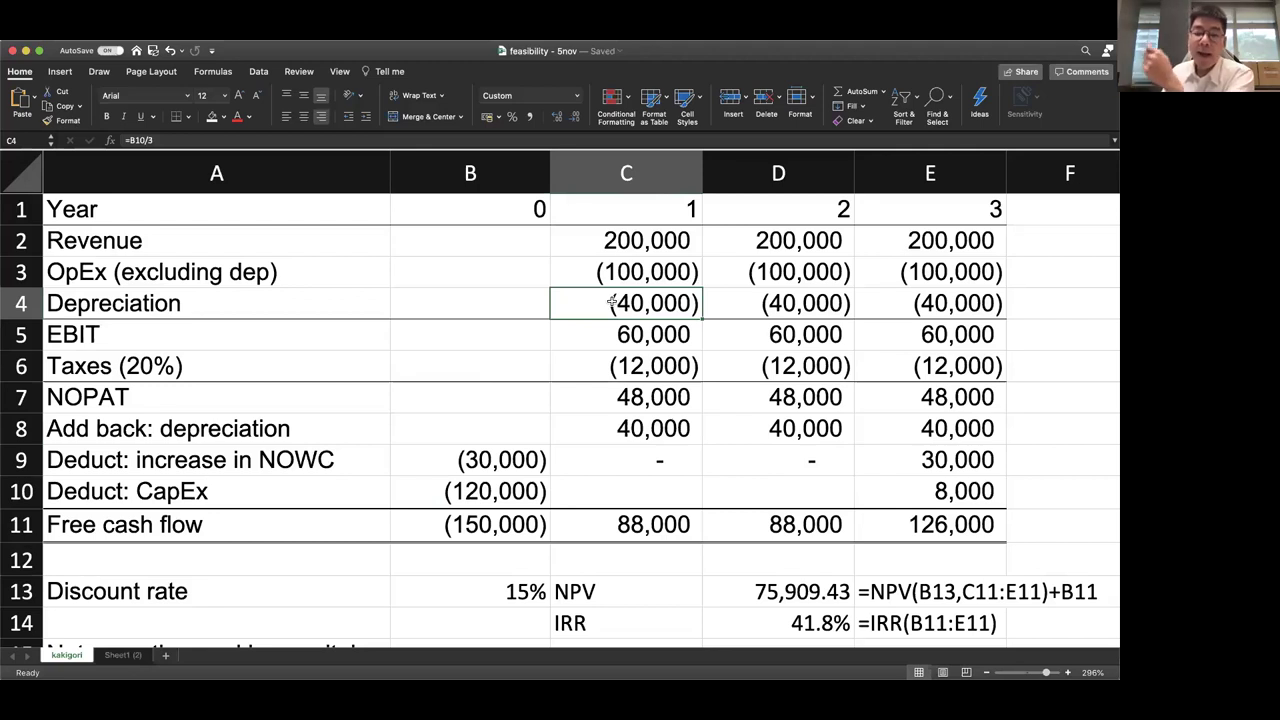
click(634, 330)
click(634, 306)
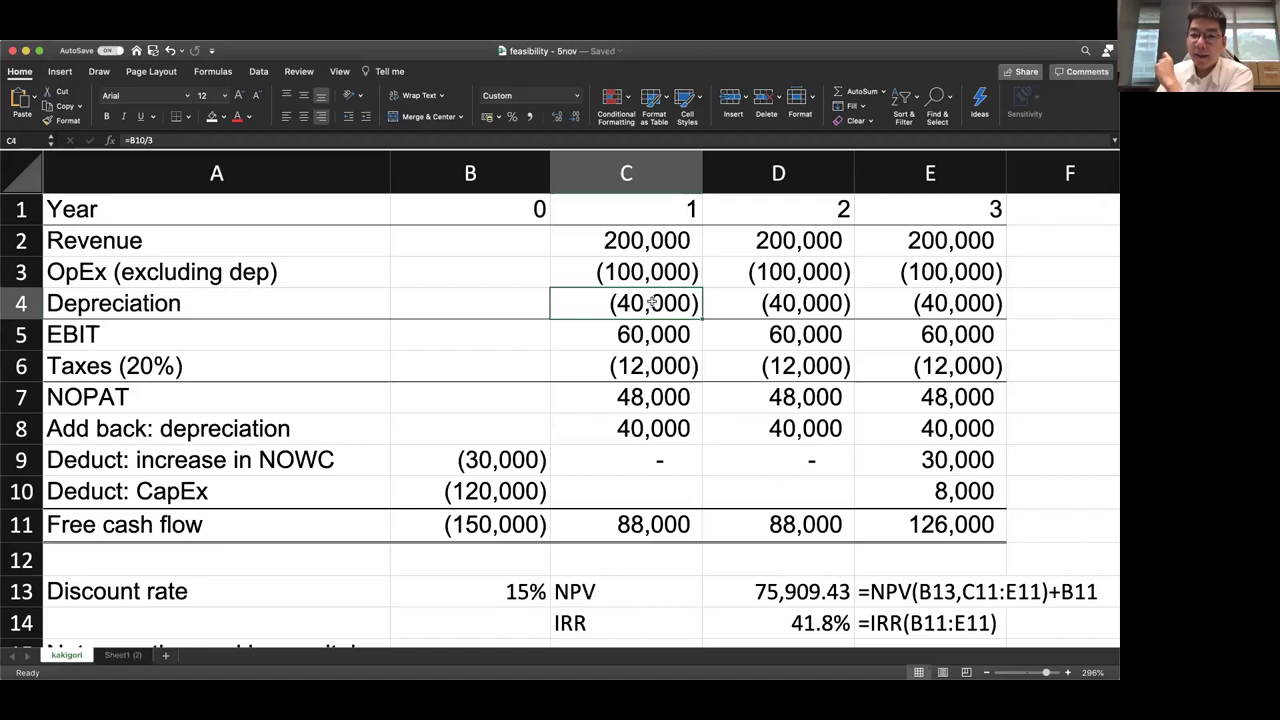
click(610, 424)
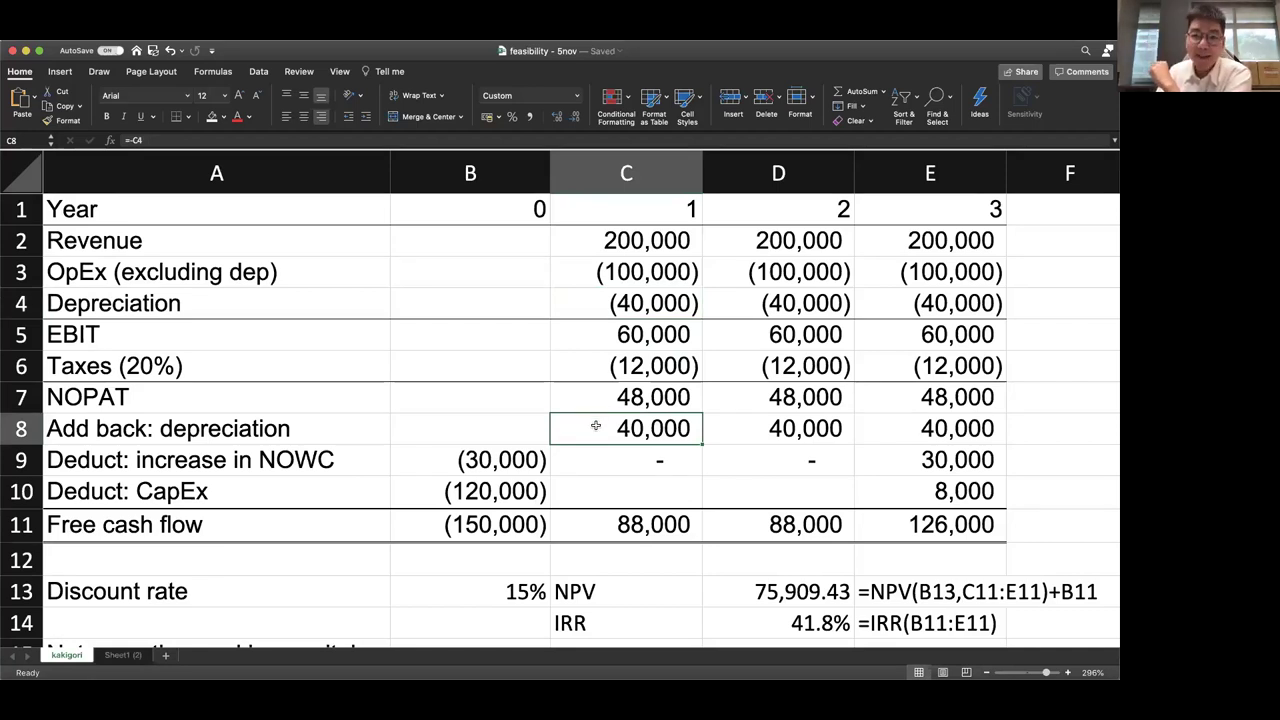
click(620, 524)
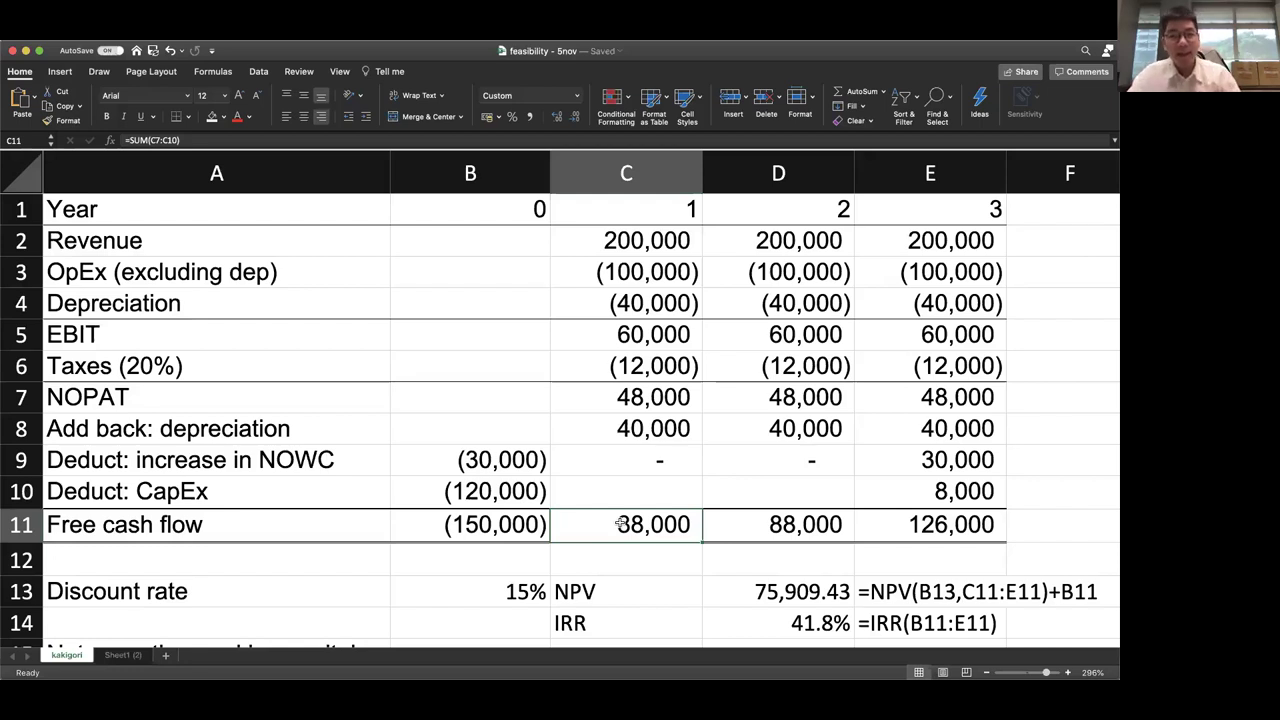
Add a bottom border under the Accounts payable row, A19:E19, to set off the NOWC total
scroll(620, 523, down, 5)
scroll(620, 523, down, 8)
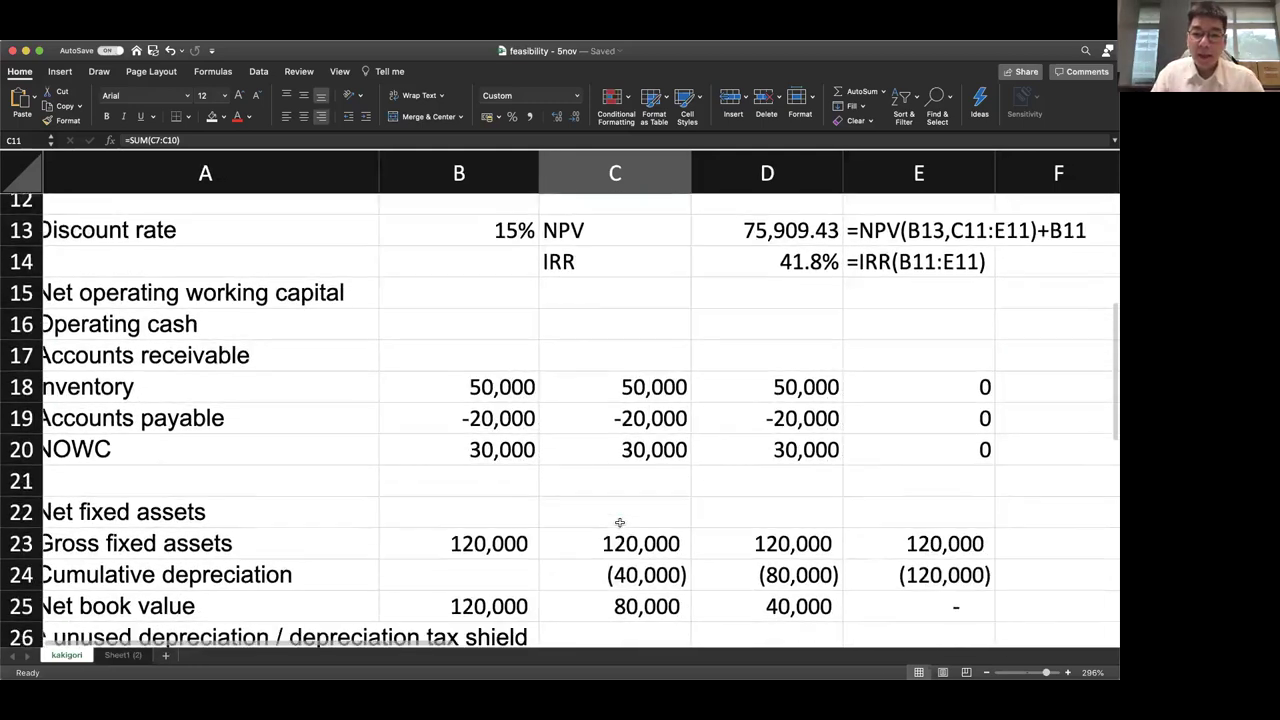
scroll(620, 523, up, 3)
scroll(620, 523, up, 1)
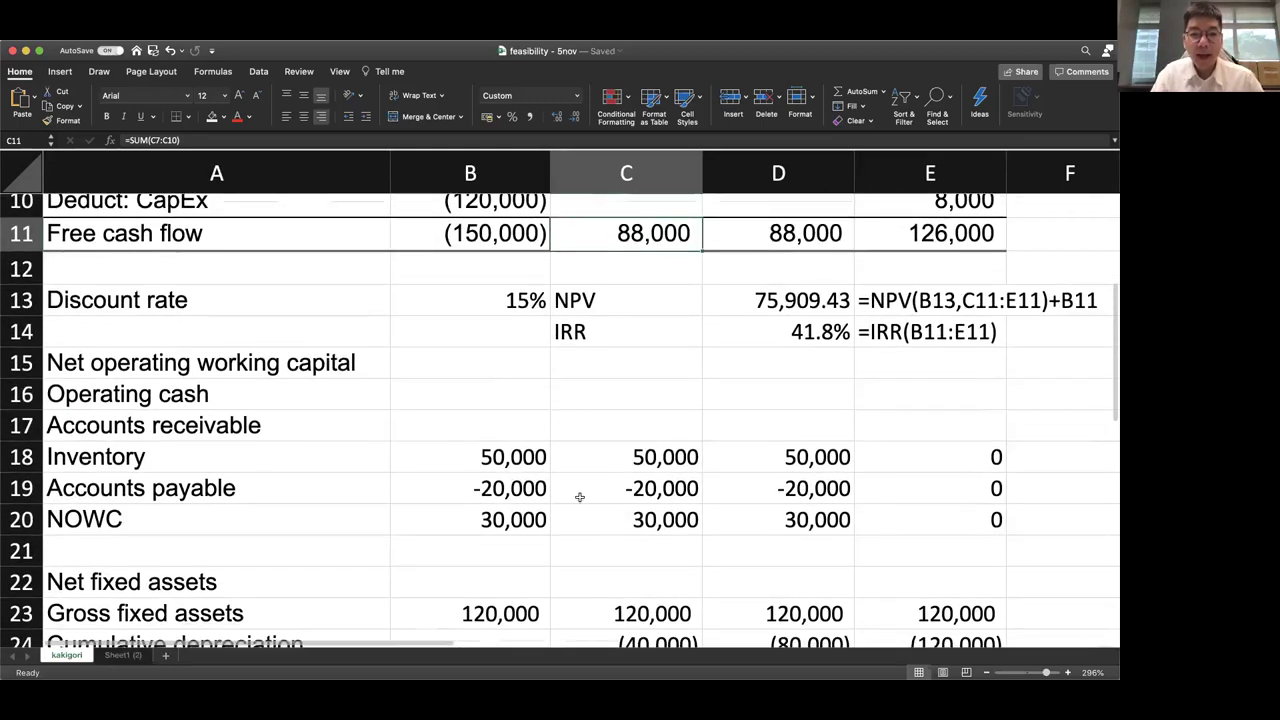
right_click(300, 487)
click(1007, 486)
drag(1000, 487, 282, 490)
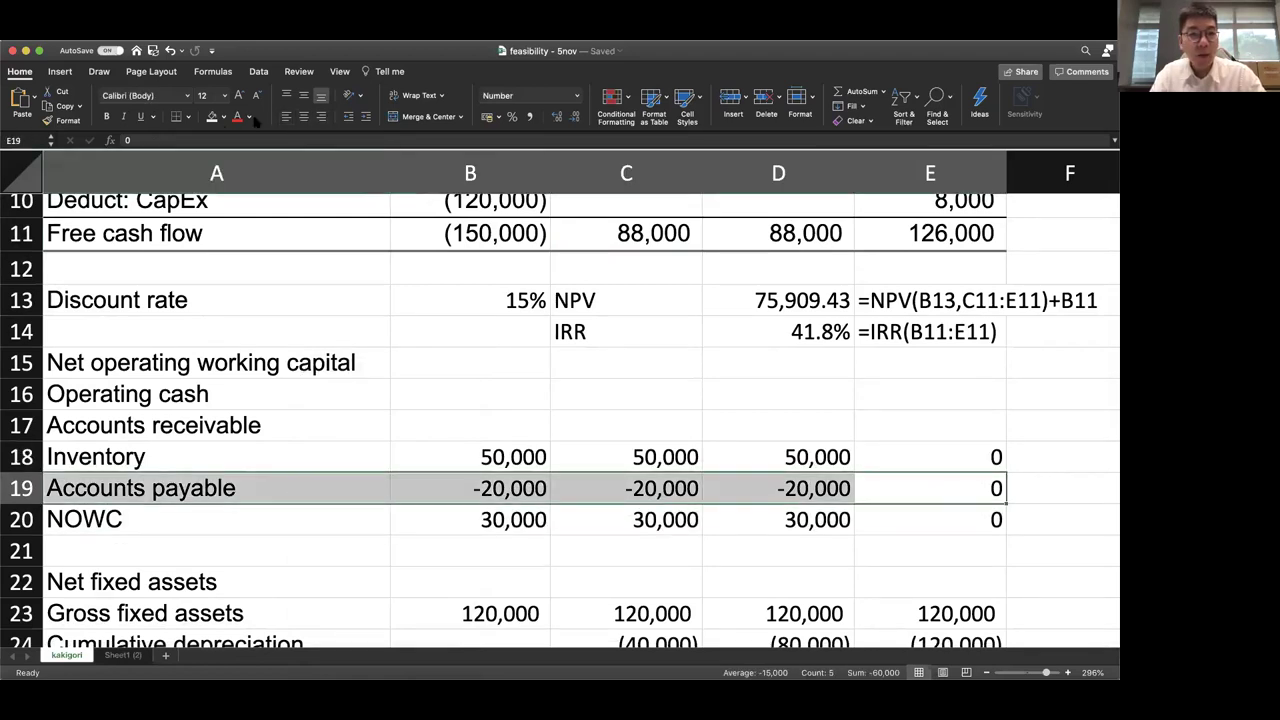
click(176, 116)
click(149, 509)
Add a bottom border under the Cumulative depreciation row, A24:E24, to set off the Net book value line
key(Down)
key(Down)
key(Down)
key(Down)
key(Down)
key(Up)
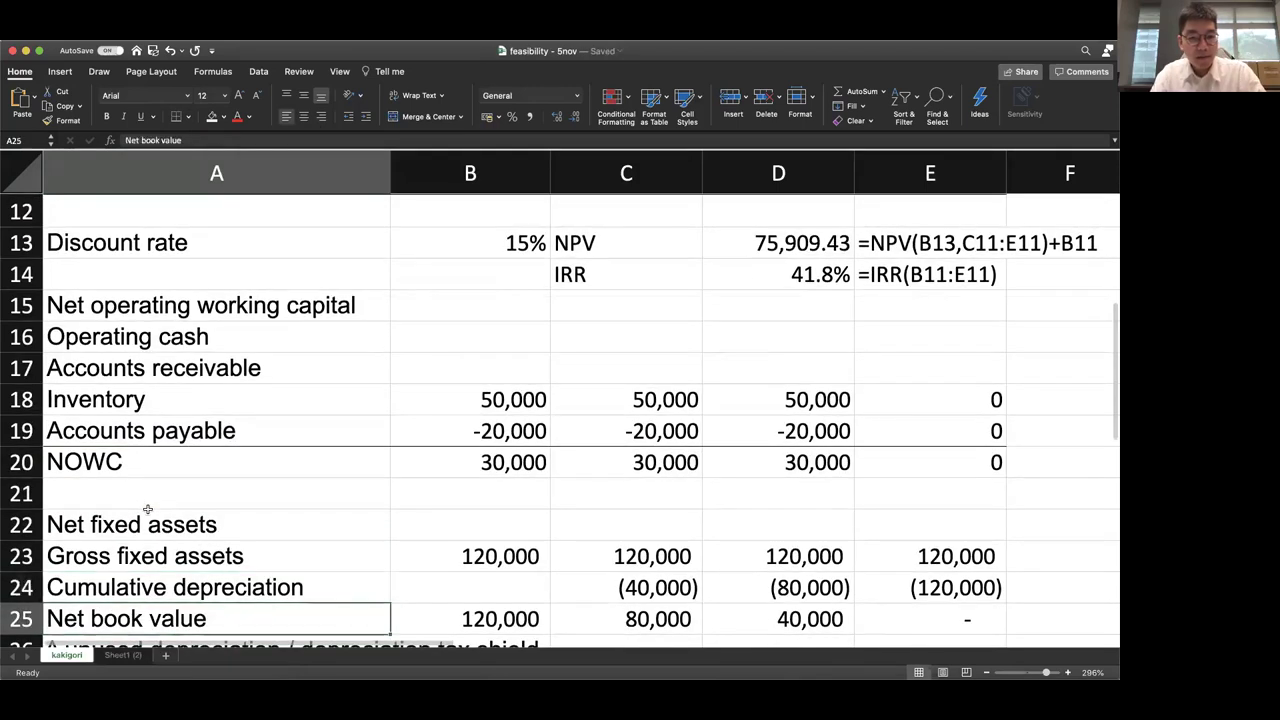
key(shift+Right)
key(shift+Right)
key(shift+Right)
key(shift+Right)
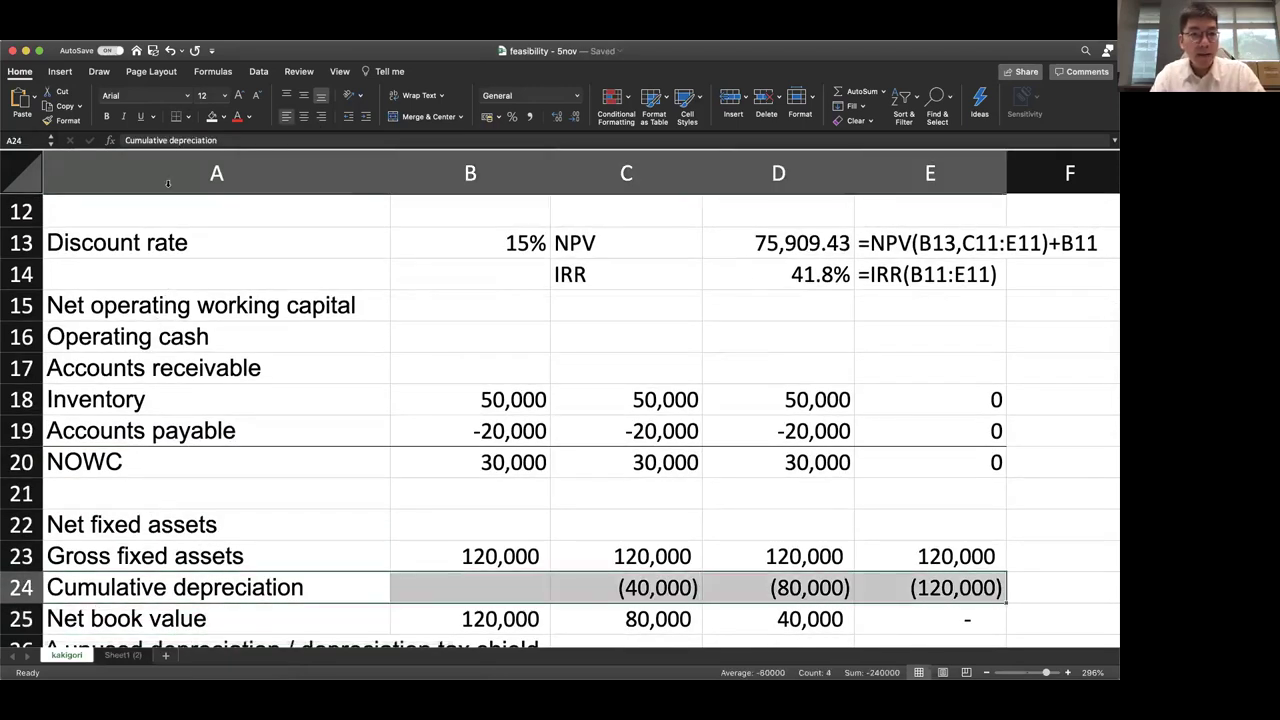
click(176, 116)
click(145, 240)
Make the Net operating working capital heading in A15 and the Net fixed assets heading in A22 bold
key(Down)
key(Down)
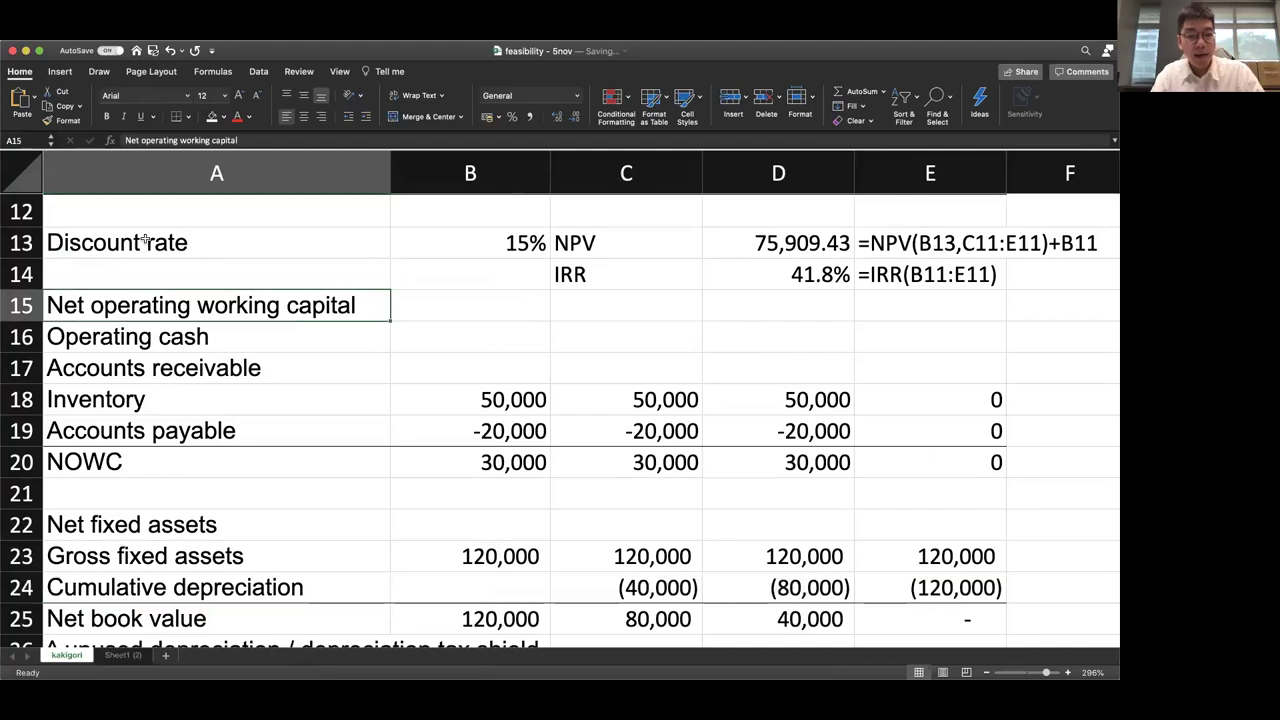
key(super+b)
key(Down)
key(Down)
key(Down)
key(Down)
key(Down)
key(Down)
key(Down)
key(super+b)
key(Down)
key(Down)
key(Down)
key(Down)
key(Down)
key(Down)
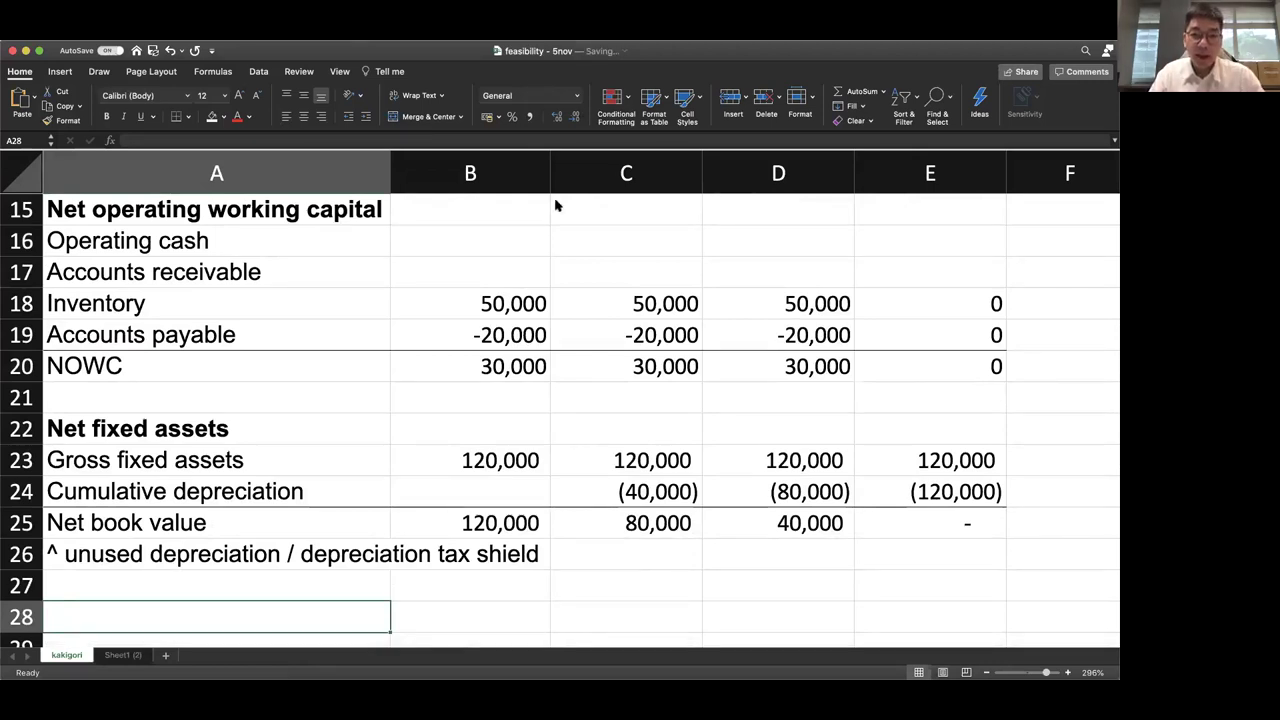
Switch to the feasibility study slides and go back to the slide on expanding with a new kakigori machine
key(super+Tab)
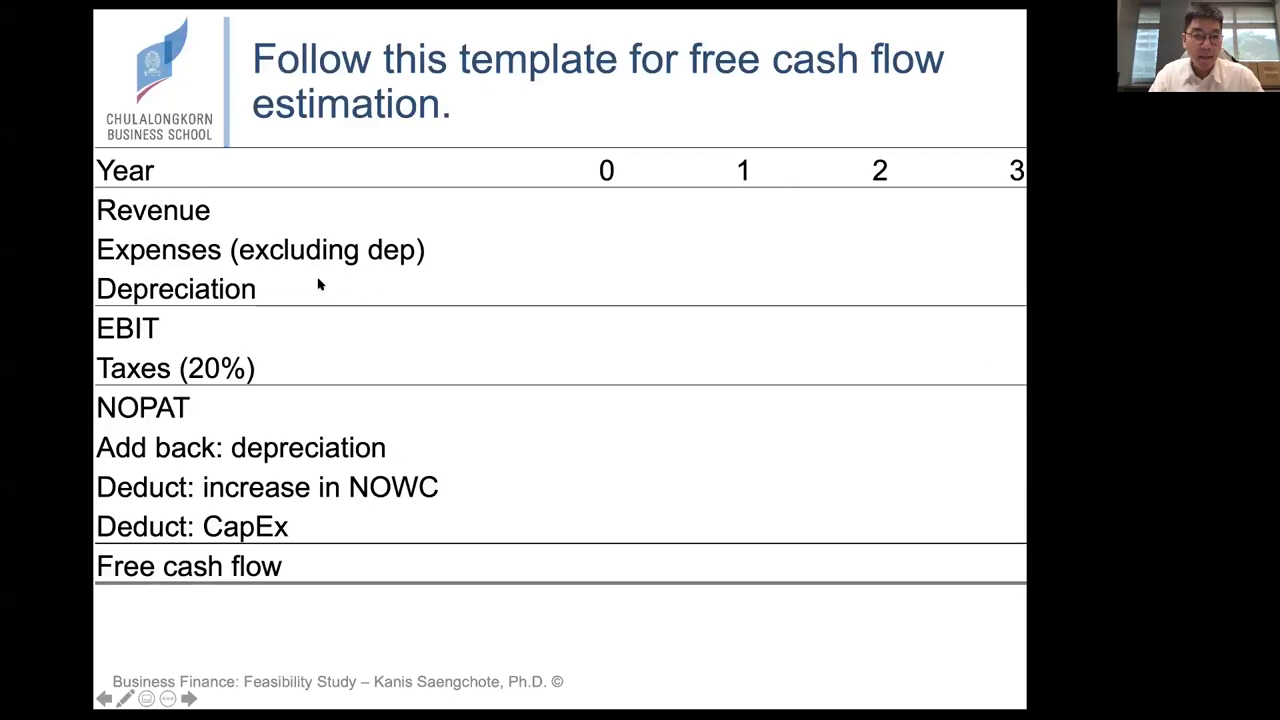
key(Left)
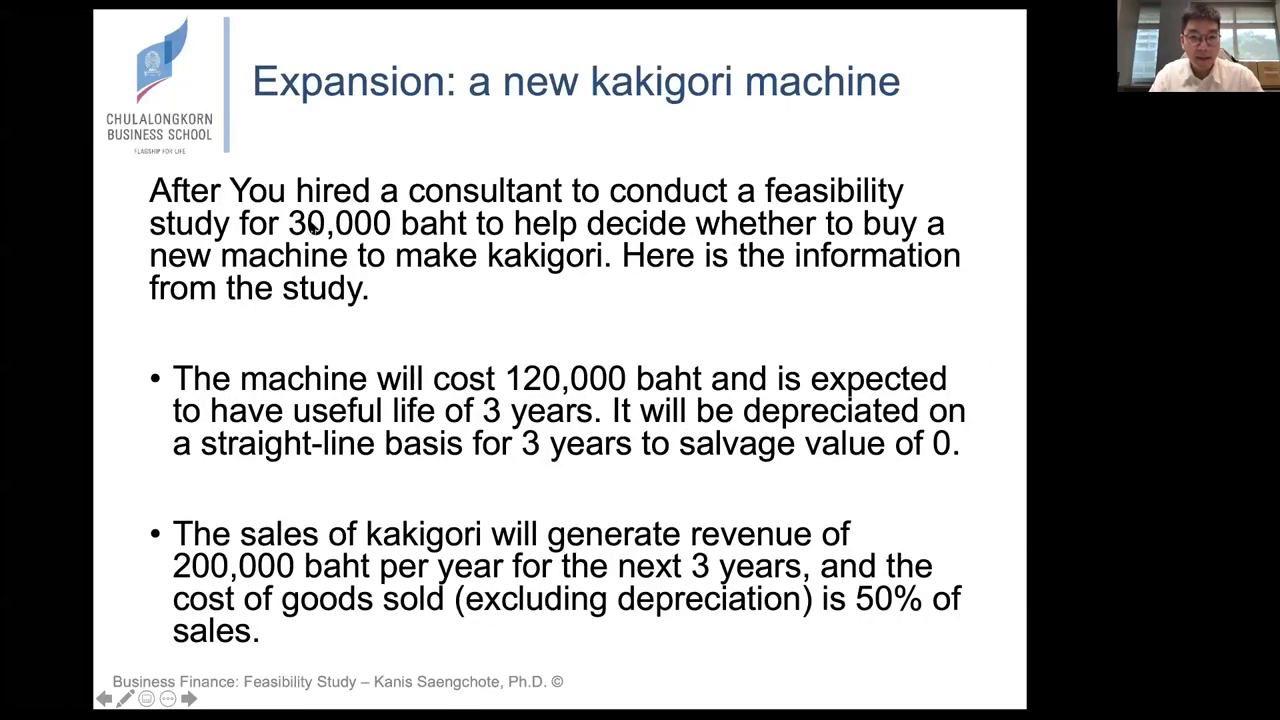
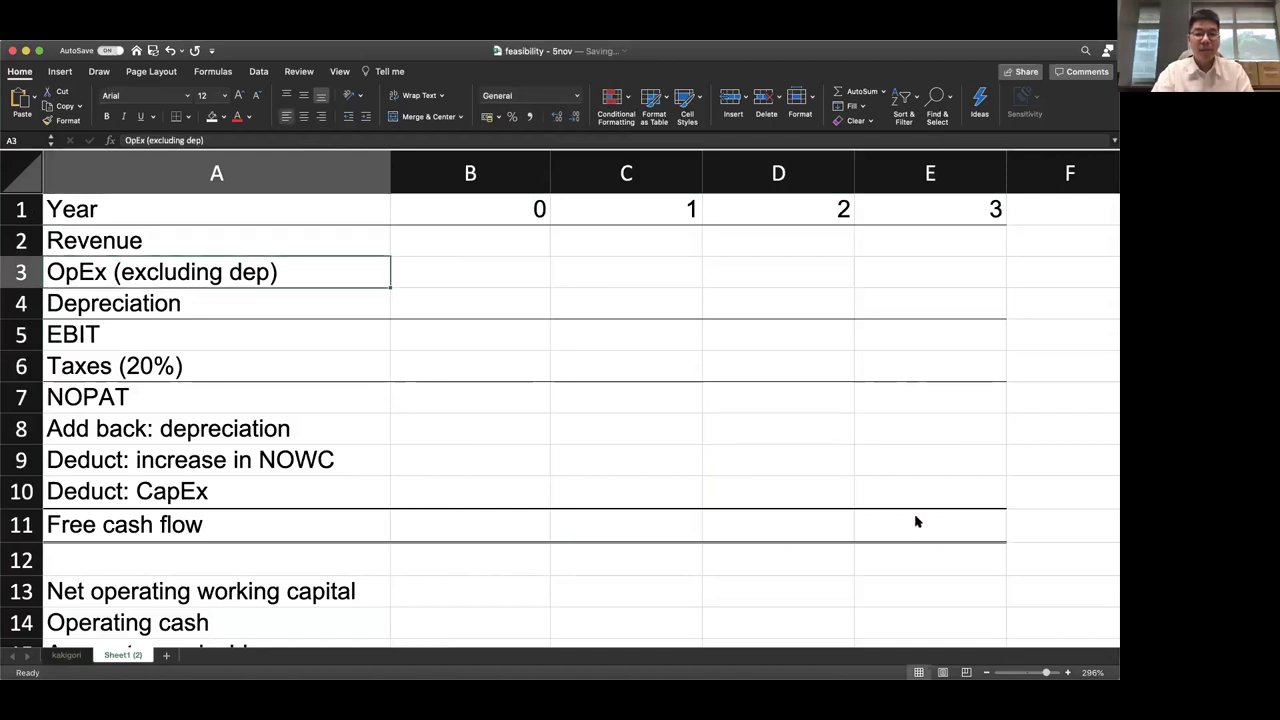
Delete the working capital and net fixed assets schedules, from row 13 down, on Sheet1 (2)
key(shift+space)
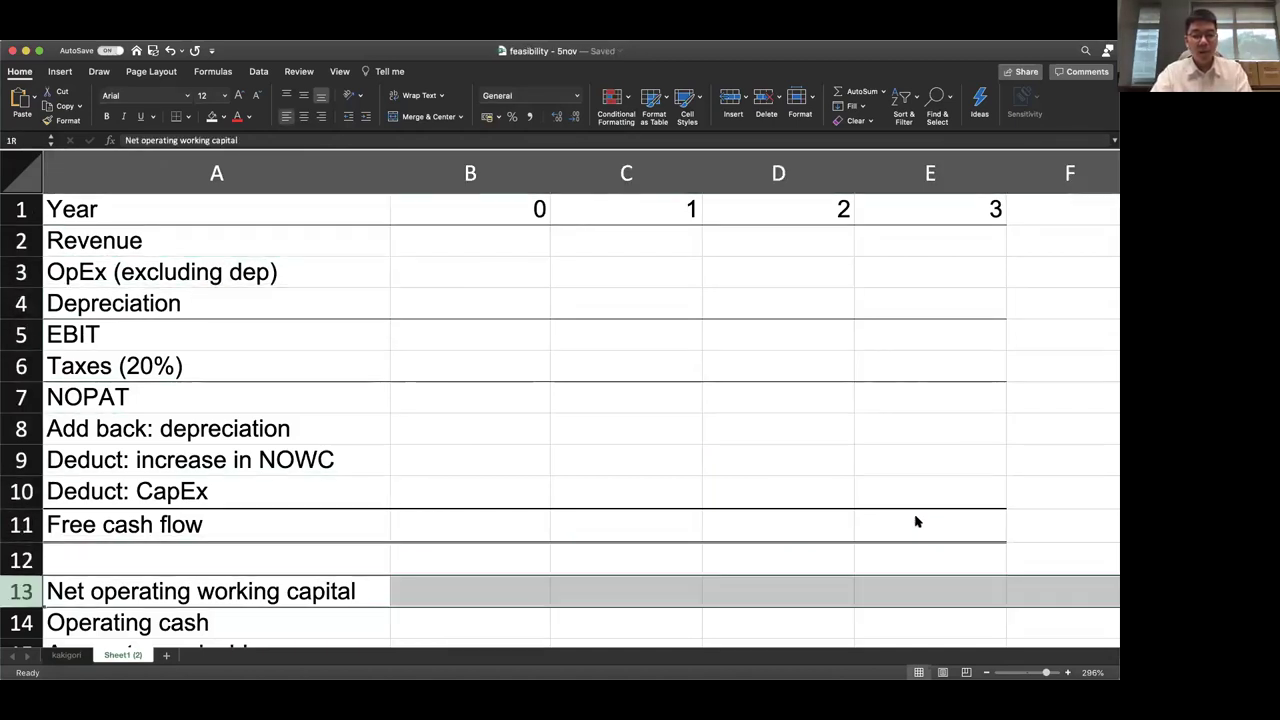
key(shift+Down)
key(shift+Down)
key(shift+Down)
key(shift+Down)
key(shift+Down)
key(shift+Down)
key(shift+Down)
key(shift+Down)
key(shift+Down)
key(shift+Down)
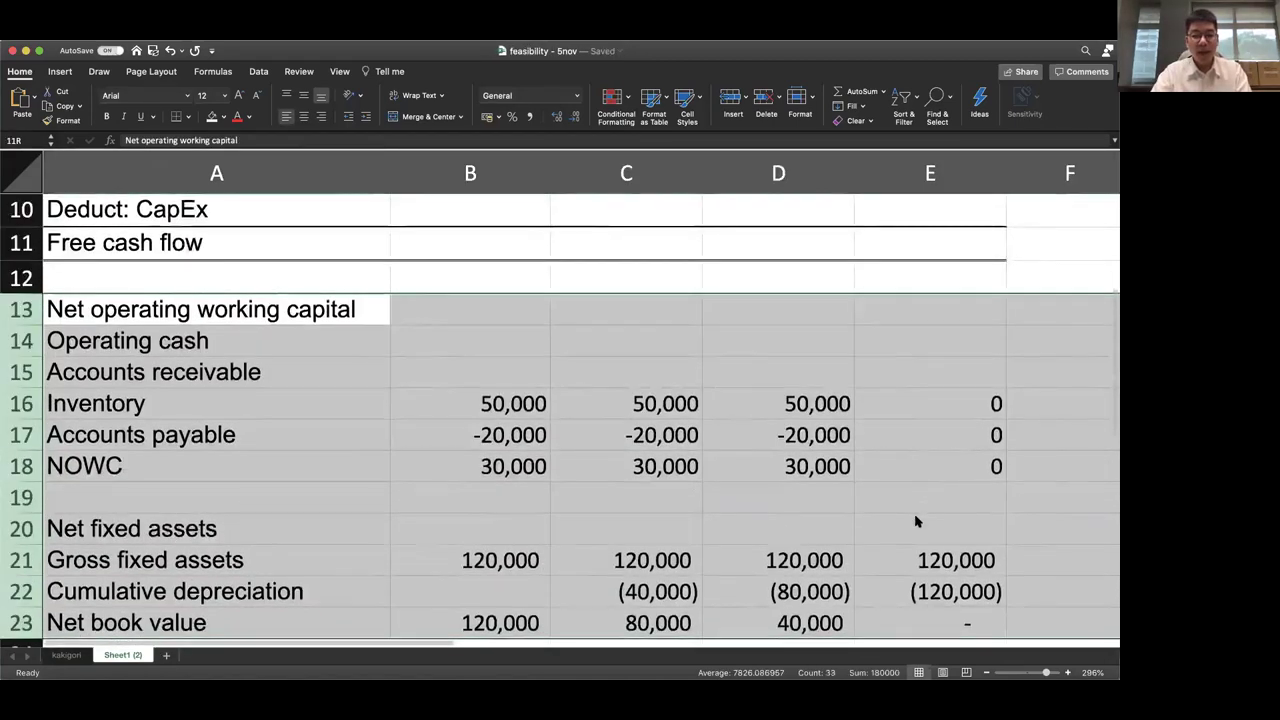
key(ctrl+shift+Down)
key(ctrl+minus)
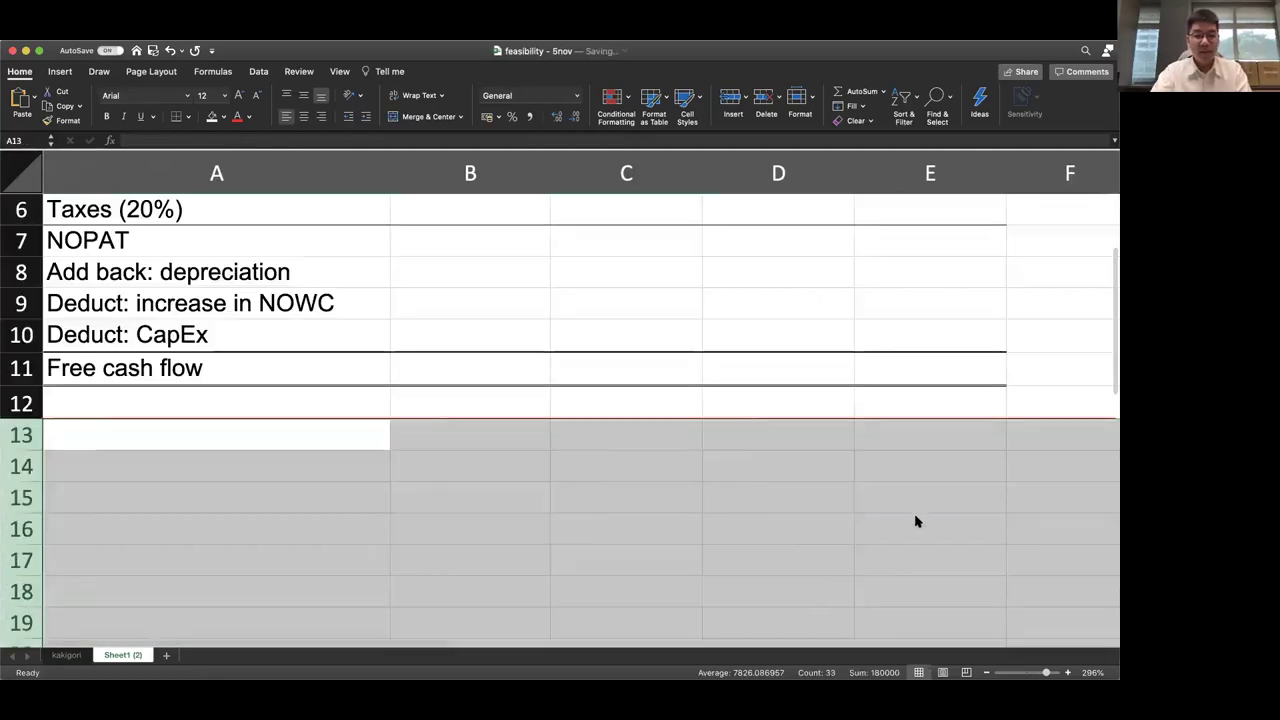
Copy the blank free cash flow template A1:E11 and paste a second copy starting at A14
key(Up)
key(Up)
key(Up)
key(Up)
key(Up)
key(Up)
key(Up)
key(Up)
key(Up)
key(Up)
key(Up)
key(Up)
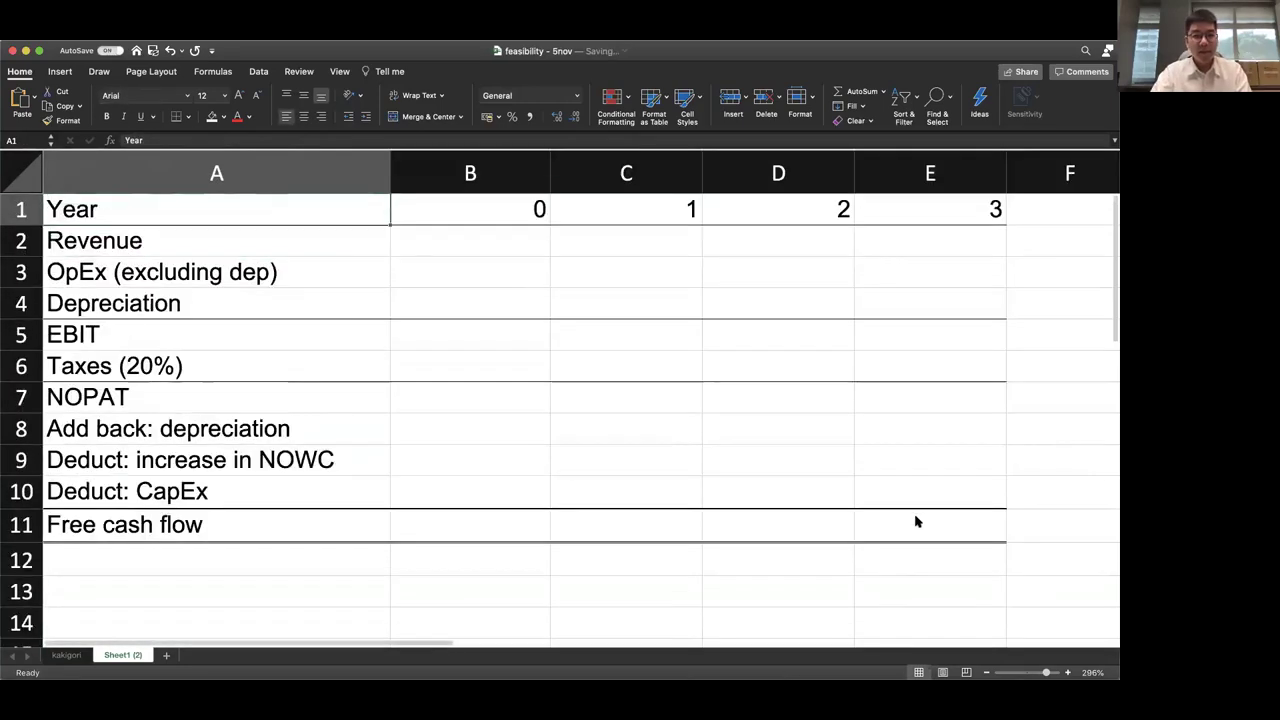
key(shift+Down)
key(shift+Down)
key(shift+Down)
key(shift+Down)
key(shift+Down)
key(shift+Down)
key(shift+Down)
key(shift+Down)
key(shift+Down)
key(shift+Down)
key(shift+Right)
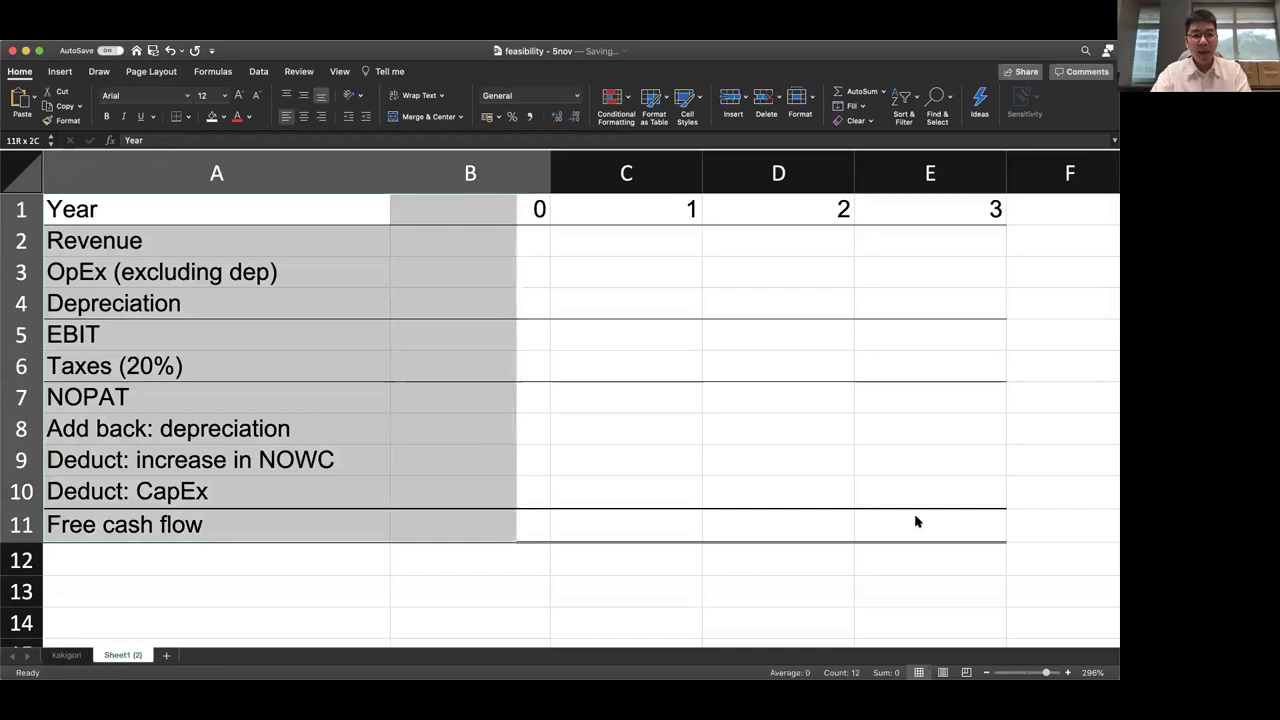
key(shift+Right)
key(shift+Right)
key(shift+Right)
key(super+c)
key(Down)
key(Down)
key(Down)
key(Down)
key(Down)
key(Down)
key(Down)
key(Down)
key(Down)
key(Down)
key(Down)
key(Down)
key(Down)
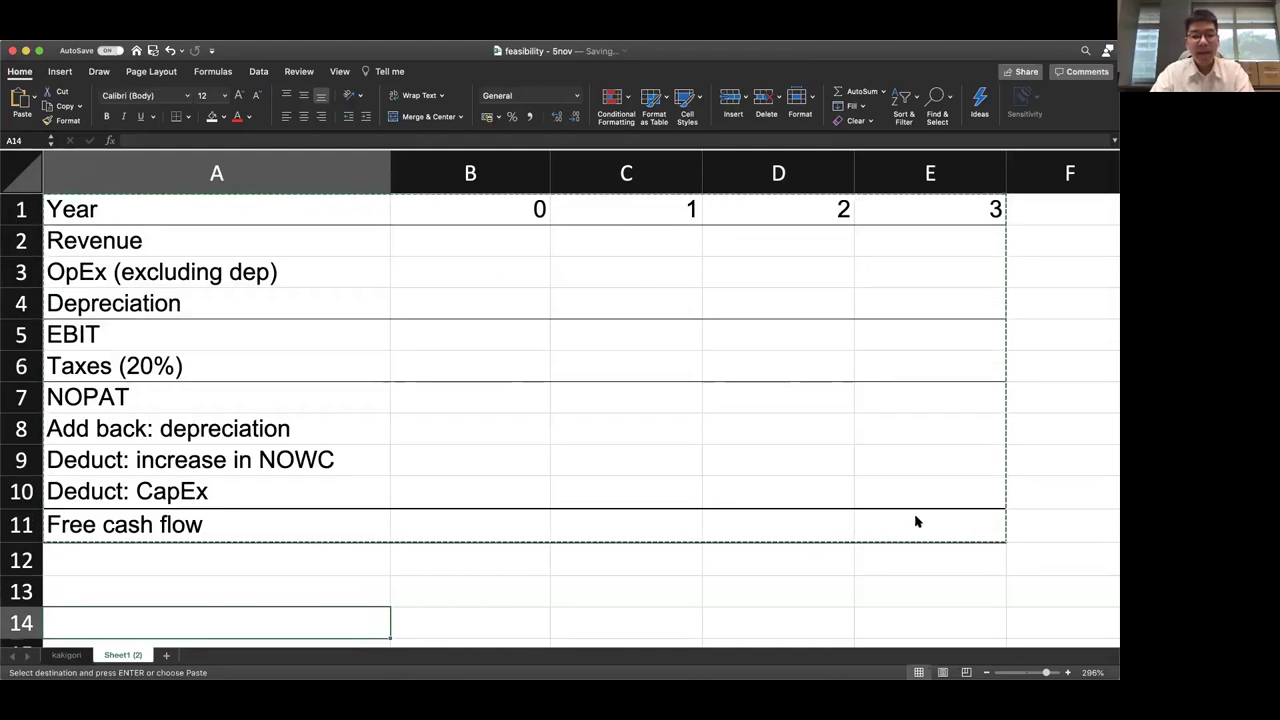
key(super+v)
Replace the Year label in A1 of the upper template with the title New Coffee Machine
key(Up)
key(Up)
key(Up)
key(Up)
key(Up)
key(Up)
key(Up)
key(Up)
key(Up)
key(Up)
key(Up)
key(Up)
key(Up)
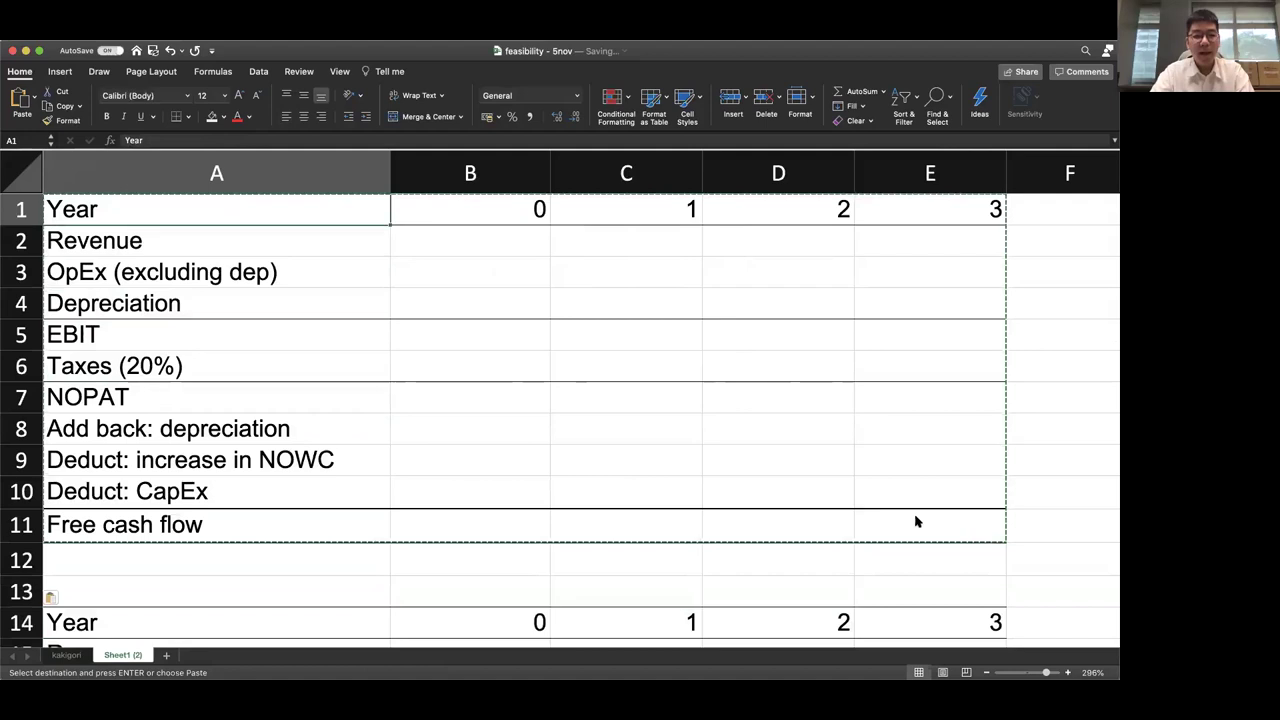
text(New)
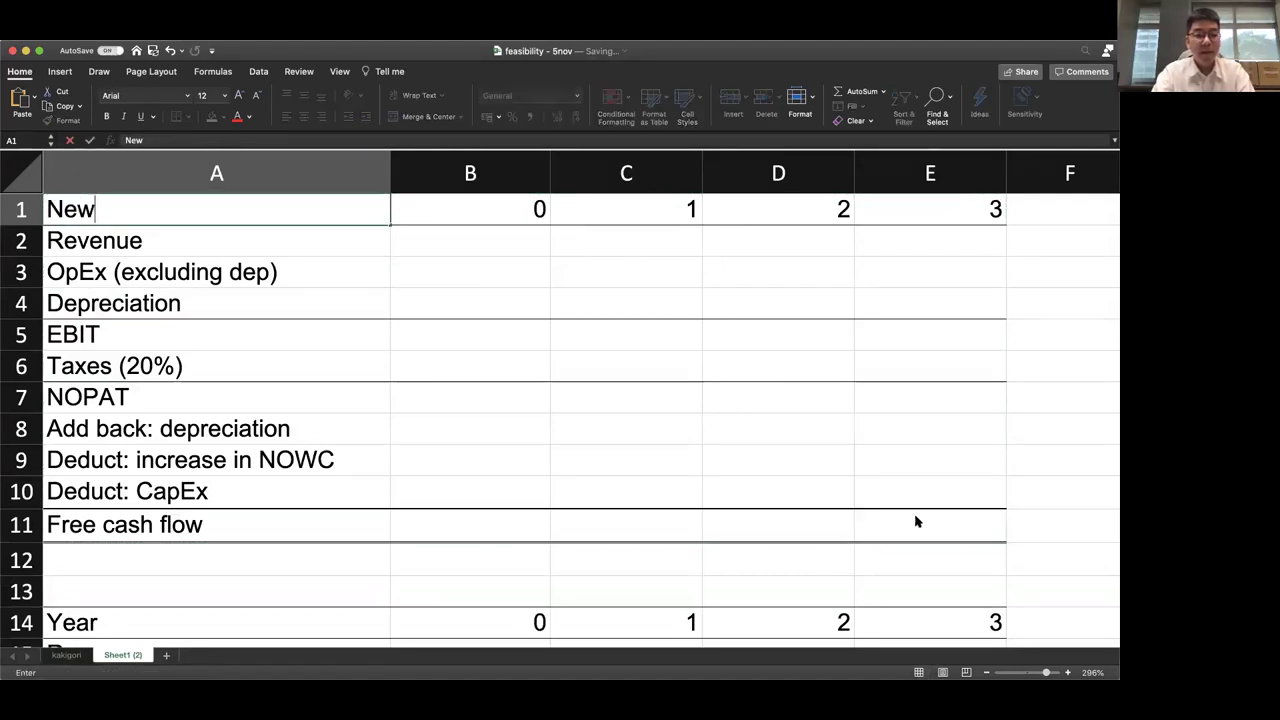
text( M)
key(BackSpace)
text(o)
key(BackSpace)
text(Cp)
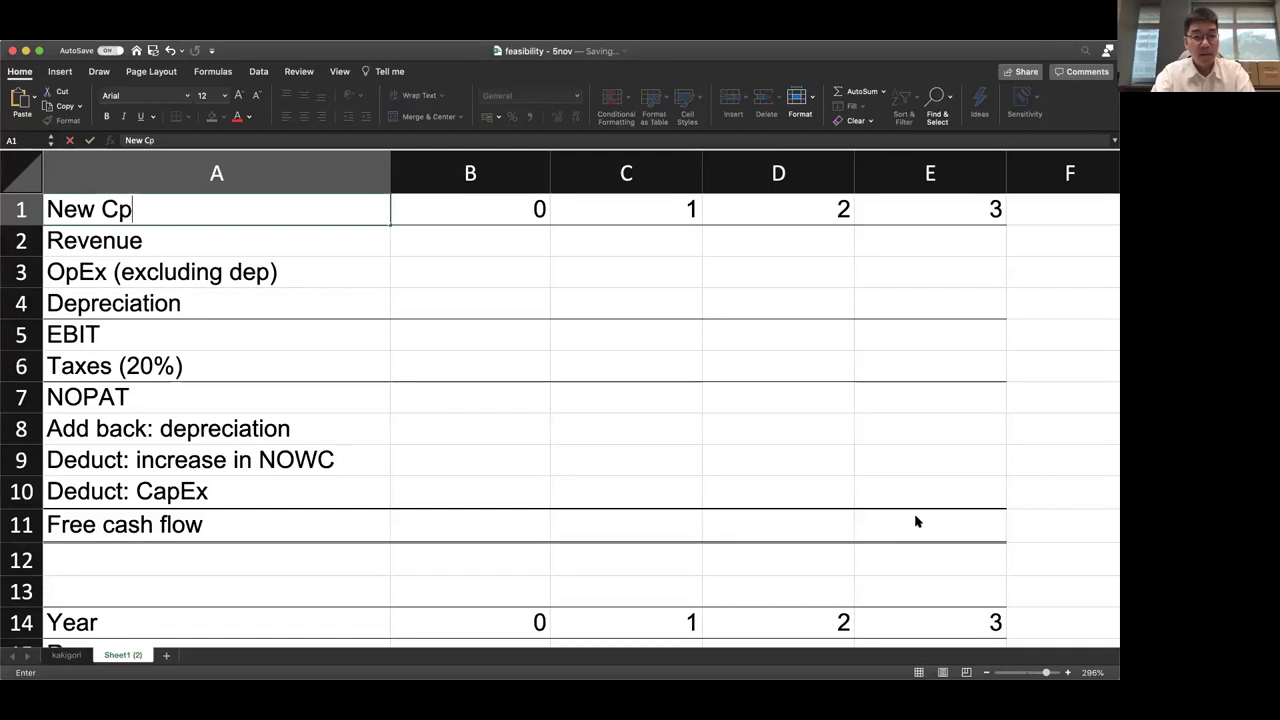
text(ffee Machine)
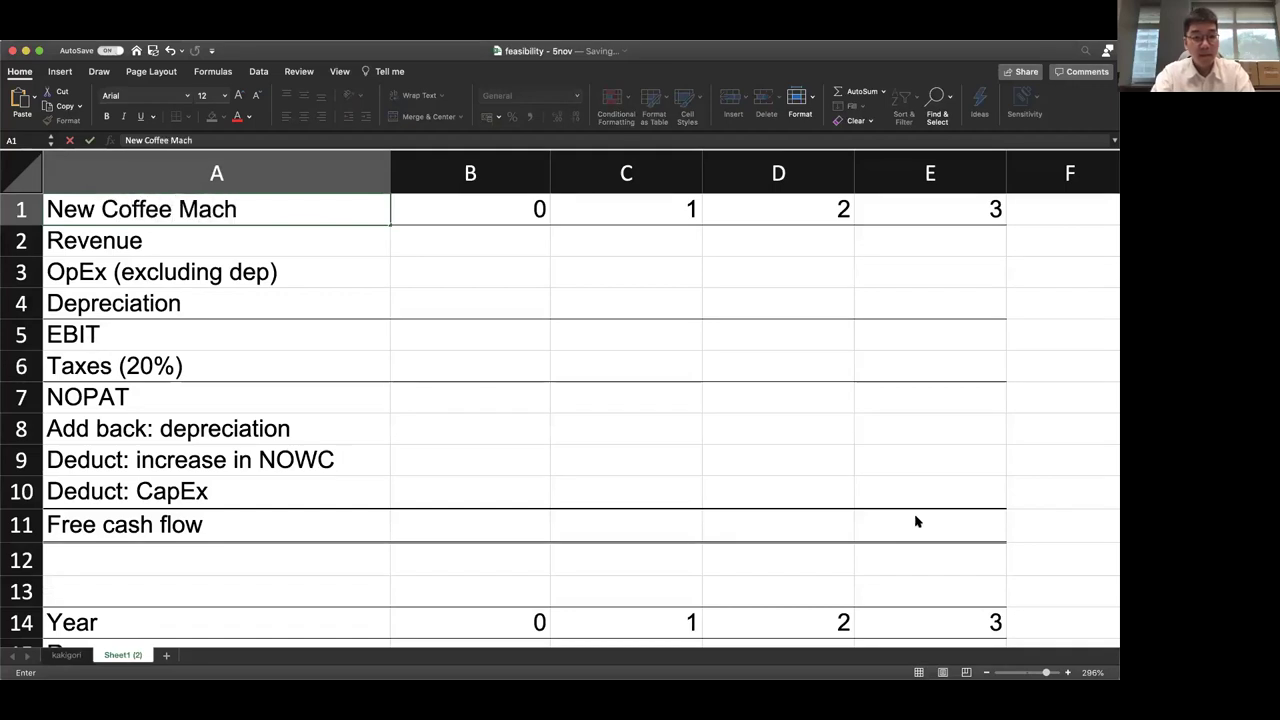
key(Return)
key(Down)
key(super+b)
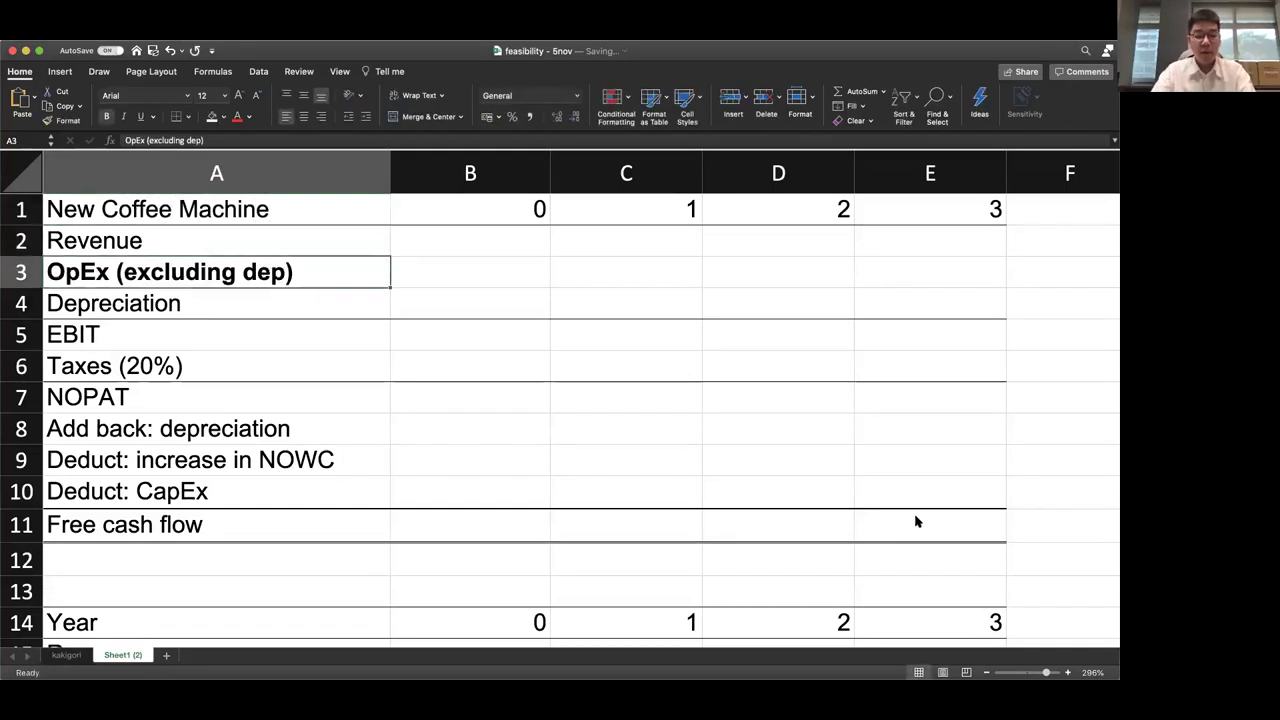
key(super+z)
Make the New Coffee Machine title in A1 bold
key(Down)
key(Down)
key(Up)
key(Up)
key(Up)
key(Up)
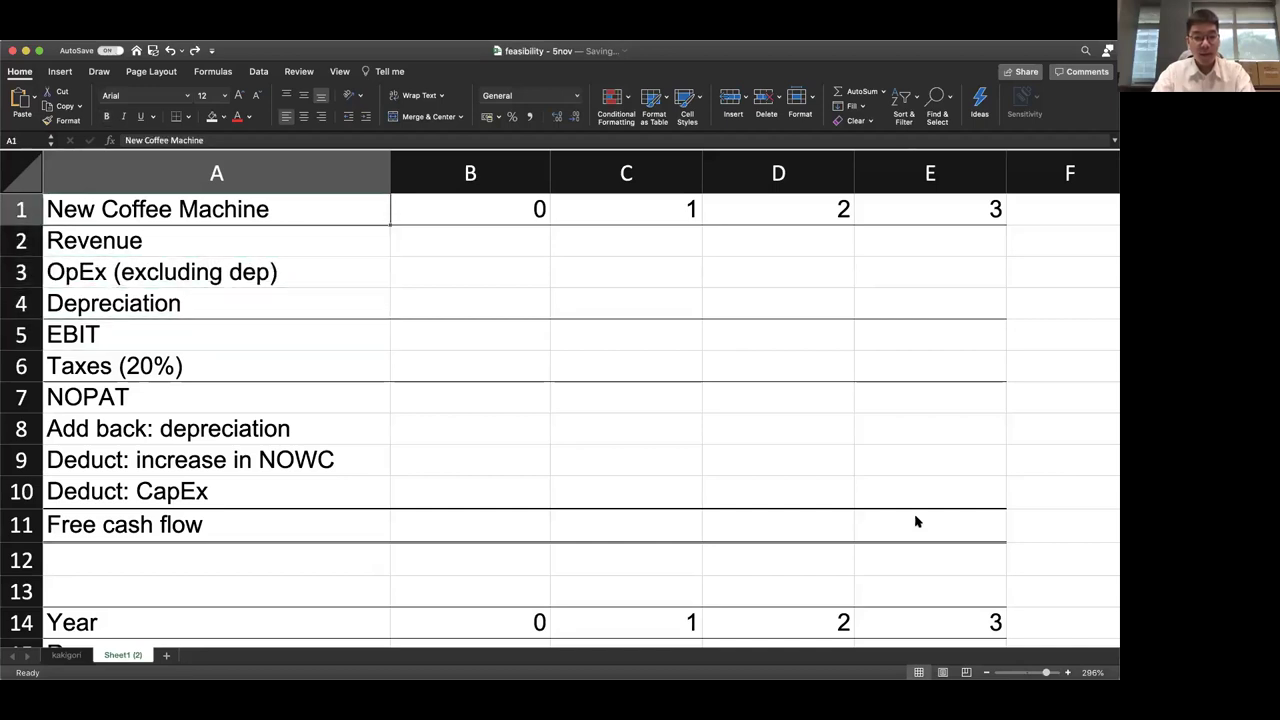
key(super+b)
Enter revenue of 300000 for year 1 in C2 and fill it across to years 2 and 3
key(Down)
key(Down)
key(Right)
key(Right)
key(Up)
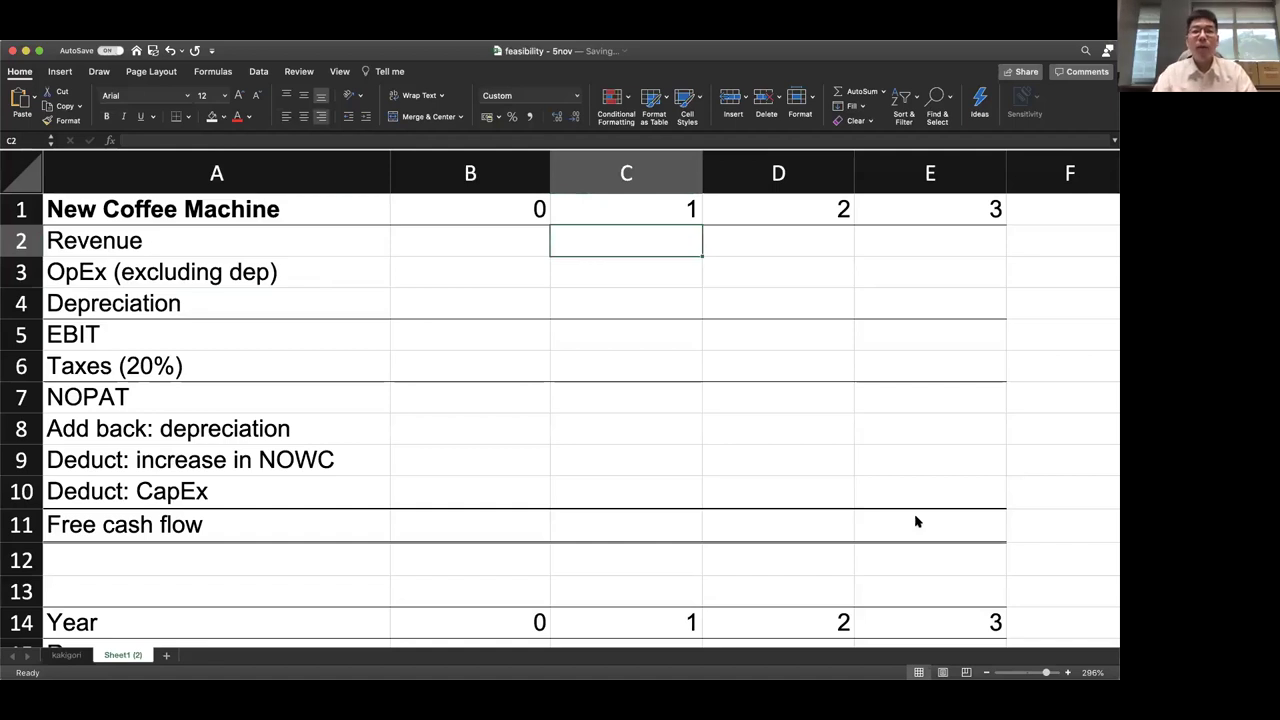
text(300000)
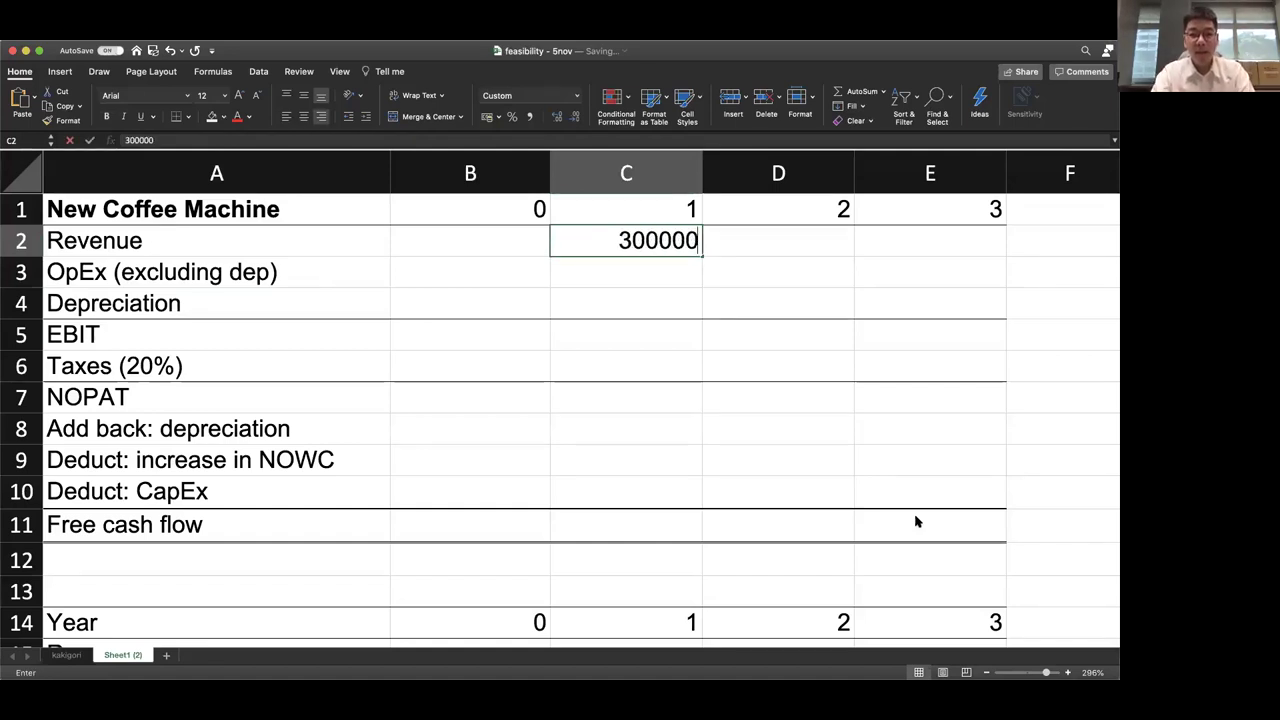
key(Return)
key(Up)
key(shift+Right)
key(shift+Right)
key(super+r)
Enter operating expenses of -80000 for year 1 in C3 and fill them across to years 2 and 3
key(Down)
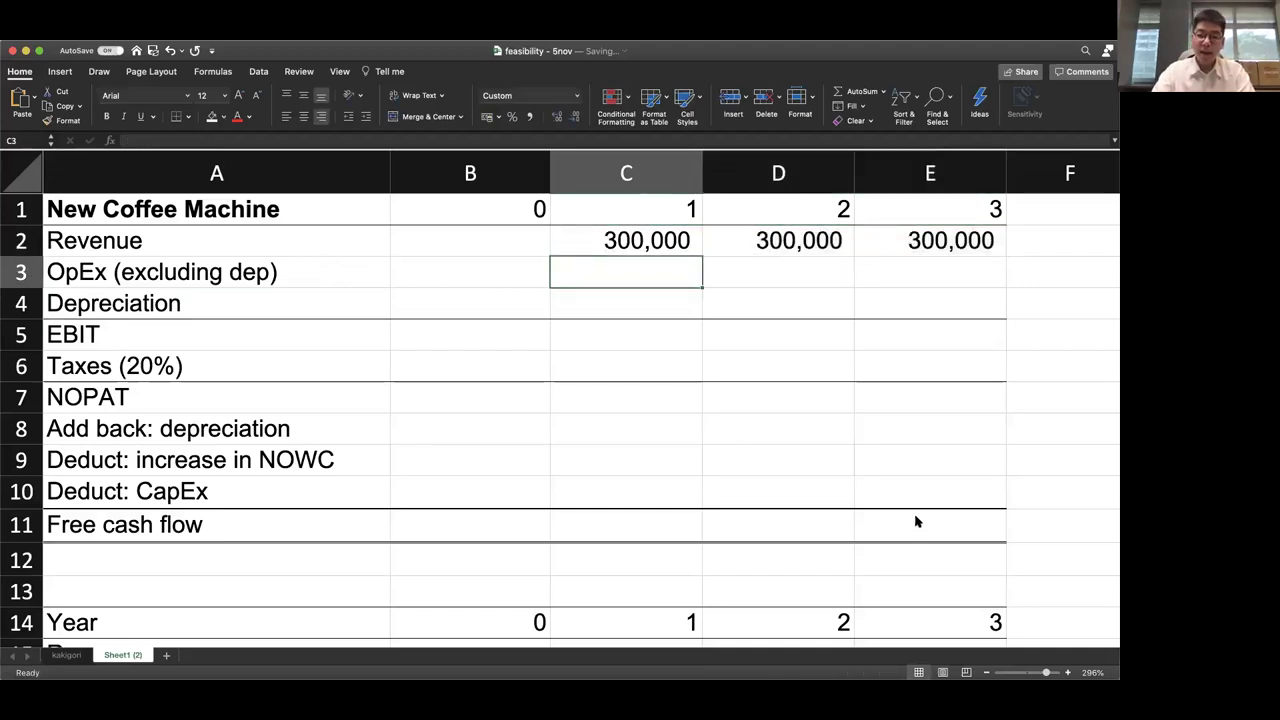
text(-80000)
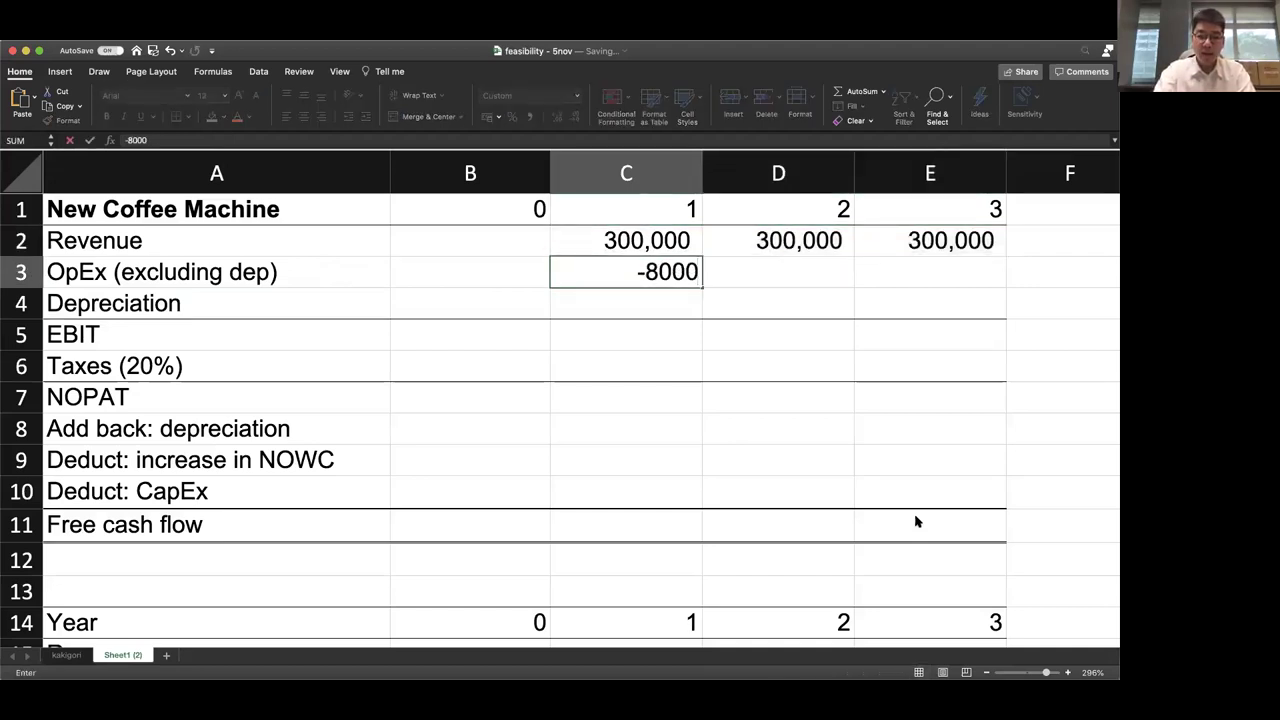
key(Return)
key(Up)
key(shift+Right)
key(shift+Right)
key(super+r)
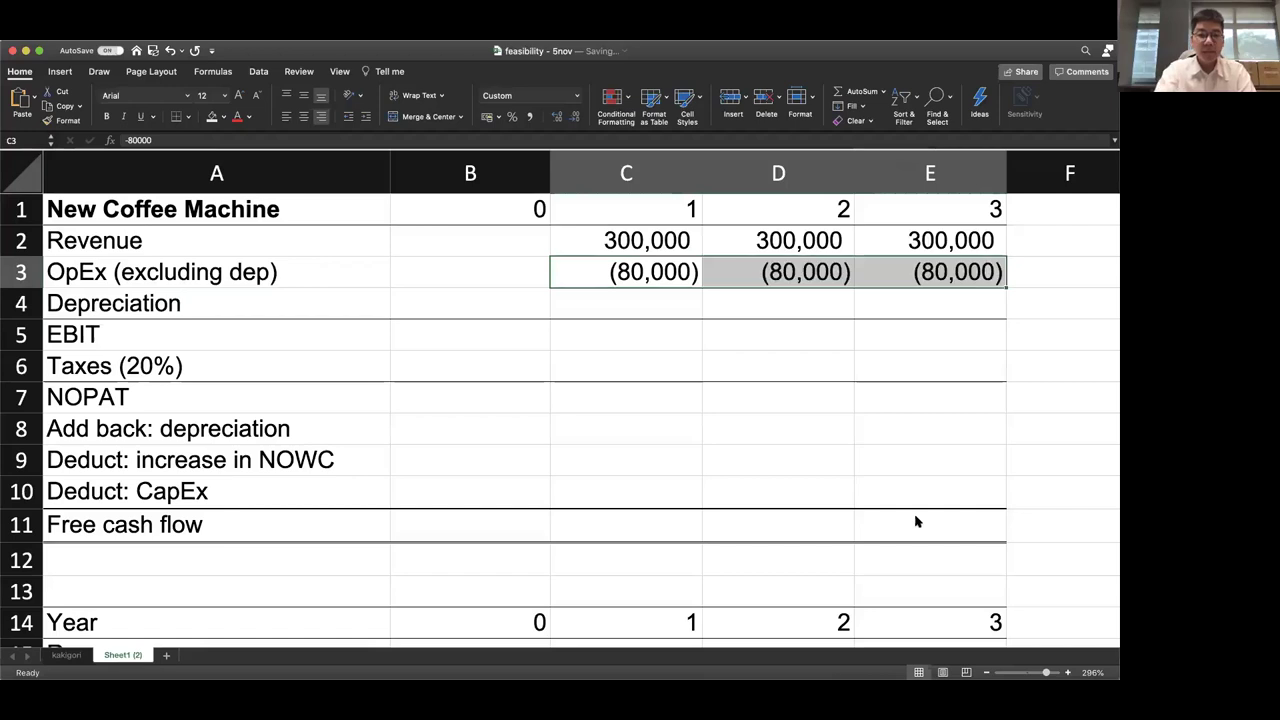
Enter the new machine's year 0 CapEx of -300000 in B10
key(Down)
key(Down)
key(Down)
key(Down)
key(Left)
key(Down)
key(Down)
key(Down)
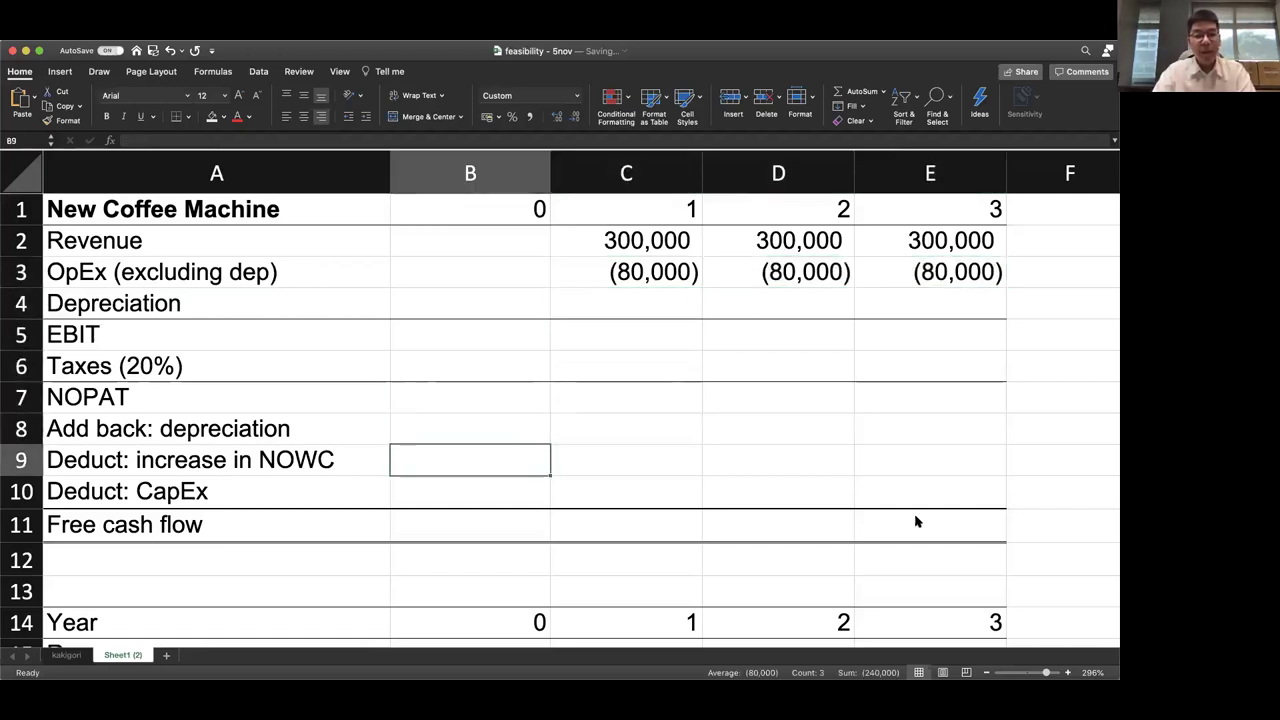
text(-300000)
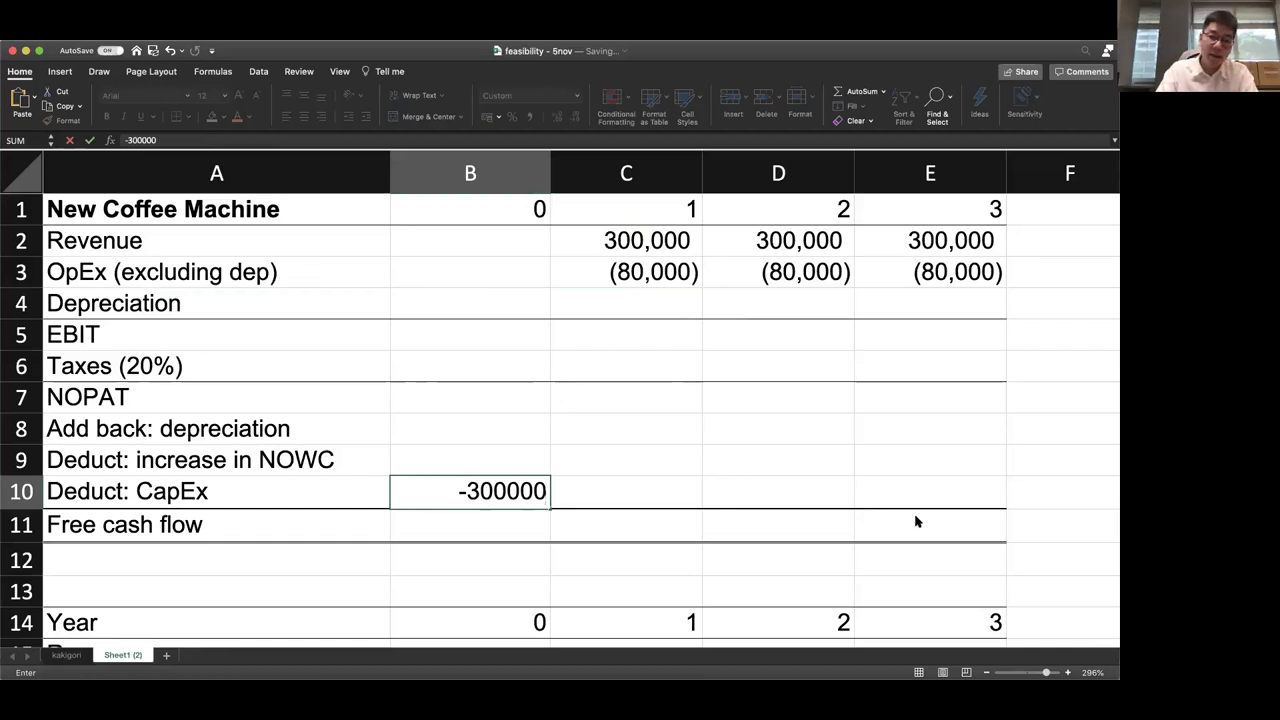
key(Return)
Calculate year 1 depreciation in C4 as the CapEx in B10 divided by 3
key(Right)
key(Up)
key(Up)
key(Up)
key(Up)
key(Up)
key(Up)
key(Up)
text(=)
key(Down)
key(Down)
key(Down)
key(Down)
key(Down)
key(Down)
key(Down)
key(Left)
key(Up)
text(/1)
key(BackSpace)
text(3)
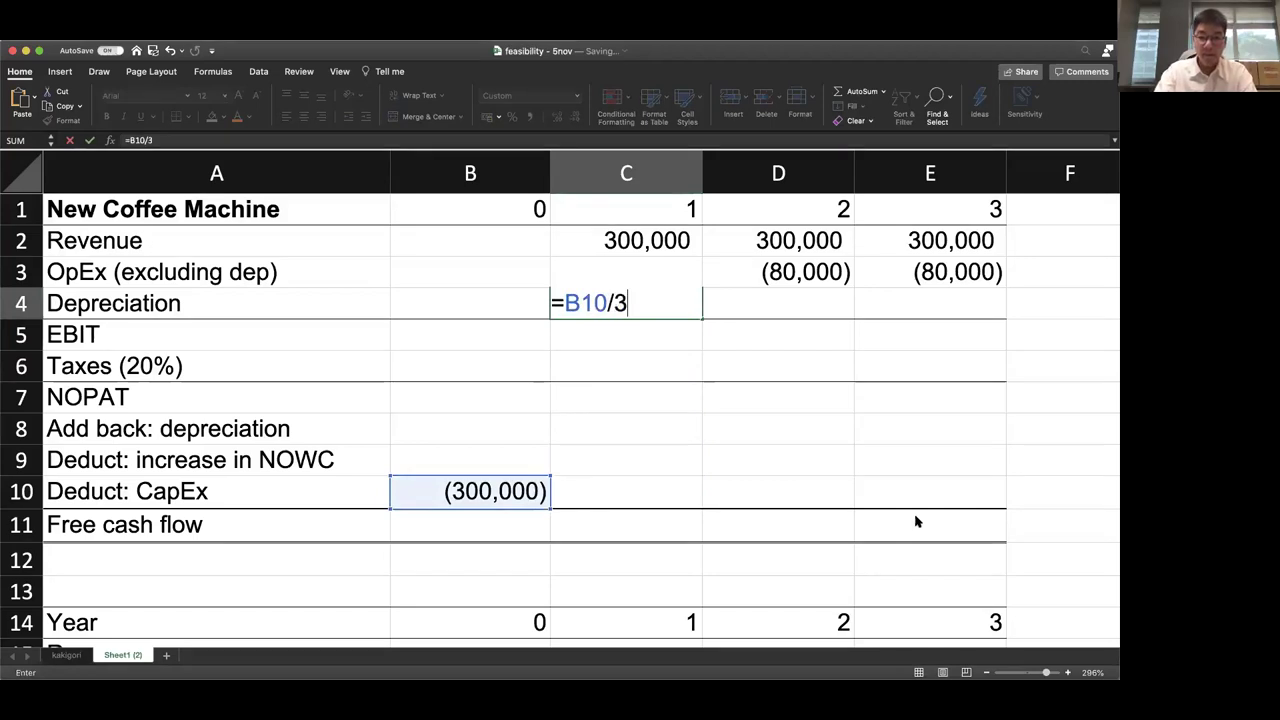
key(Return)
Link year 2 depreciation in D4 to C4 and fill the formula across to year 3
key(Right)
key(Up)
text(=)
key(Left)
key(Return)
key(Up)
key(shift+Right)
key(ctrl+r)
Calculate year 1 EBIT in C5 as the sum of C2:C4 and fill it across to years 2 and 3
key(Down)
key(Left)
text(=su)
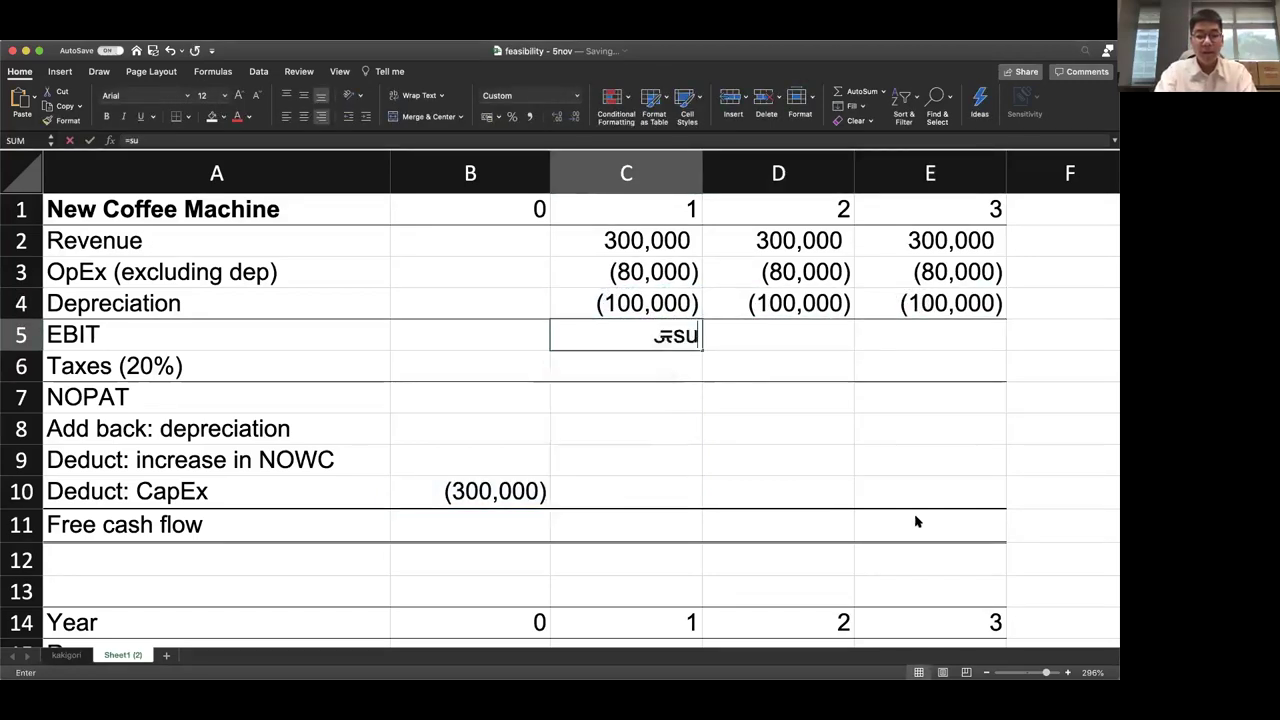
text(m()
key(Up)
key(shift+Up)
key(shift+Up)
key(Return)
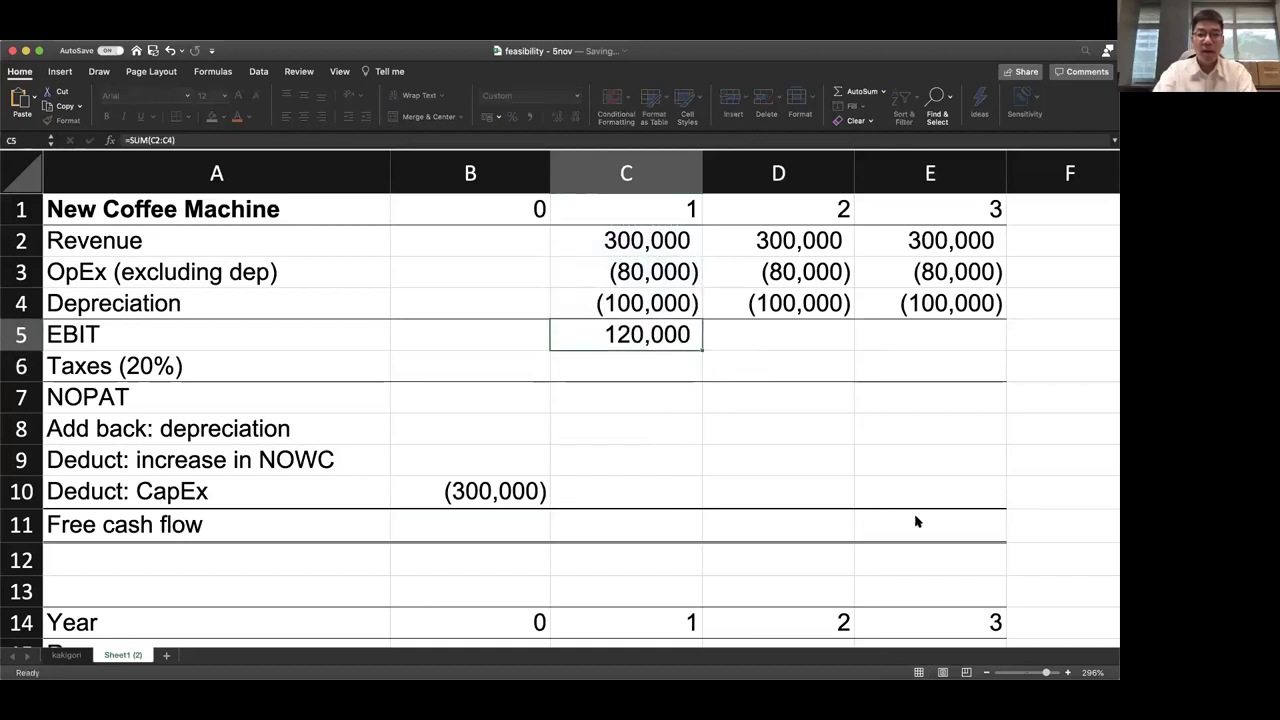
key(shift+Right)
key(shift+Right)
key(ctrl+r)
Calculate year 1 taxes in C6 as =-20%*C5 and fill the formula across to years 2 and 3
key(Down)
text(=-20%*)
key(Up)
key(Return)
key(shift+Right)
key(shift+Right)
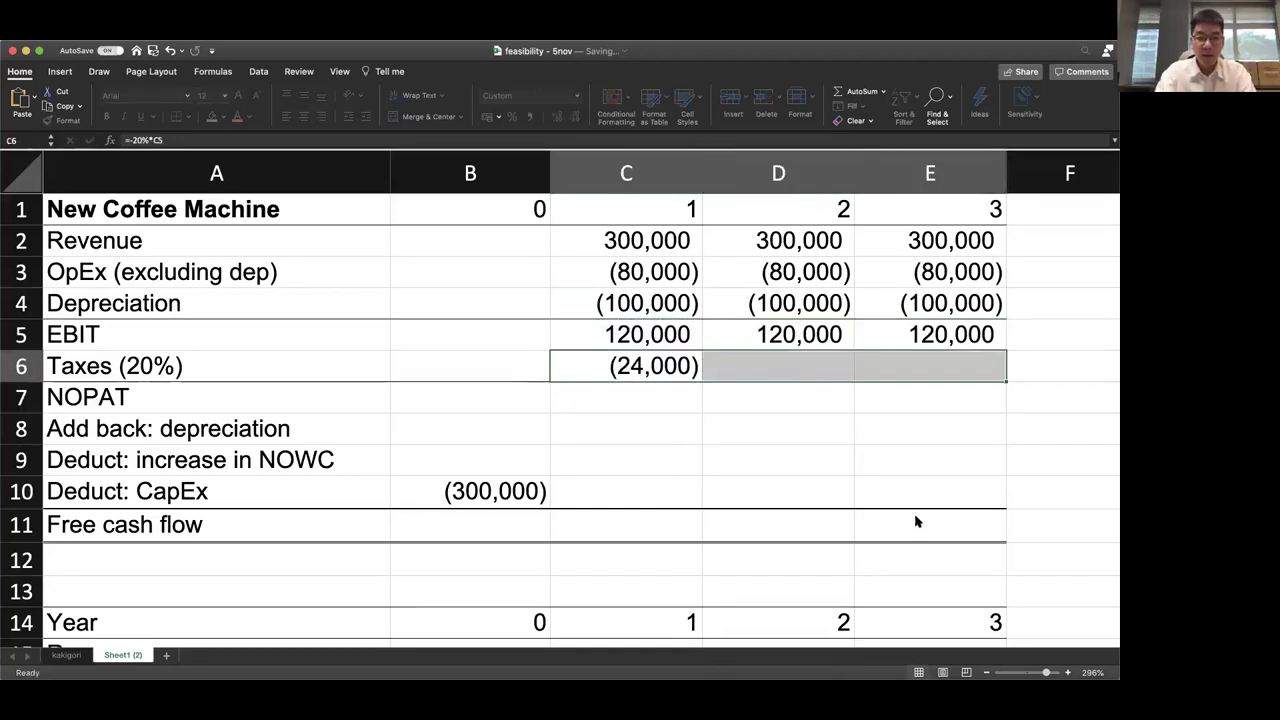
key(ctrl+r)
key(Down)
text(=)
key(Up)
key(Up)
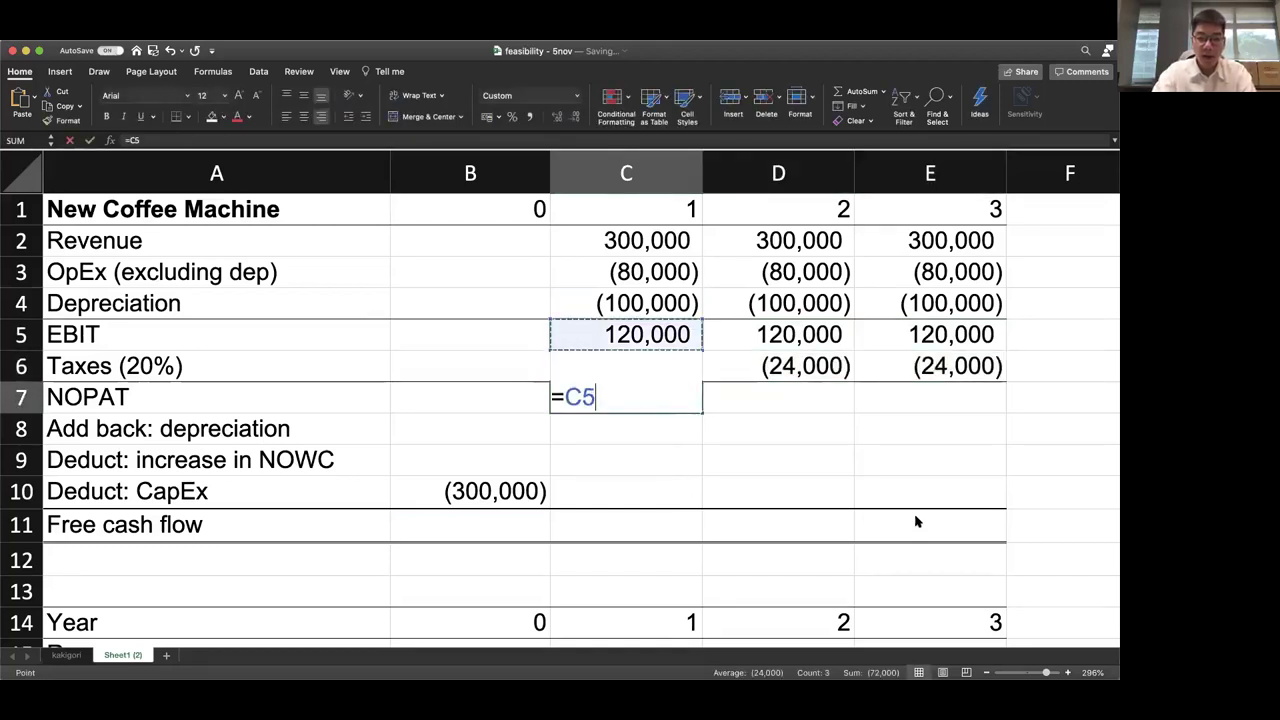
text(+)
key(Down)
key(Return)
Calculate year 1 NOPAT in C7 as =C5+C6 and fill the formula across to years 2 and 3
key(Up)
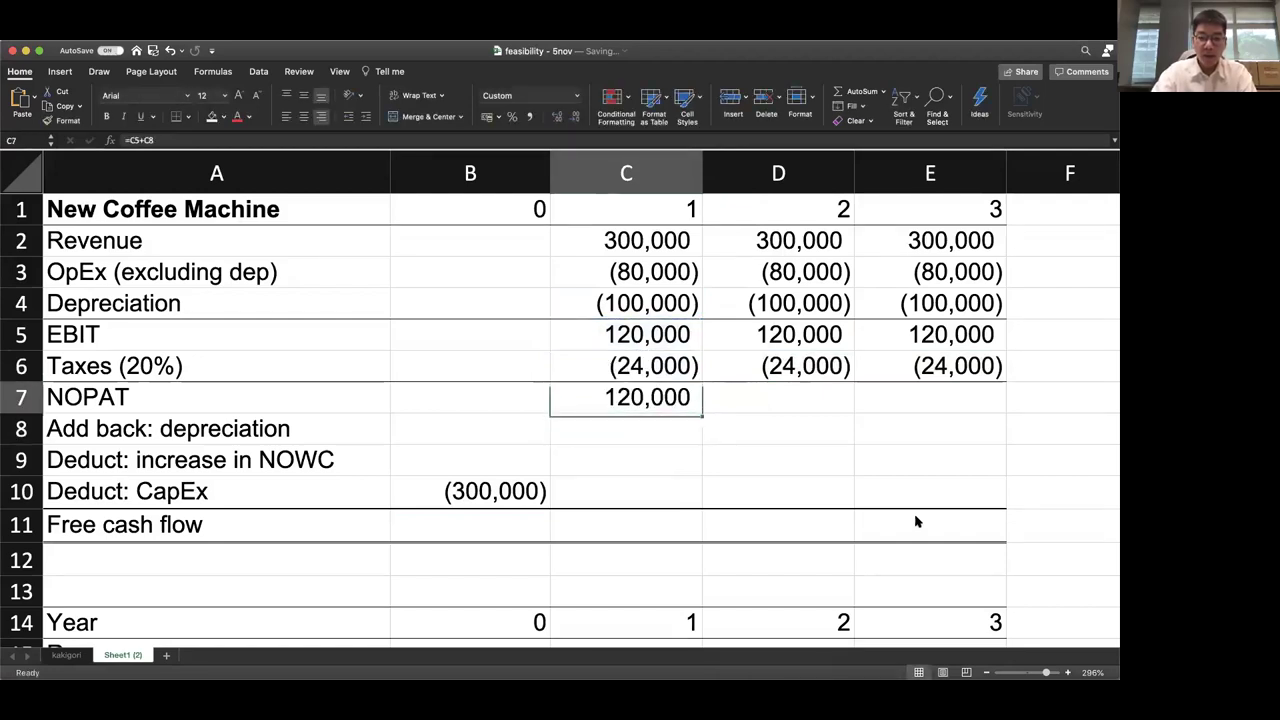
text(=)
key(Up)
key(Up)
text(+)
key(Up)
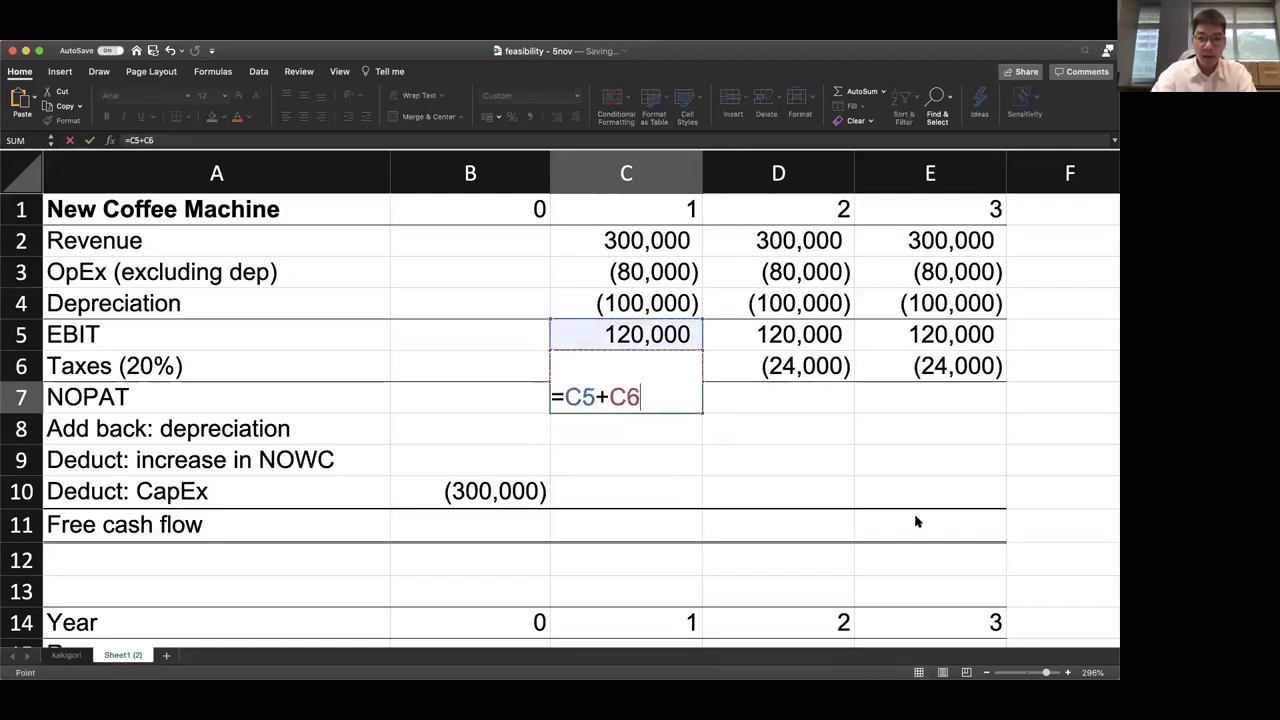
key(shift+Return)
key(Down)
key(shift+Right)
key(shift+Right)
key(ctrl+r)
Add back year 1 depreciation in C8 as =-C4 and fill the formula across to years 2 and 3
key(Down)
text(=-)
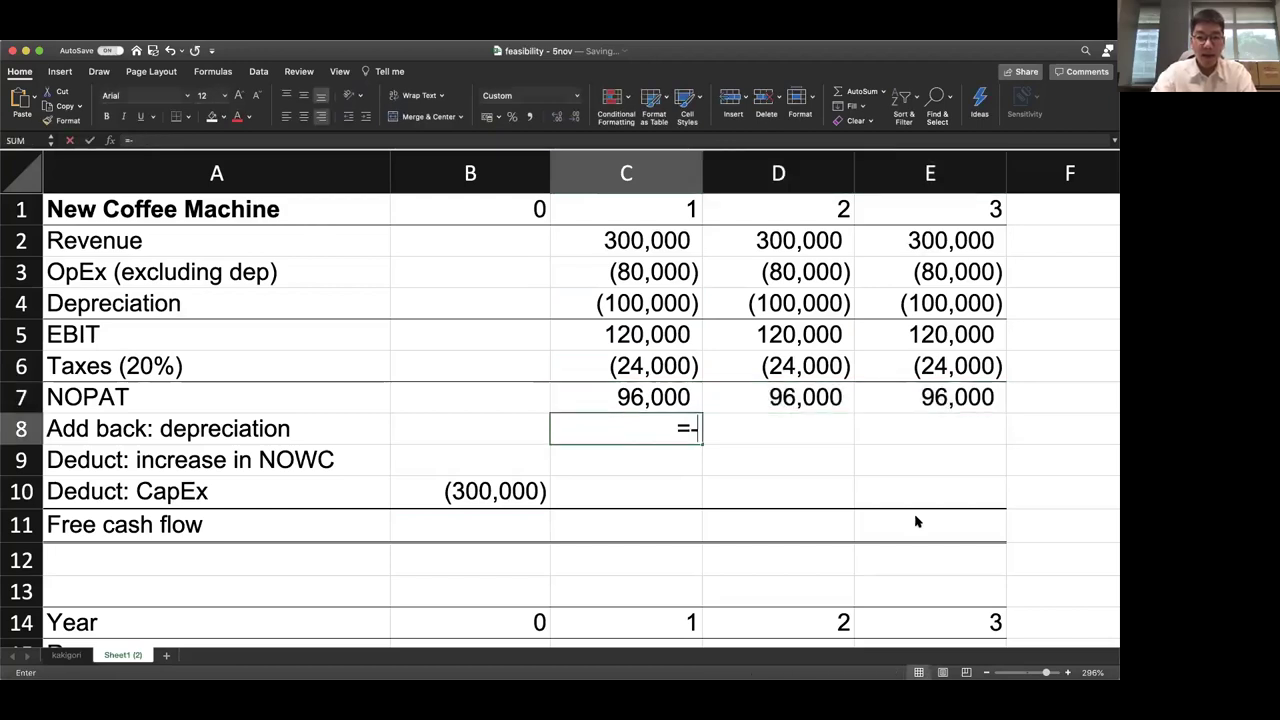
key(Up)
key(Up)
key(Up)
key(Up)
key(Return)
key(Up)
key(shift+Right)
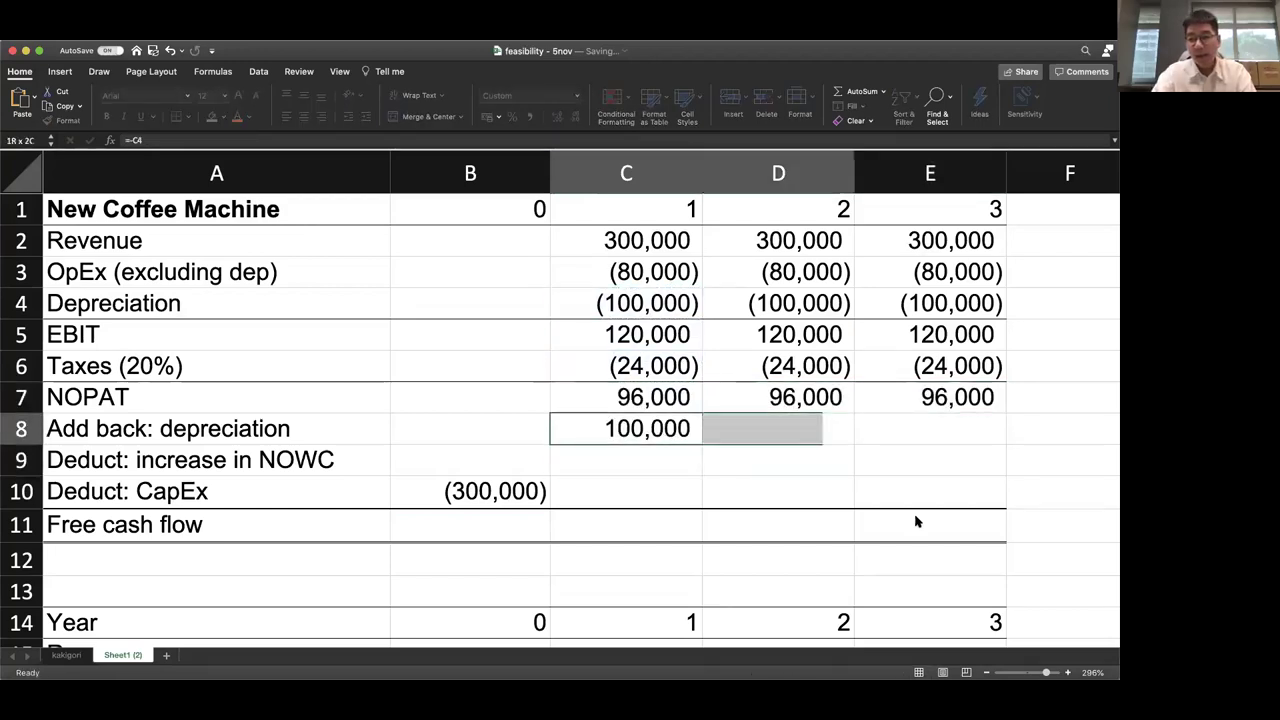
key(shift+Right)
key(ctrl+r)
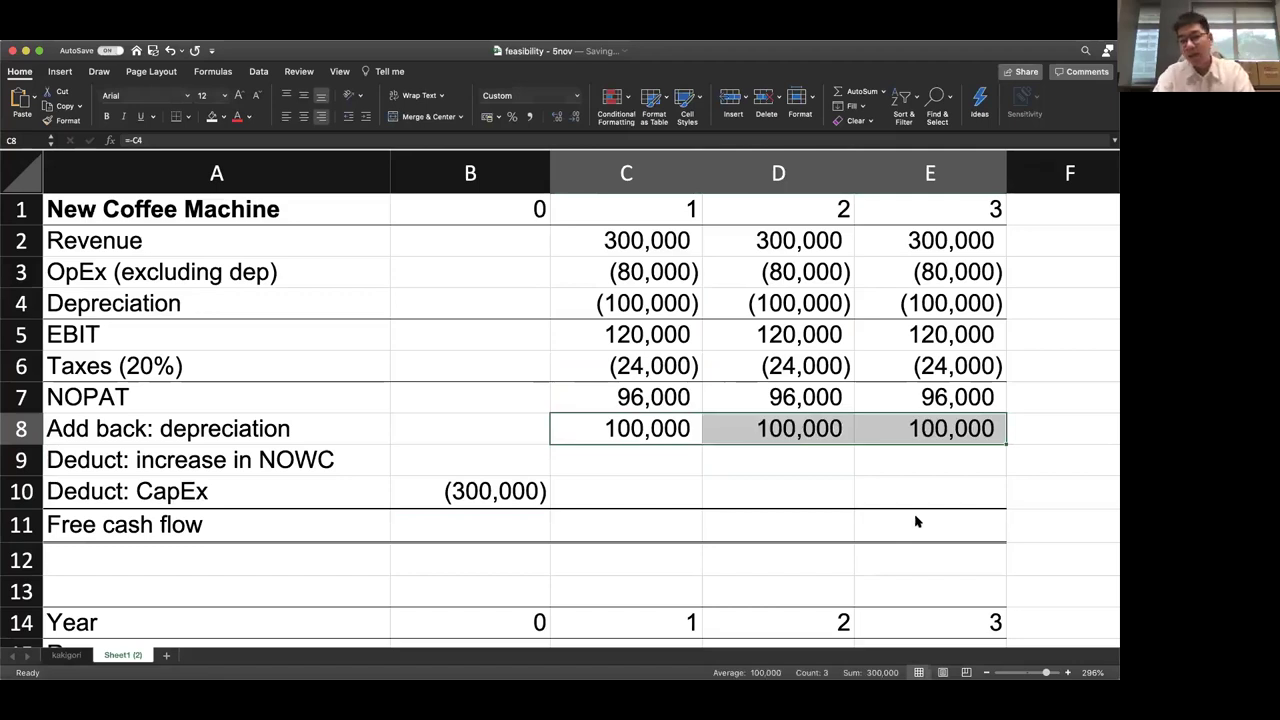
Calculate year 0 free cash flow in B11 as the sum of B7:B10
key(Down)
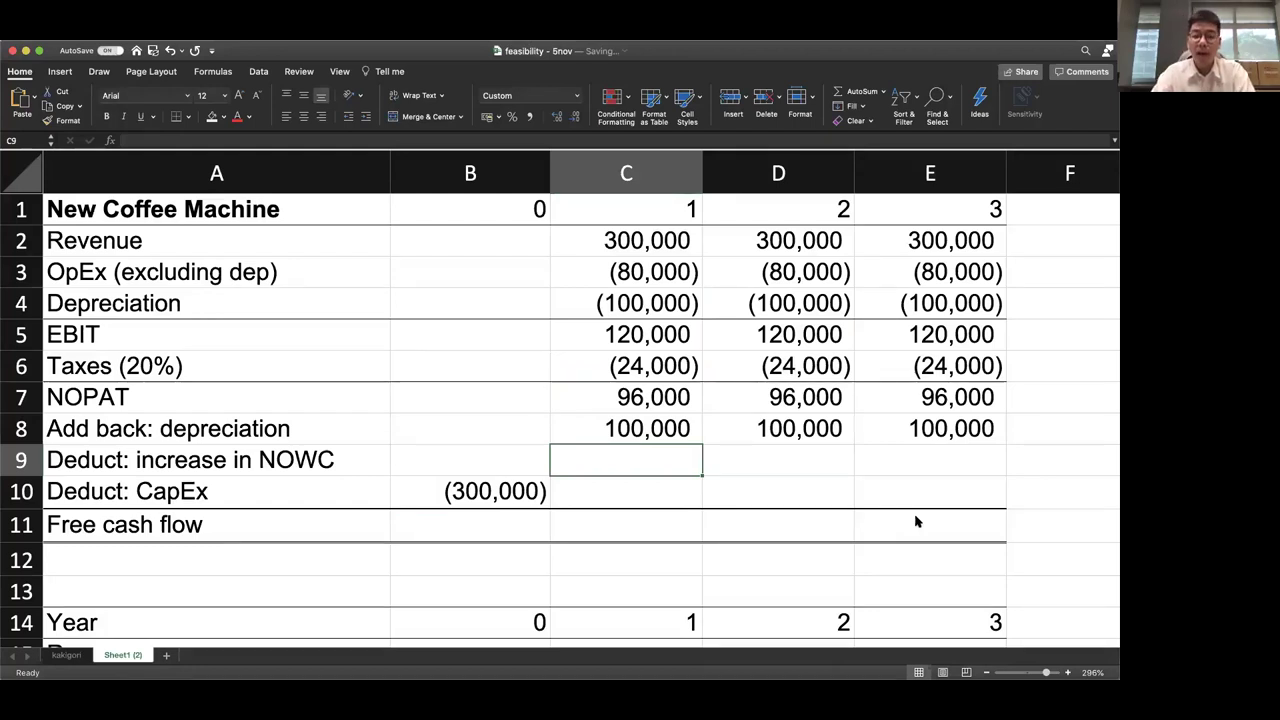
key(Left)
key(Left)
key(Down)
key(Down)
key(Right)
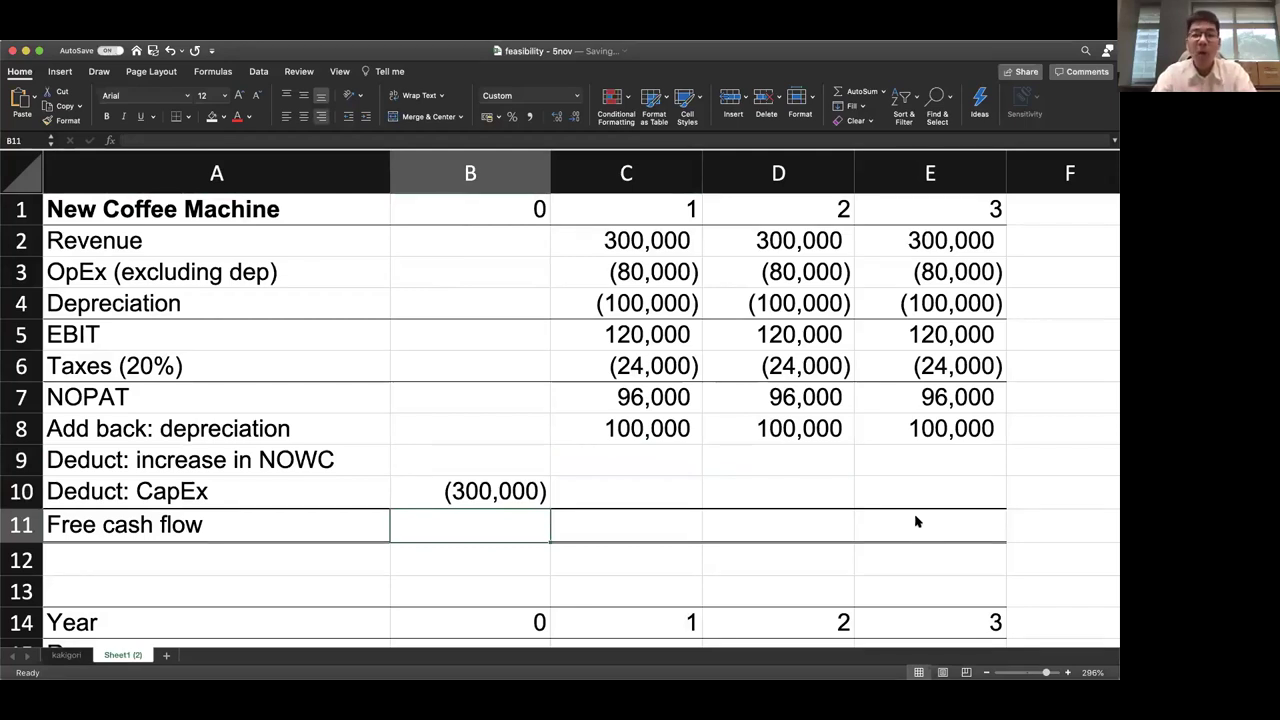
key(Right)
key(Left)
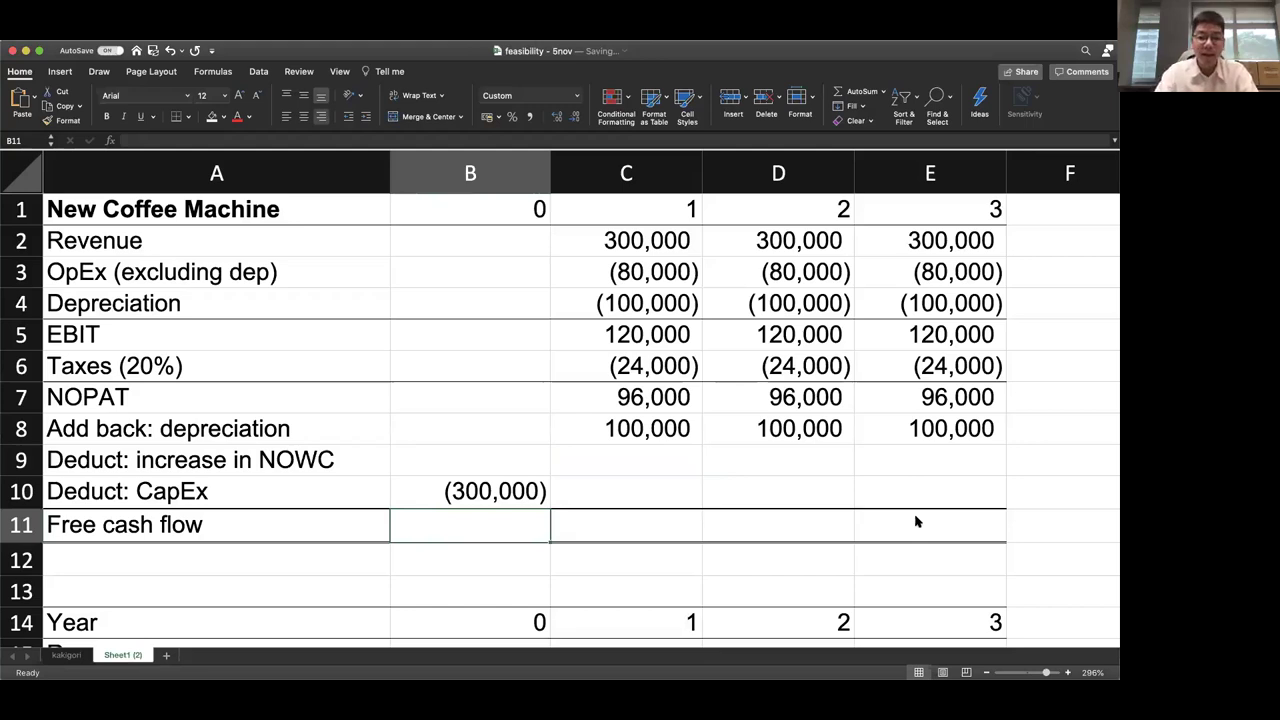
text(=sum)
key(BackSpace)
text(m()
key(Up)
key(shift+Up)
key(shift+Up)
key(shift+Up)
key(Return)
Fill the free cash flow formula from B11 across years 1 to 3
key(Down)
key(Up)
key(Up)
key(Up)
key(Down)
key(shift+Right)
key(shift+Right)
key(shift+Right)
key(ctrl+r)
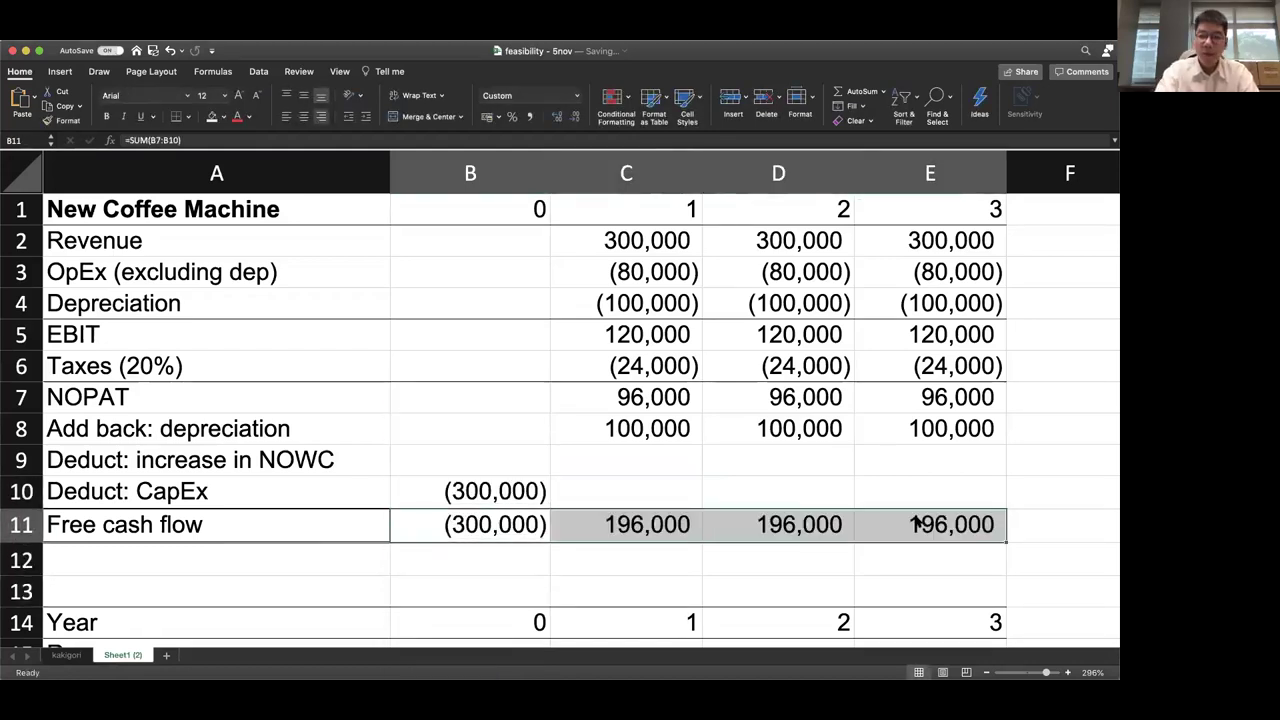
Label A12 as NPV and calculate it in B12 with =NPV(15%,C11:E11)+B11
key(Down)
key(Left)
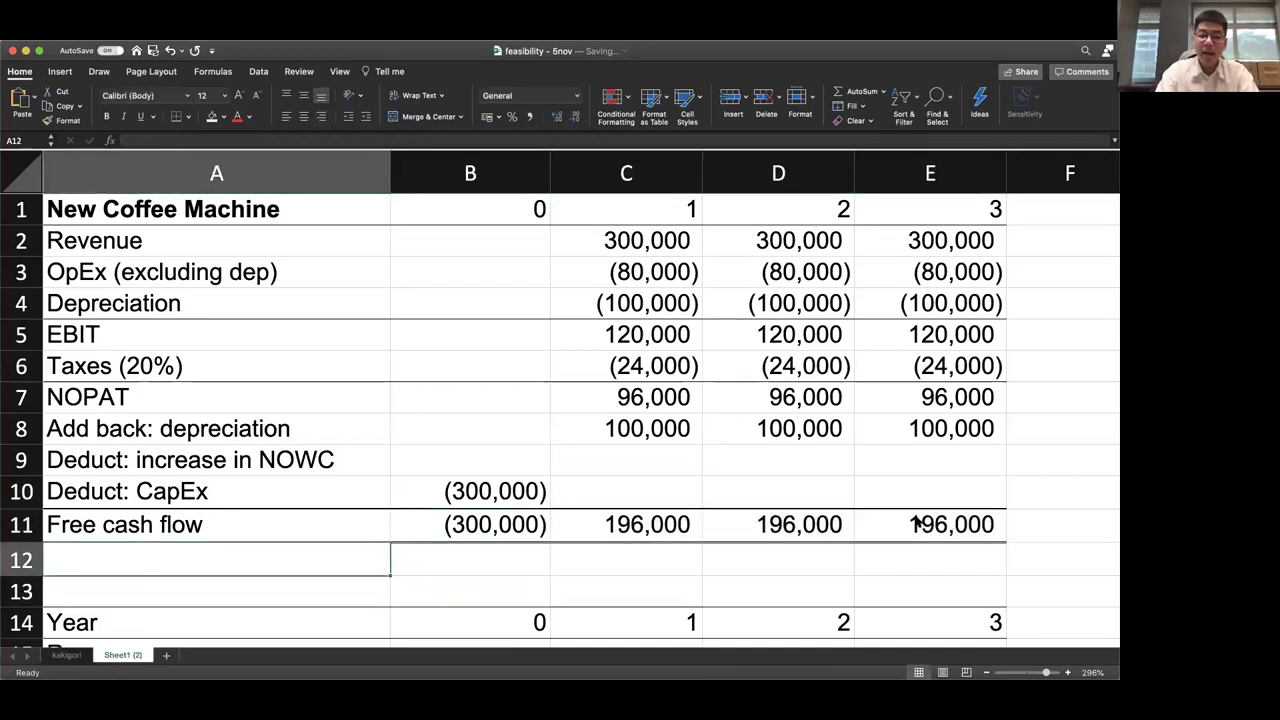
text(NPV)
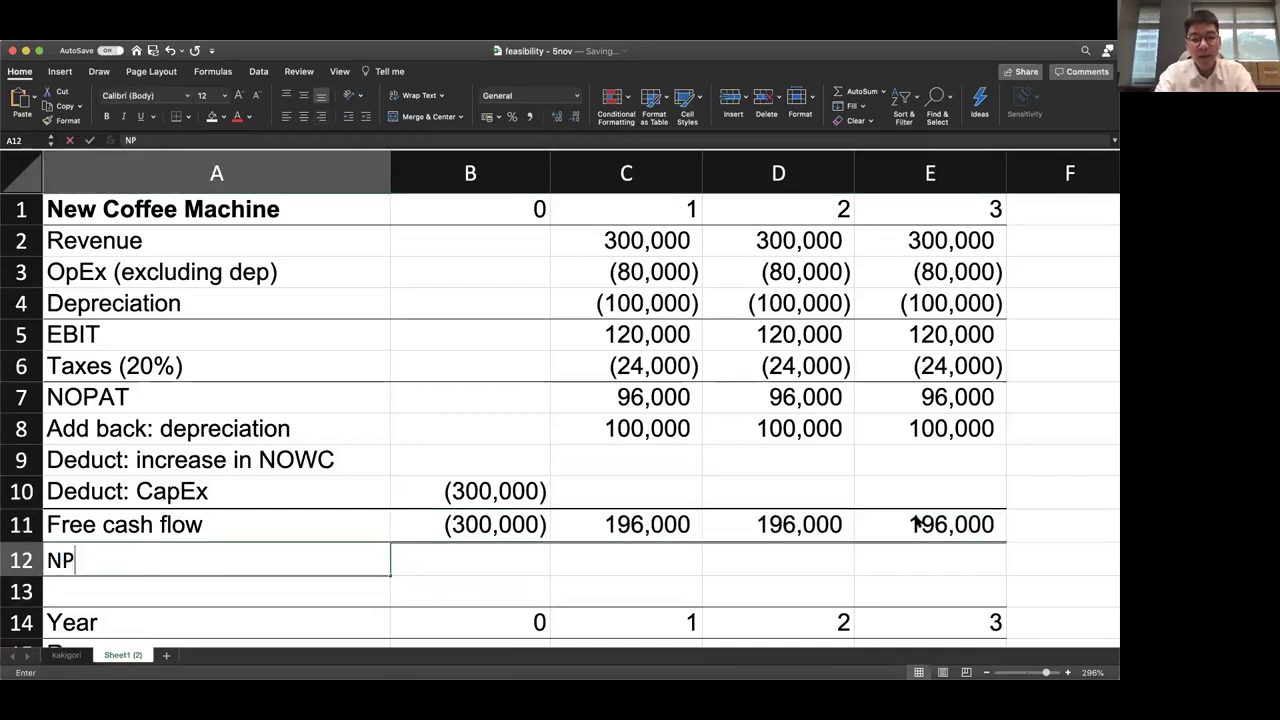
key(Tab)
text(=NPV(15%,)
key(Up)
key(Right)
key(shift+Right)
key(shift+Right)
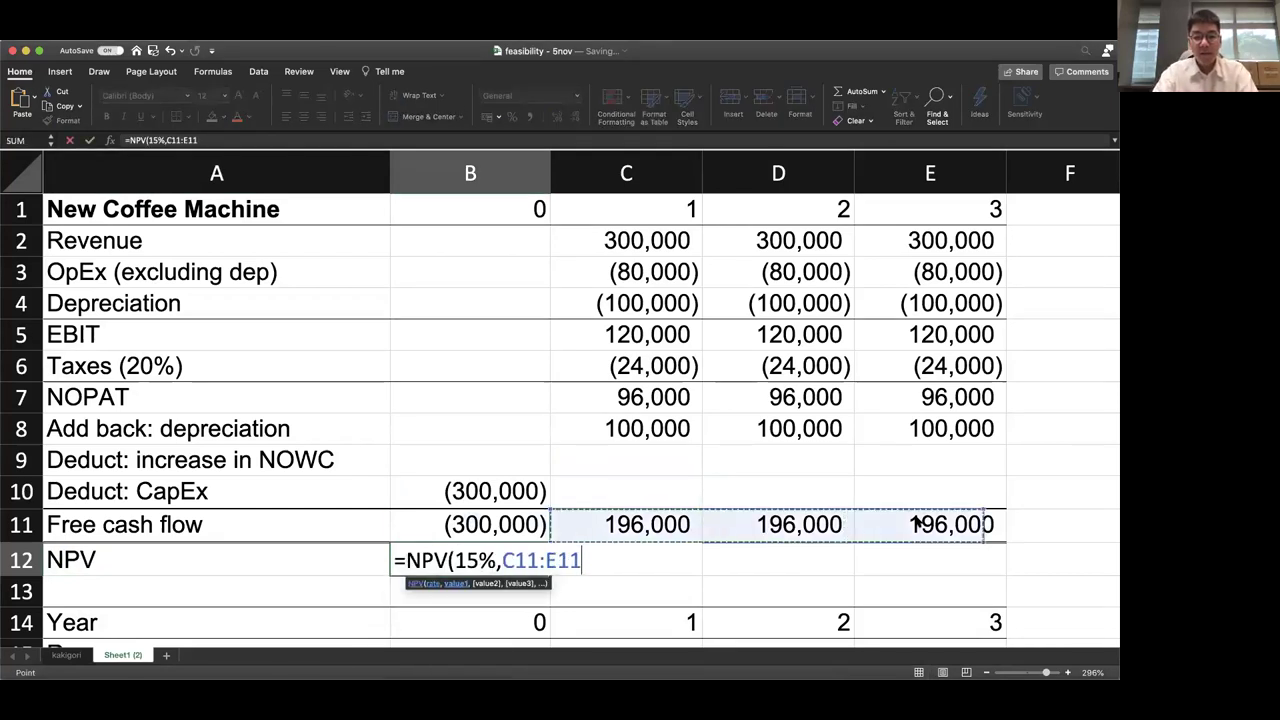
text()+)
key(Up)
key(Return)
Show the NPV formula =NPV(15%,C11:E11)+B11 as text in C12, beside the result
key(Up)
key(Right)
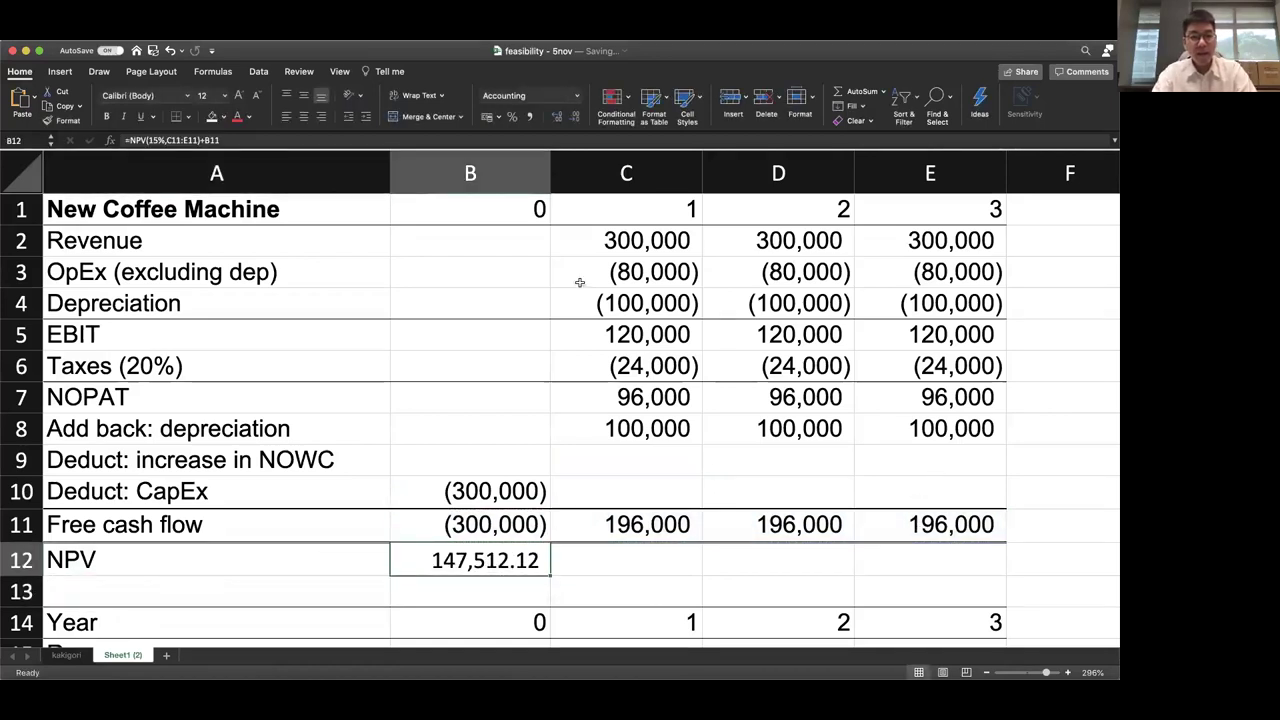
click(270, 141)
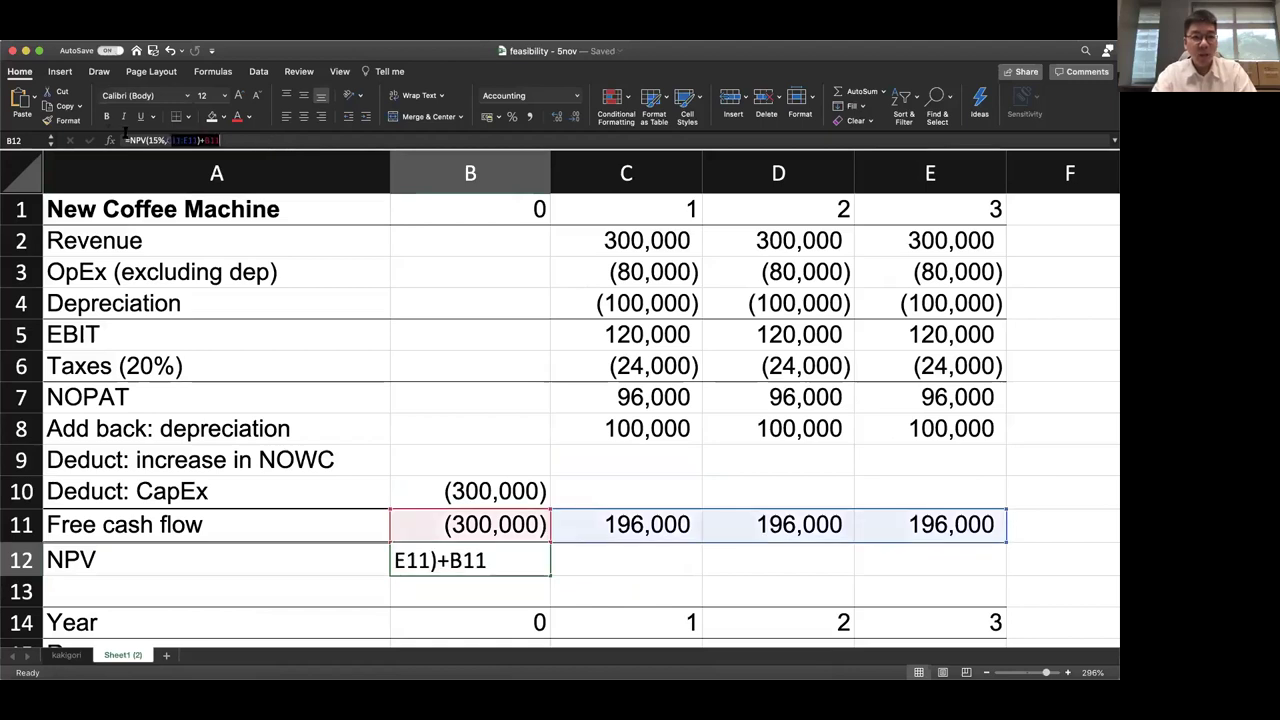
key(Return)
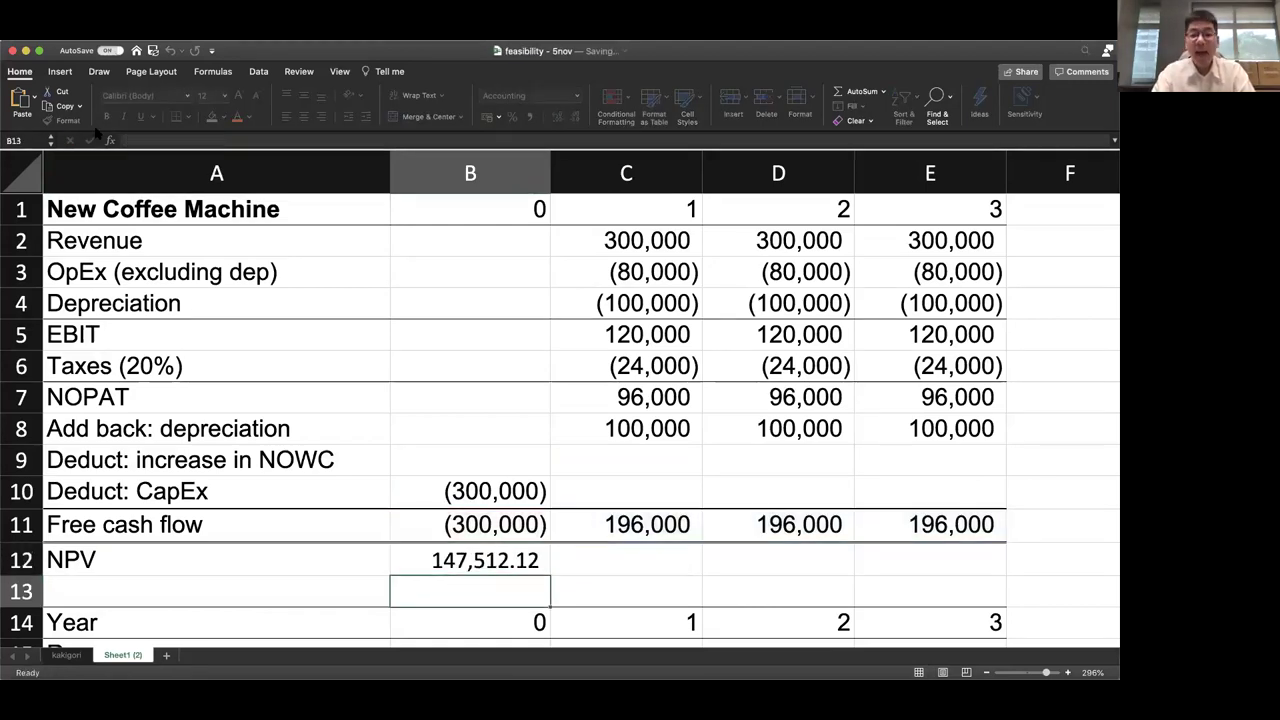
key(Right)
key(Up)
text(')
text(=NPV(15%,C11:E11)+B11)
key(Return)
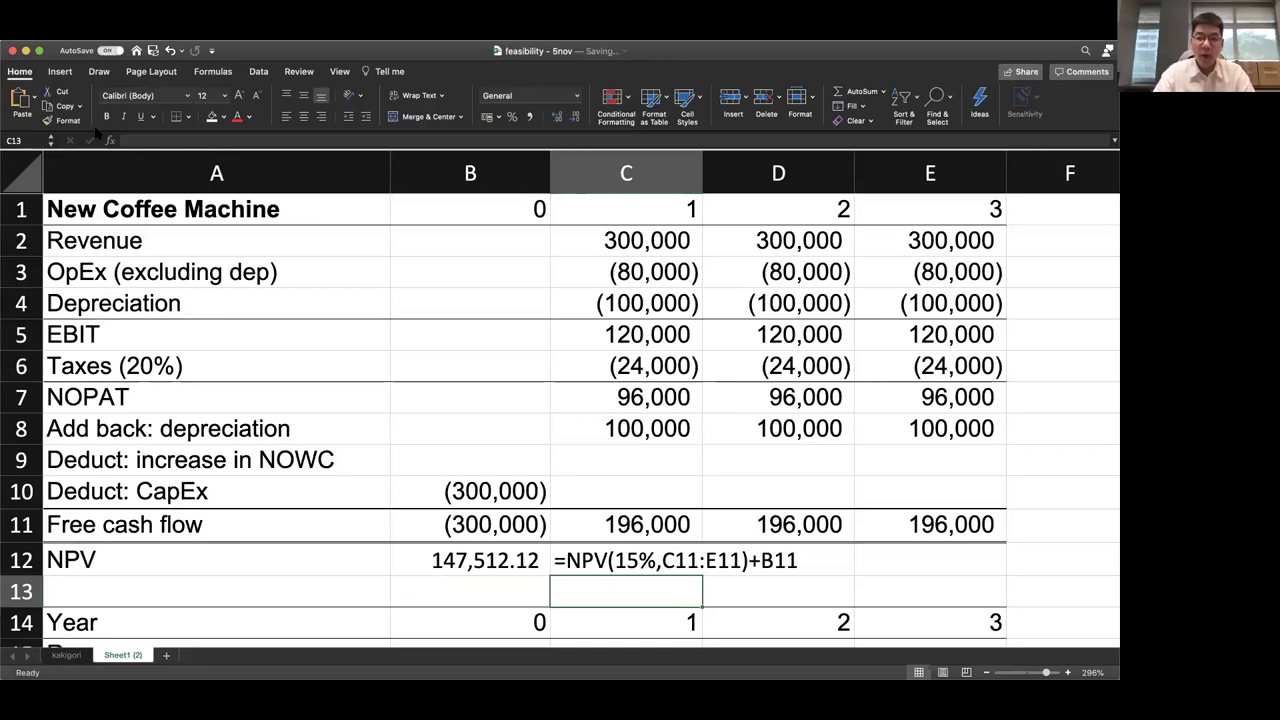
Replace the Year heading in A14 with the title Old Coffee Machine and make it bold
key(Down)
key(Down)
key(Down)
key(Down)
key(Down)
key(Down)
key(Left)
key(Left)
key(Up)
key(Up)
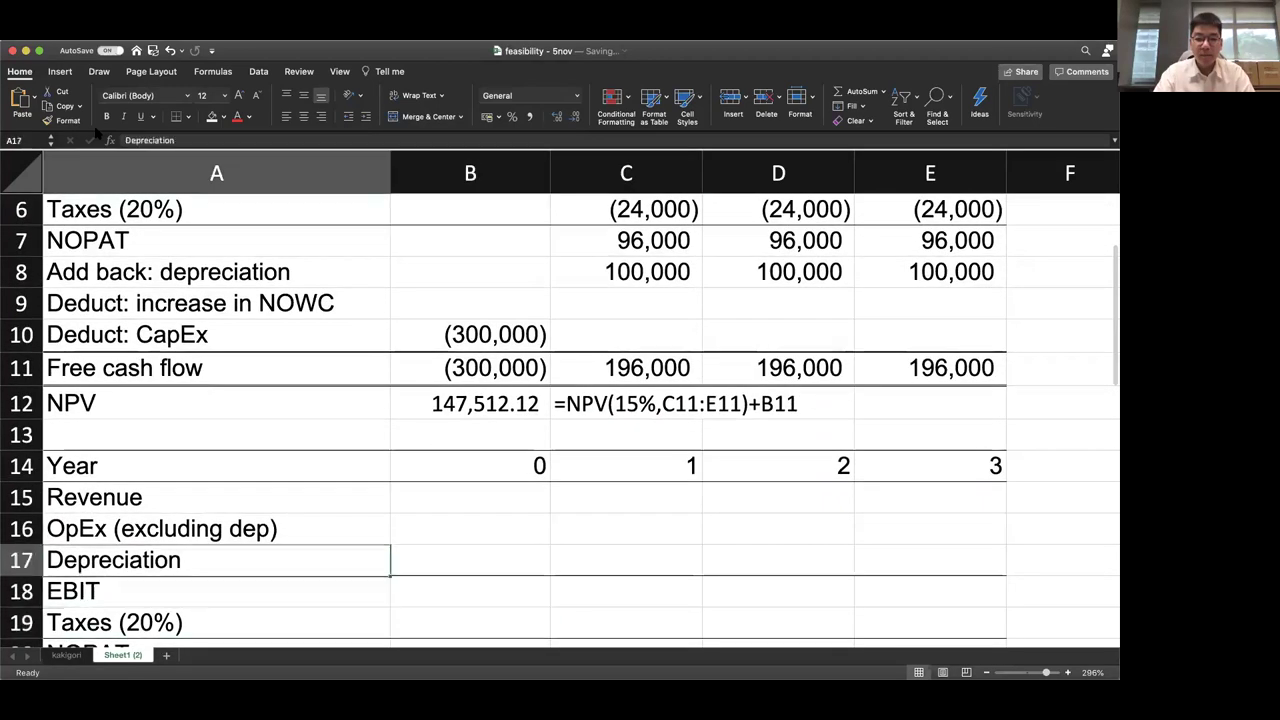
key(Up)
key(Up)
key(Up)
text(Old Coffee Machine)
key(Return)
key(Up)
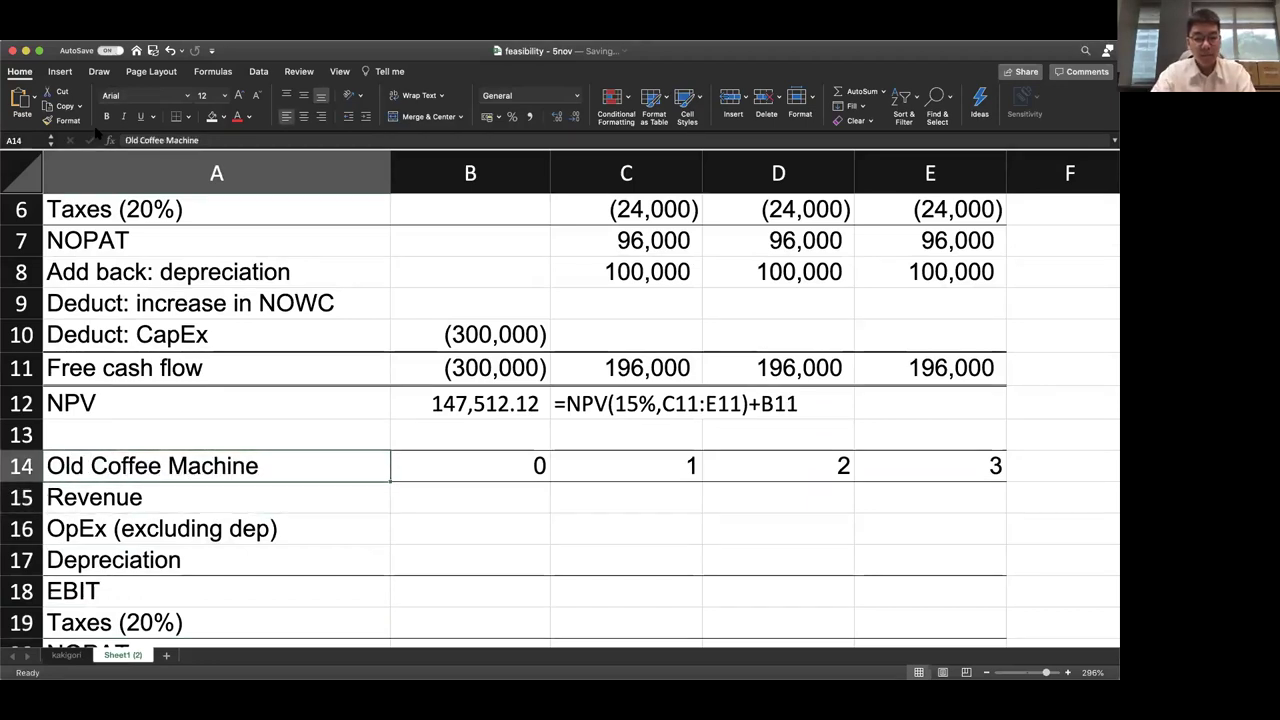
key(super+b)
Enter 300000 as the old machine's year 1 revenue in C15 and fill it across through year 3
key(Down)
key(Down)
key(Down)
key(Down)
key(Down)
key(Down)
key(Down)
key(Down)
key(Down)
key(Down)
key(Down)
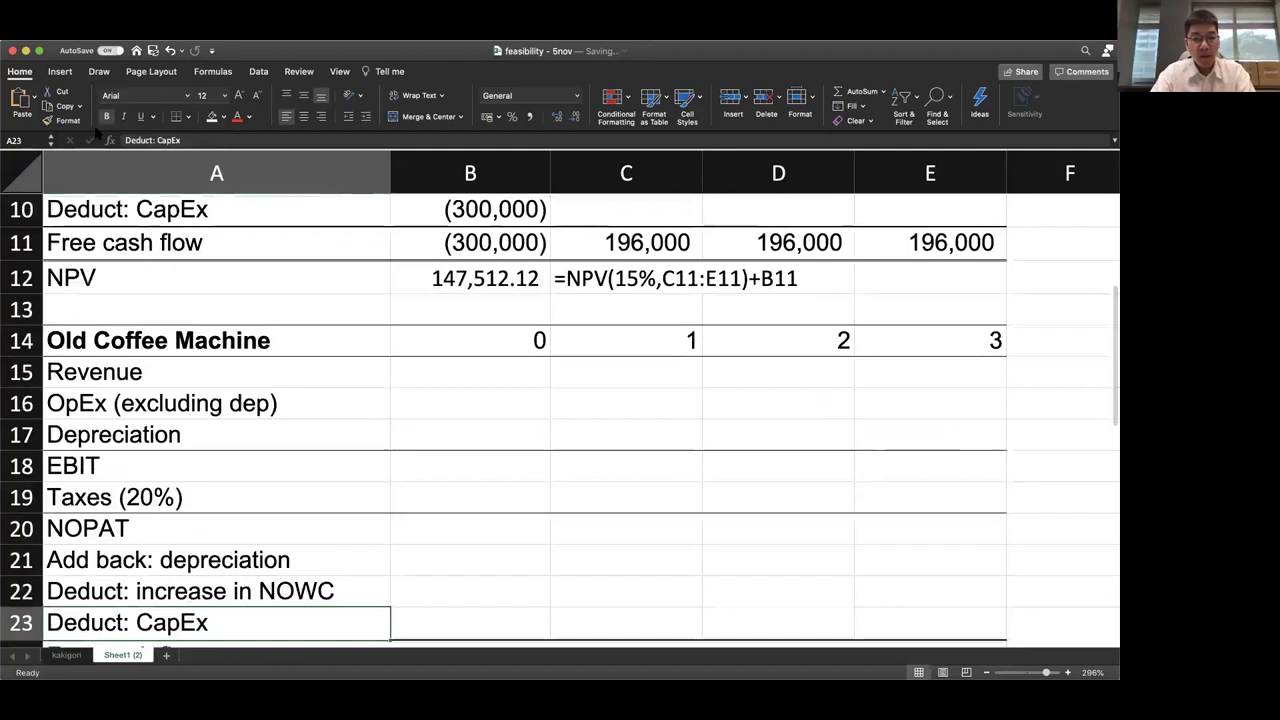
key(Up)
key(Up)
key(Up)
key(Up)
key(Up)
key(Up)
key(Up)
key(Up)
key(Up)
key(Right)
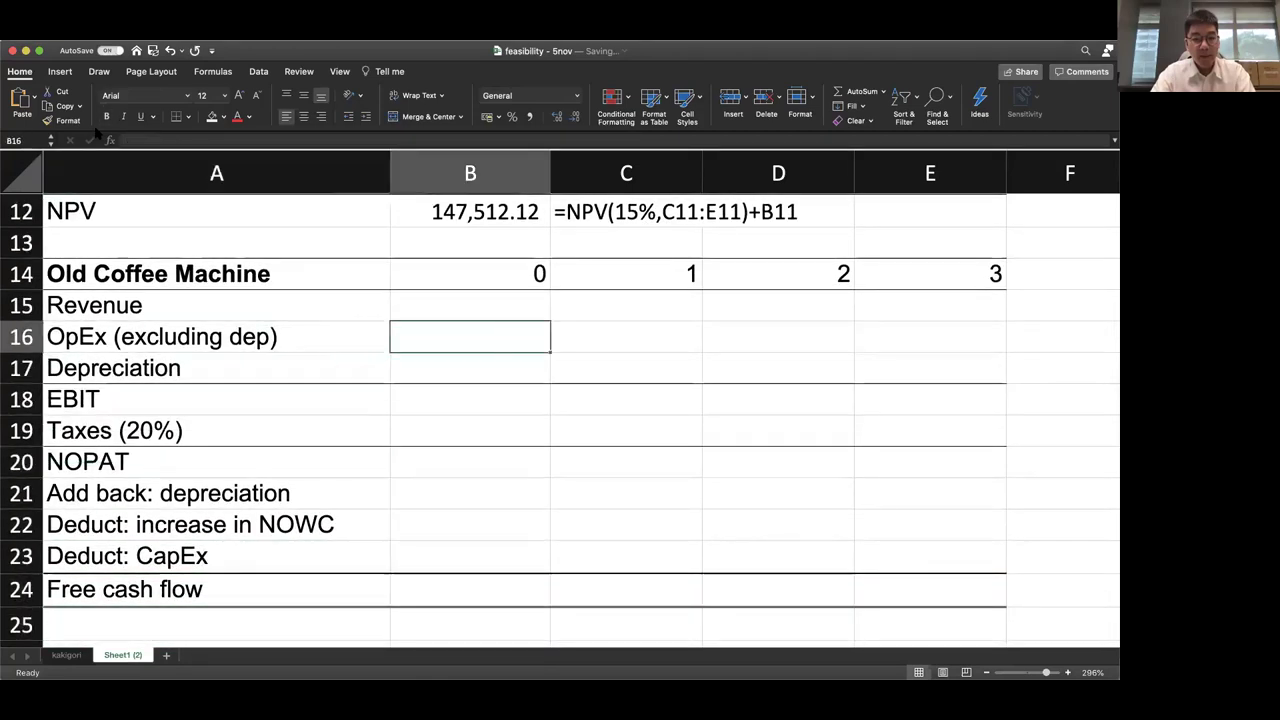
key(Right)
key(Up)
text(300000)
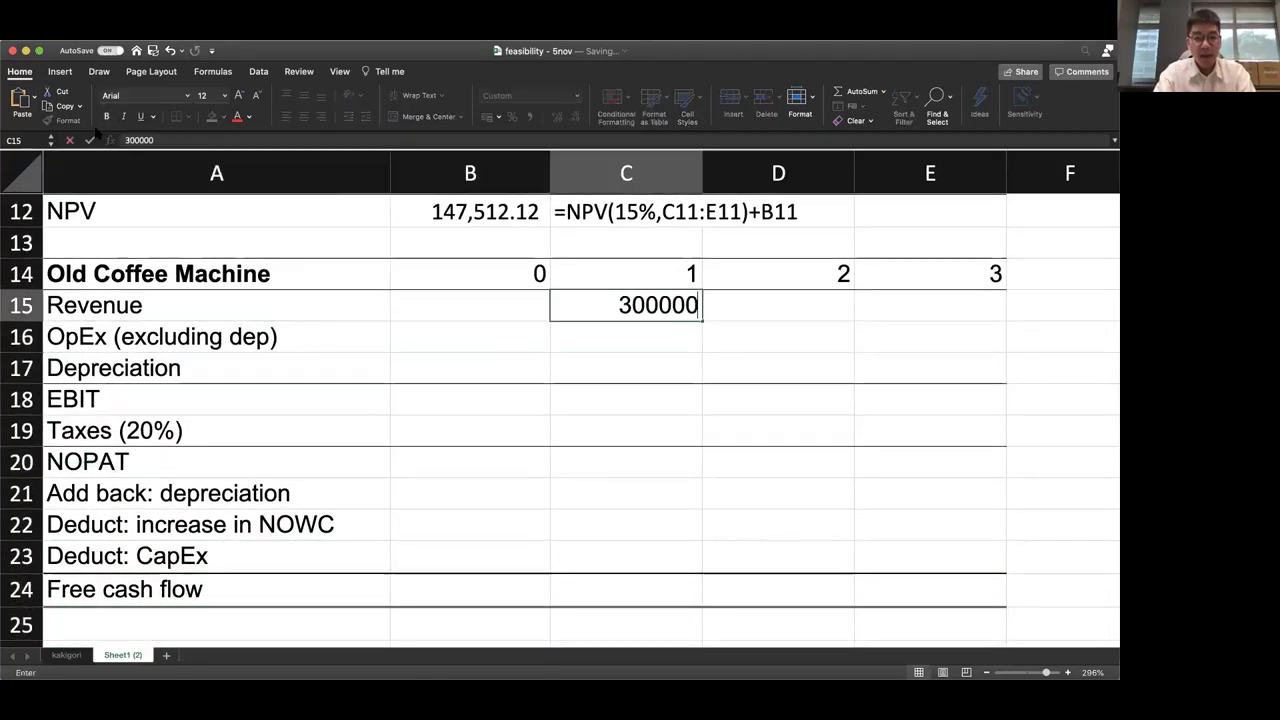
key(Return)
key(Up)
key(shift+Right)
key(shift+Right)
key(super+r)
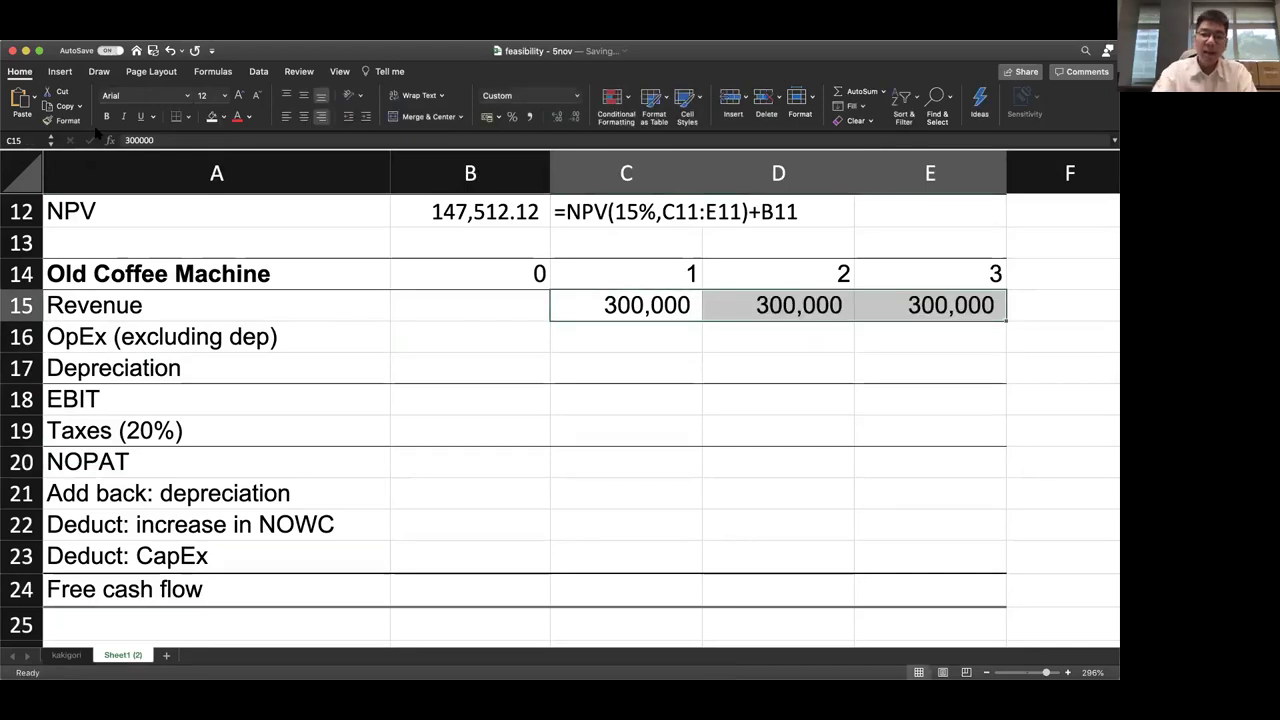
Enter =-180000 as the old machine's year 1 OpEx in C16 and fill it across through year 3
key(Down)
text(=-18)
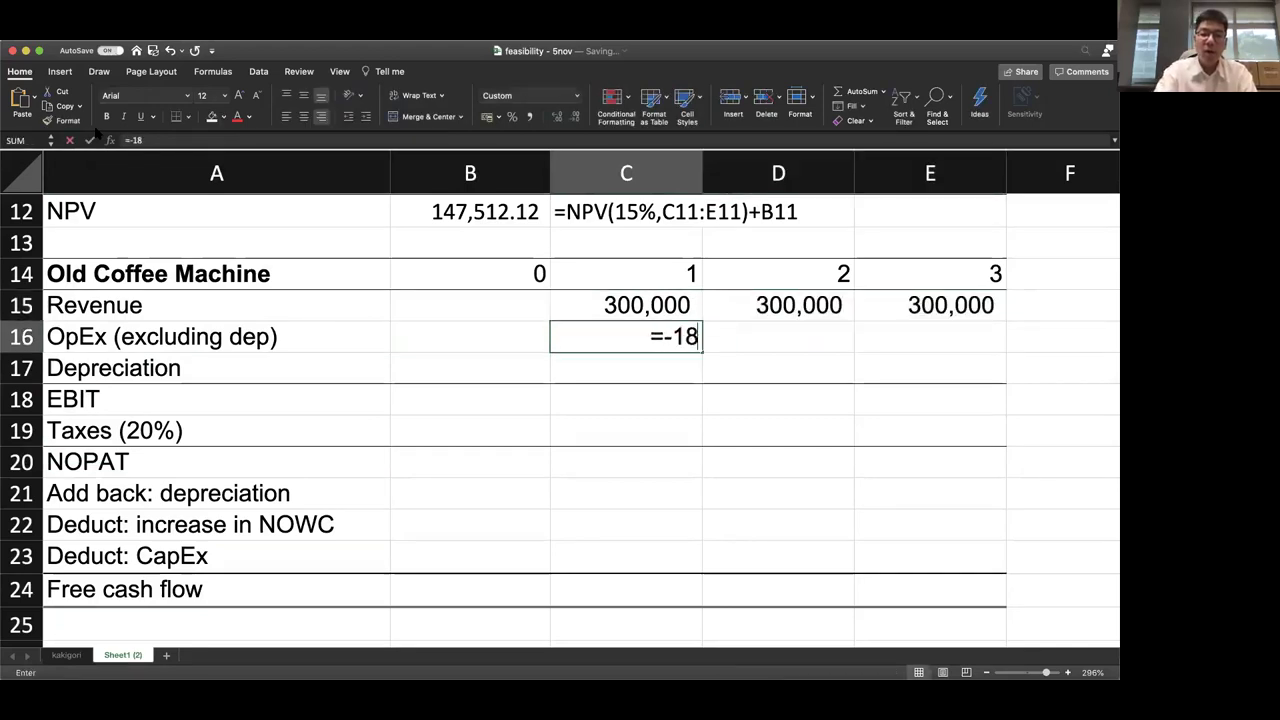
text(0000)
key(Return)
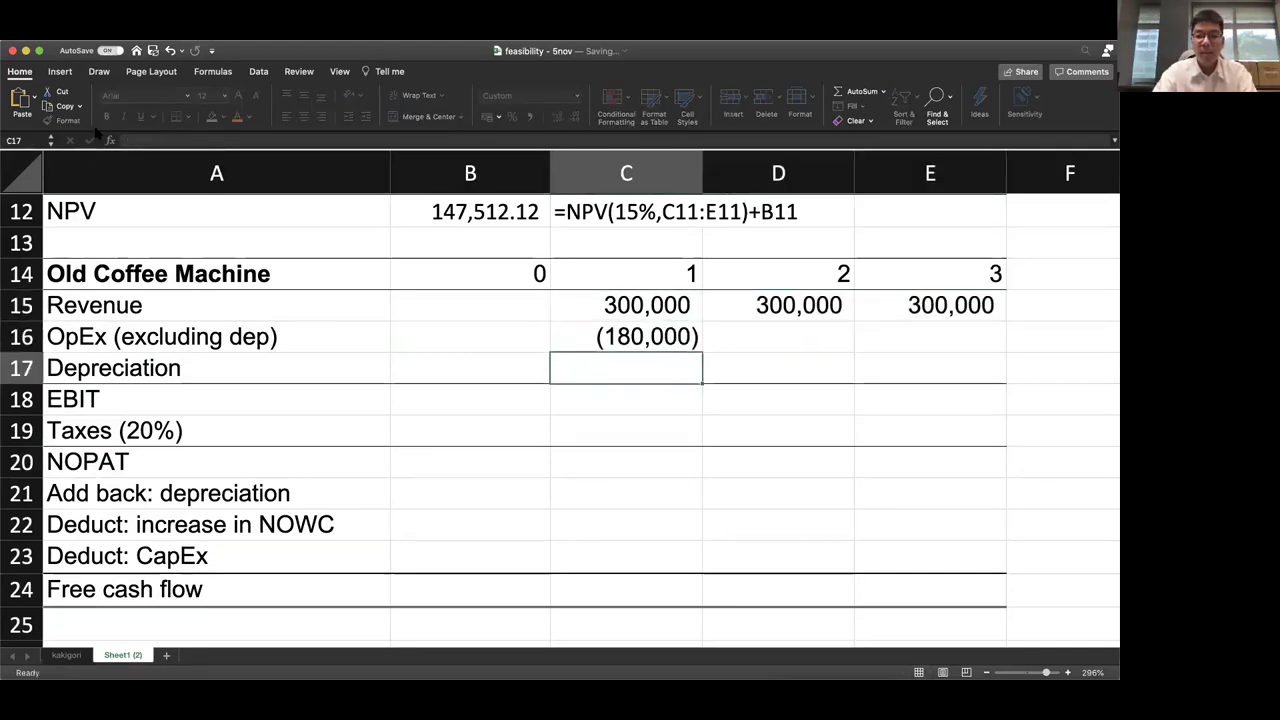
key(Up)
key(shift+Right)
key(shift+Right)
key(ctrl+r)
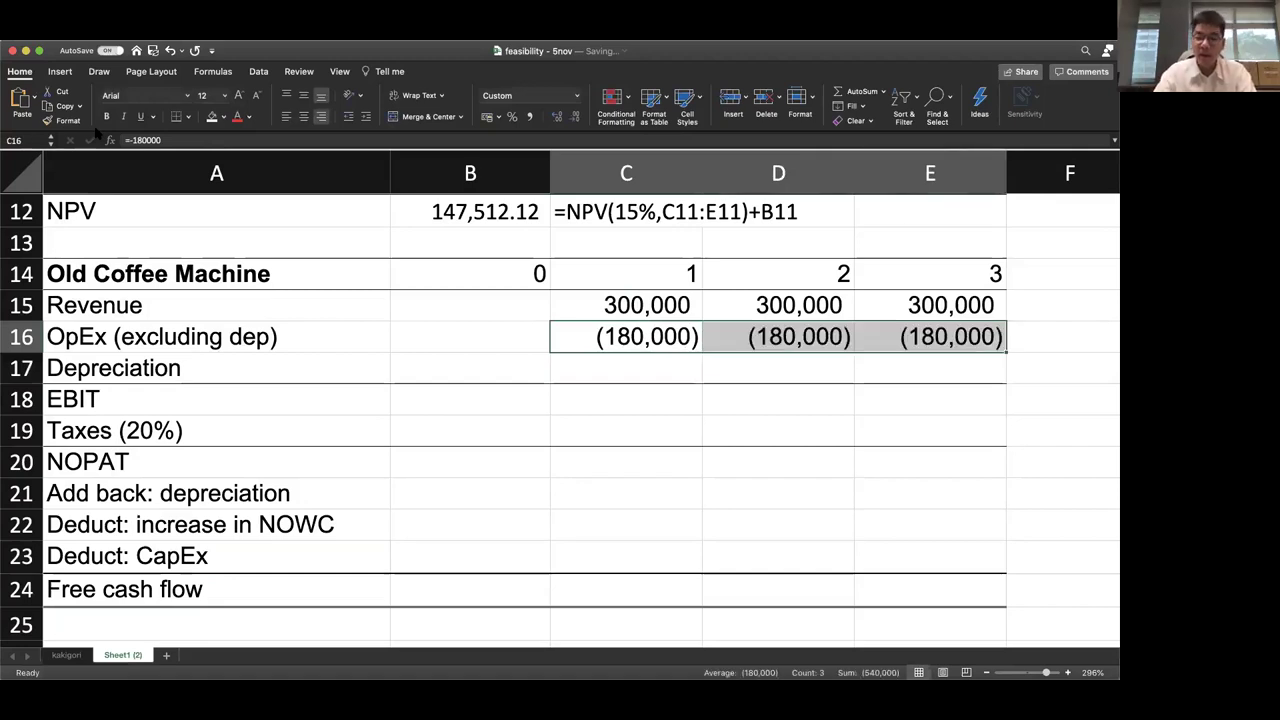
Enter -90000 as the old machine's year 0 CapEx in B23
key(Down)
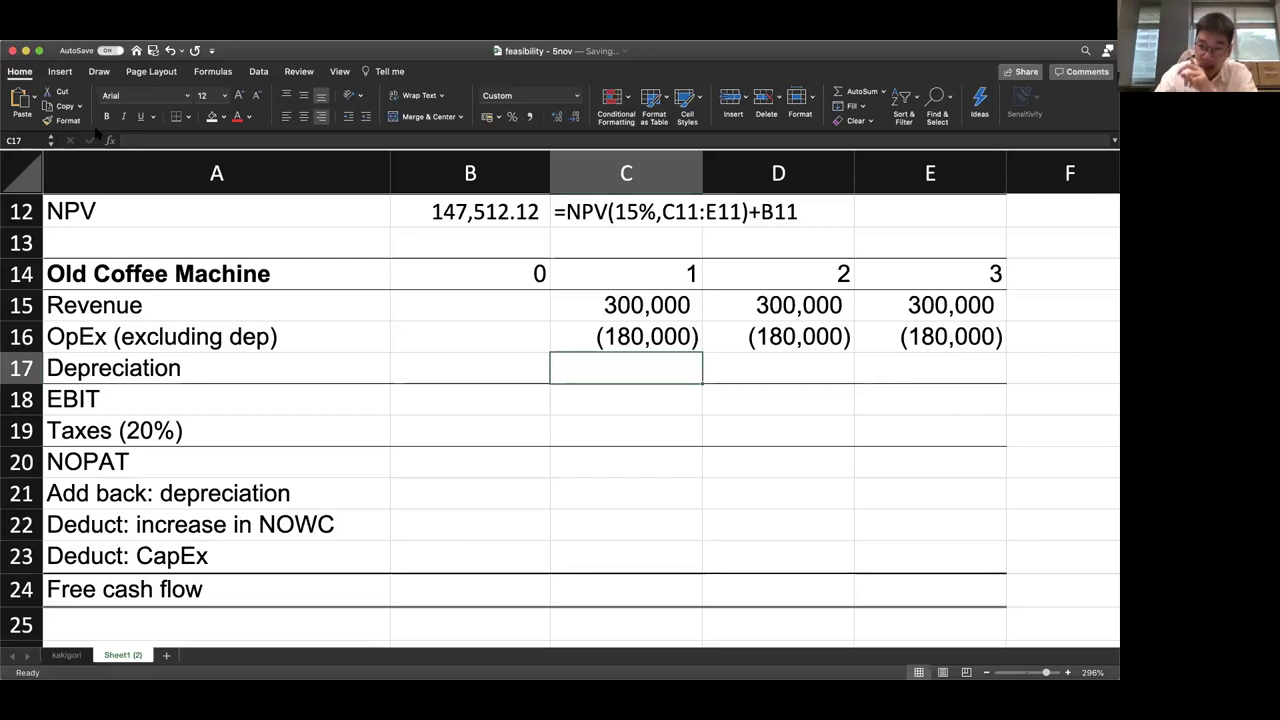
key(Down)
key(Down)
key(Down)
key(Down)
key(Down)
key(Down)
key(Left)
key(Left)
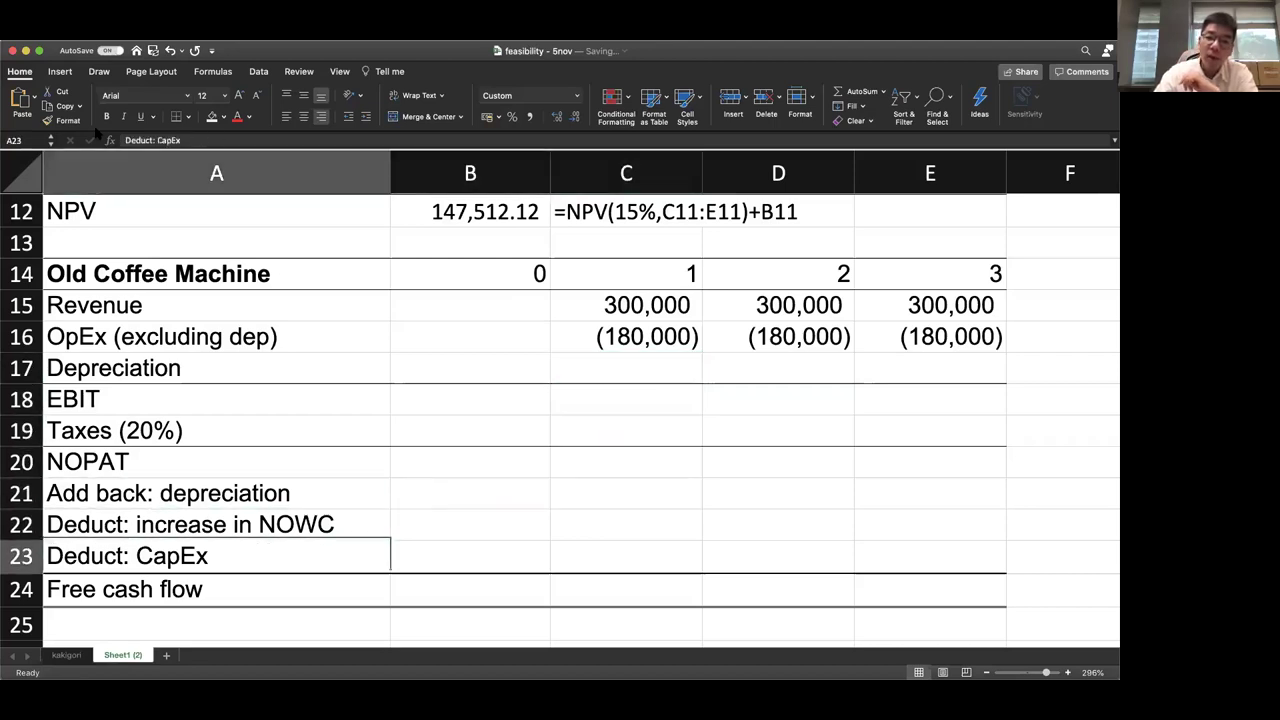
key(Right)
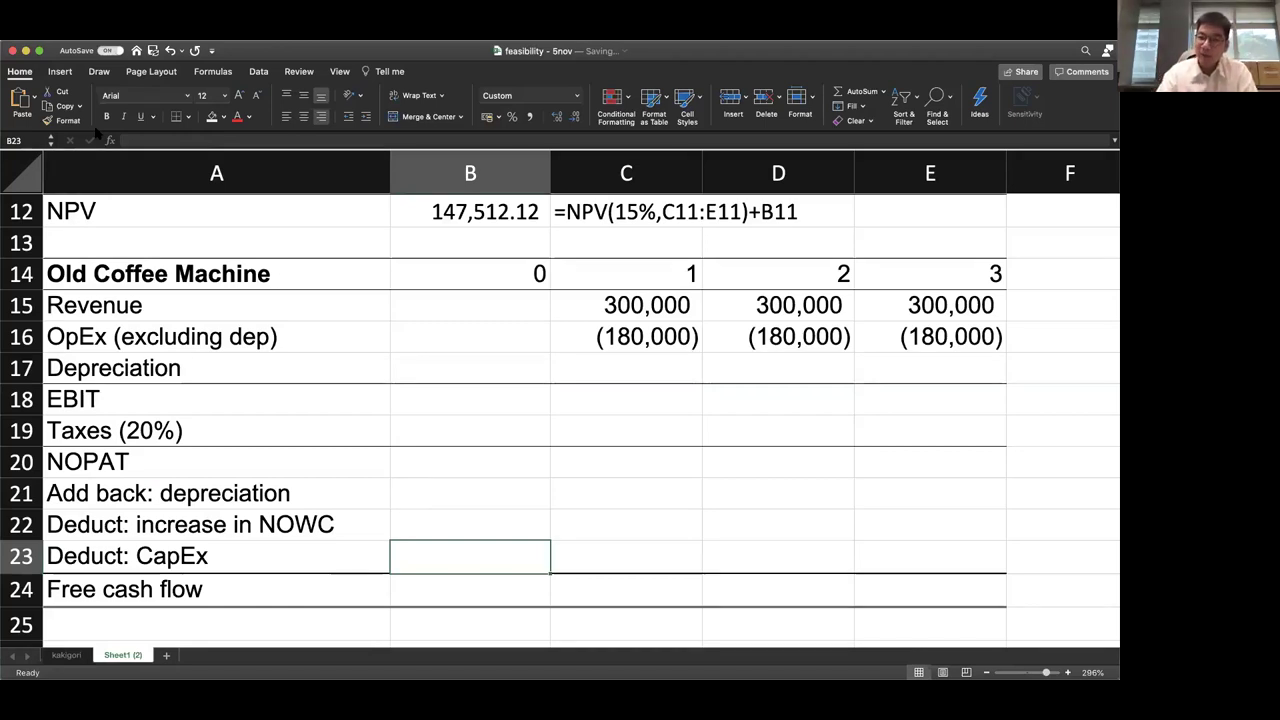
text(-90000)
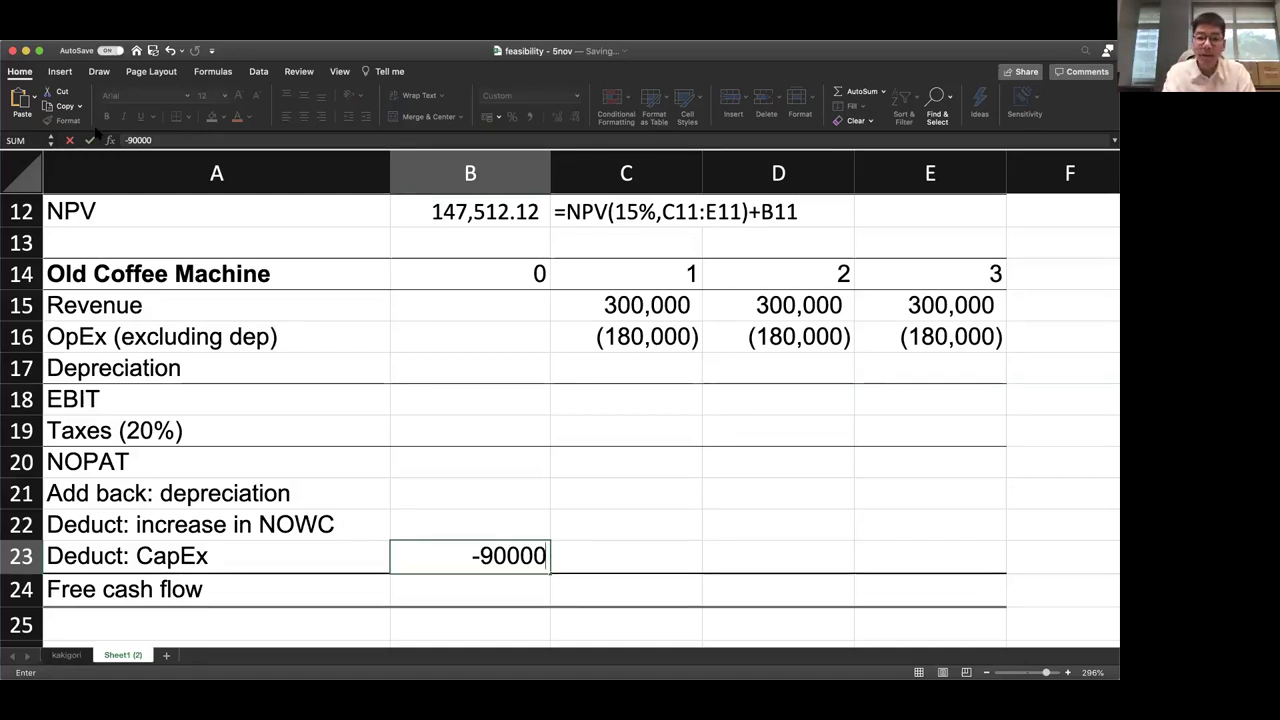
key(Return)
Calculate the old machine's year 1 depreciation in C17 as =B23/3
key(Up)
key(Up)
key(Up)
key(Up)
key(Up)
key(Up)
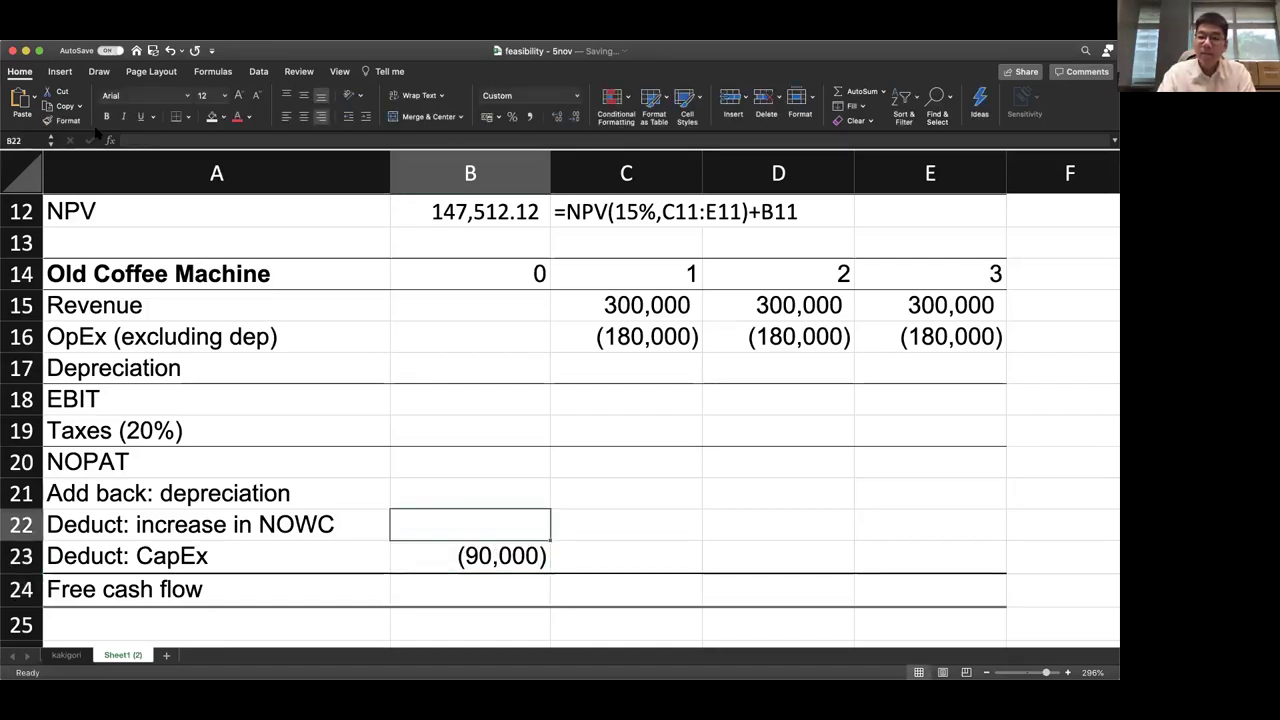
key(Up)
key(Right)
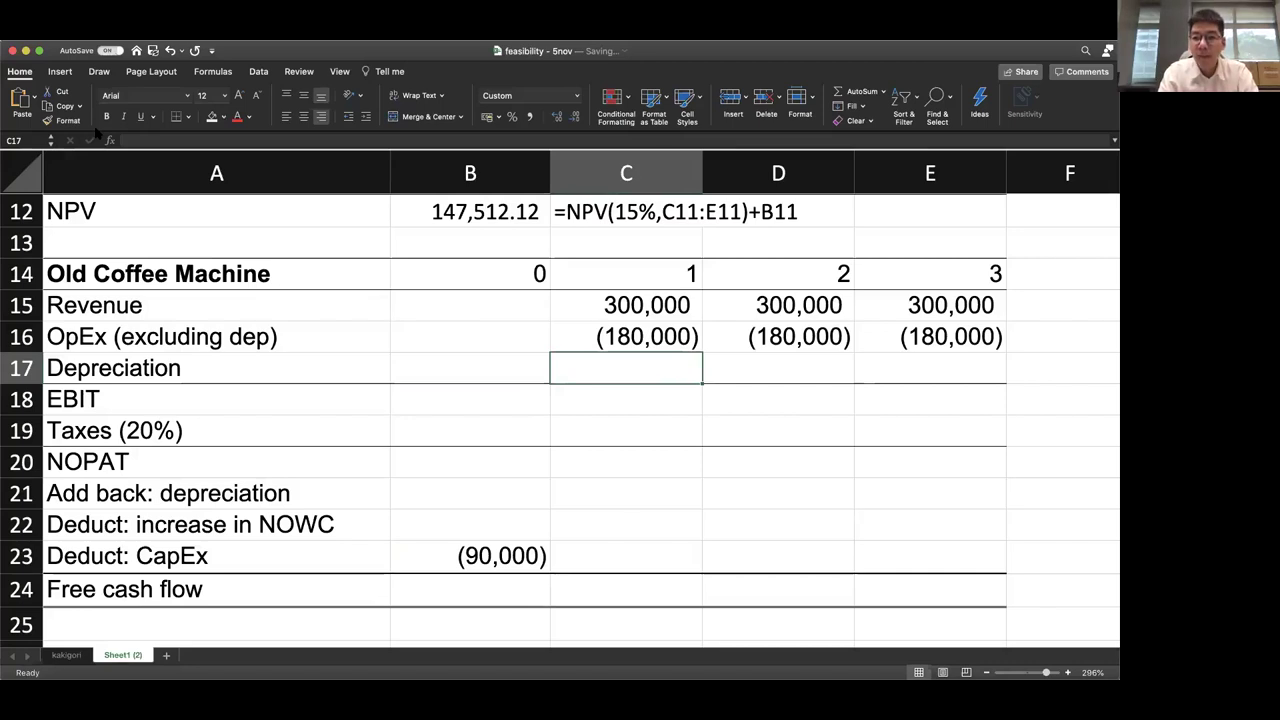
text(=)
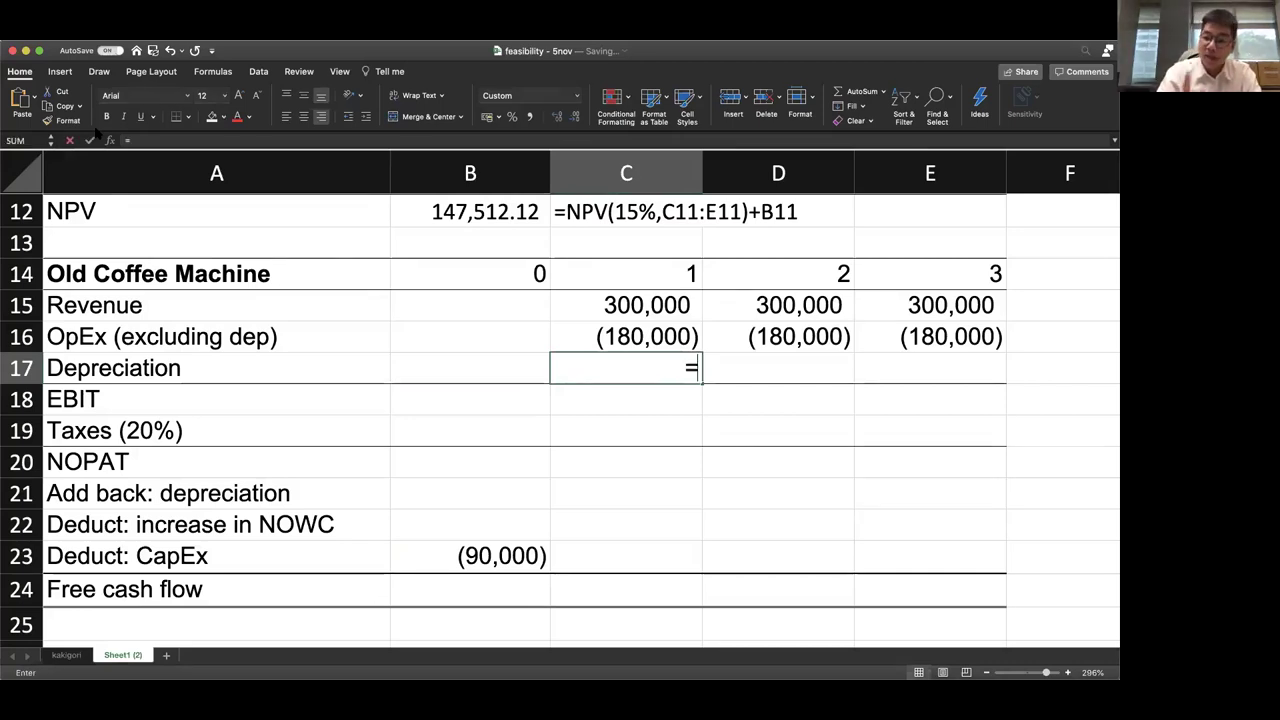
key(Down)
key(Down)
key(Down)
key(Down)
key(Down)
key(Down)
key(Down)
key(Left)
key(Up)
text(/3)
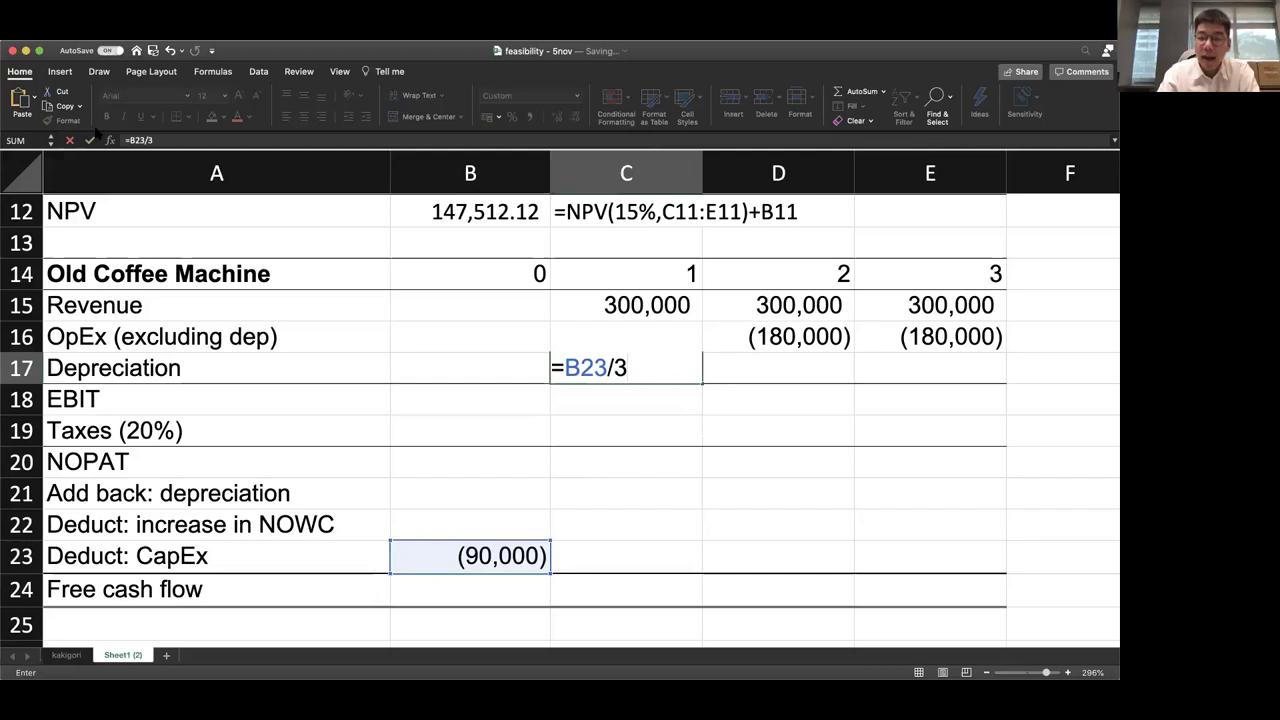
key(Return)
Link the year 2 depreciation in D17 to =C17 and fill the formula into year 3
key(Right)
key(Up)
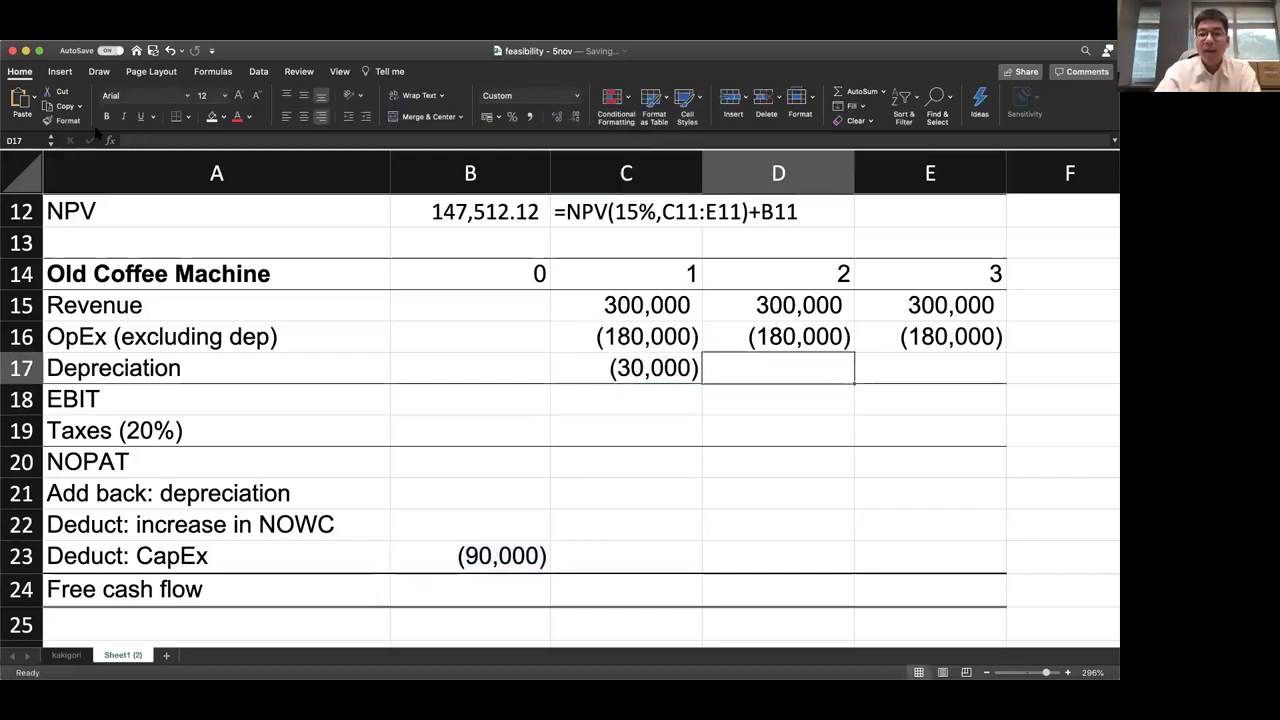
text(=)
key(Left)
key(Return)
key(Up)
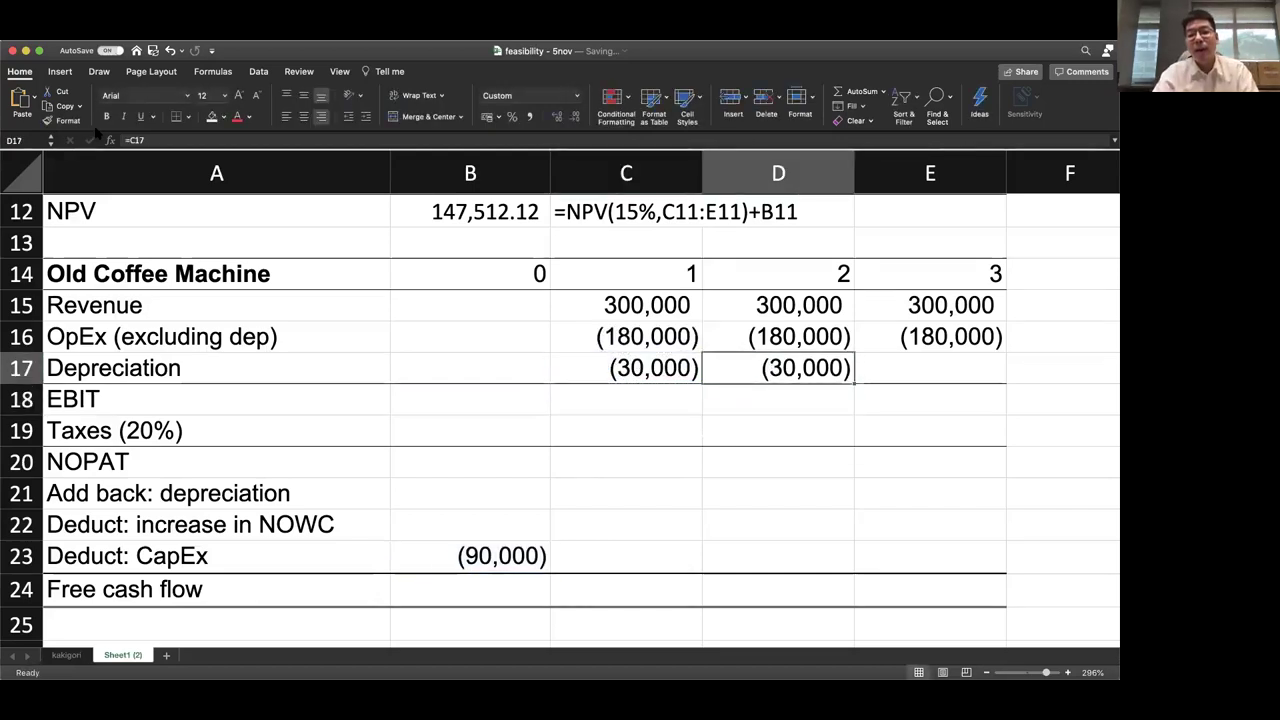
key(Right)
key(ctrl+r)
key(Down)
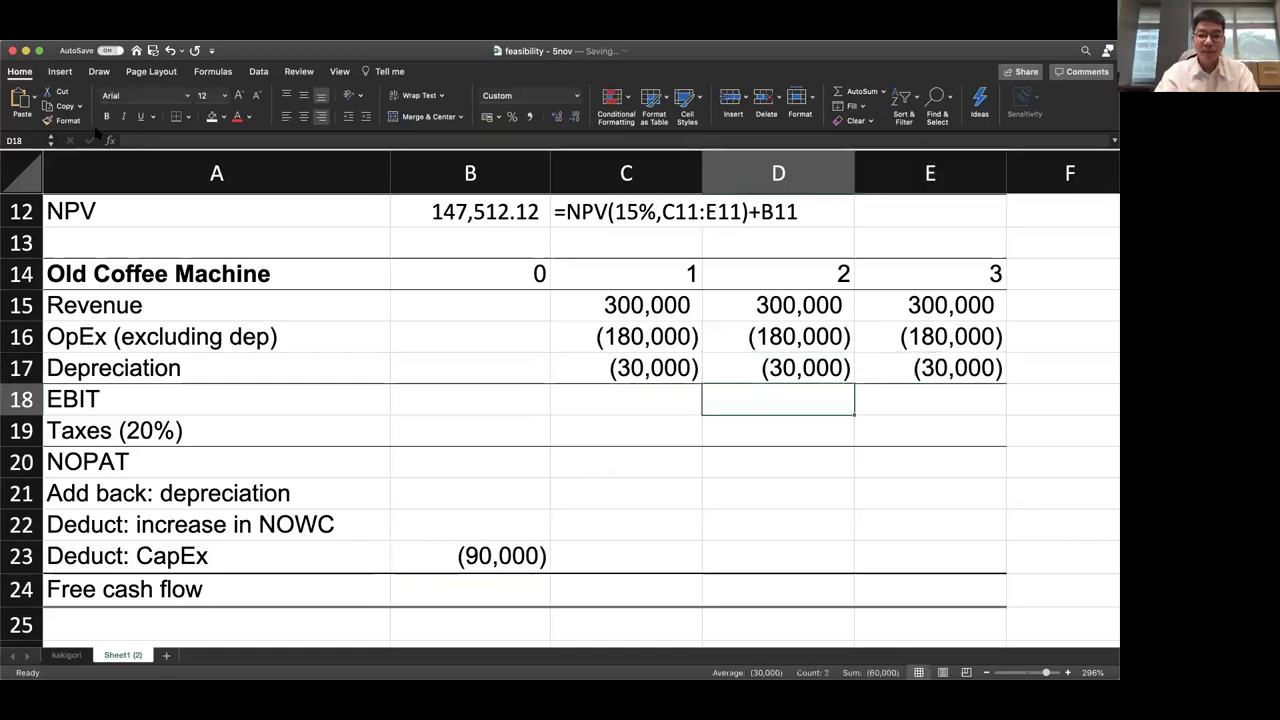
Calculate the old machine's year 1 EBIT in C18 as the sum of C15:C17
key(Left)
text(=sum()
key(Up)
key(shift+Up)
key(shift+Up)
key(Return)
Calculate the year 1 taxes in C19 with the formula =-20%*C18
text(=)
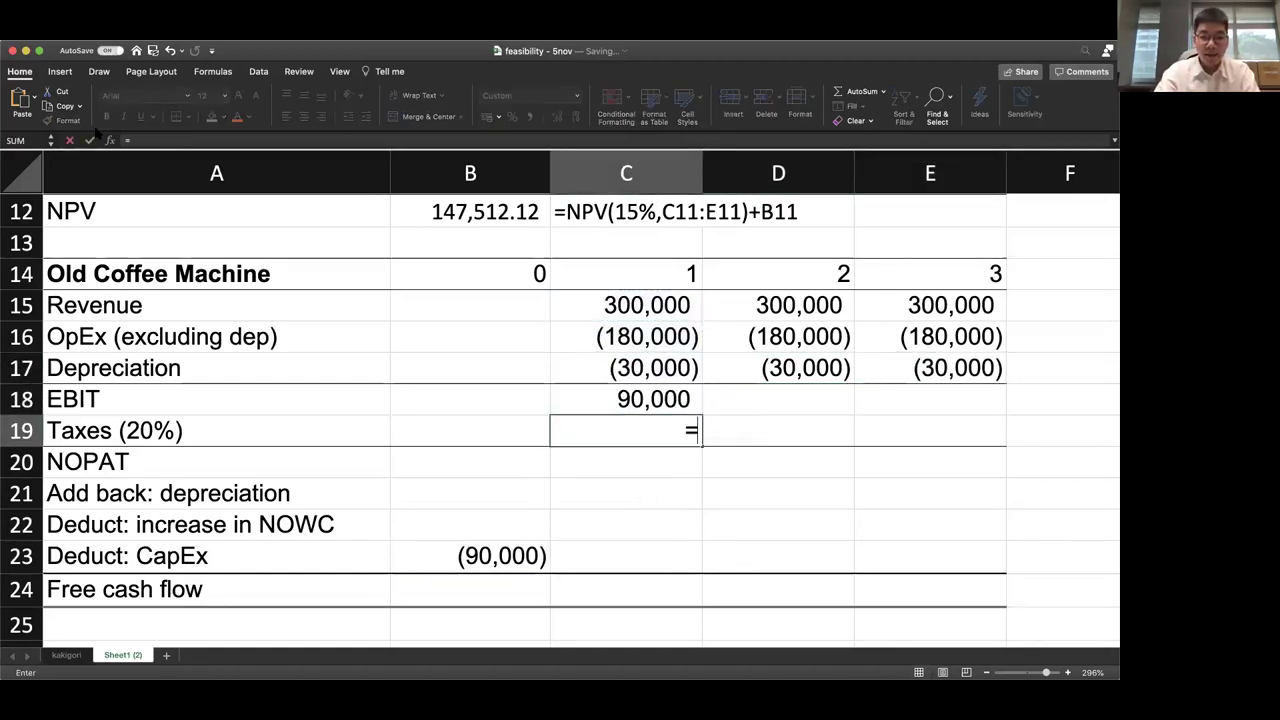
text(-20)
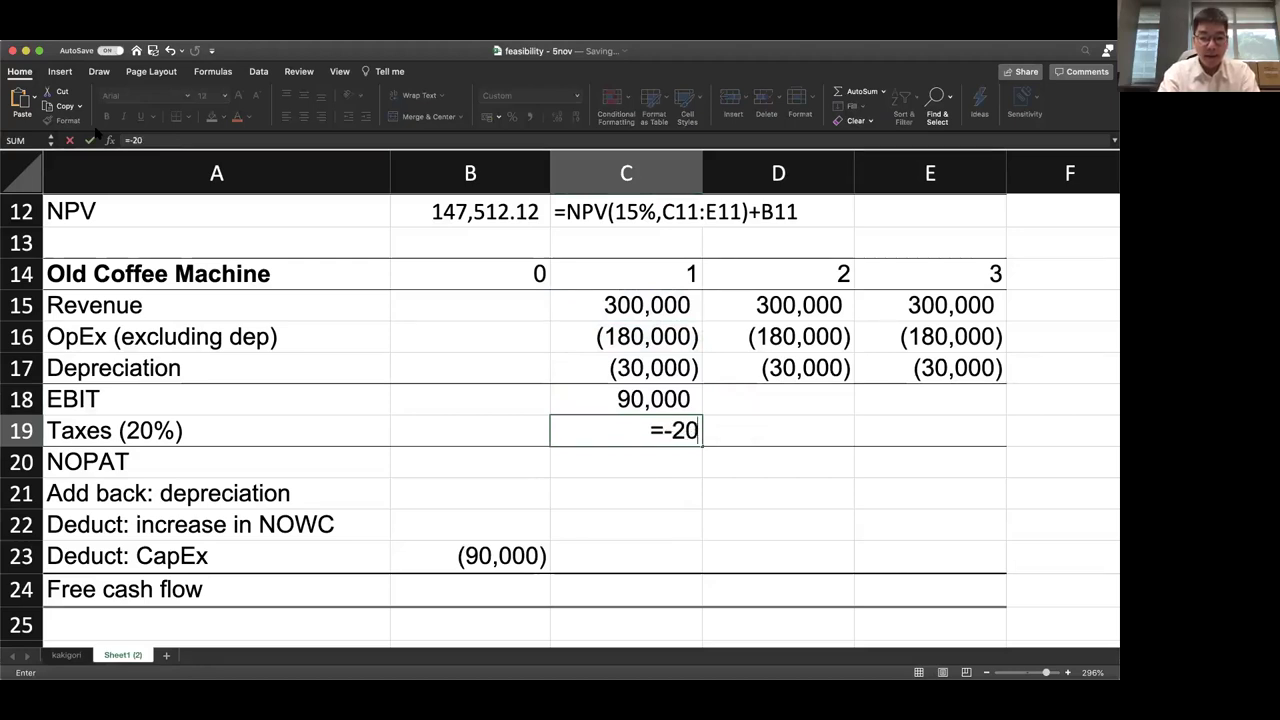
text(%*)
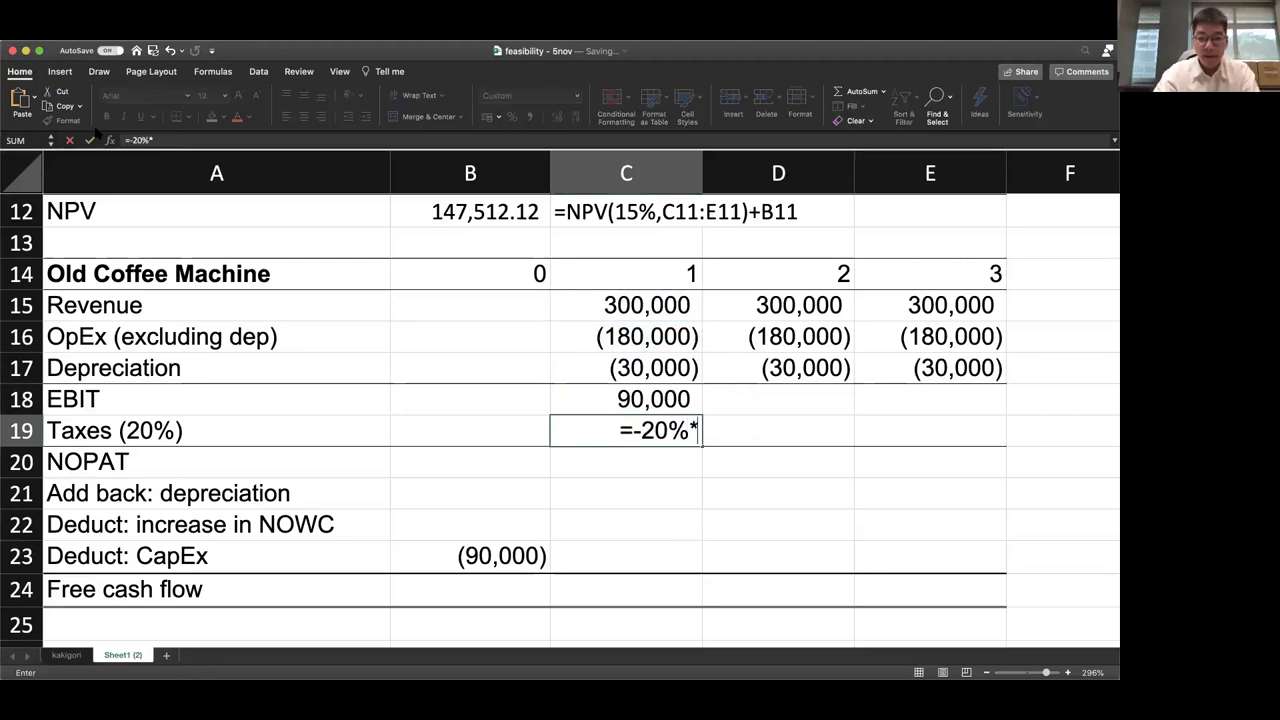
key(Up)
key(Return)
Calculate the year 1 NOPAT in C20 with the formula =C18+C19
text(=)
key(Up)
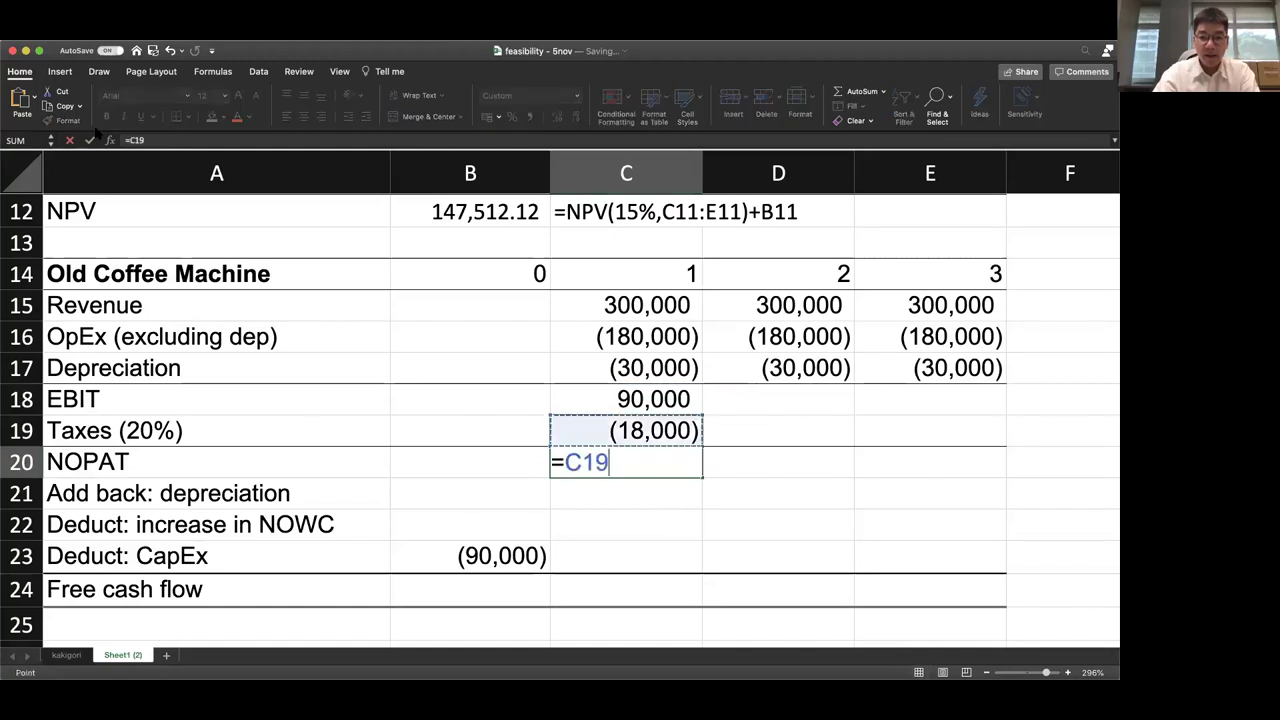
key(Up)
text(+)
key(Up)
key(Return)
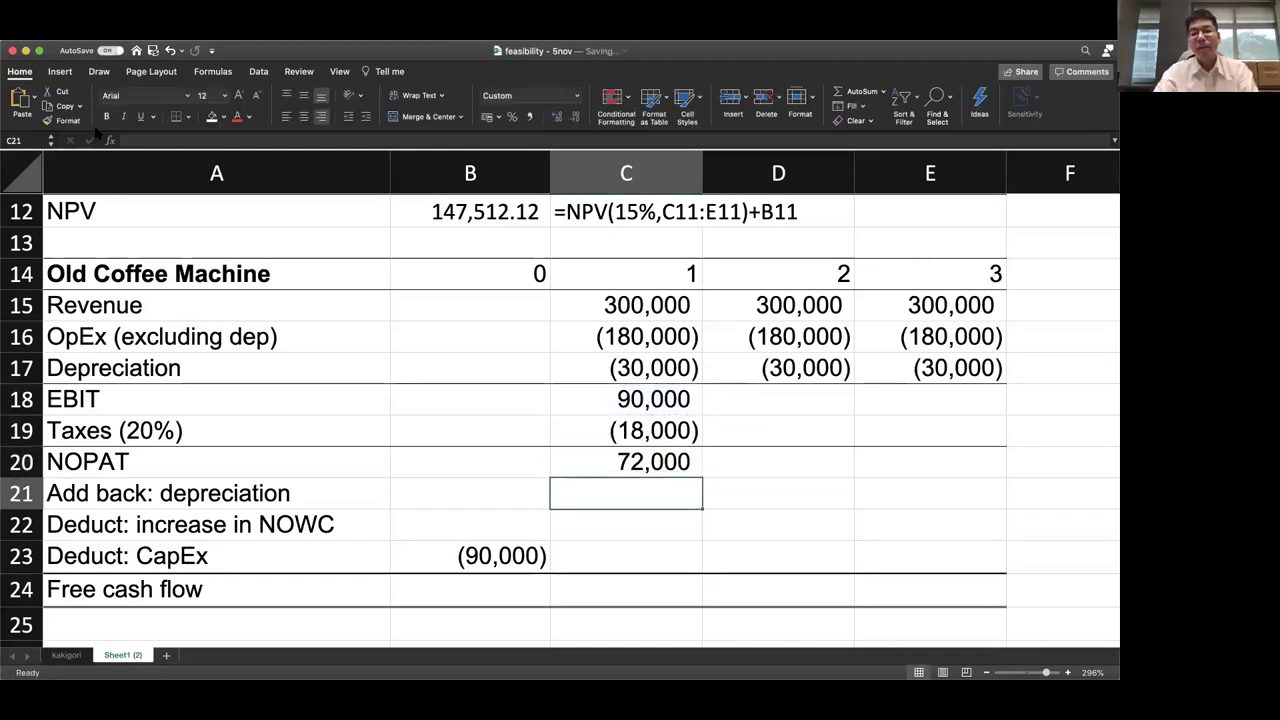
Fill the old machine's EBIT, taxes and NOPAT formulas from year 1 across years 2 and 3
key(Up)
key(shift+Up)
key(shift+Up)
key(shift+Right)
key(shift+Right)
key(ctrl+r)
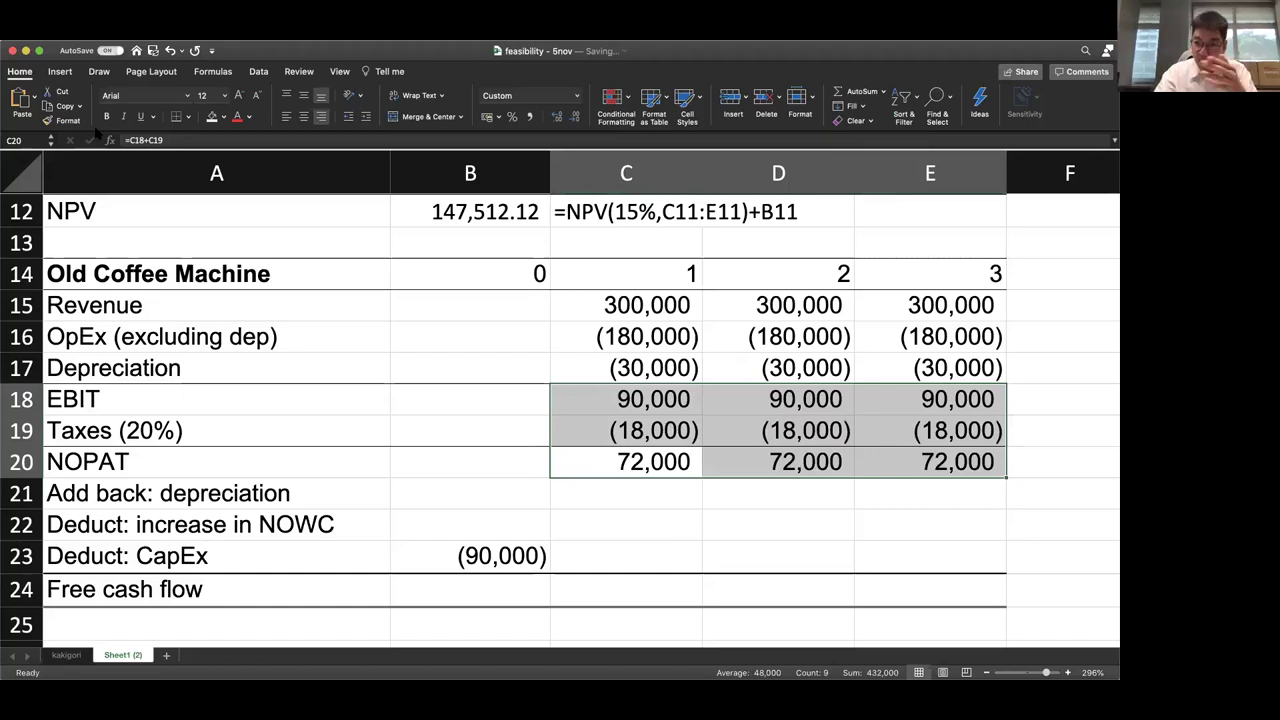
click(200, 274)
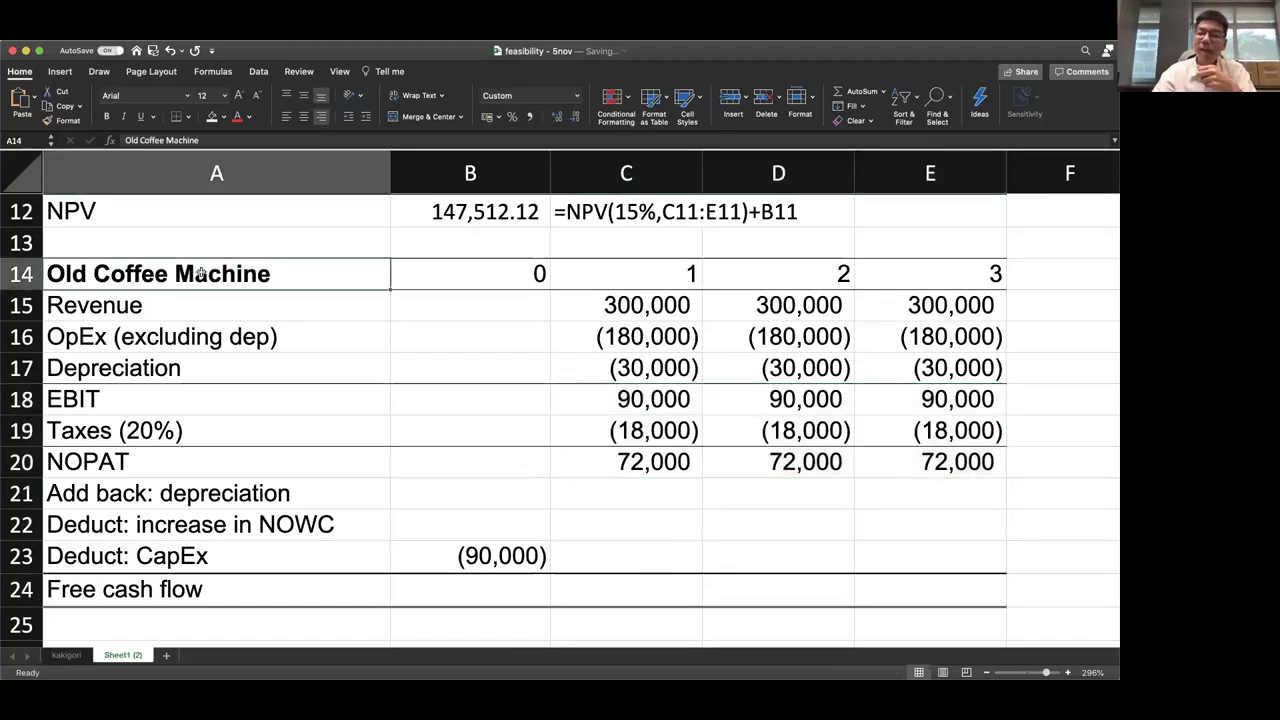
scroll(200, 274, up, 8)
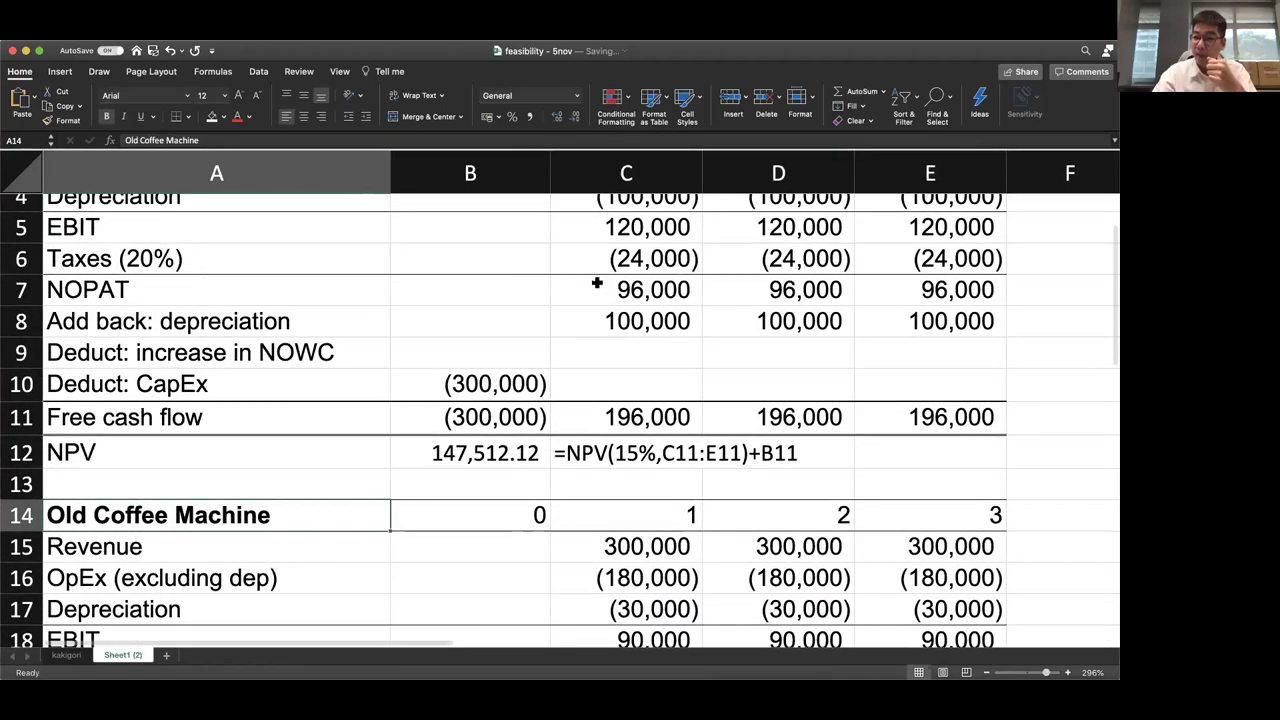
scroll(581, 318, down, 4)
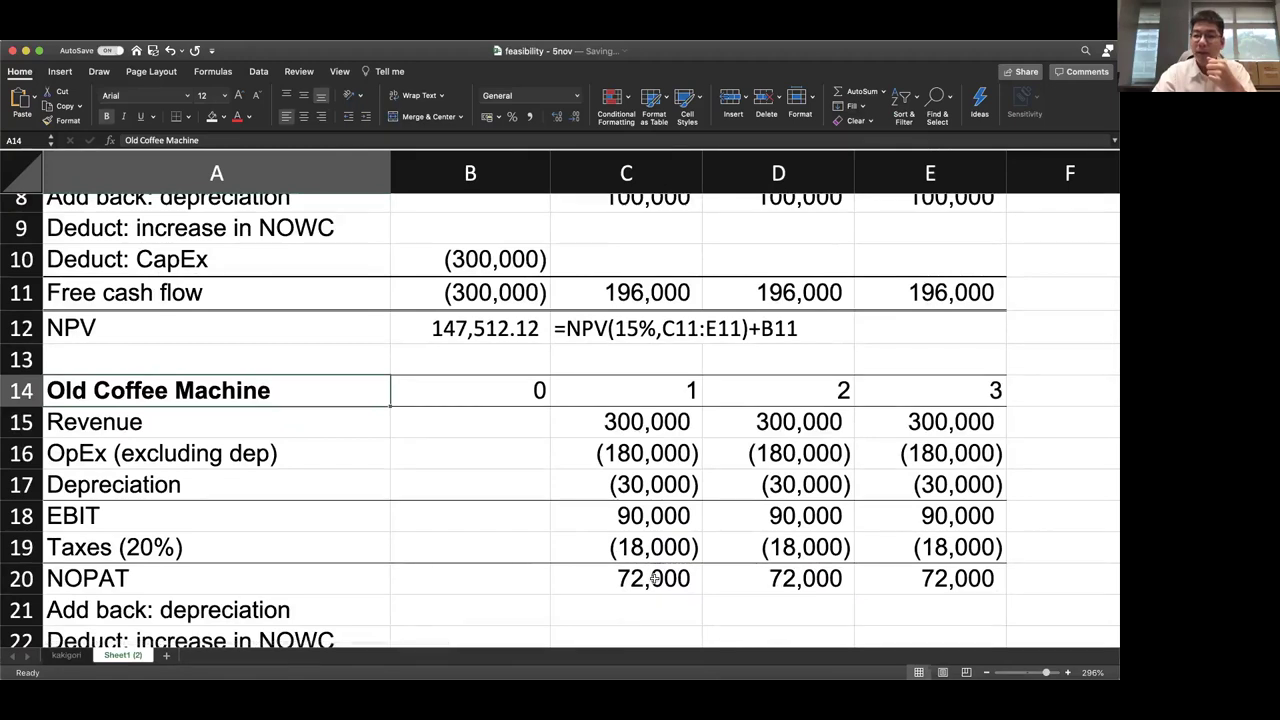
scroll(654, 578, down, 2)
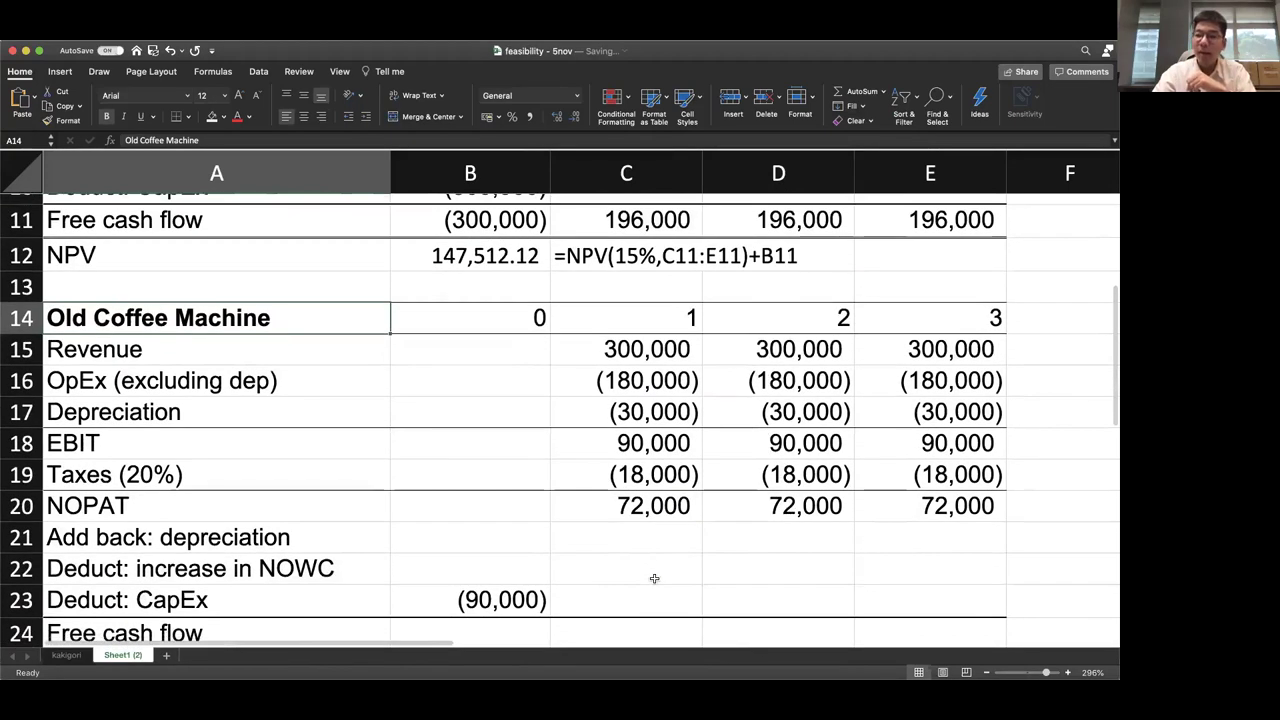
click(538, 600)
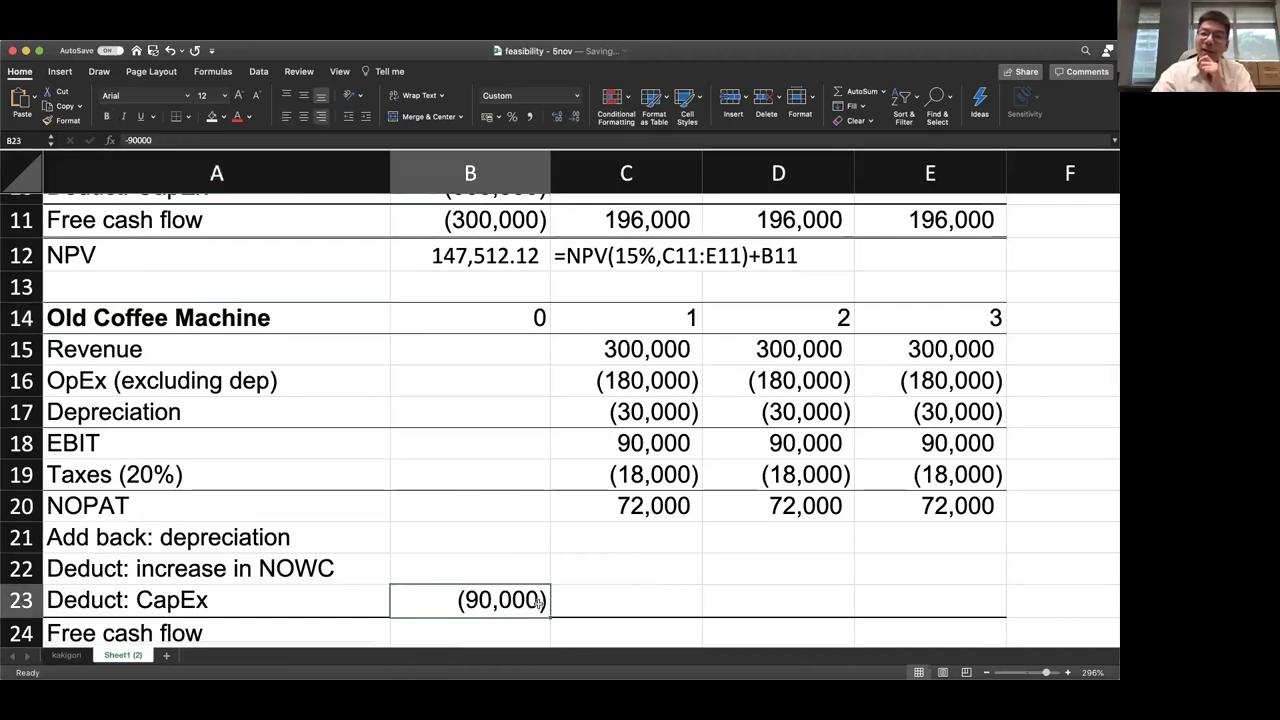
Add back the old machine's depreciation in C21 with =-C17 and fill the formula across through year 3
click(618, 539)
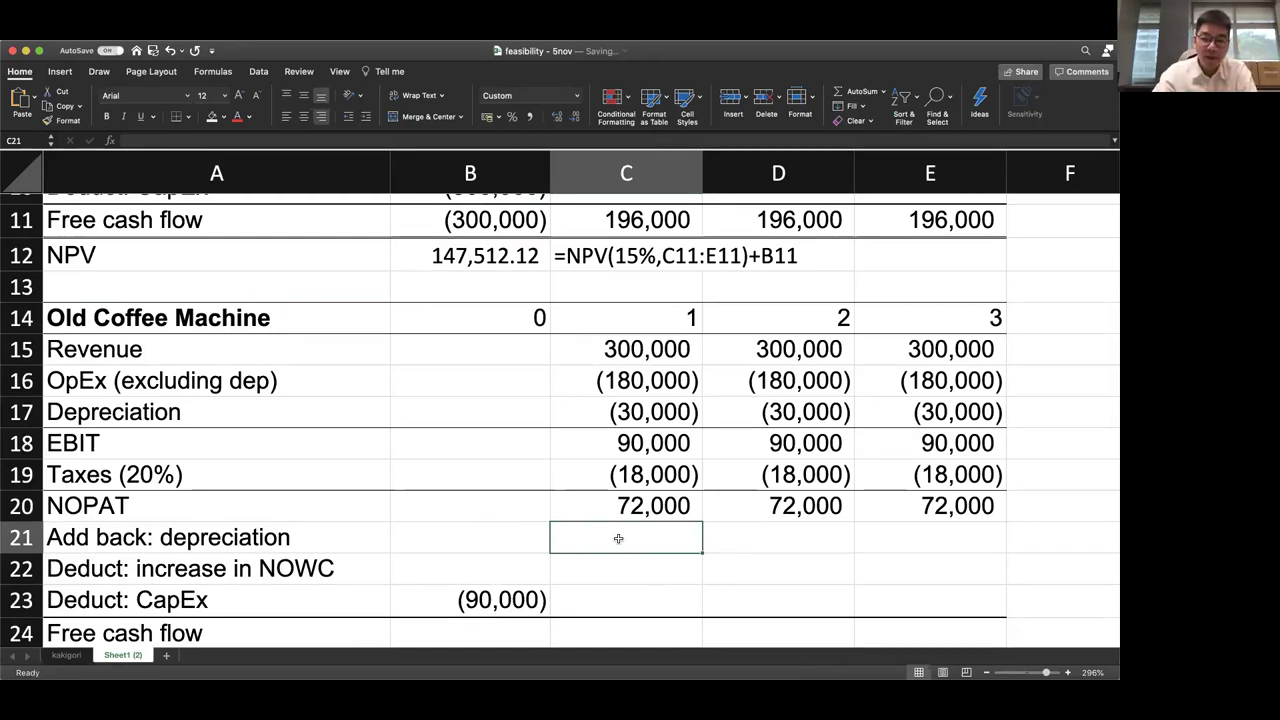
text(=-)
key(Up)
key(Up)
key(Up)
key(Up)
key(Up)
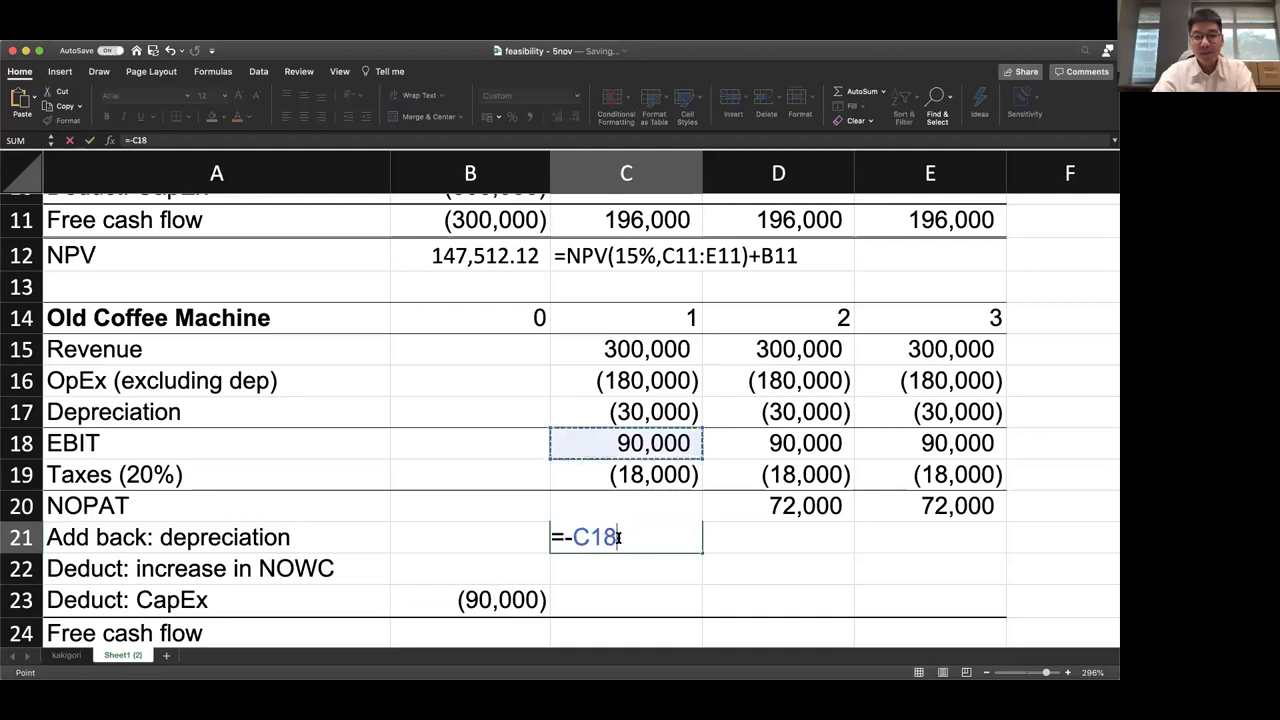
key(Down)
key(Return)
click(618, 540)
key(shift+Right)
key(shift+Right)
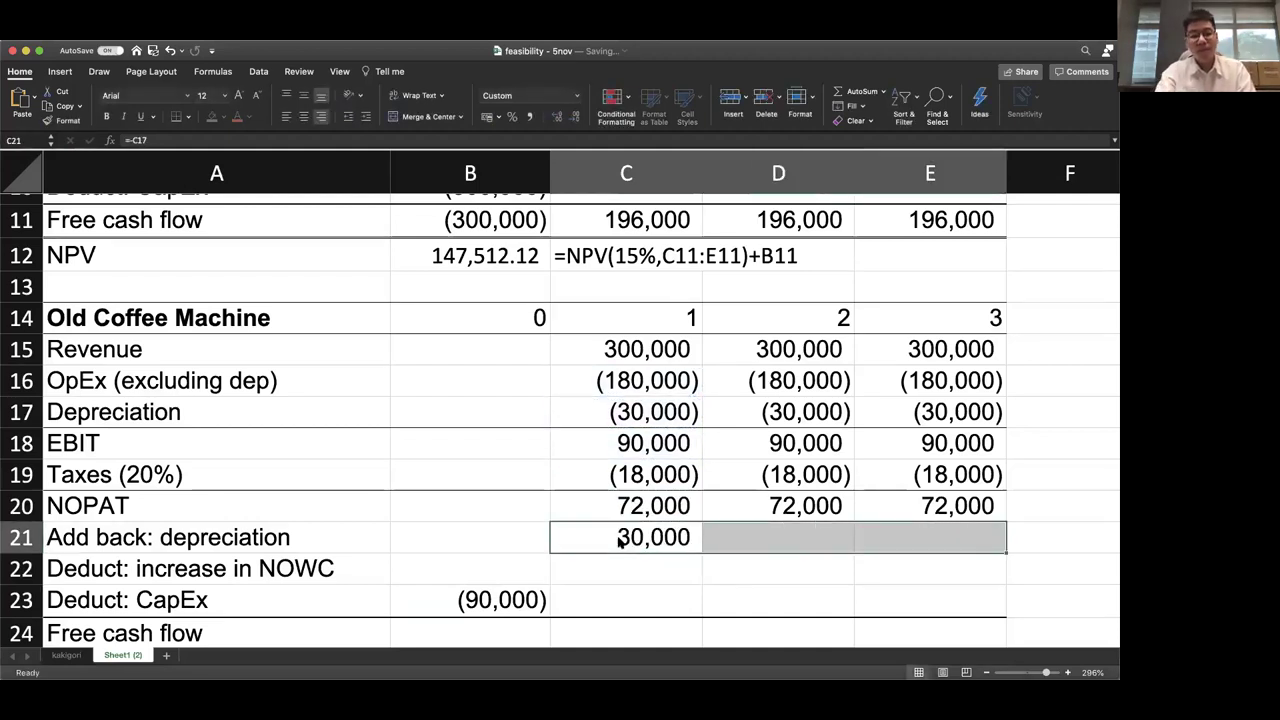
key(super+r)
Calculate the old machine's free cash flow in B24 as =SUM(B20:B23) and fill it across through year 3
key(Down)
key(Down)
key(Down)
key(Left)
text(=sum()
key(Up)
key(shift+Up)
key(shift+Up)
key(shift+Up)
key(Return)
key(Up)
key(shift+Right)
key(shift+Right)
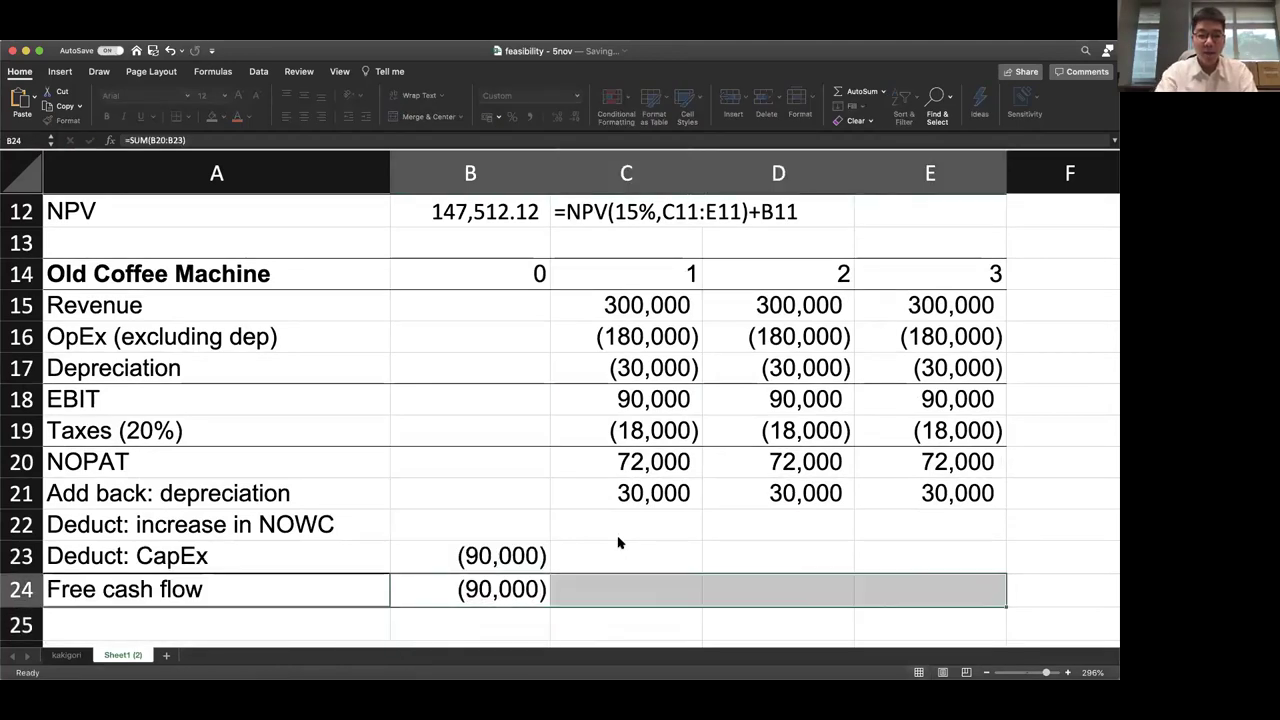
key(super+r)
Copy the new machine's NPV label and formula from A12:B12 into A25:B25 below the old machine's free cash flow
key(Down)
key(Left)
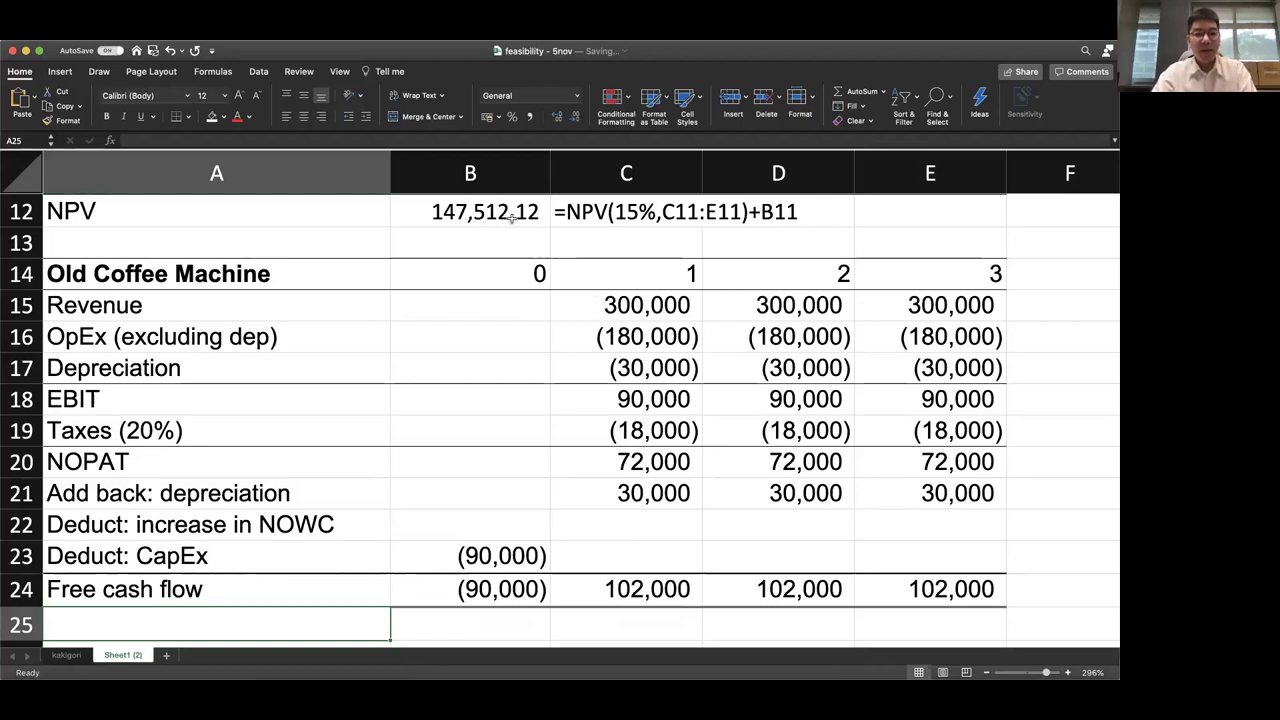
drag(510, 216, 329, 205)
key(super+c)
key(Down)
key(Down)
key(Down)
key(Down)
key(Down)
key(Down)
key(Down)
key(Down)
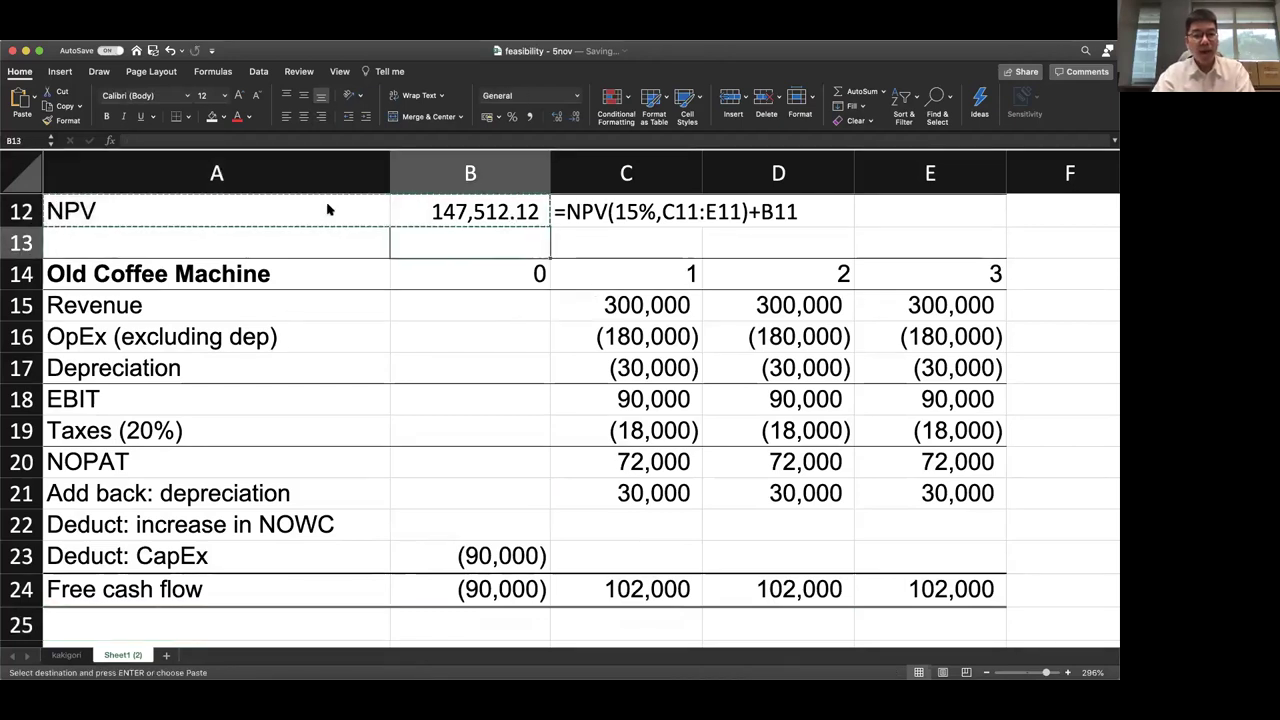
key(Down)
key(Down)
key(Down)
key(Down)
key(Down)
key(Left)
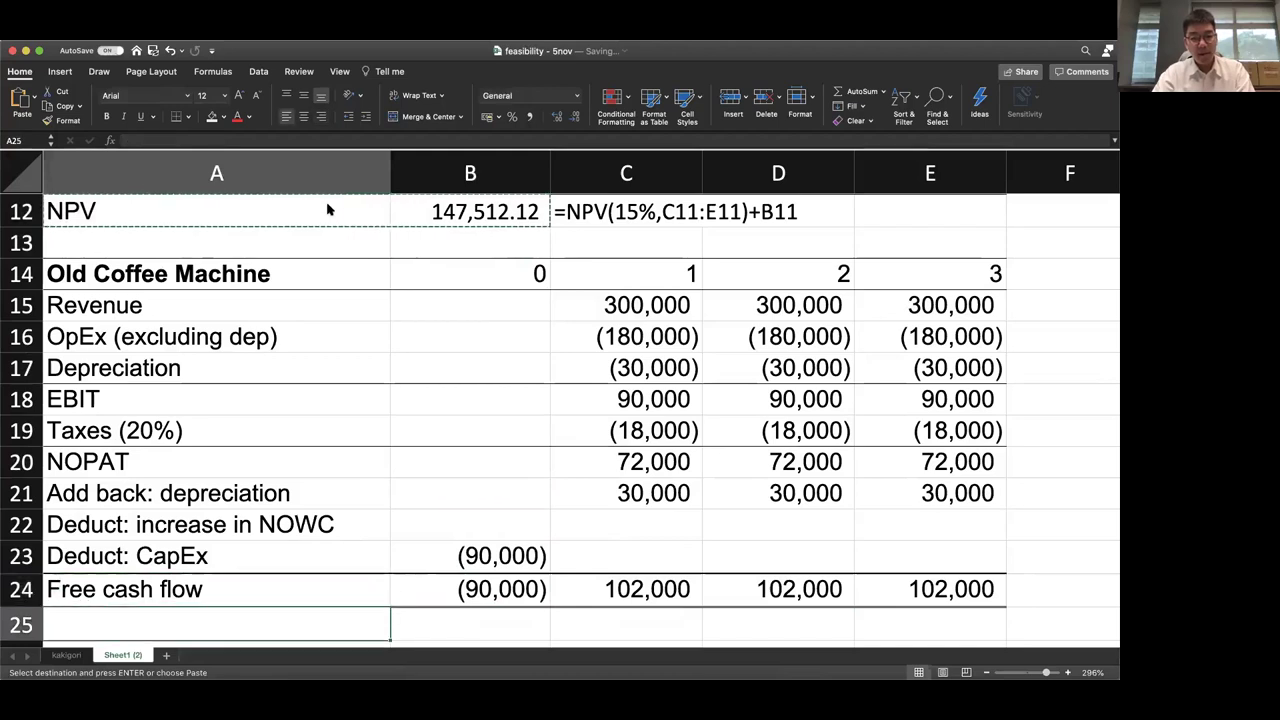
key(super+v)
Show the old machine's NPV formula as text in C25: =NPV(15%,C24:E24)+B24
key(Right)
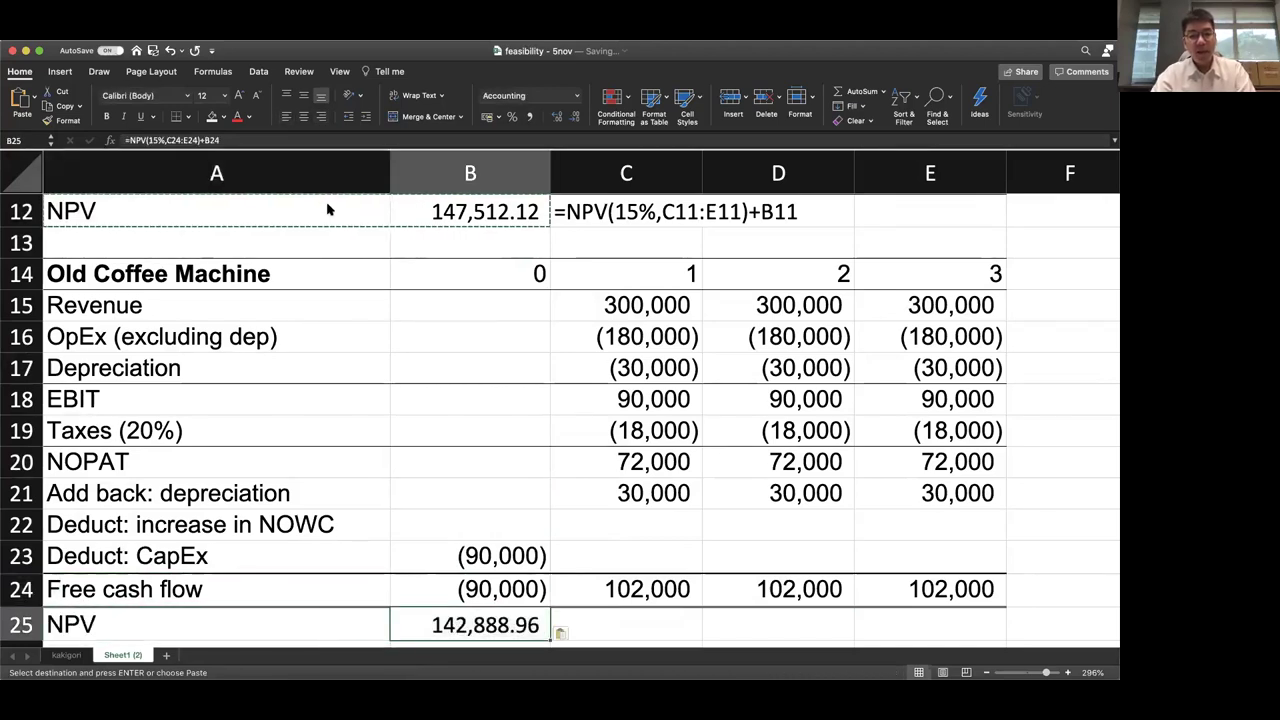
key(F2)
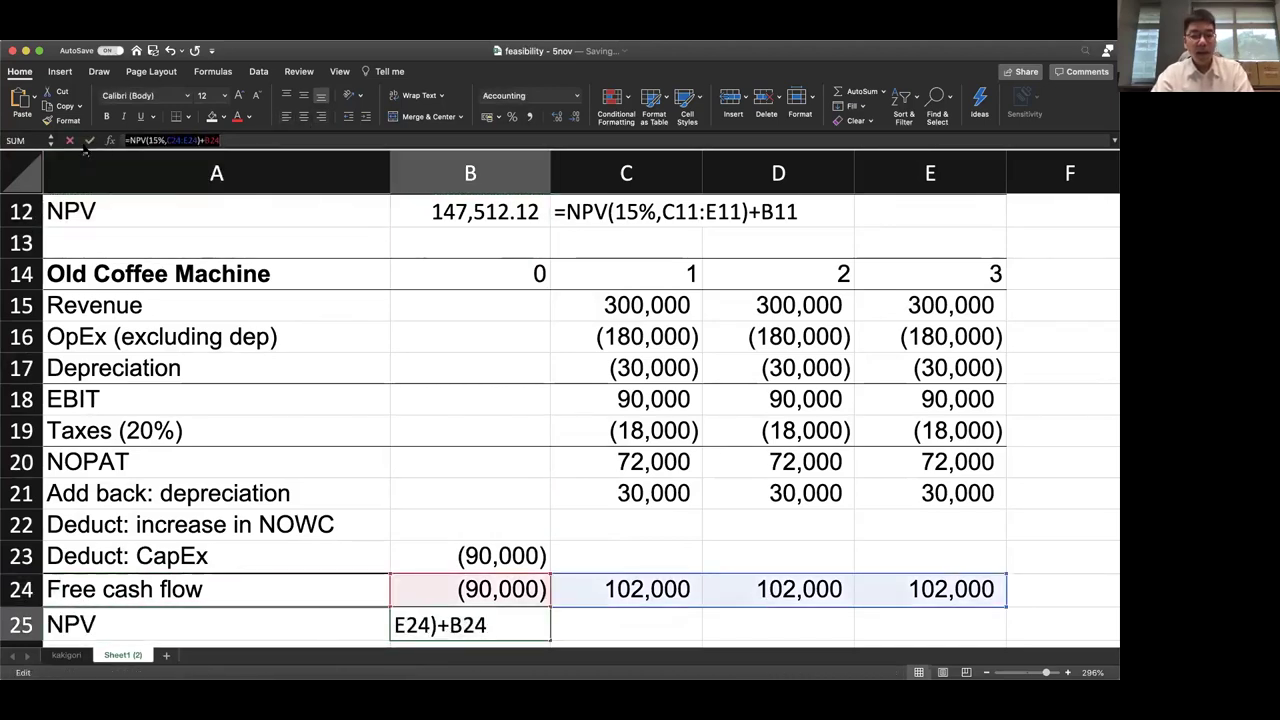
key(Escape)
key(Right)
text(')
key(super+v)
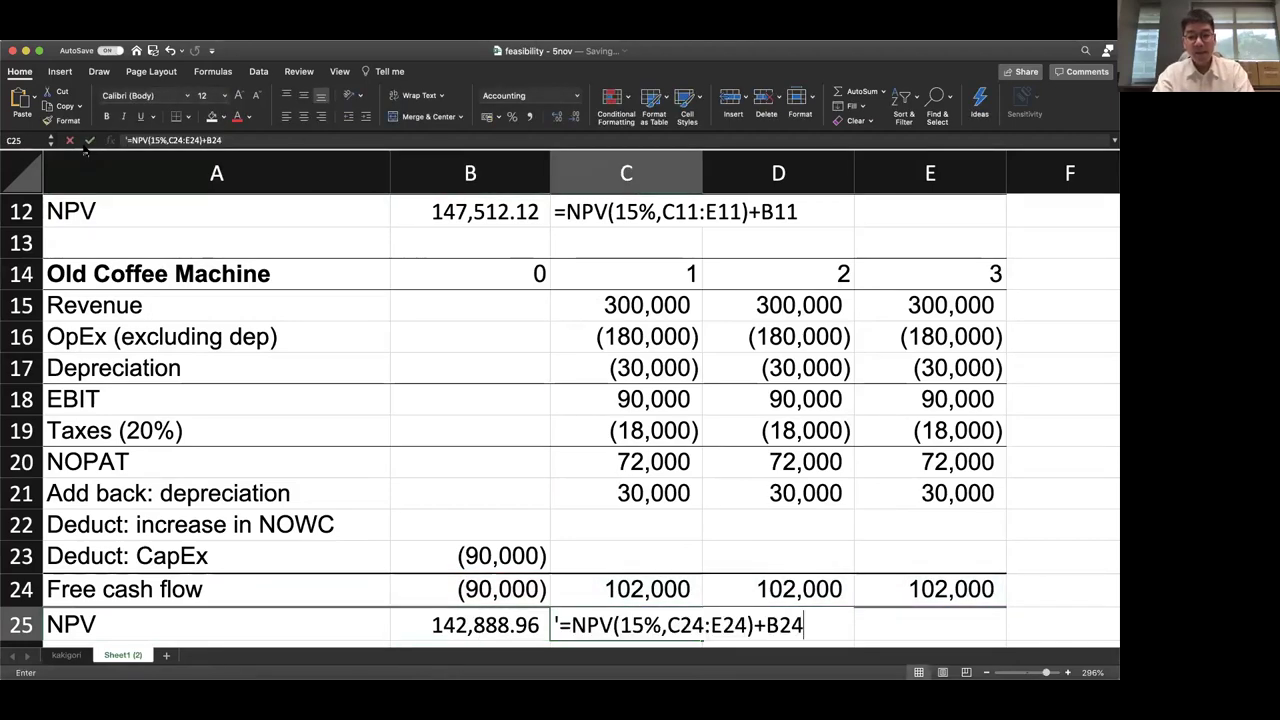
key(Return)
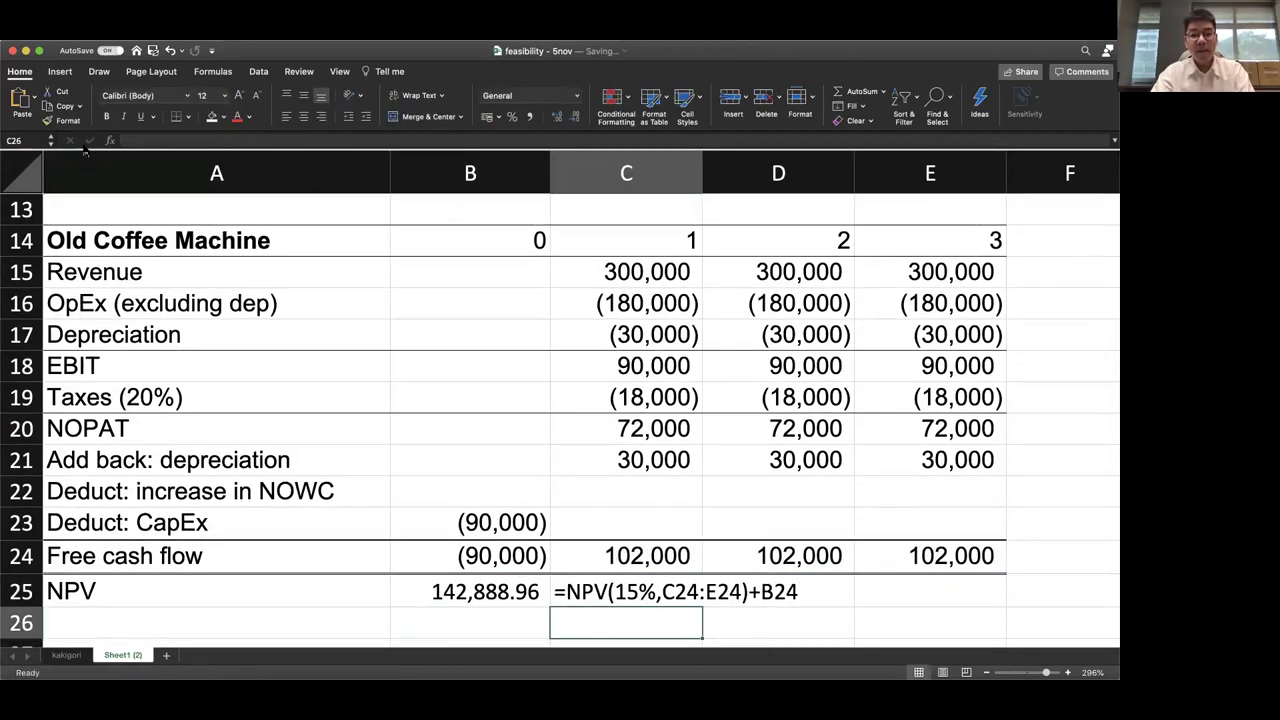
Label A26 as "NPV new - NPV old"
key(Left)
key(Left)
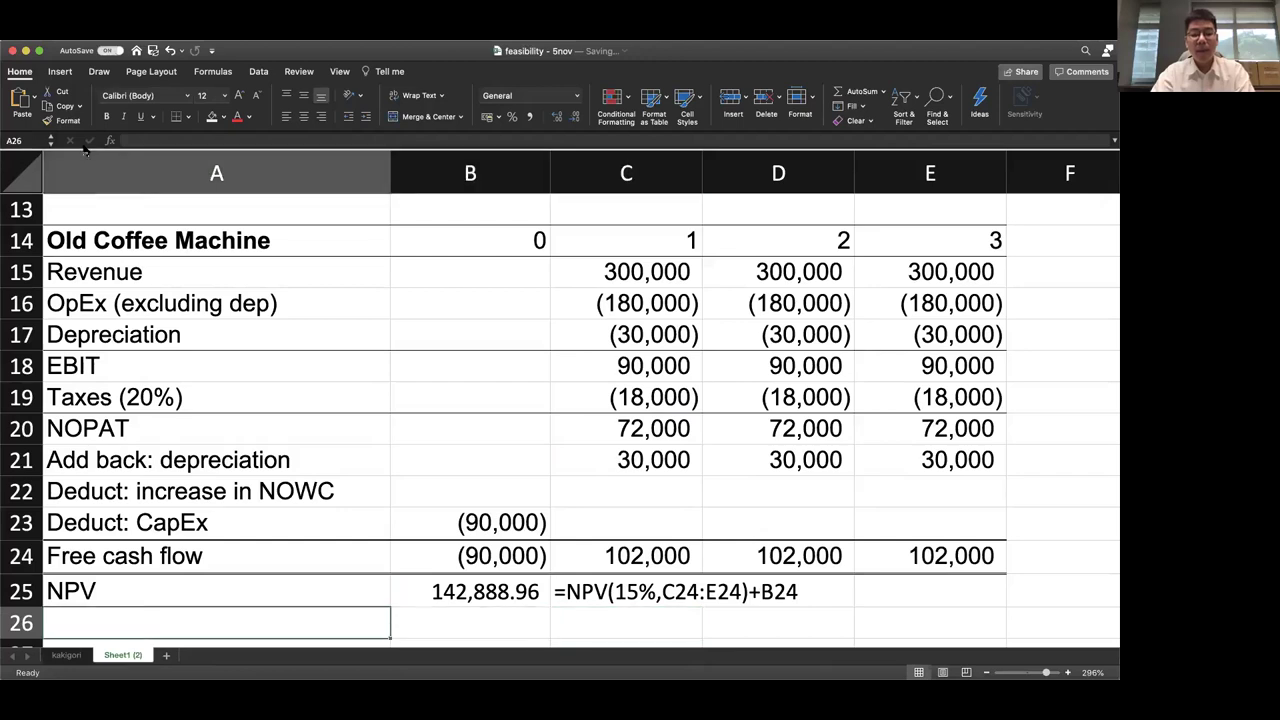
text(NPBV)
key(BackSpace)
key(BackSpace)
text(V new = NP)
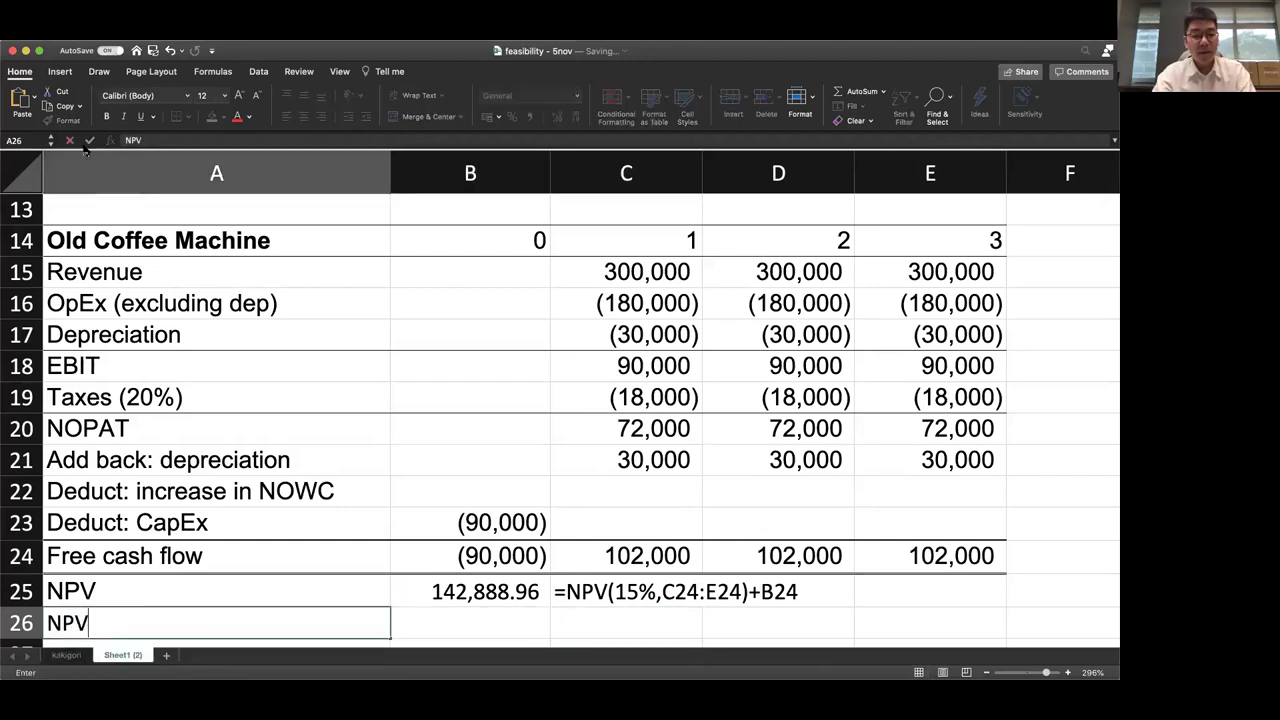
key(BackSpace)
key(BackSpace)
key(BackSpace)
key(BackSpace)
text(- NPV old)
key(Tab)
Calculate the difference between the new and old machines' NPVs in B26 with =B12-B25
text(=)
key(Up)
key(Up)
key(Up)
key(Up)
key(Up)
key(Up)
key(Up)
key(Up)
key(Up)
key(Up)
key(Up)
key(Up)
key(Up)
key(Up)
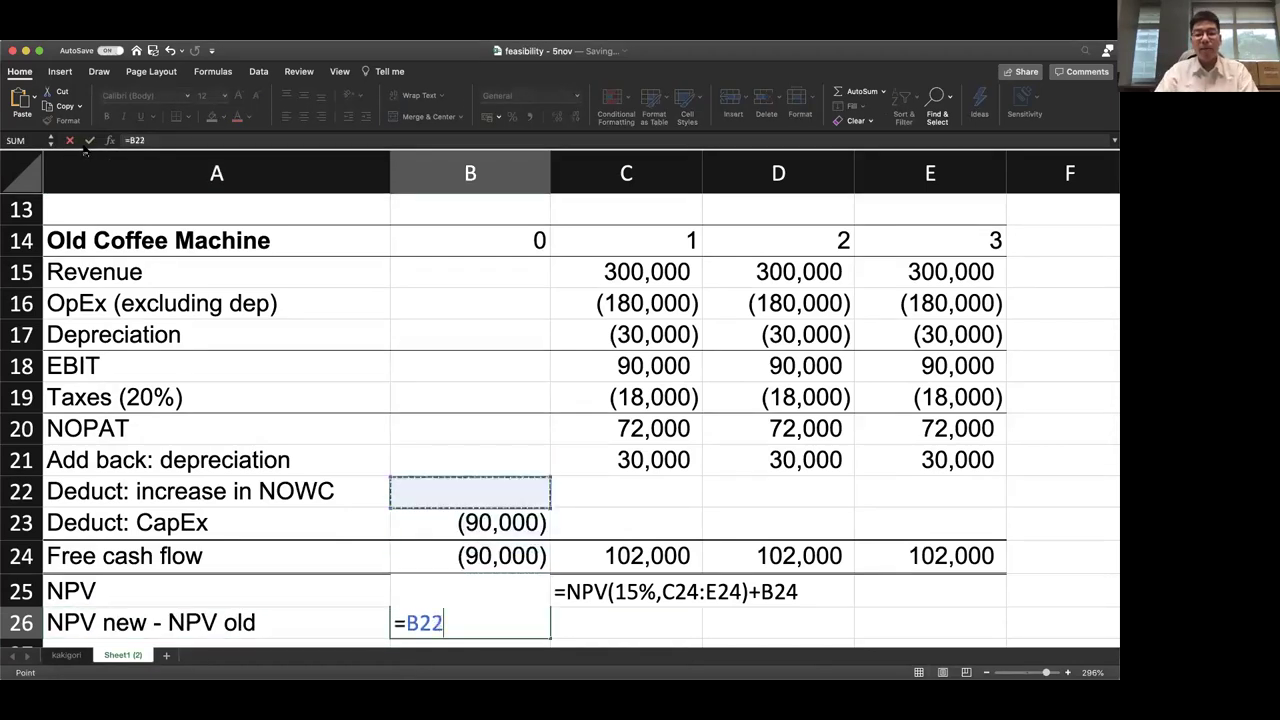
text(-)
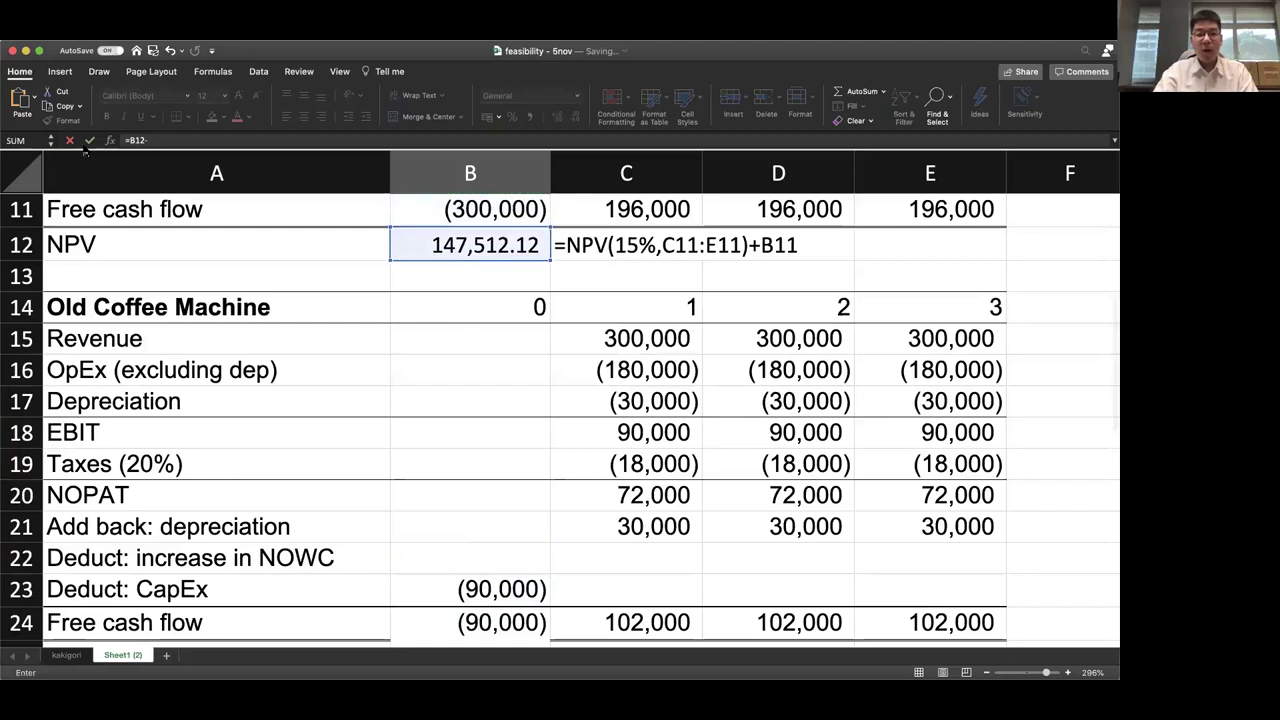
scroll(157, 447, down, 3)
scroll(200, 441, down, 1)
key(F2)
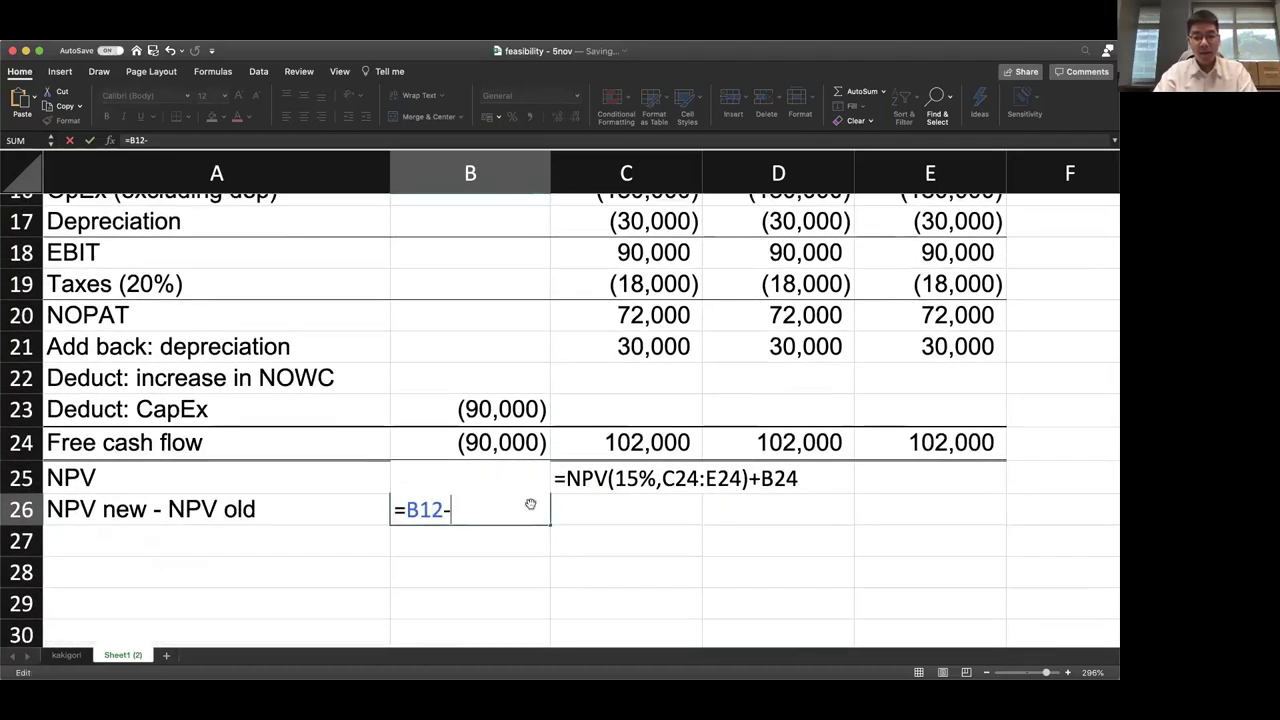
click(586, 508)
key(Left)
key(Up)
key(Return)
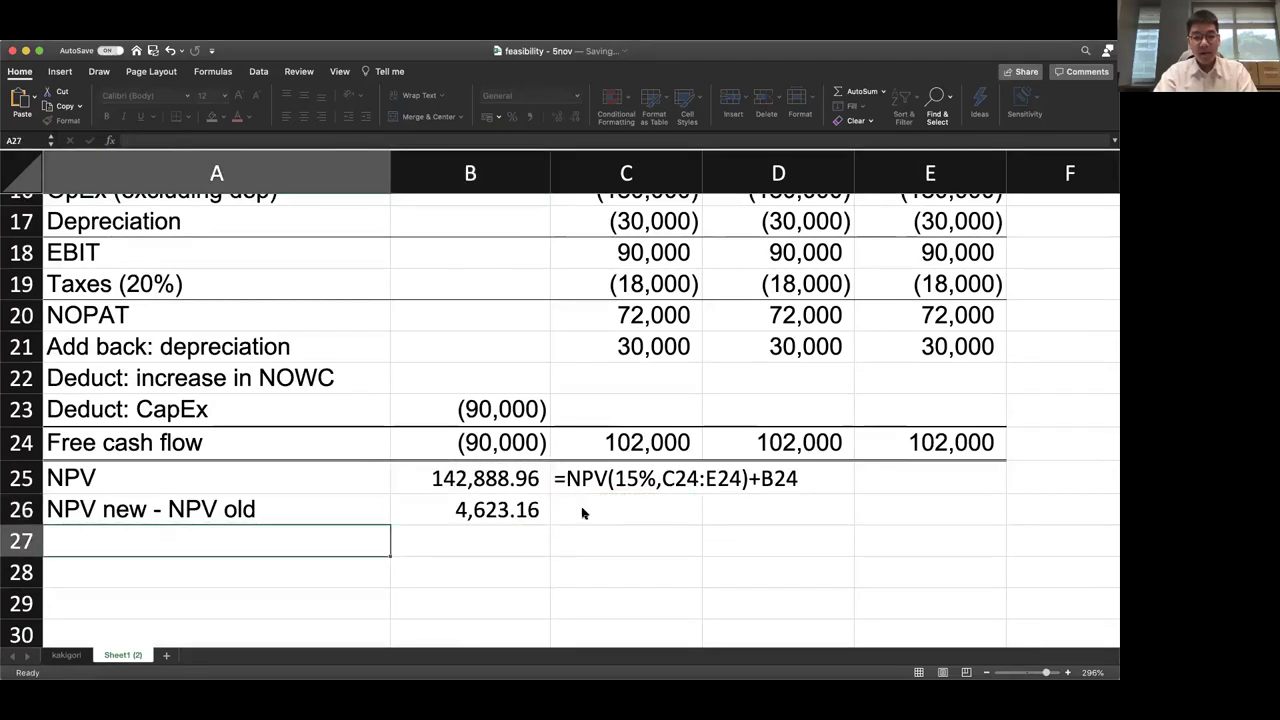
Show the NPV difference formula =B12-B25 as text in C26
key(Up)
key(Right)
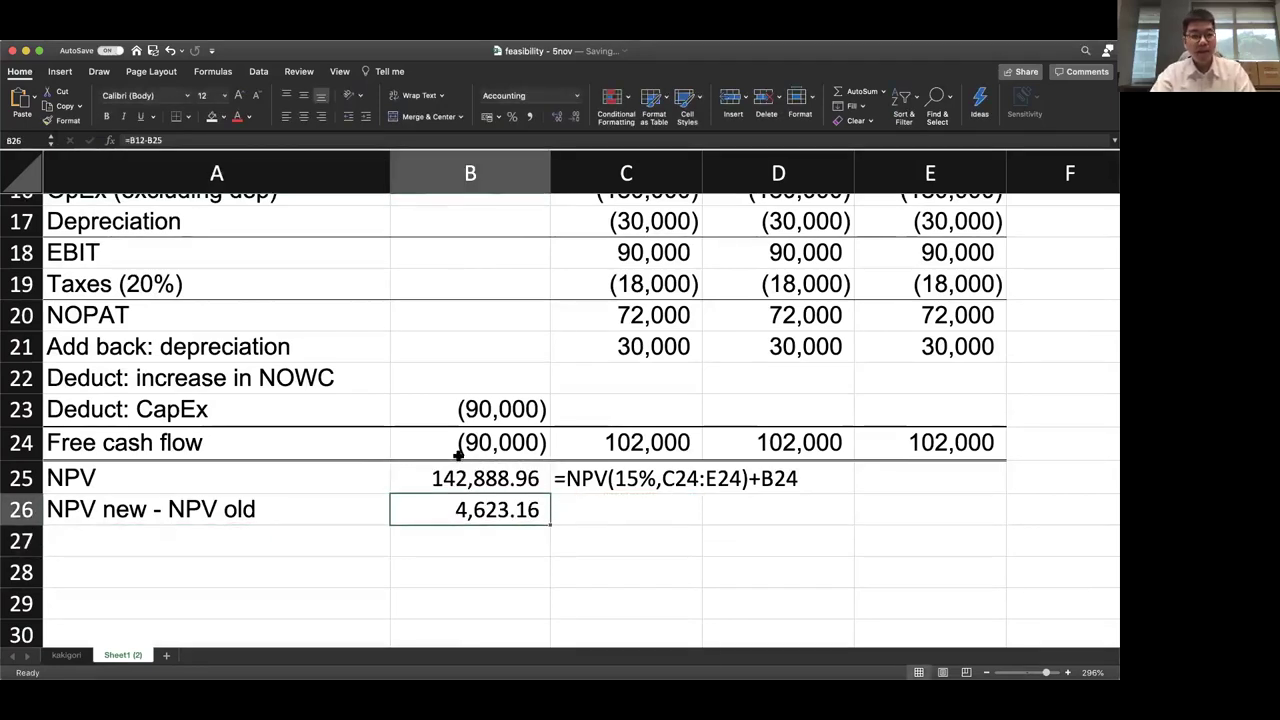
click(172, 140)
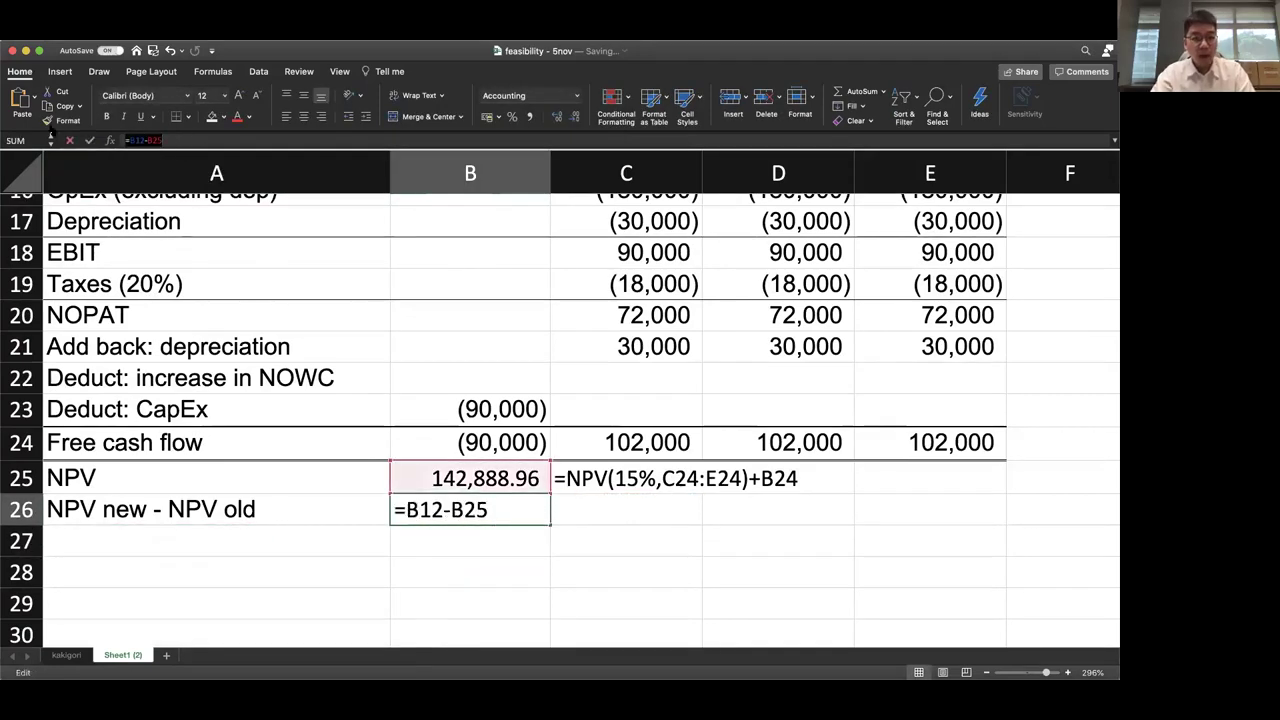
key(Tab)
text(')
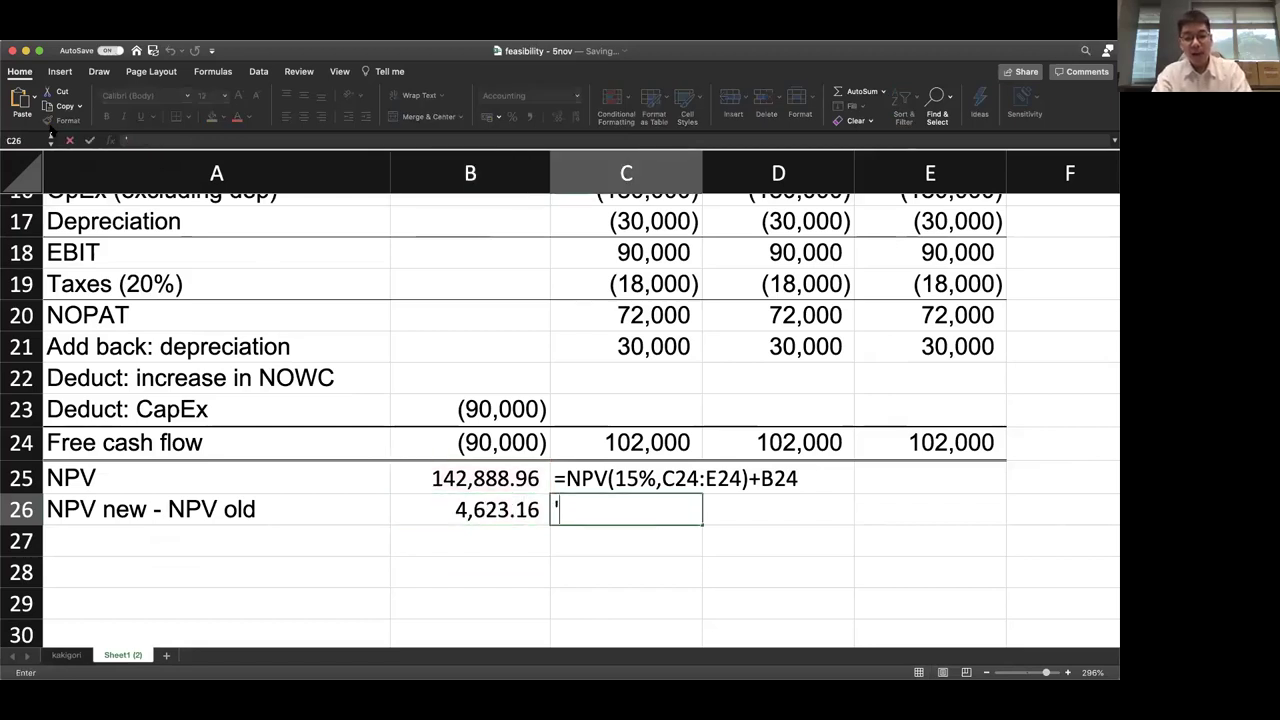
key(super+v)
key(Return)
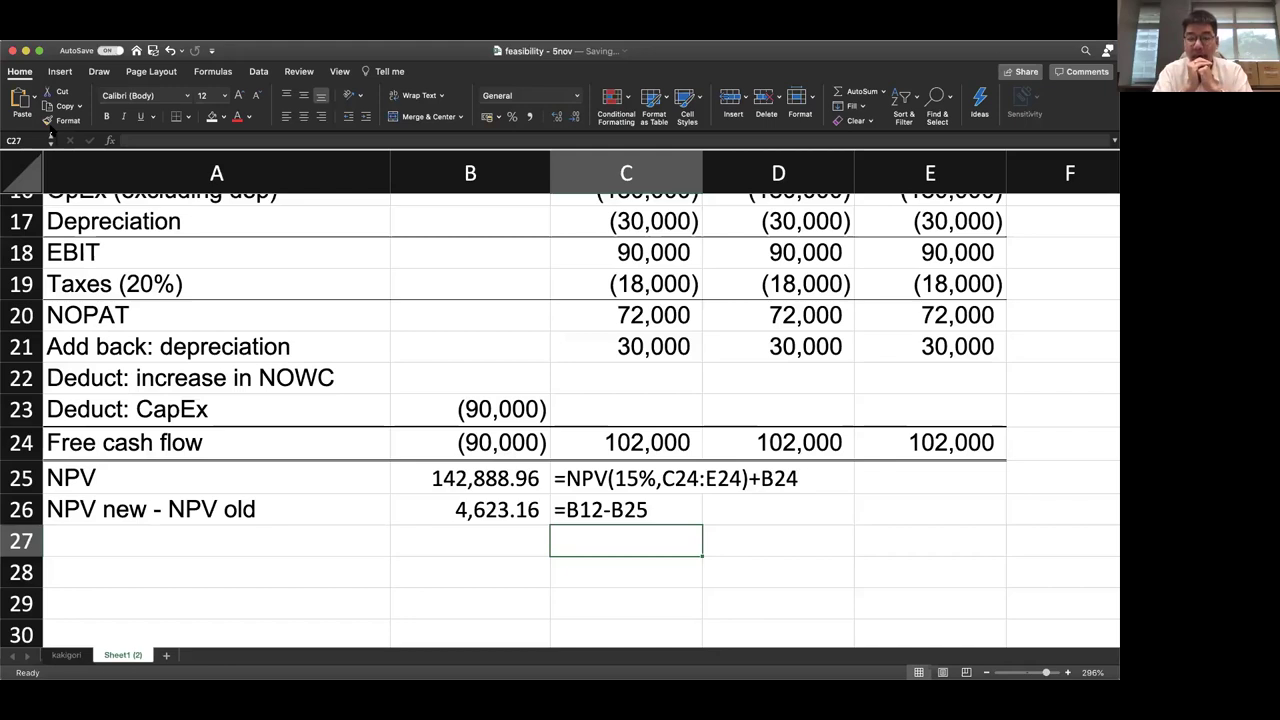
Label A28 as "FCF new - FCF old", leaving row 27 blank
key(Up)
key(Left)
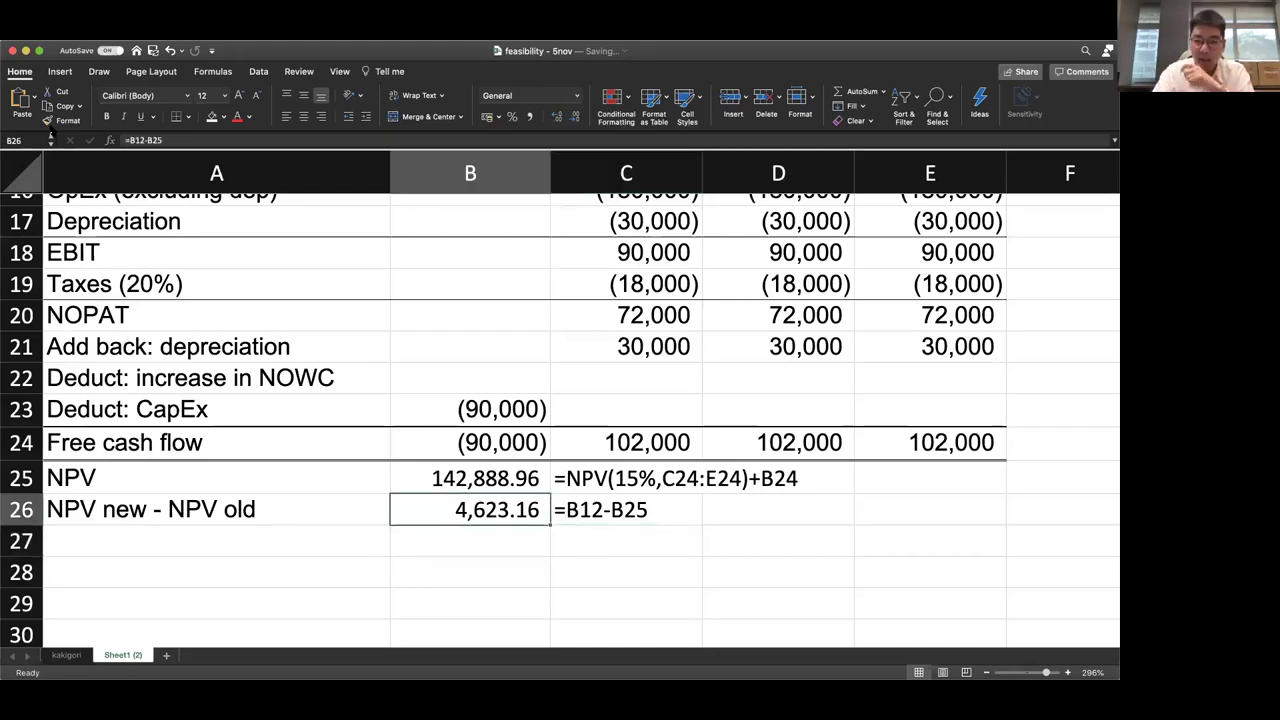
key(Down)
key(Left)
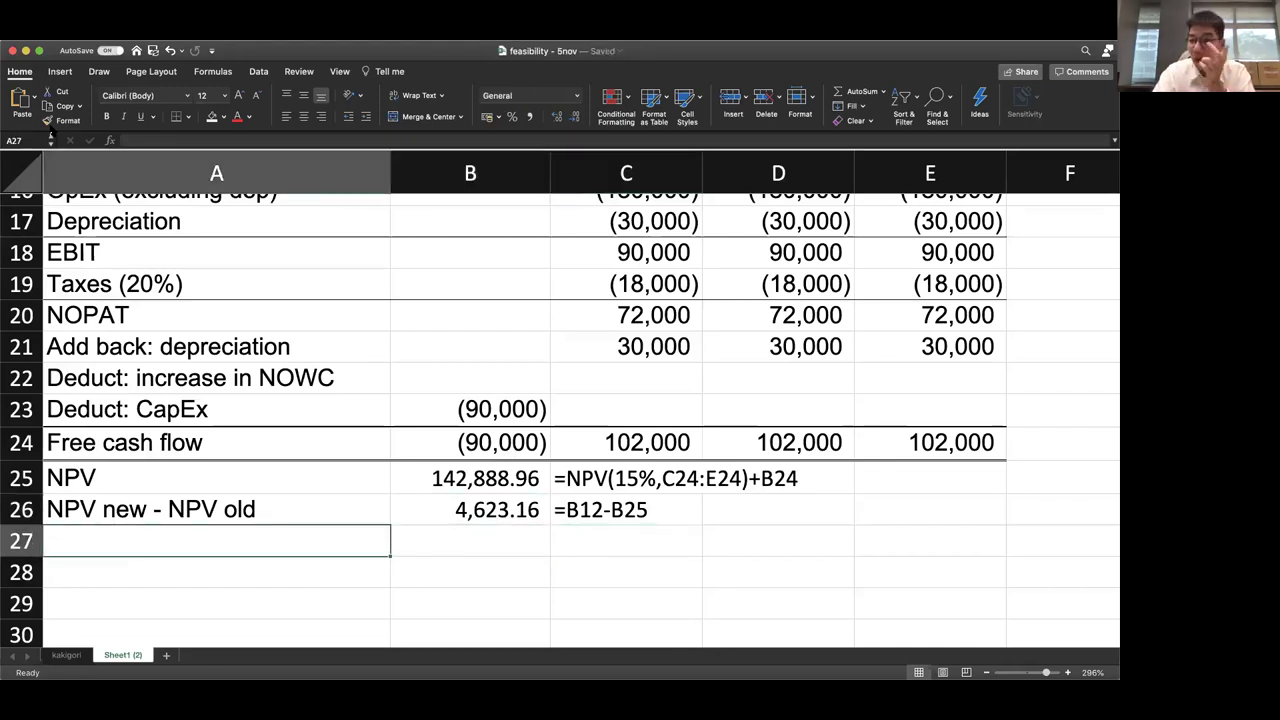
key(Down)
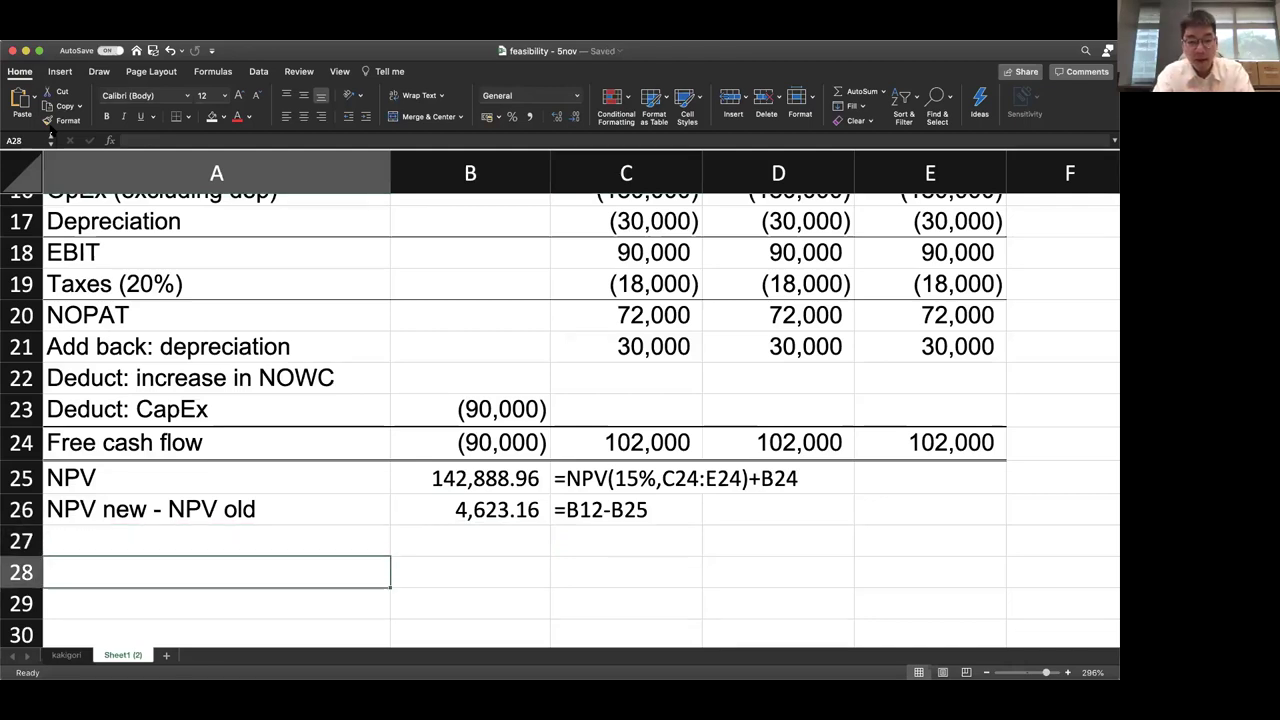
text(FCF new - FCF old)
key(Return)
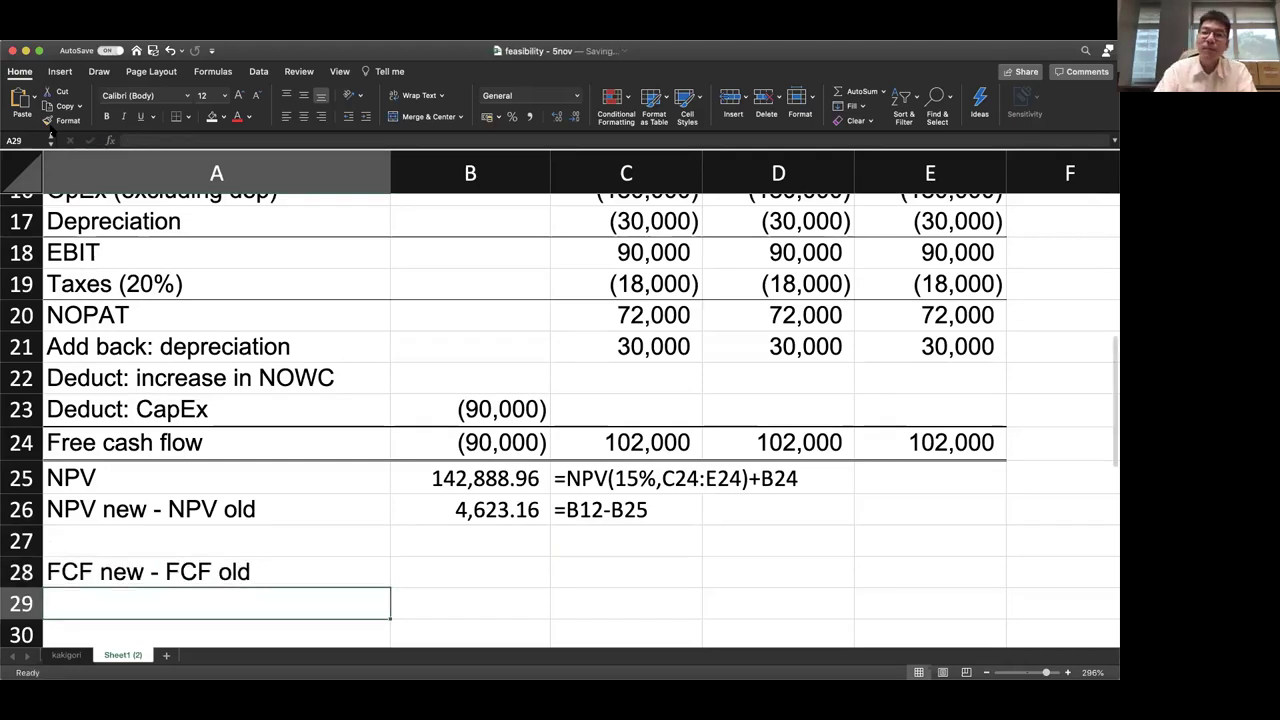
Calculate the year 0 incremental free cash flow in B28 with =B11-B24
key(Up)
key(Right)
text(=)
key(Up)
key(Up)
key(Up)
key(Up)
key(Up)
key(Up)
key(Up)
key(Up)
key(Up)
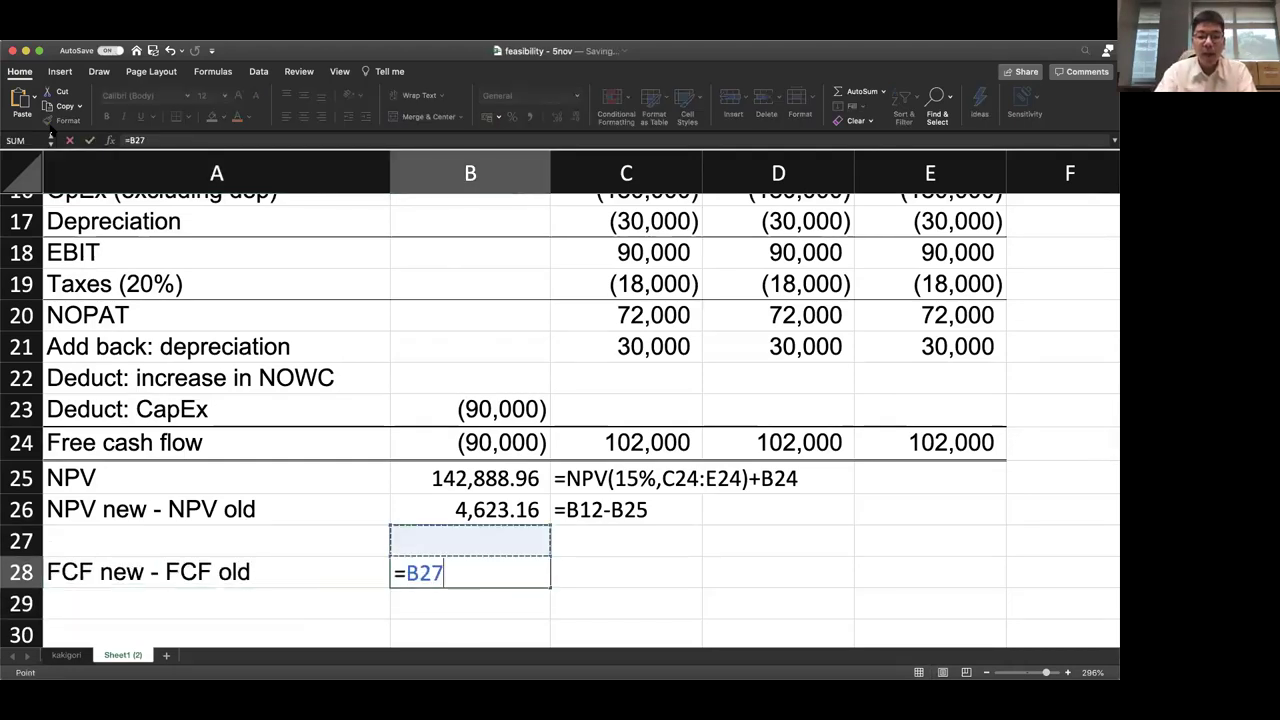
key(Up)
key(Up)
key(Up)
key(Up)
key(Up)
key(Up)
key(Up)
key(Up)
key(Up)
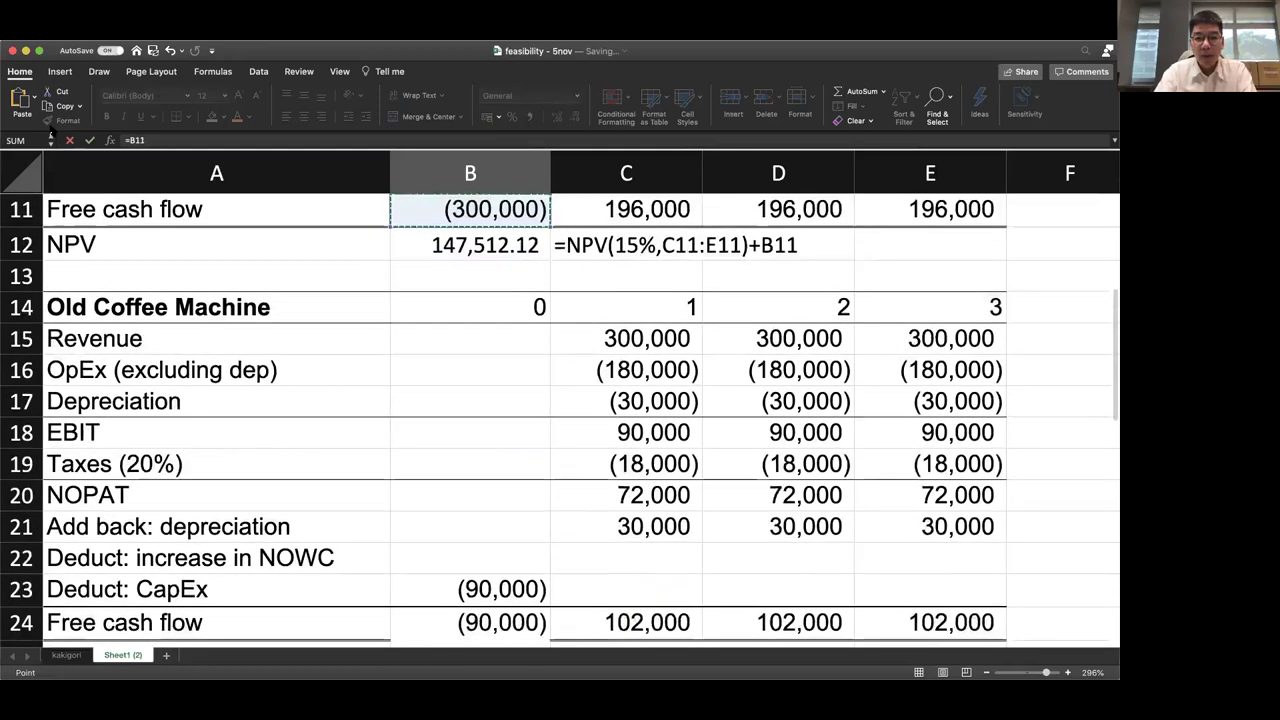
key(Down)
text(-)
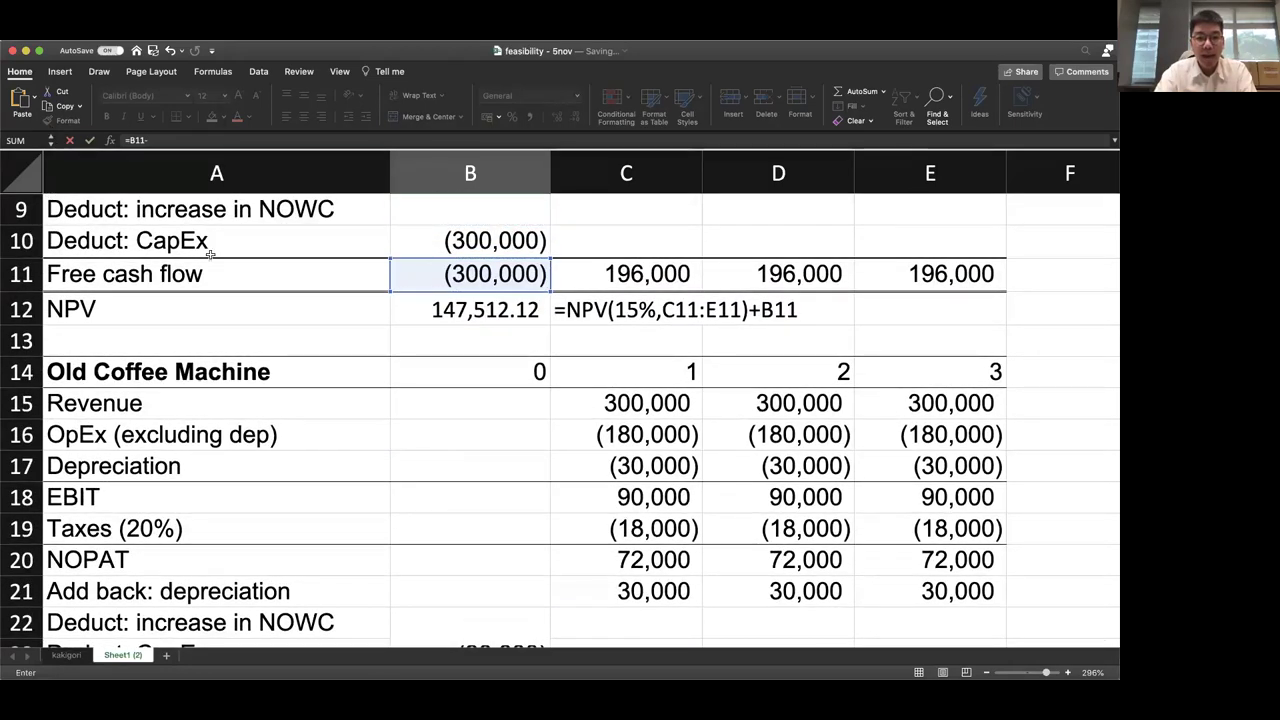
click(493, 577)
key(Down)
key(Down)
key(Down)
key(Down)
key(Down)
key(Down)
key(Down)
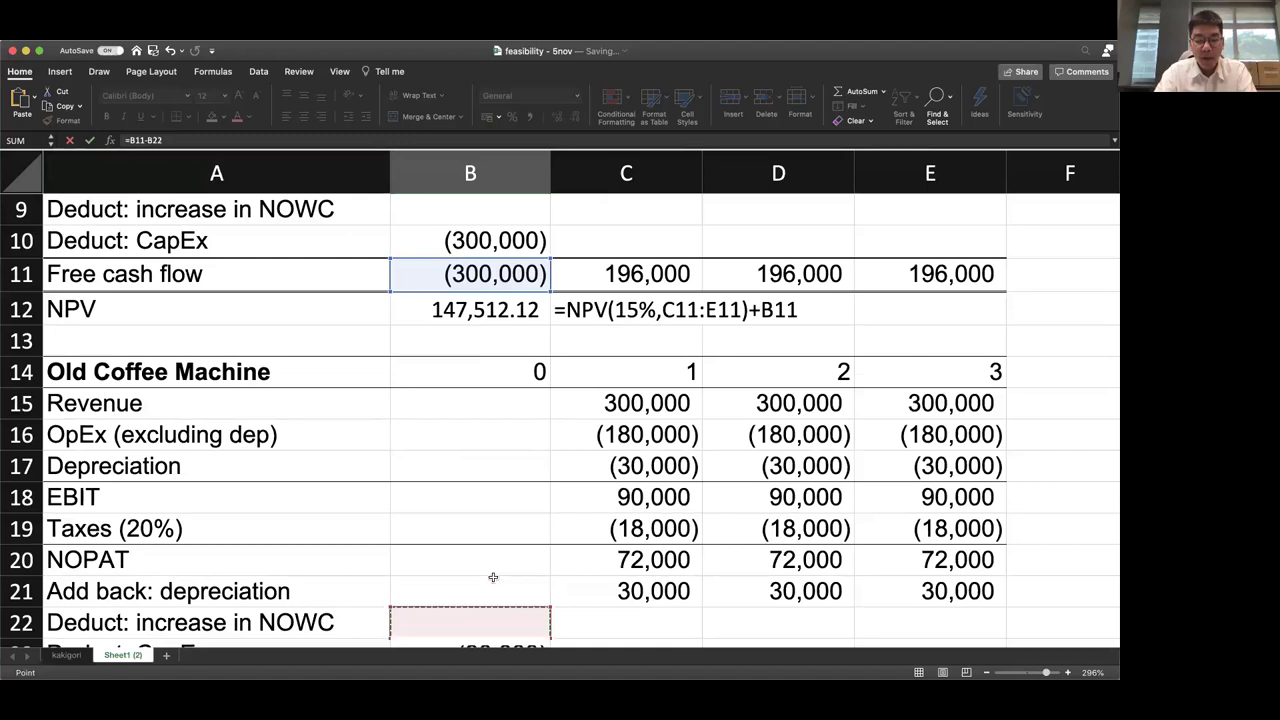
key(Down)
key(Up)
key(Up)
key(Up)
key(Up)
key(Up)
key(Up)
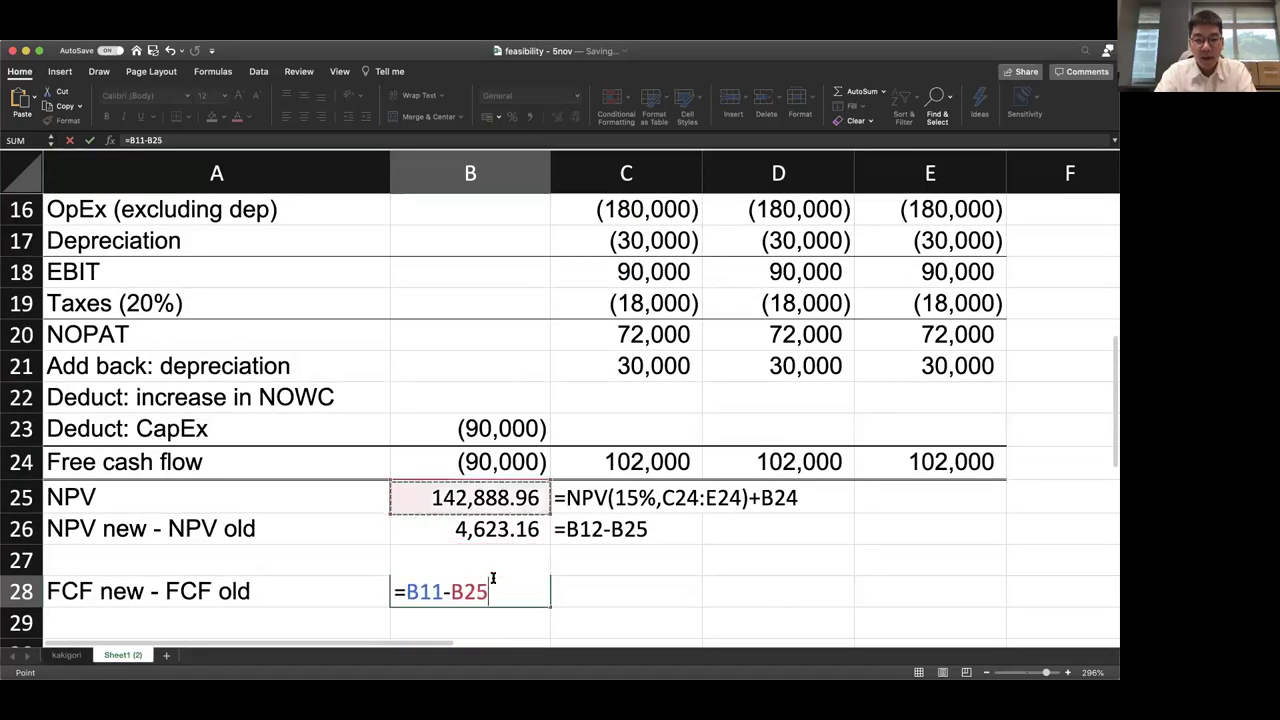
key(Down)
key(ctrl+Return)
Fill the incremental free cash flow formula from B28 across through year 3 in E28
key(shift+Right)
key(shift+Right)
key(shift+Right)
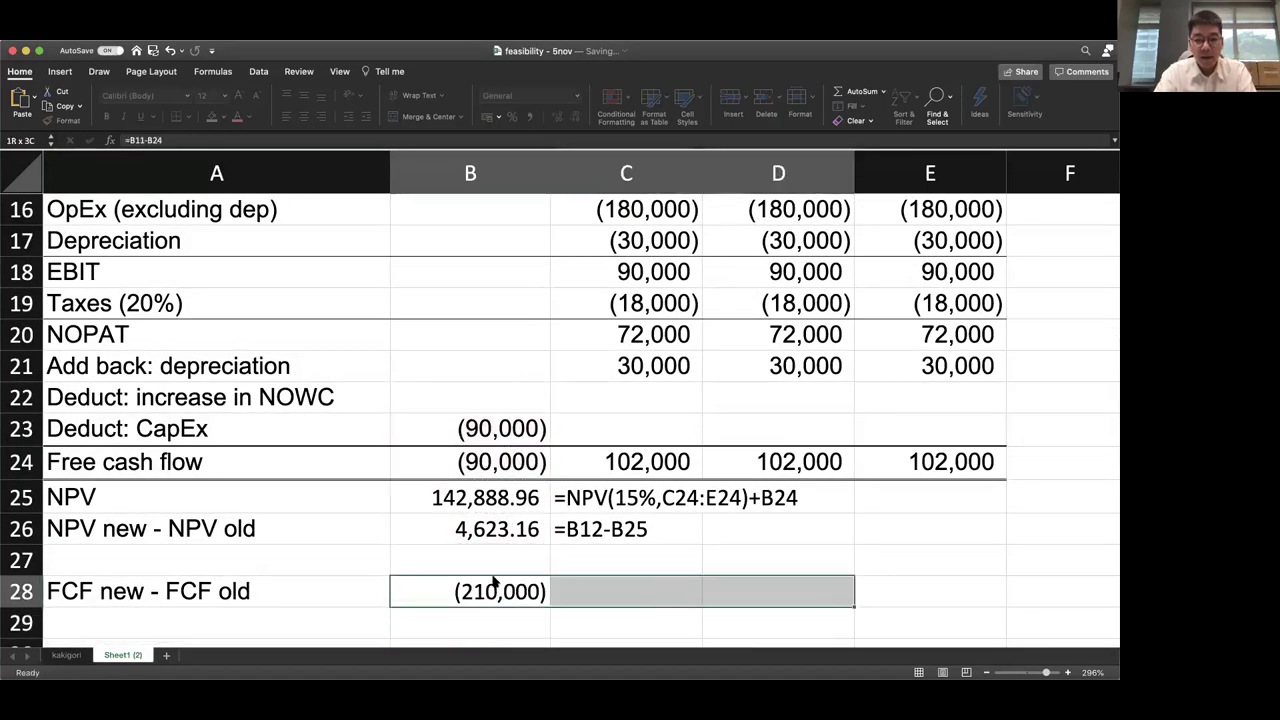
key(ctrl+r)
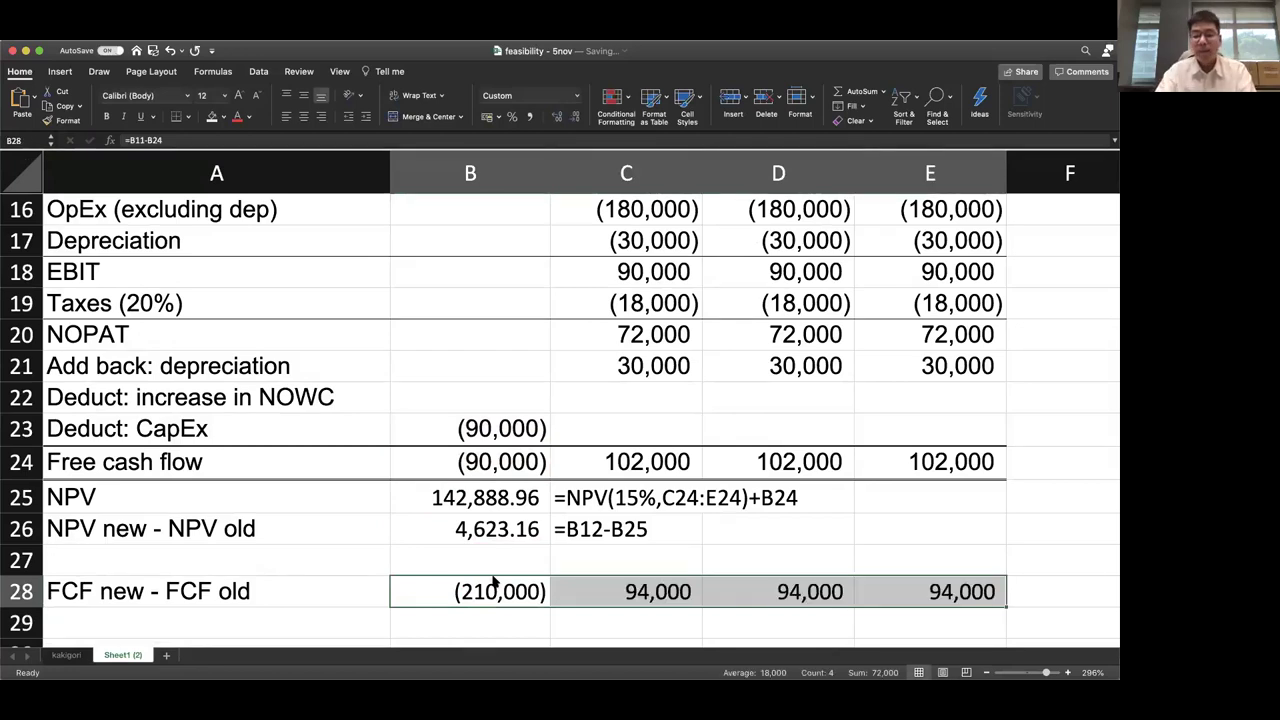
Copy the NPV label and formula from A25:B25 into A29:B29 to value the incremental cash flows
key(Left)
key(Up)
key(Up)
key(Up)
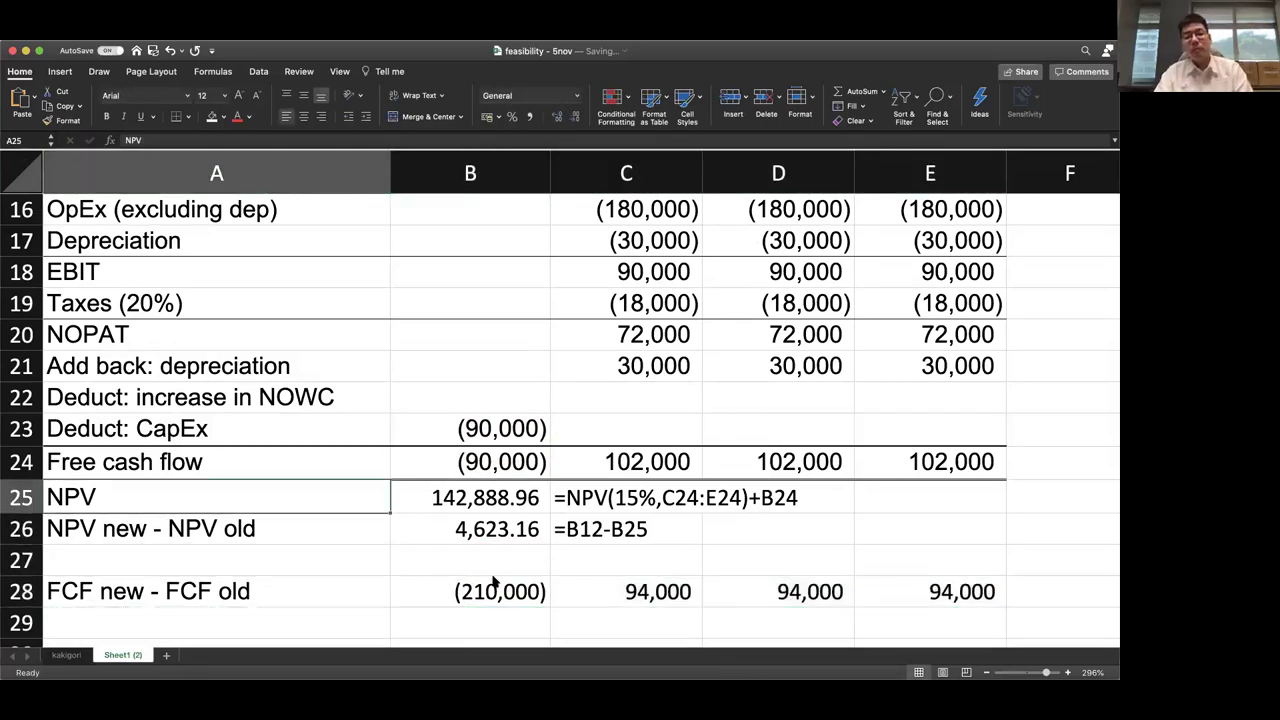
key(shift+Right)
key(ctrl+c)
key(Down)
key(Down)
key(Down)
key(Down)
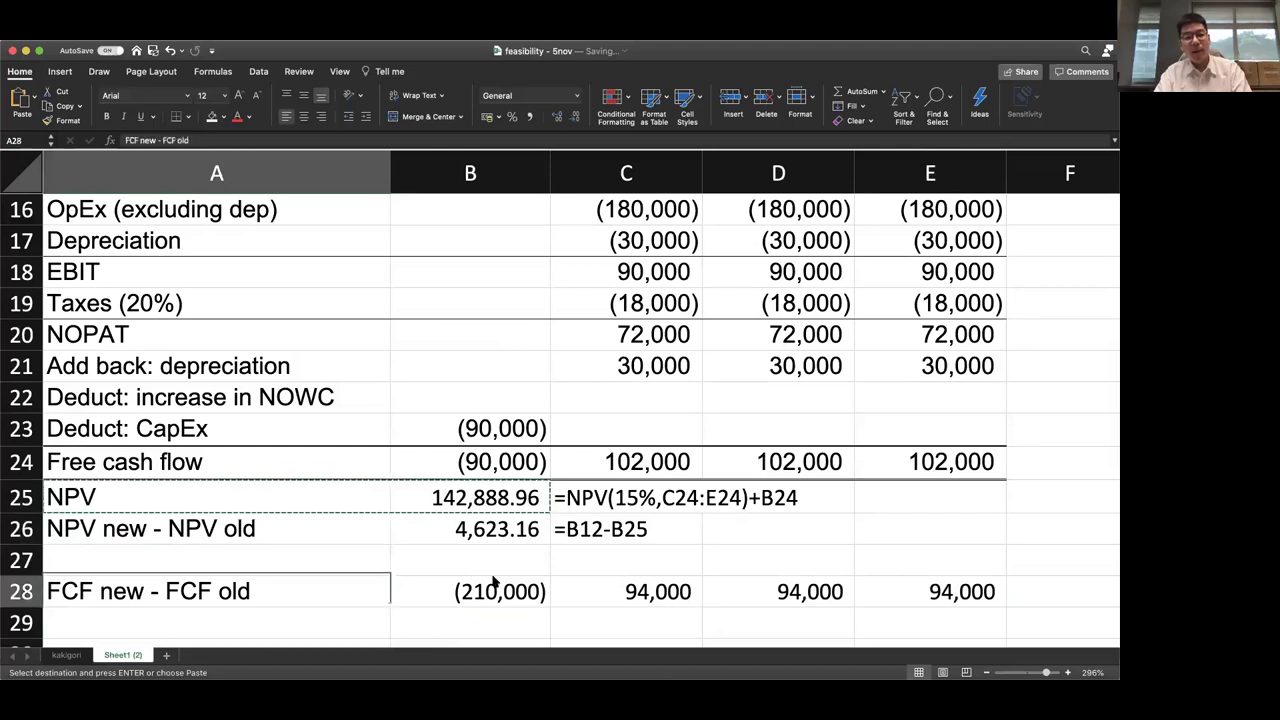
key(cmd+v)
Show the incremental NPV formula as text in C29: =NPV(15%,C28:E28)+B28
click(497, 586)
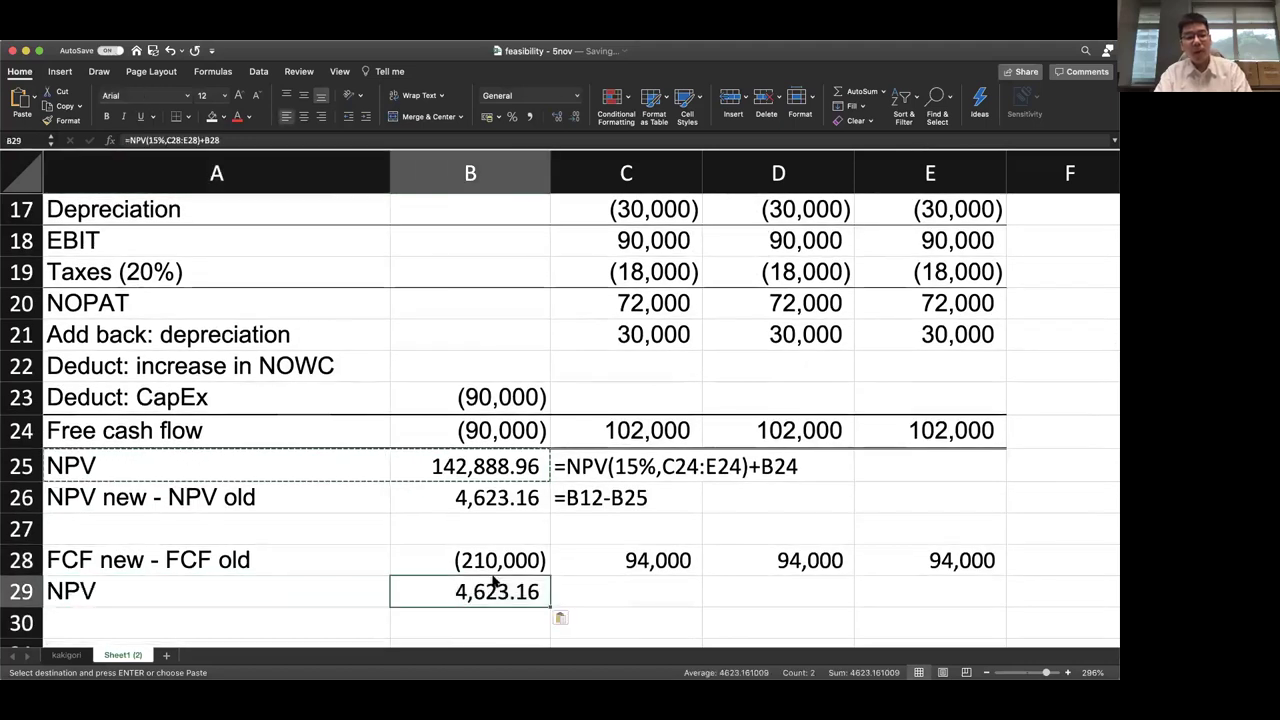
key(F2)
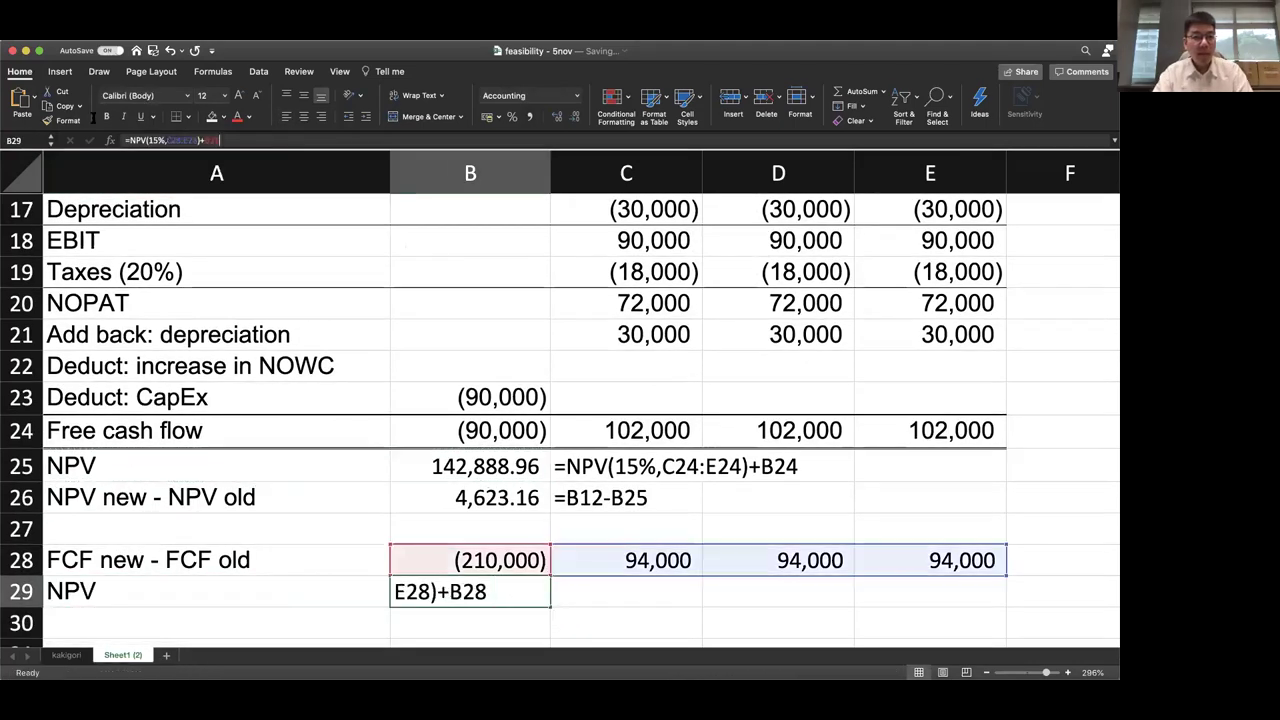
key(Right)
key(Up)
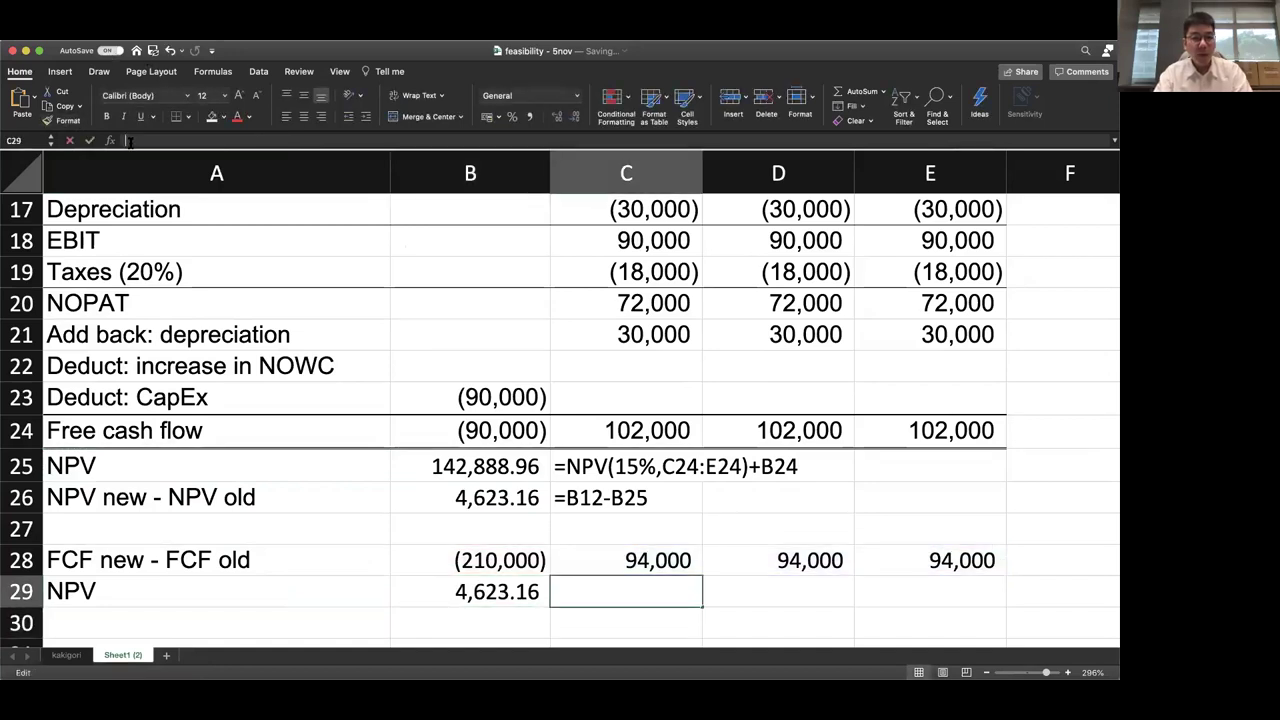
text('=NPV(15%,C28:E28)+B28)
key(Return)
key(Down)
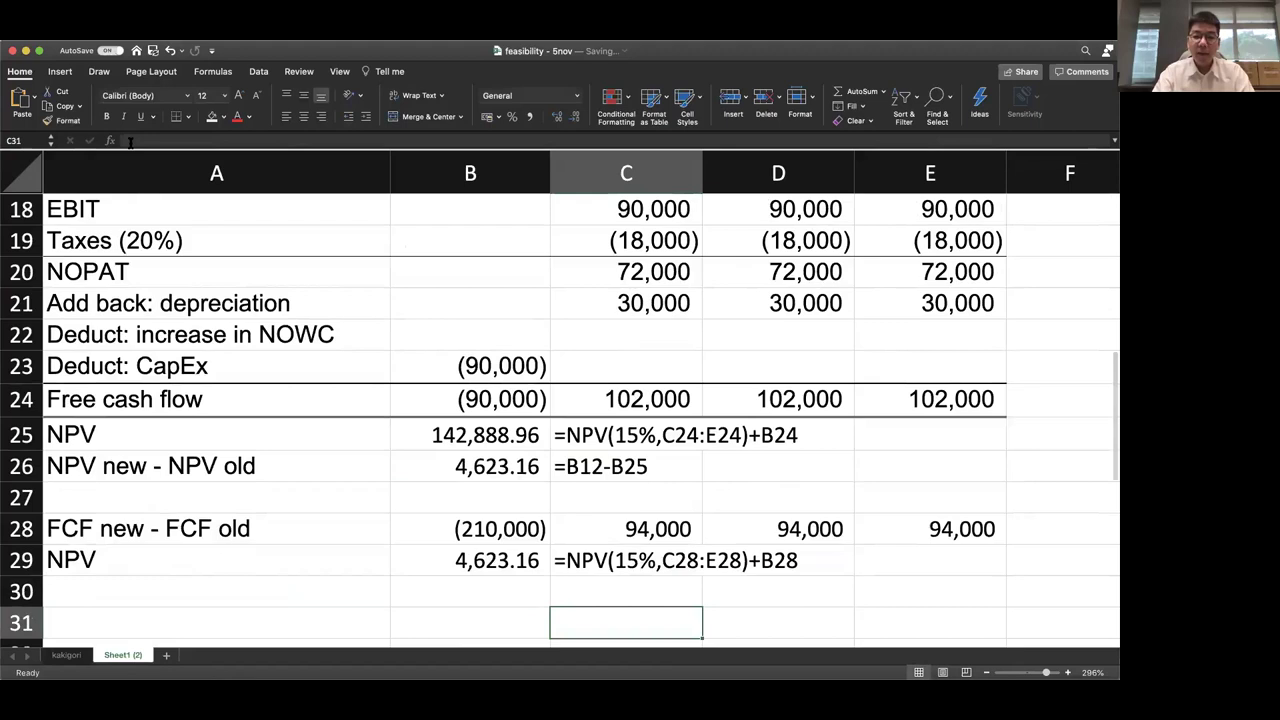
key(Left)
key(Left)
key(Up)
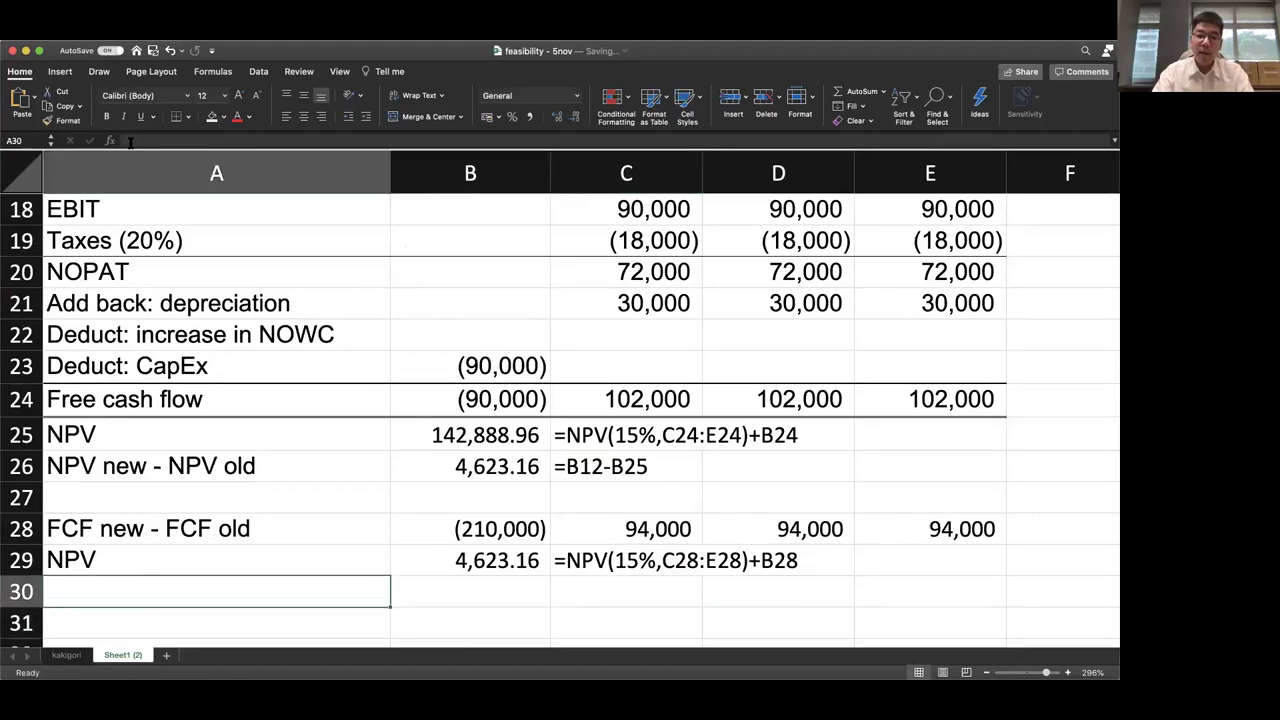
Label A30 as IRR and calculate the incremental return in B30 with =IRR(B28:E28), formatted as a percentage with one decimal place
text(IRR)
key(Tab)
text(=)
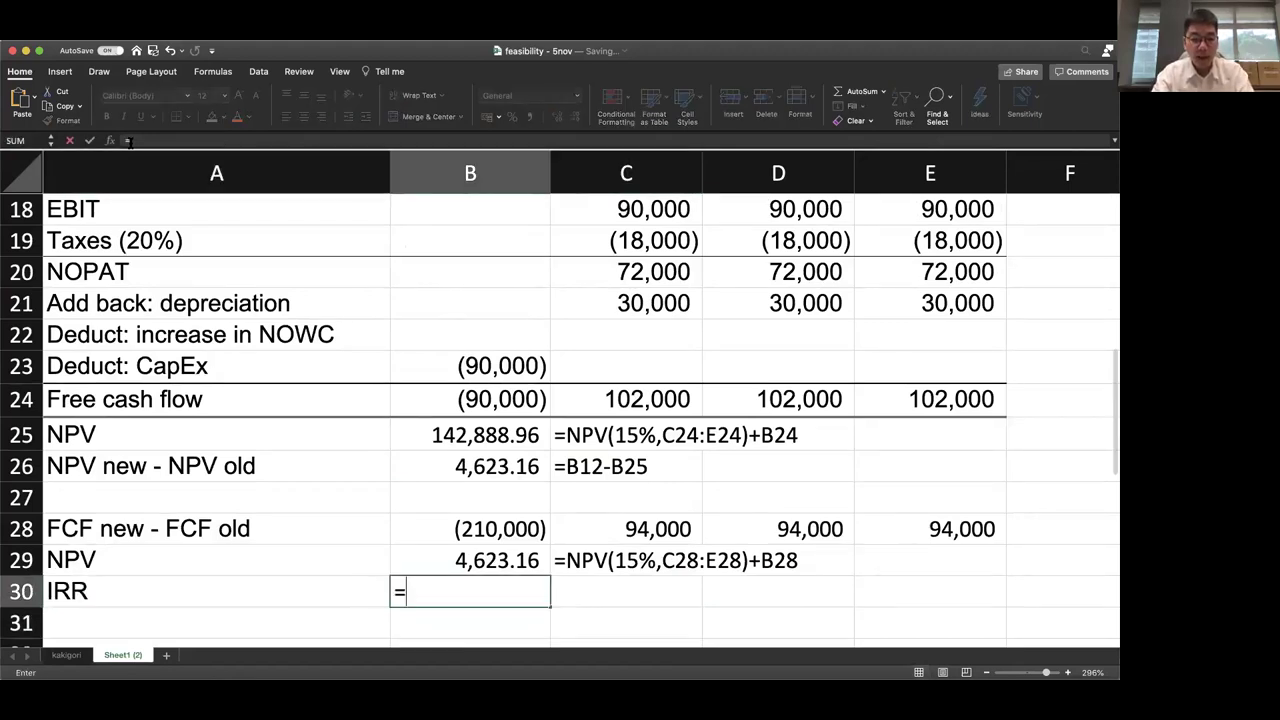
text(irr()
key(Up)
key(Up)
key(shift+Right)
key(shift+Right)
key(shift+Right)
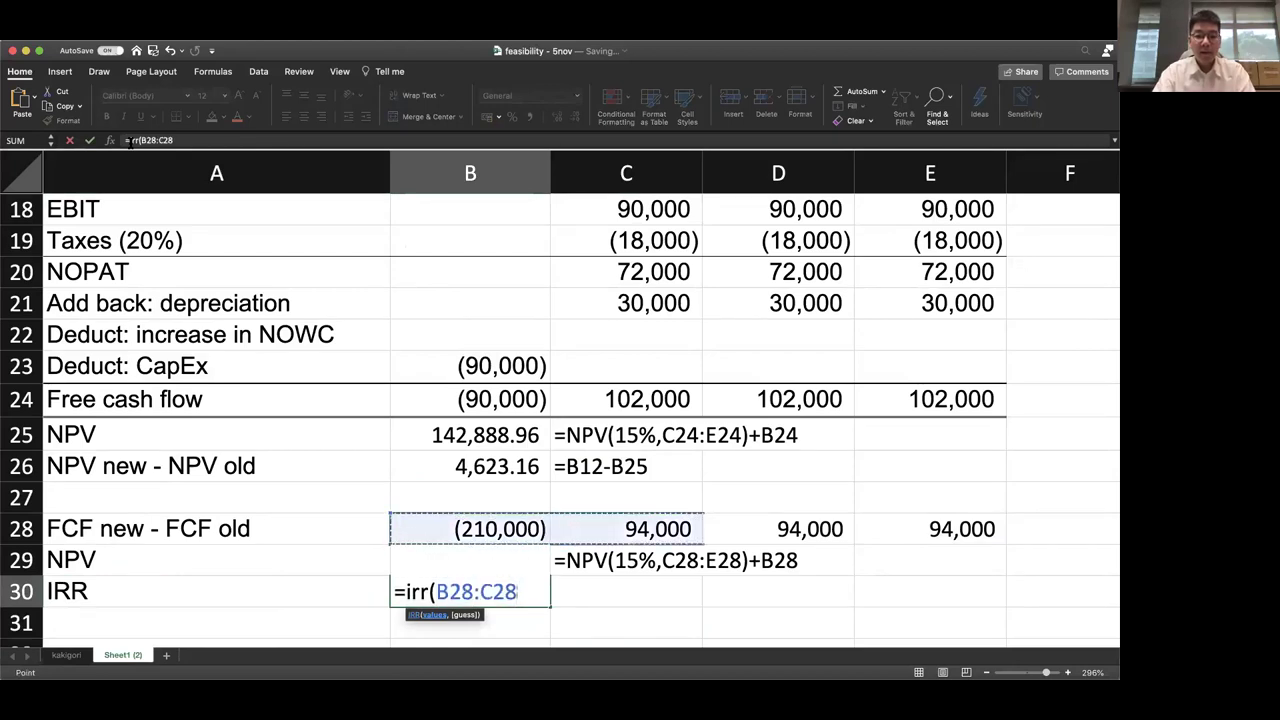
text())
key(Return)
key(Up)
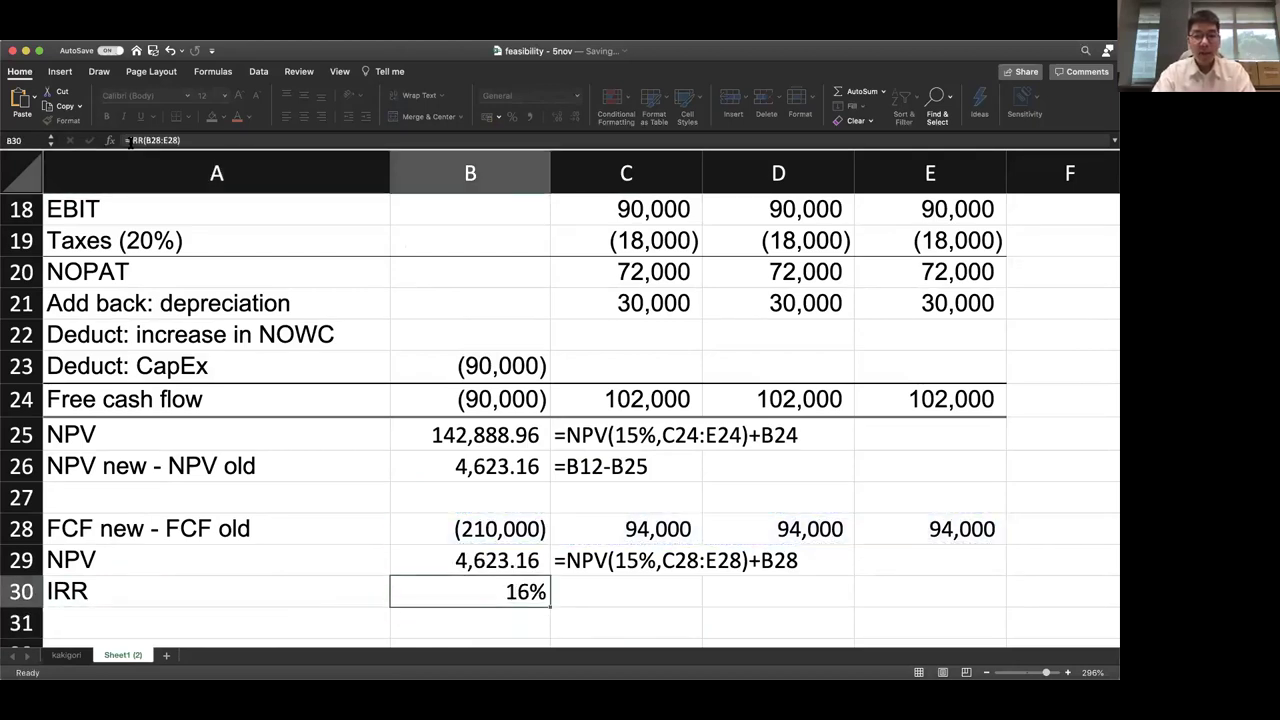
click(559, 117)
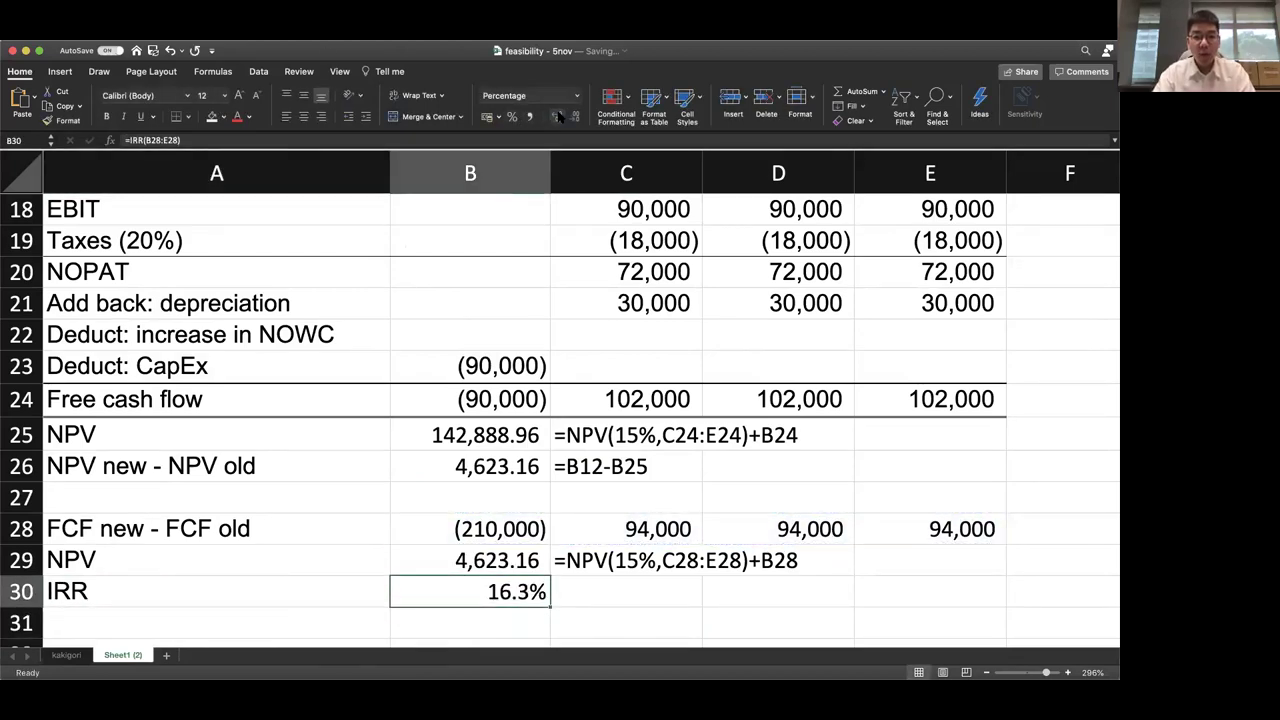
Add the note "> 15% required rate of return" in C30 beside the IRR
key(Right)
text(>)
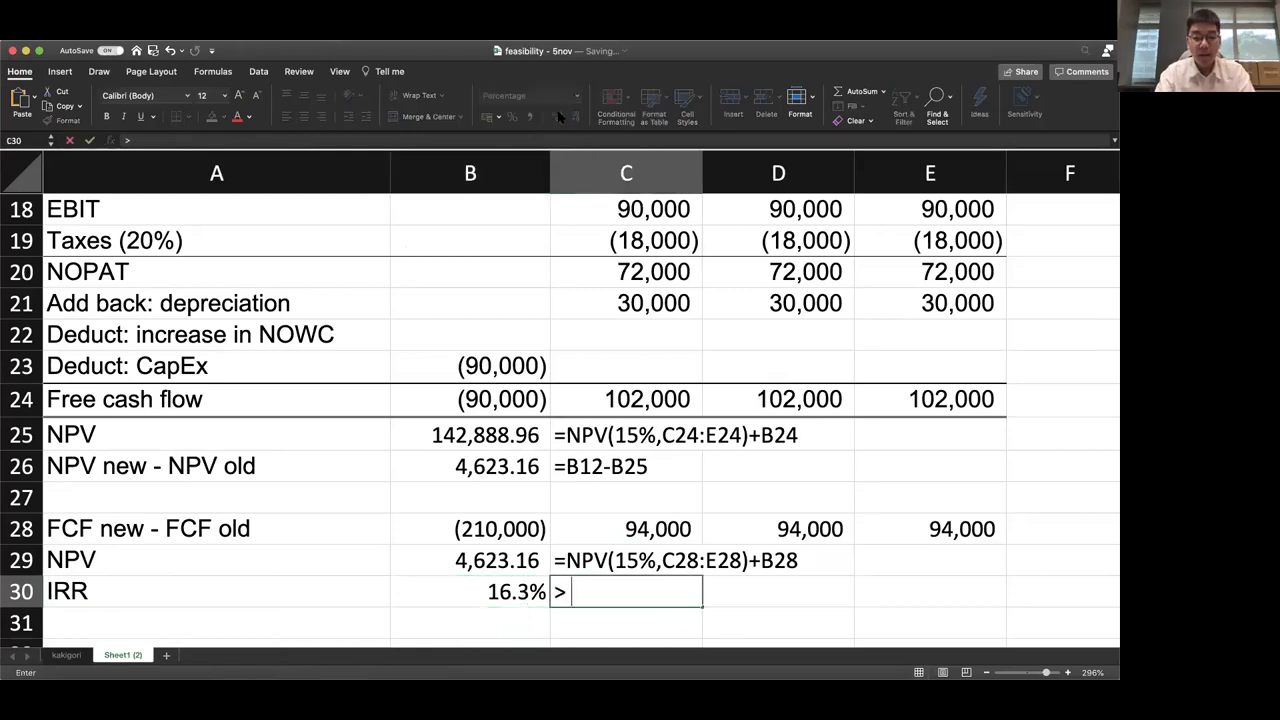
text( 15% required)
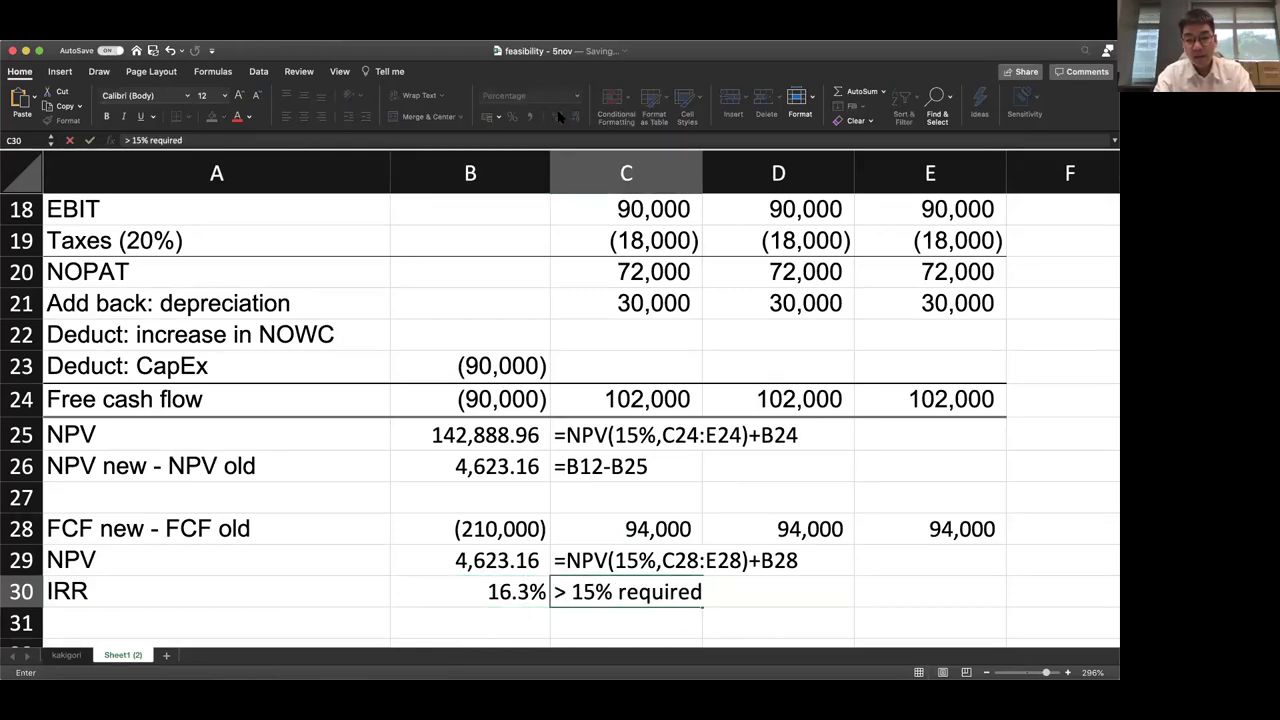
text( rate of return)
key(Return)
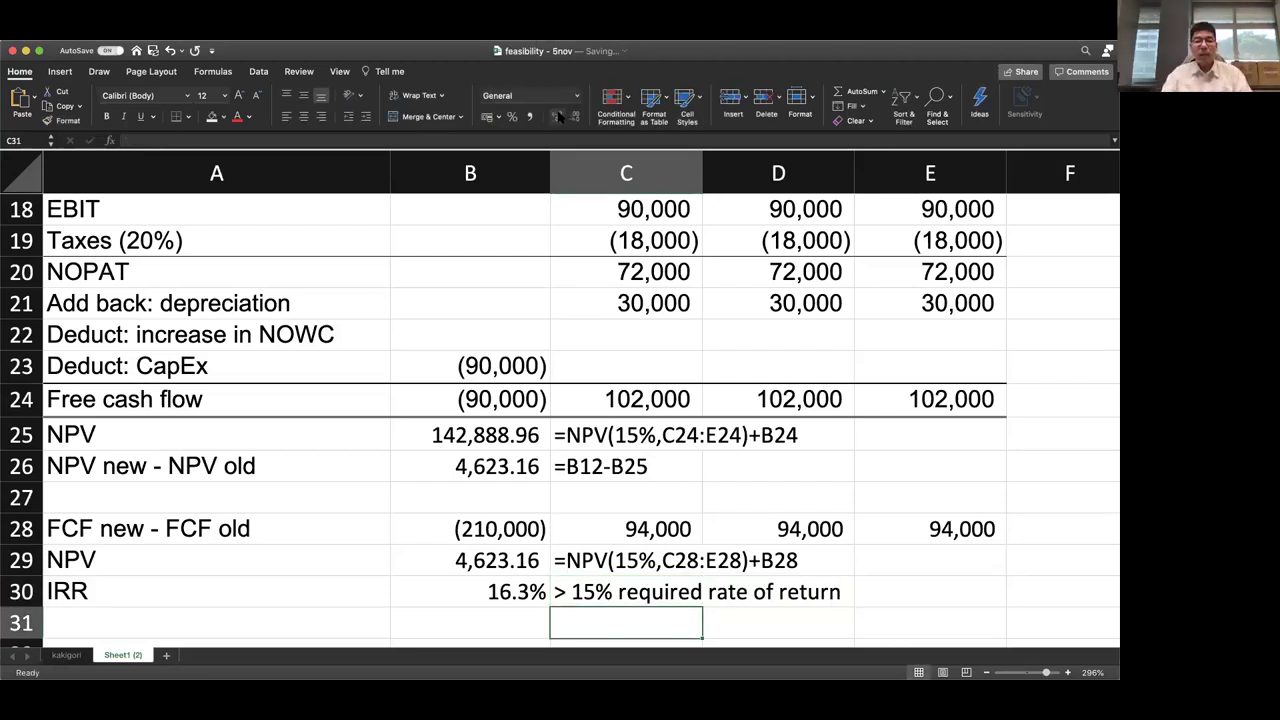
Highlight the FCF new - FCF old row, A28:E28, with an orange fill
drag(906, 525, 200, 528)
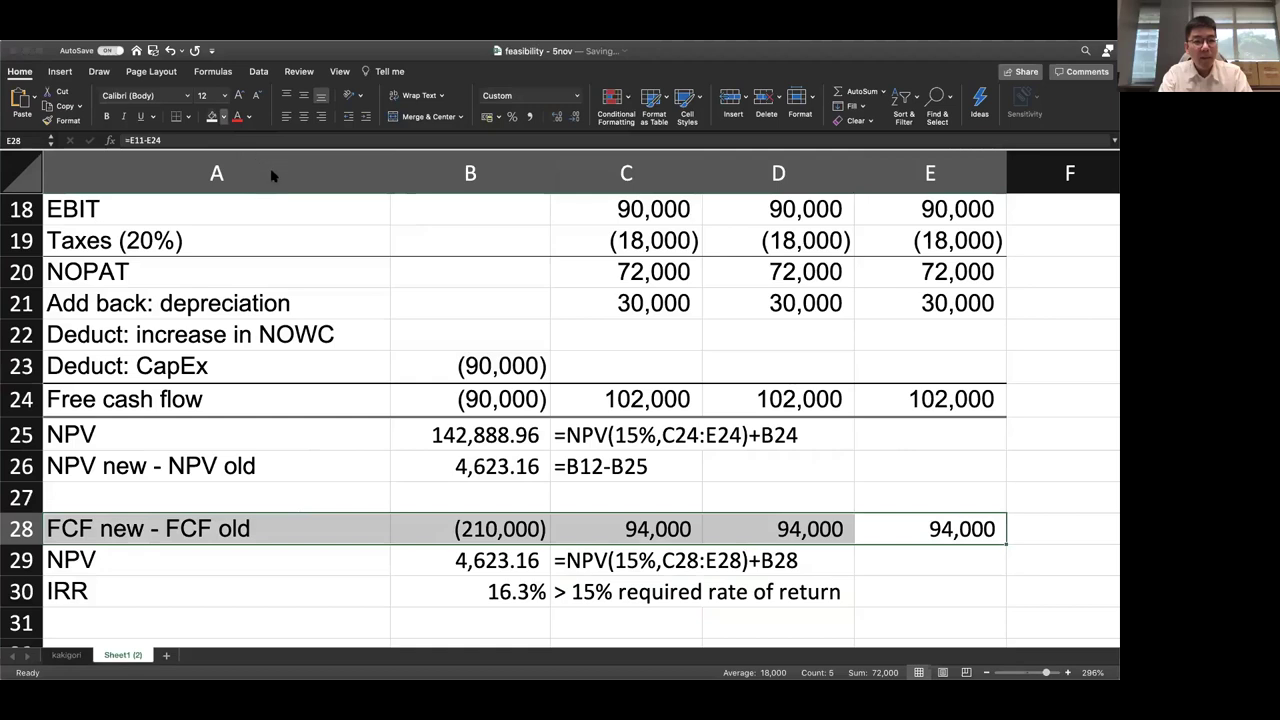
click(212, 116)
click(426, 314)
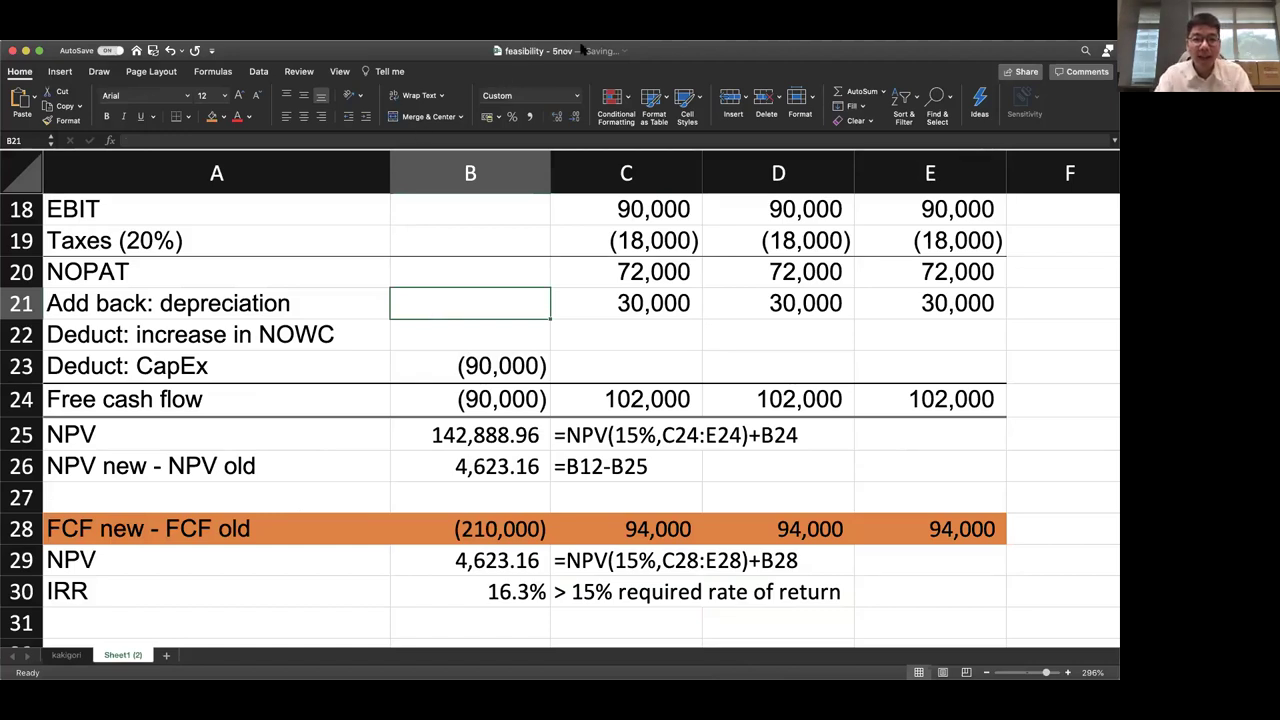
Switch to the 8 - bus_feas presentation in PowerPoint and correct the year 0 incremental FCF on slide 28 to -210,000
key(super+Tab)
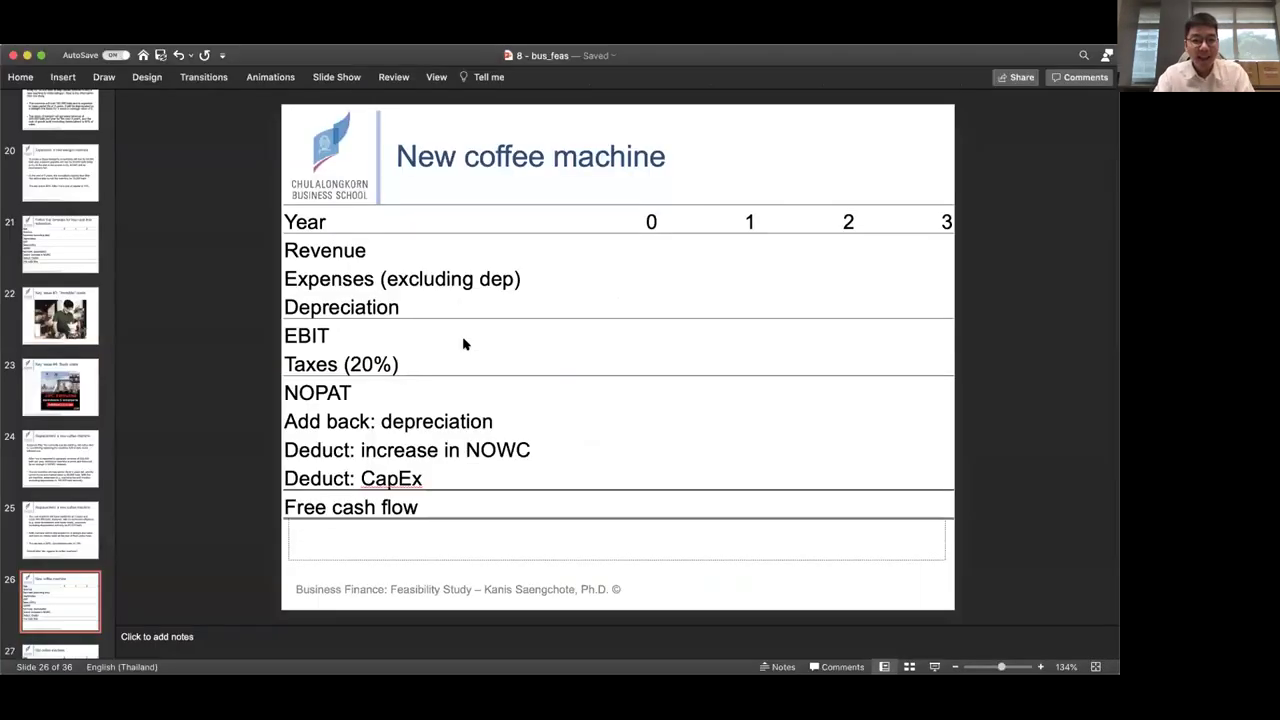
scroll(72, 605, down, 3)
scroll(72, 605, down, 2)
click(76, 594)
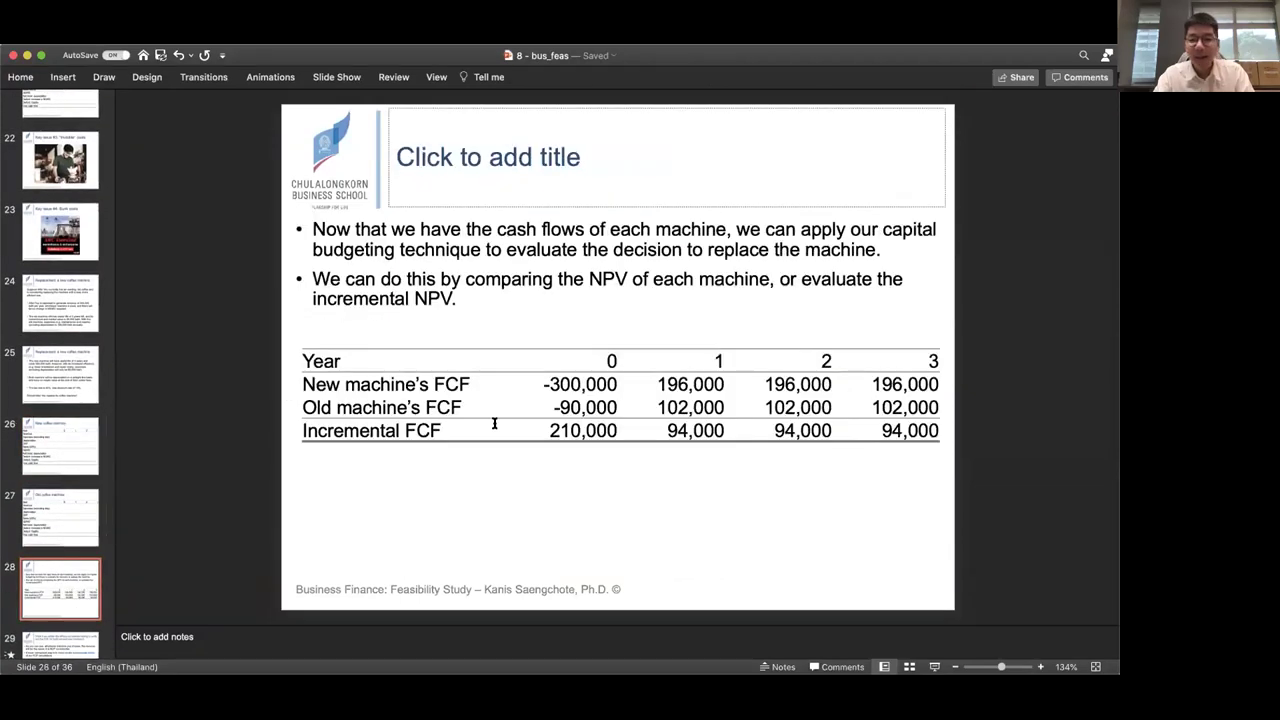
click(544, 432)
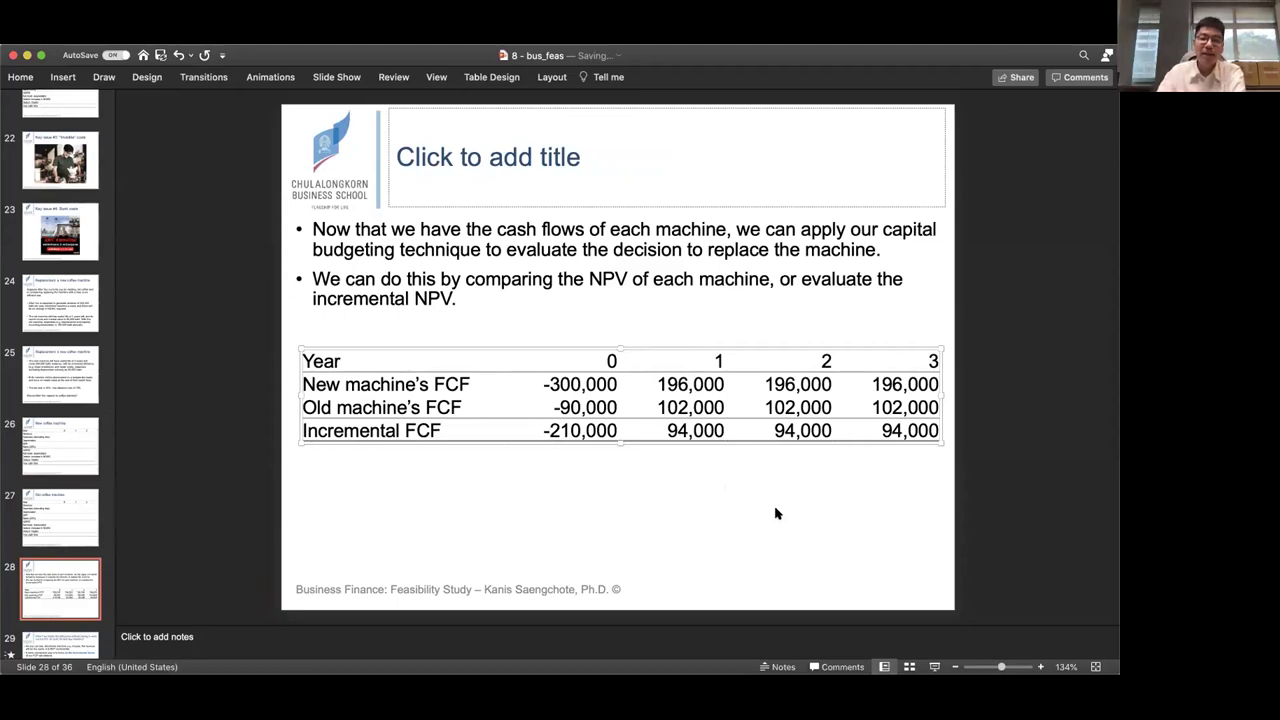
click(242, 418)
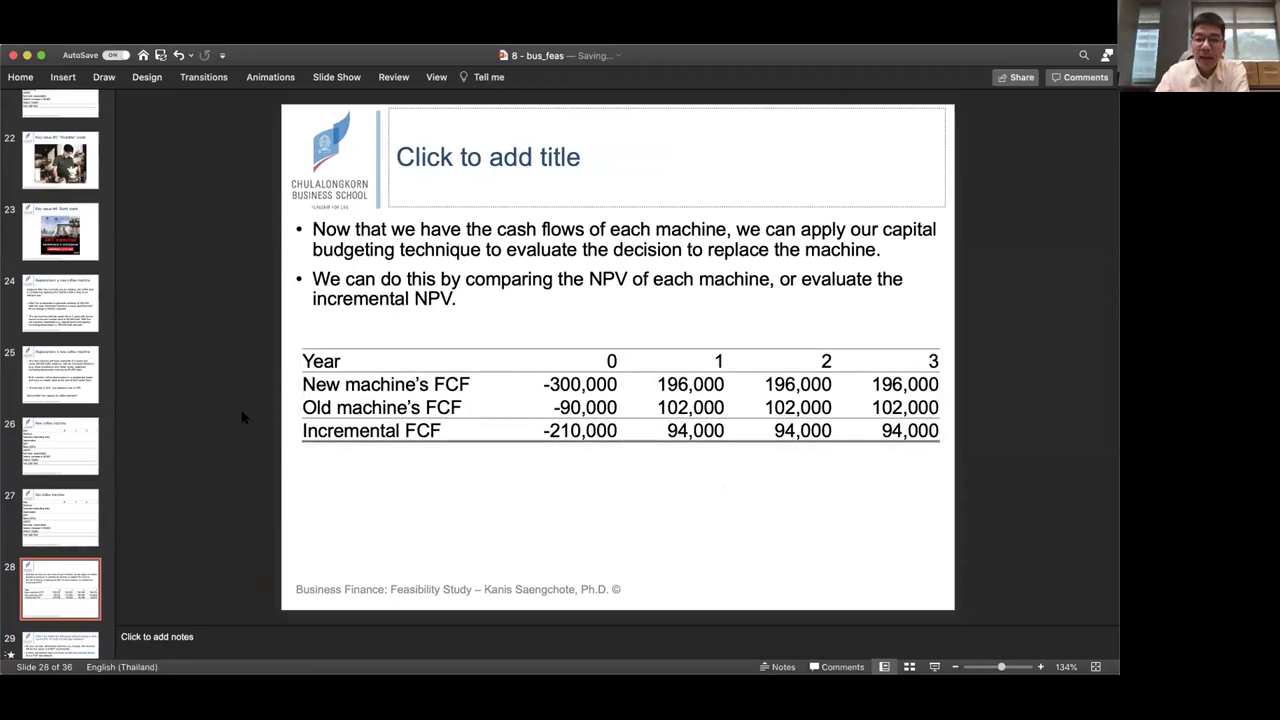
Go to slide 29 on incremental items and start the slide show from it
key(Down)
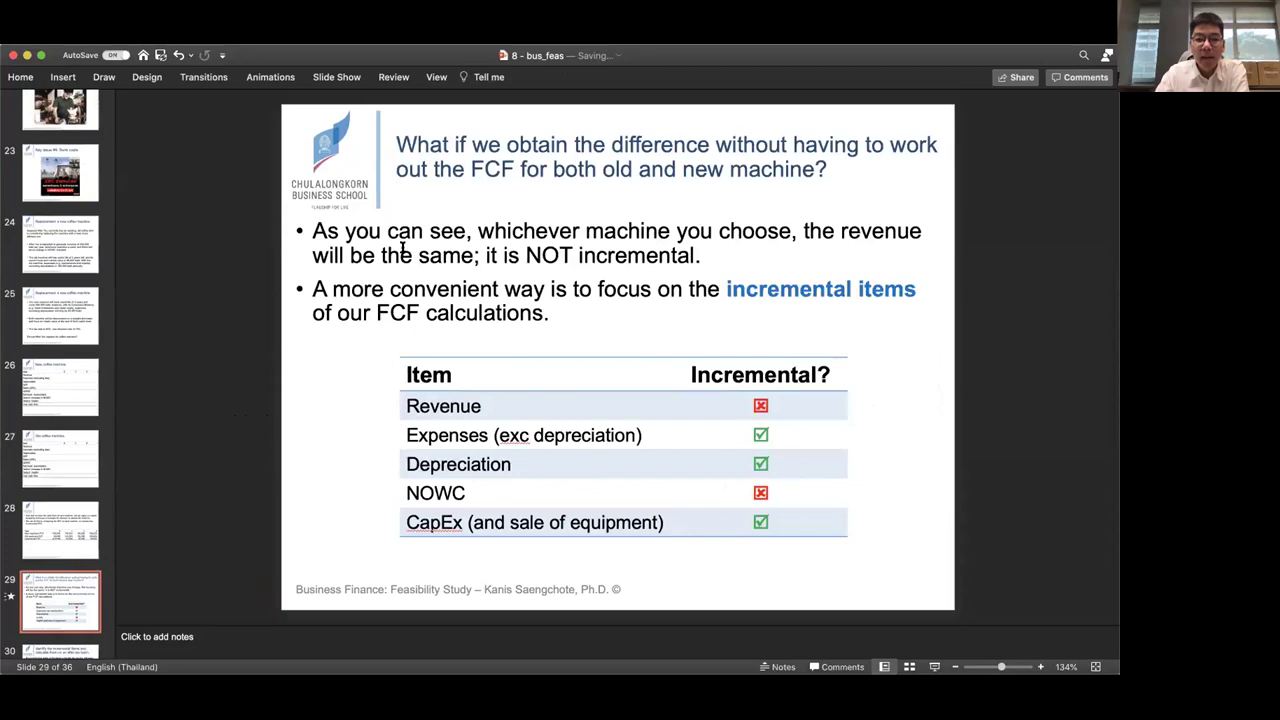
click(934, 666)
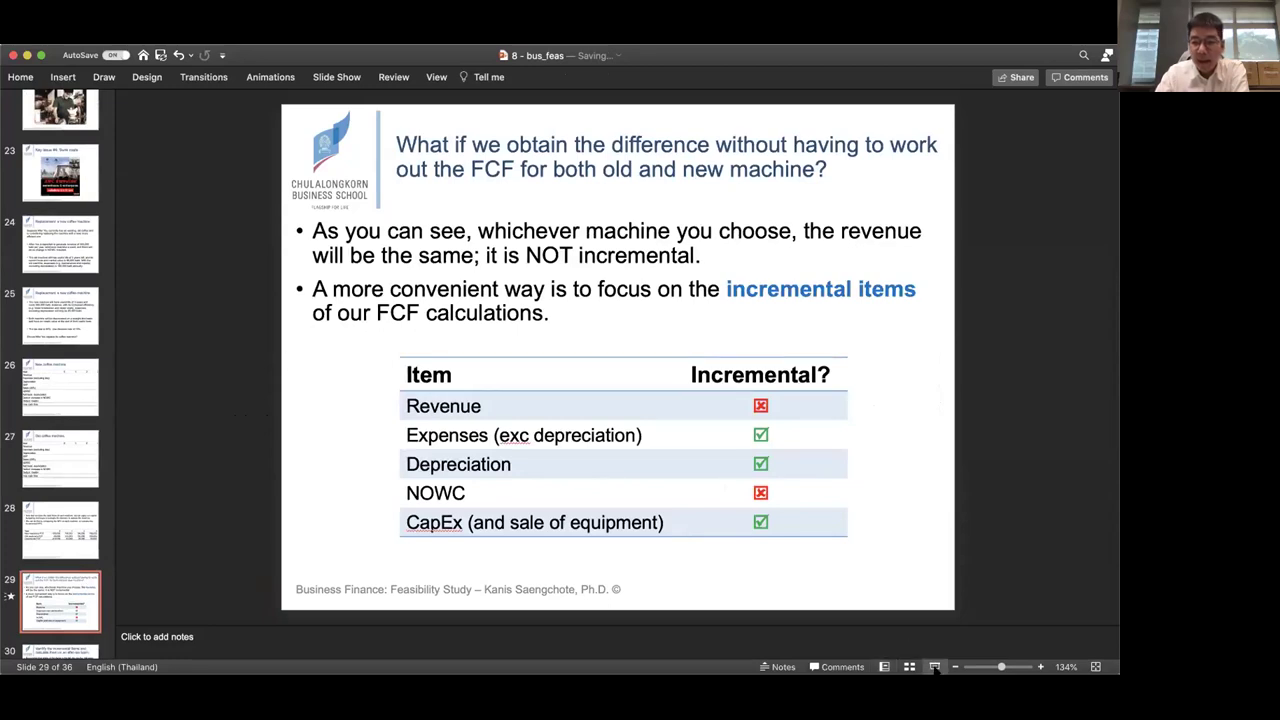